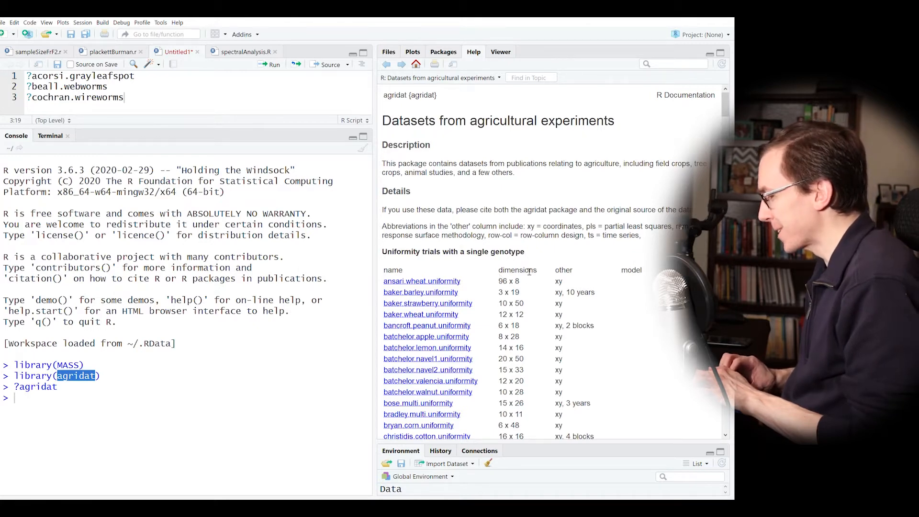
- Look through the agridat package's dataset listing, from the uniformity trials down to the animal datasets
{"action": "scroll", "coordinate": [529, 271], "scroll_direction": "down", "scroll_amount": 5}
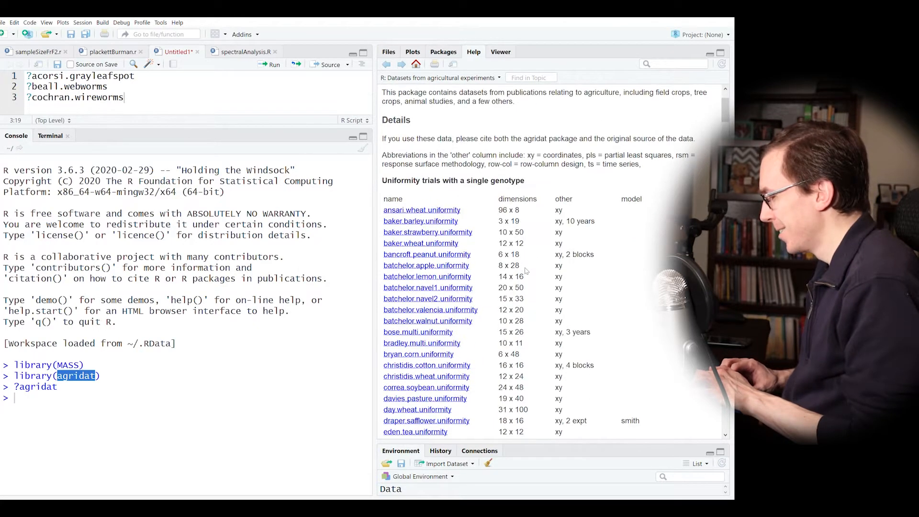
{"action": "scroll", "coordinate": [525, 271], "scroll_direction": "down", "scroll_amount": 10}
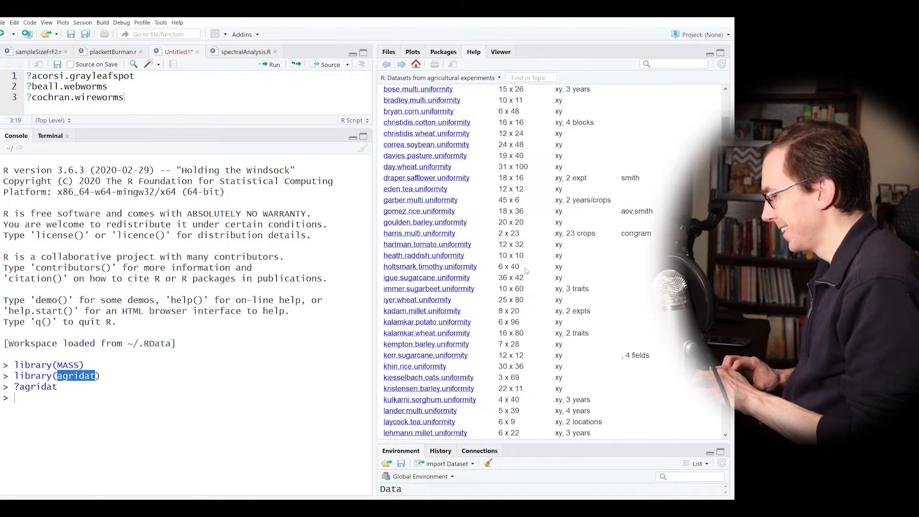
{"action": "scroll", "coordinate": [525, 271], "scroll_direction": "down", "scroll_amount": 8}
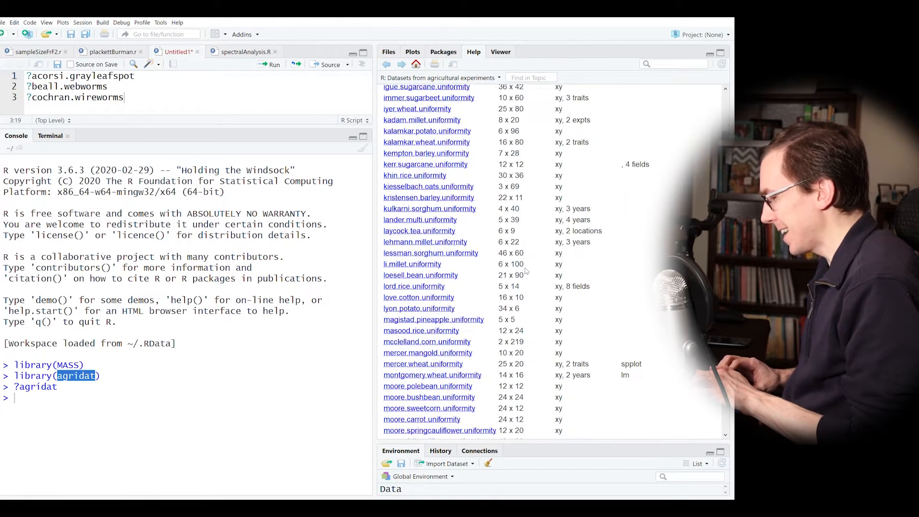
{"action": "scroll", "coordinate": [525, 271], "scroll_direction": "down", "scroll_amount": 2}
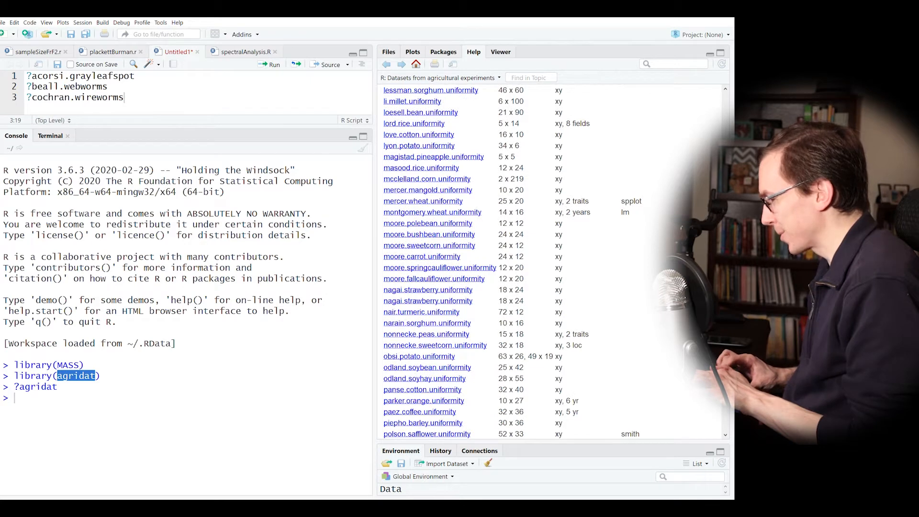
{"action": "scroll", "coordinate": [525, 271], "scroll_direction": "down", "scroll_amount": 10}
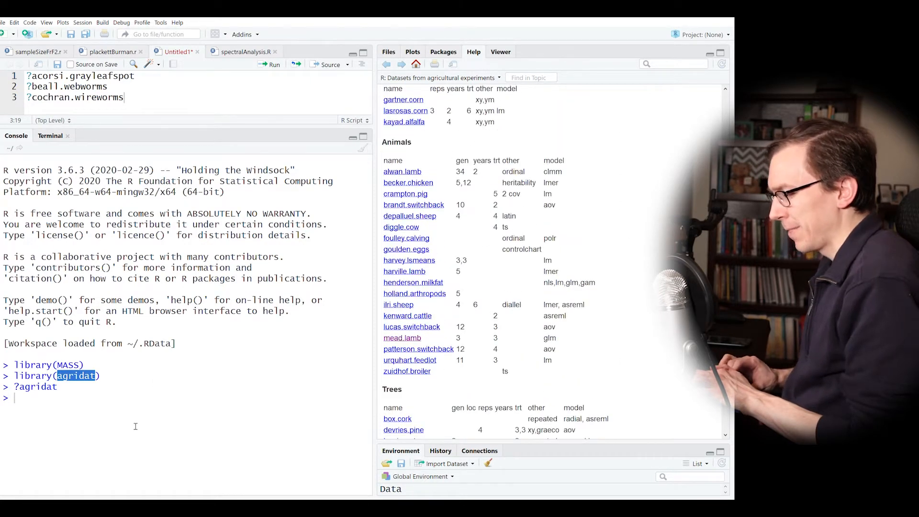
- Open the documentation for the Rabbit dataset from the console with ?Rabbit
{"action": "left_click", "coordinate": [110, 400]}
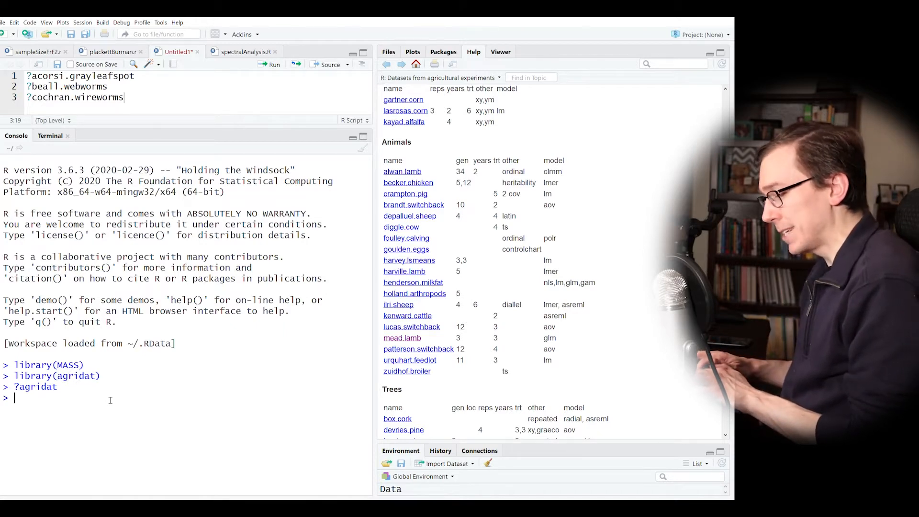
{"action": "type", "text": "Rabbit"}
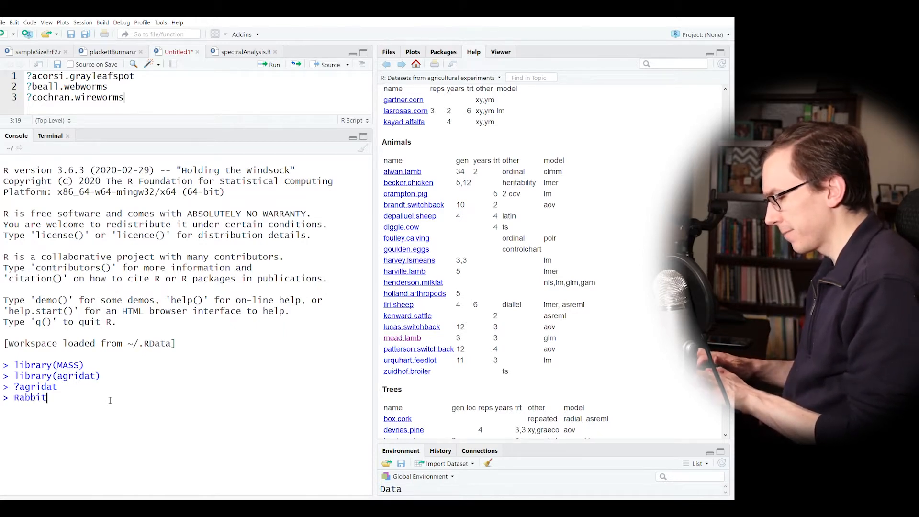
{"action": "key", "text": "Left"}
{"action": "key", "text": "Left"}
{"action": "type", "text": "?"}
{"action": "key", "text": "Return"}
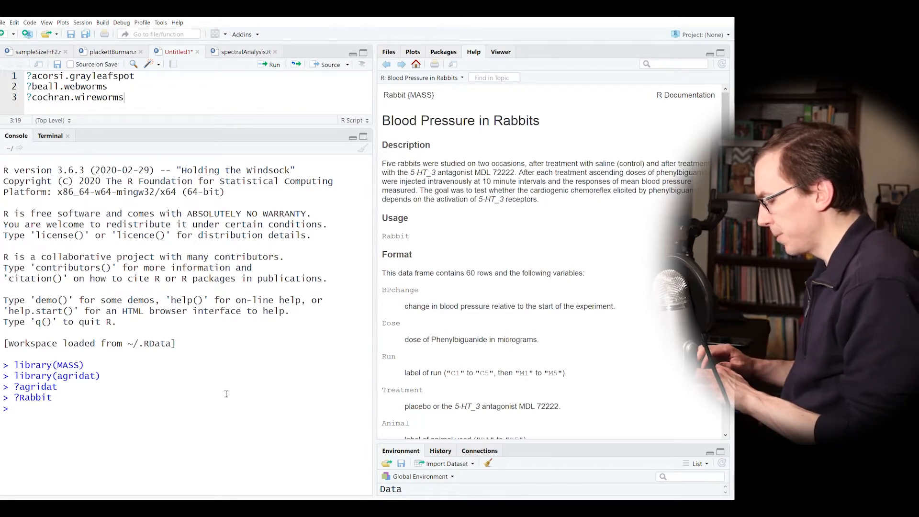
{"action": "type", "text": "plot()"}
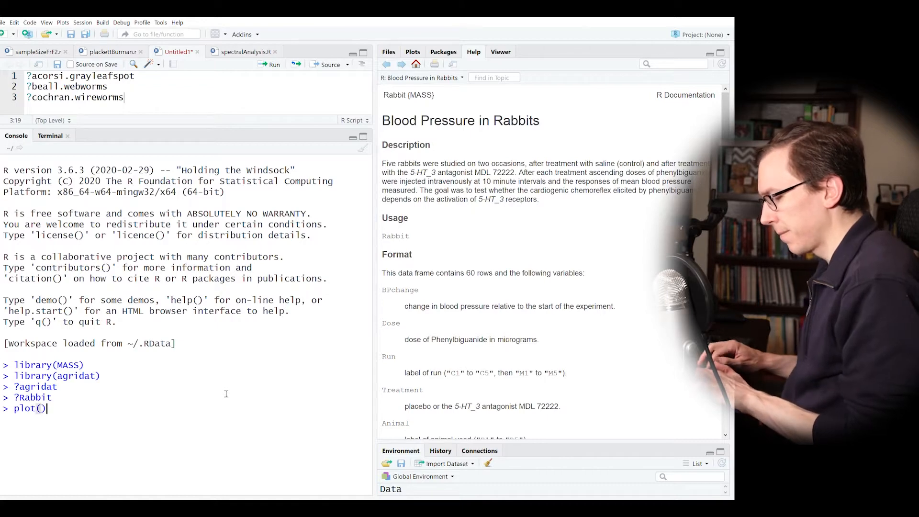
{"action": "key", "text": "BackSpace"}
{"action": "key", "text": "BackSpace"}
{"action": "key", "text": "BackSpace"}
{"action": "key", "text": "BackSpace"}
{"action": "key", "text": "BackSpace"}
{"action": "key", "text": "BackSpace"}
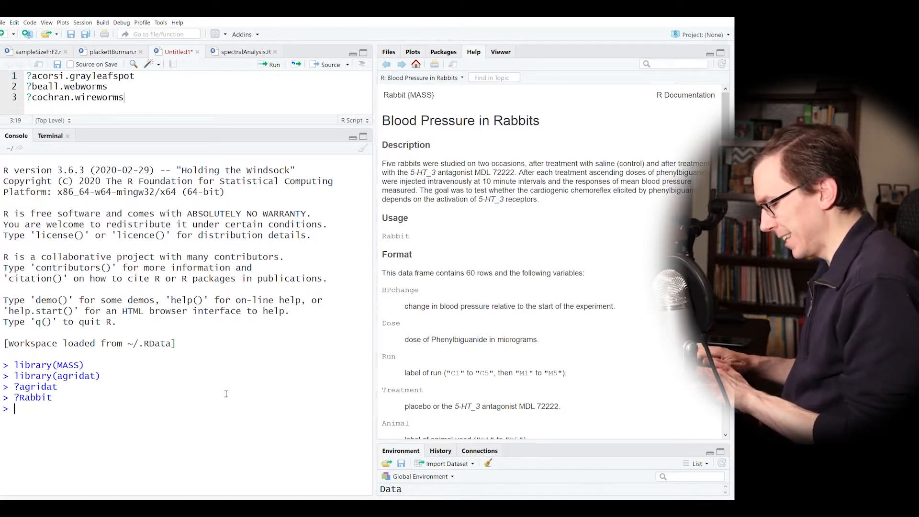
- Print the first rows of the Rabbit data frame with head(Rabbit)
{"action": "type", "text": "head()"}
{"action": "key", "text": "Left"}
{"action": "type", "text": "Rabbit"}
{"action": "key", "text": "Return"}
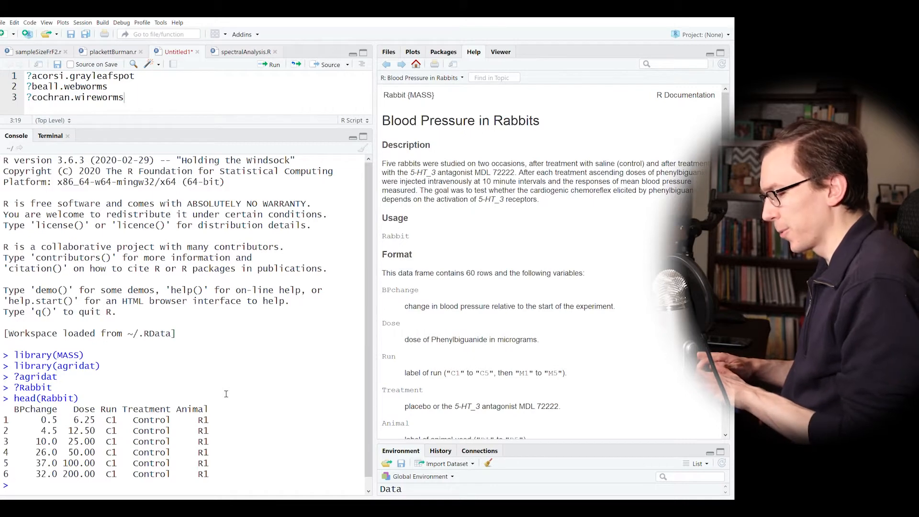
{"action": "type", "text": "Rabbit"}
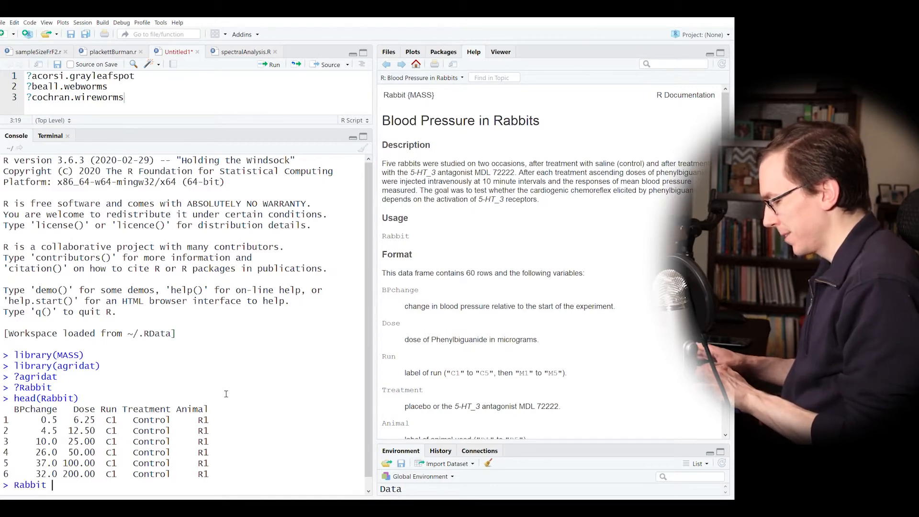
{"action": "type", "text": " = trans"}
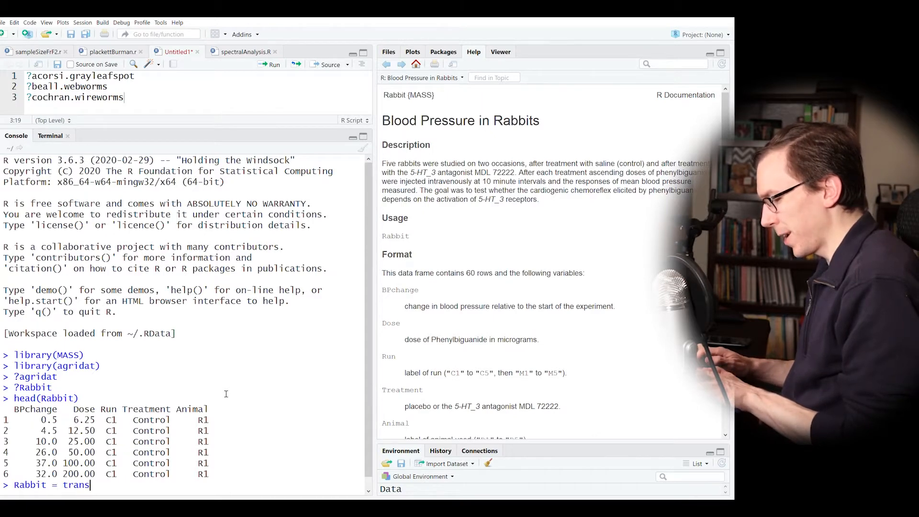
{"action": "key", "text": "BackSpace"}
{"action": "key", "text": "BackSpace"}
{"action": "key", "text": "BackSpace"}
{"action": "key", "text": "BackSpace"}
{"action": "key", "text": "BackSpace"}
{"action": "key", "text": "BackSpace"}
{"action": "key", "text": "BackSpace"}
{"action": "key", "text": "BackSpace"}
- Convert the Dose column of Rabbit to an ordered factor by assigning as.ordered(Rabbit$Dose) back to Rabbit$Dose
{"action": "type", "text": "$"}
{"action": "key", "text": "Down"}
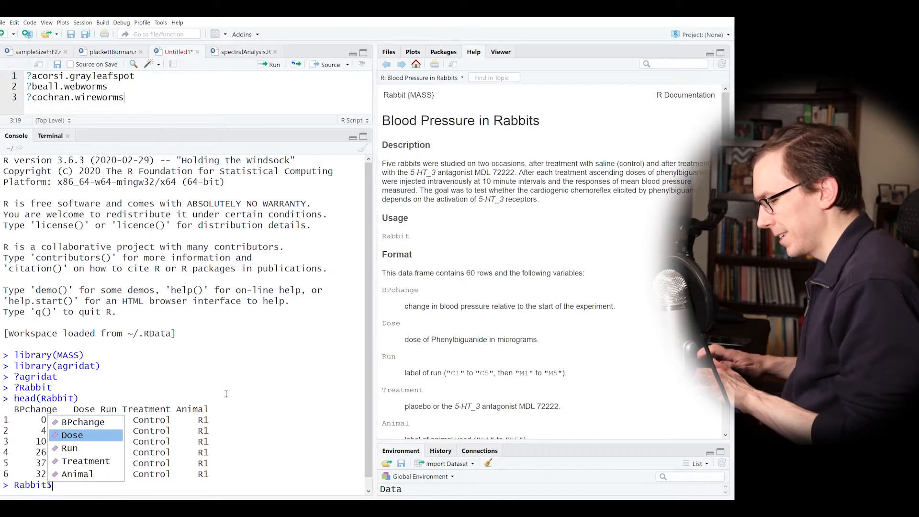
{"action": "key", "text": "Return"}
{"action": "type", "text": "= "}
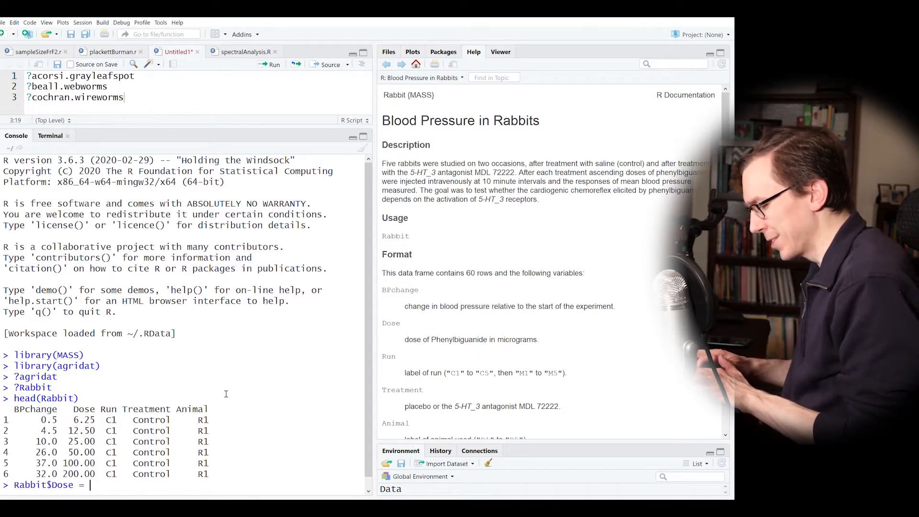
{"action": "type", "text": "as.ord"}
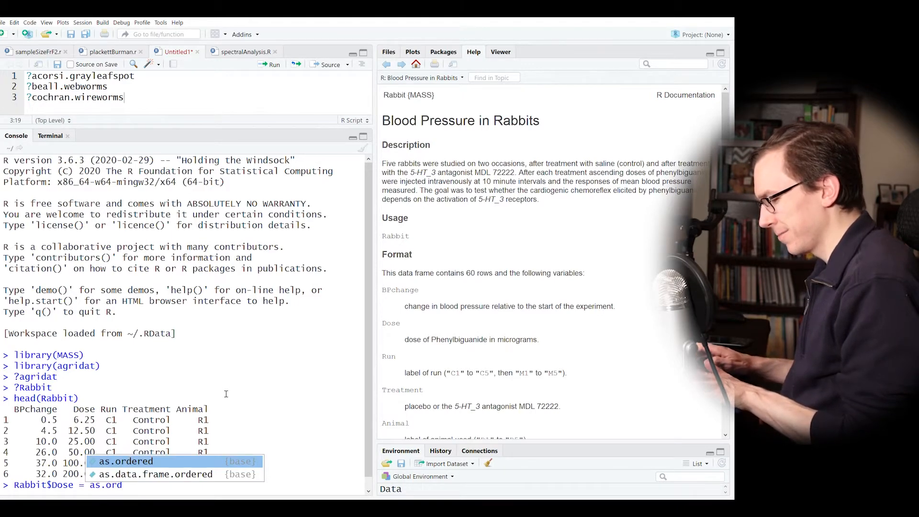
{"action": "key", "text": "Tab"}
{"action": "type", "text": "Rabbit"}
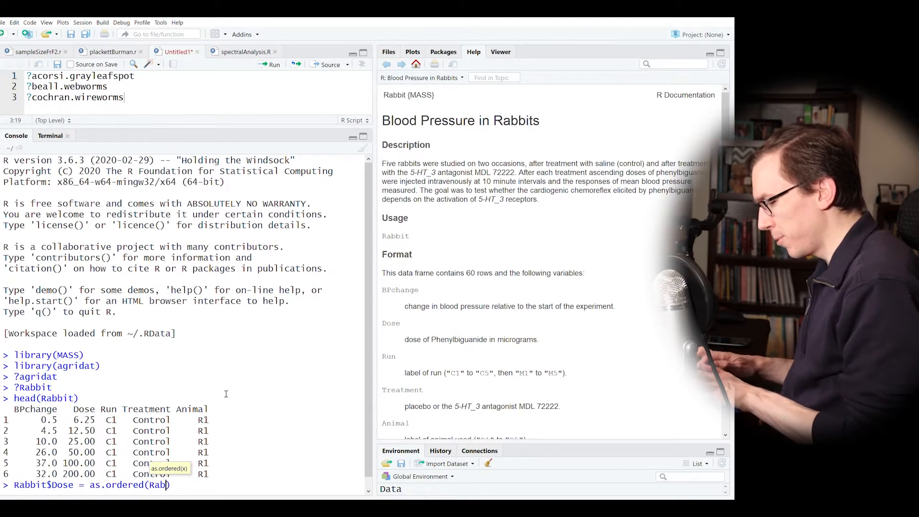
{"action": "type", "text": "$"}
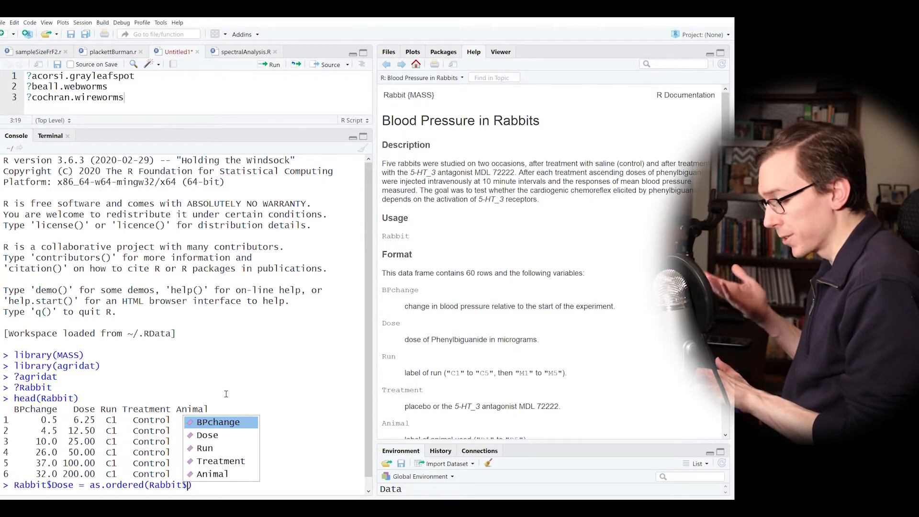
{"action": "key", "text": "Down"}
{"action": "key", "text": "Tab"}
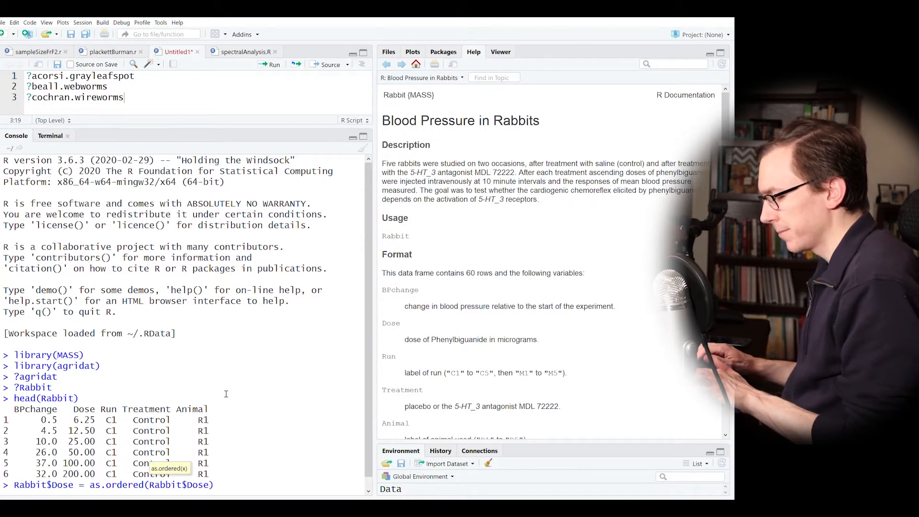
{"action": "type", "text": ")"}
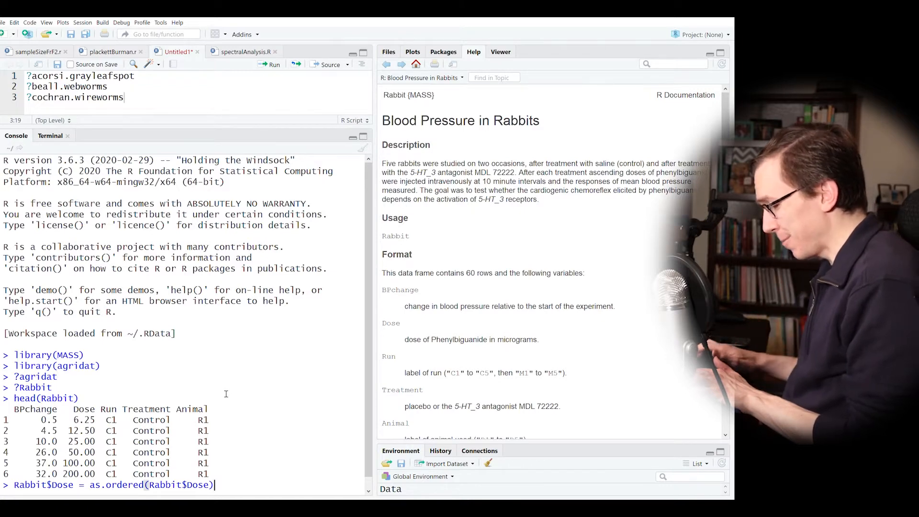
{"action": "key", "text": "Return"}
- Plot blood pressure change by dose with plot(Rabbit$Dose,Rabbit$BPchange)
{"action": "type", "text": "pl"}
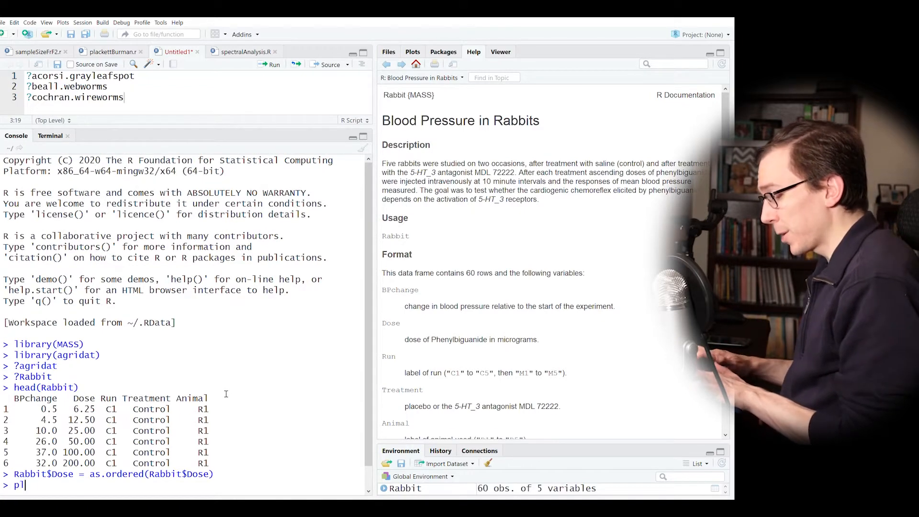
{"action": "type", "text": "ot(Rabbit$"}
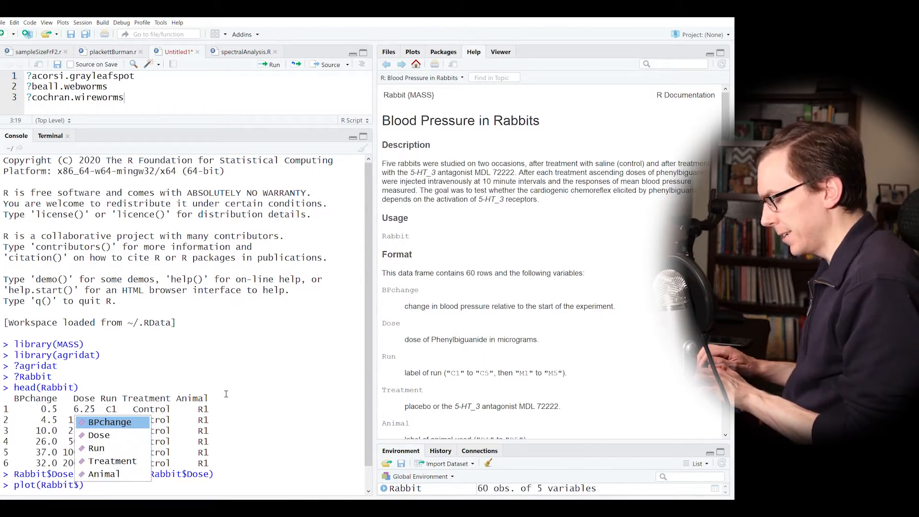
{"action": "type", "text": "D"}
{"action": "key", "text": "Tab"}
{"action": "type", "text": ","}
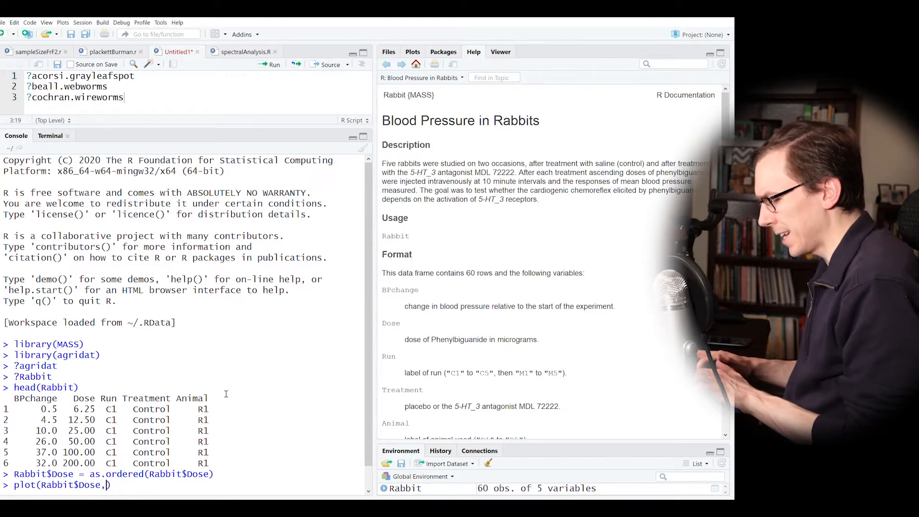
{"action": "type", "text": "Rabbit"}
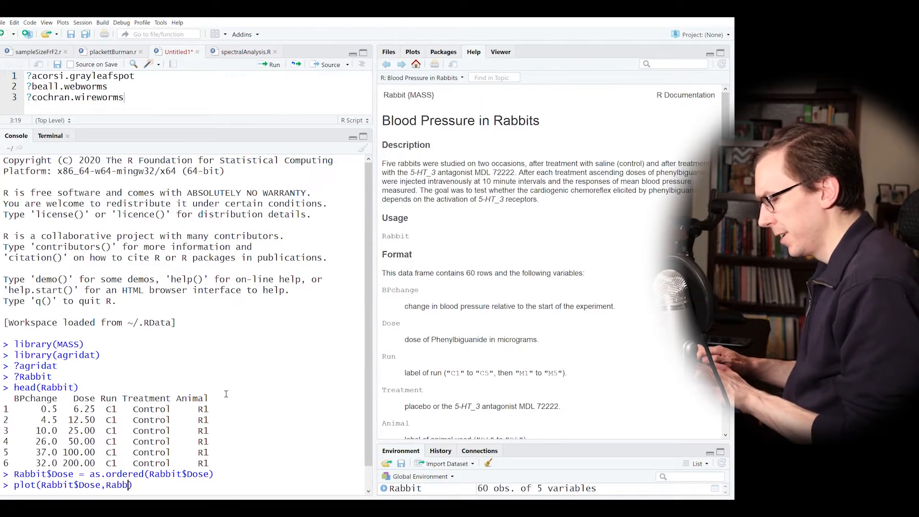
{"action": "type", "text": "$BPchange"}
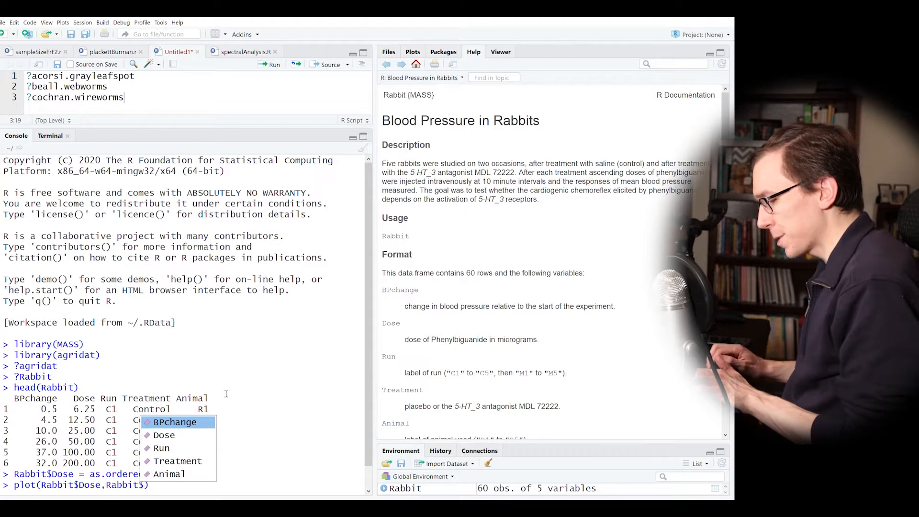
{"action": "key", "text": "Tab"}
{"action": "key", "text": "Return"}
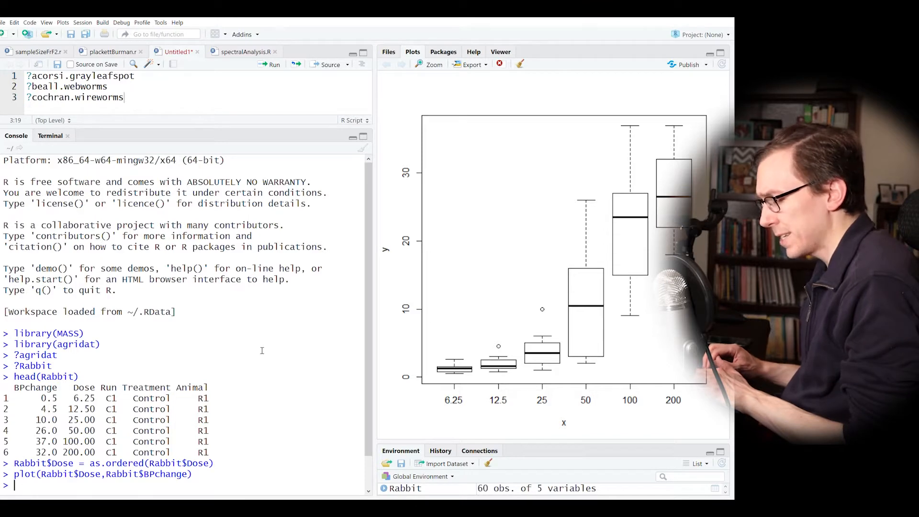
- Plot the square root of blood pressure change by dose, wrapping Rabbit$BPchange in sqrt() in the previous plot command
{"action": "key", "text": "Up"}
{"action": "key", "text": "Left"}
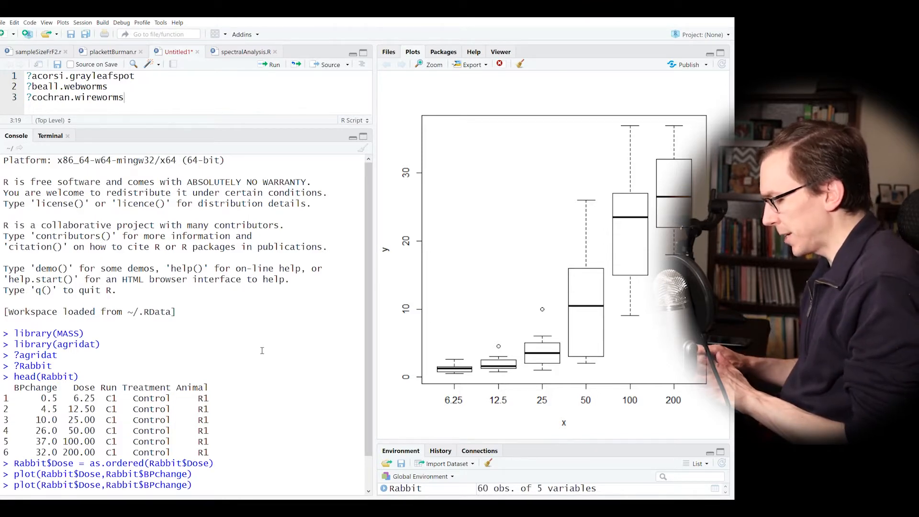
{"action": "type", "text": "sqrt("}
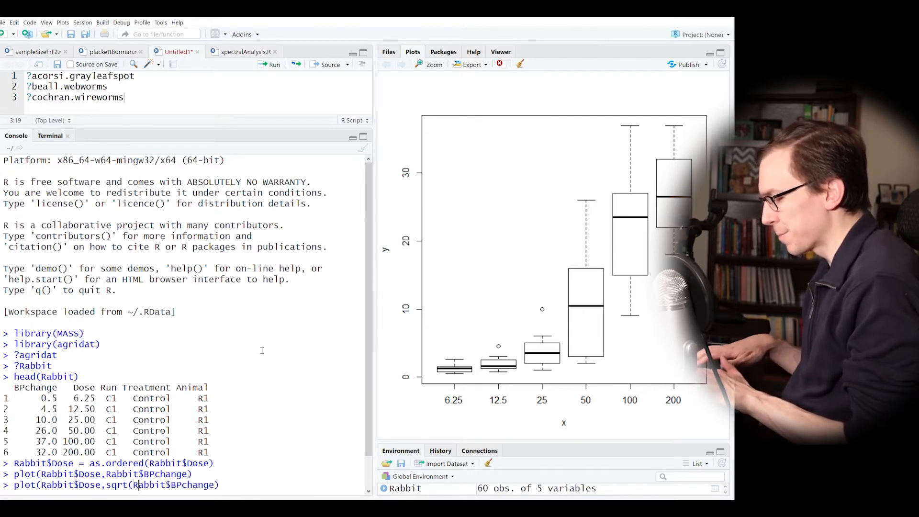
{"action": "key", "text": "End"}
{"action": "type", "text": ")"}
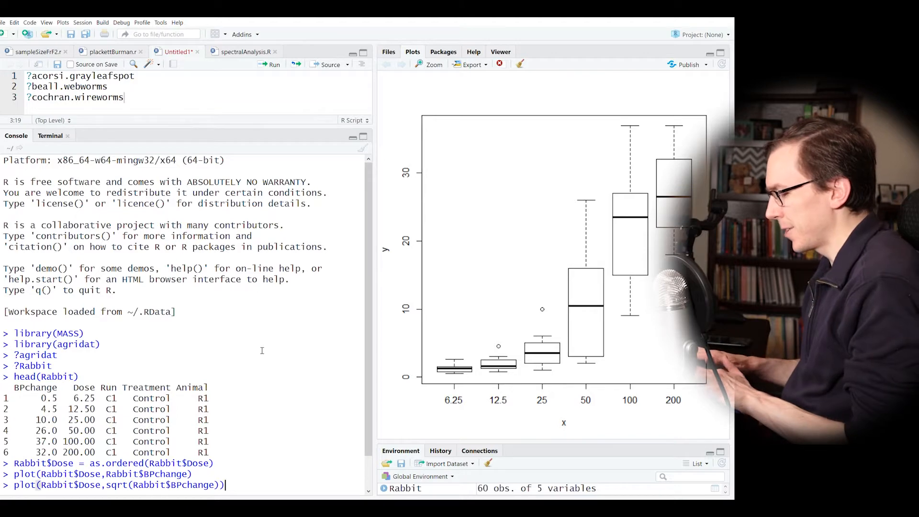
{"action": "key", "text": "Return"}
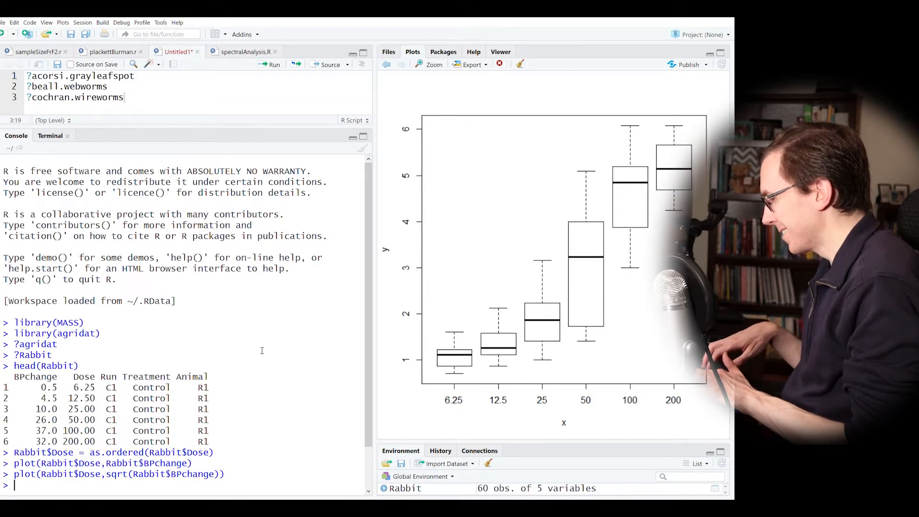
- Plot the log of blood pressure change by dose, replacing sqrt with log in the previous plot command
{"action": "key", "text": "Up"}
{"action": "key", "text": "Left"}
{"action": "key", "text": "Left"}
{"action": "key", "text": "Left"}
{"action": "key", "text": "Left"}
{"action": "key", "text": "Left"}
{"action": "key", "text": "Left"}
{"action": "key", "text": "Left"}
{"action": "key", "text": "Left"}
{"action": "key", "text": "Left"}
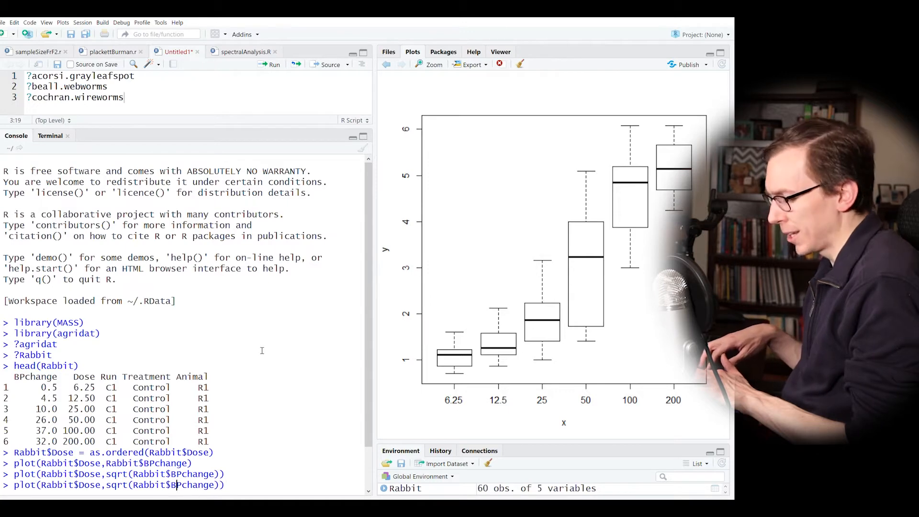
{"action": "key", "text": "BackSpace"}
{"action": "key", "text": "BackSpace"}
{"action": "key", "text": "BackSpace"}
{"action": "key", "text": "BackSpace"}
{"action": "type", "text": "log"}
{"action": "key", "text": "Return"}
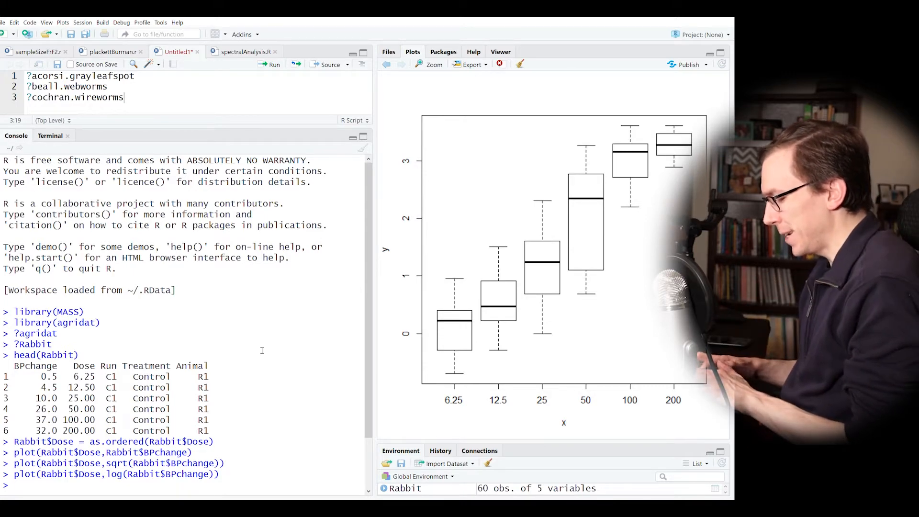
- Open the documentation of the Bartlett test function by running ?bartlett.test()
{"action": "type", "text": "bartlett.test("}
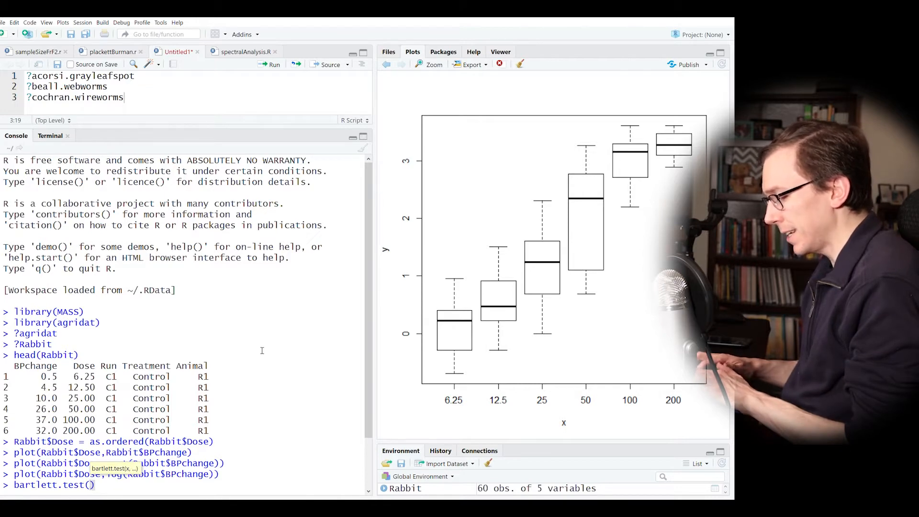
{"action": "type", "text": "x"}
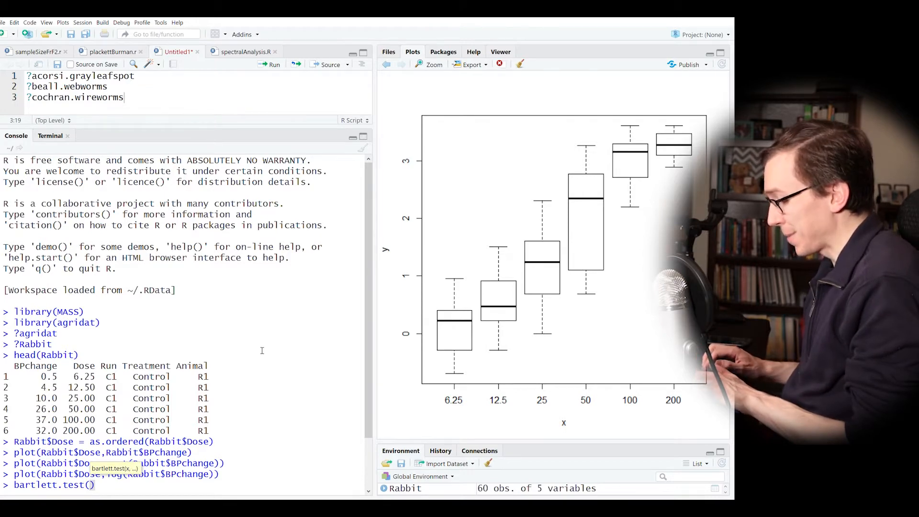
{"action": "key", "text": "Tab"}
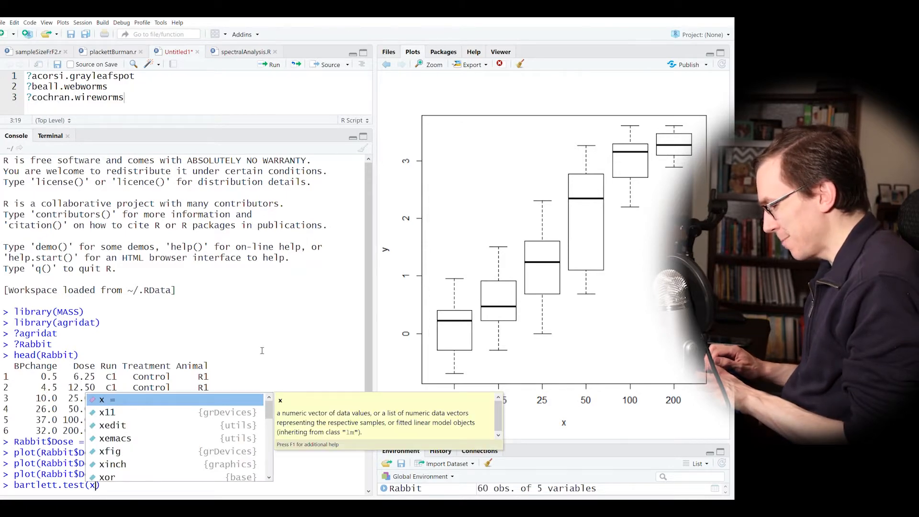
{"action": "key", "text": "Down"}
{"action": "key", "text": "Up"}
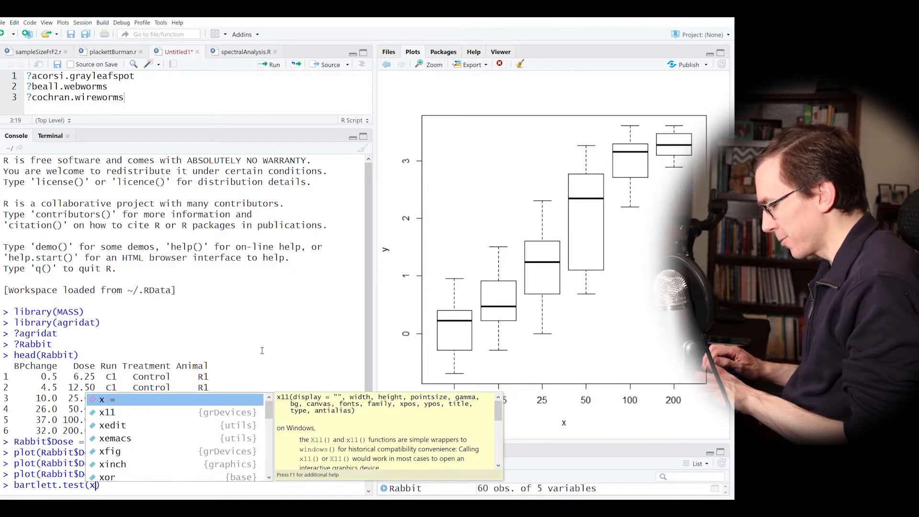
{"action": "key", "text": "BackSpace"}
{"action": "type", "text": "x"}
{"action": "key", "text": "BackSpace"}
{"action": "key", "text": "Left"}
{"action": "key", "text": "Left"}
{"action": "key", "text": "Left"}
{"action": "key", "text": "Left"}
{"action": "key", "text": "Left"}
{"action": "key", "text": "Left"}
{"action": "key", "text": "Left"}
{"action": "key", "text": "Left"}
{"action": "key", "text": "Left"}
{"action": "key", "text": "Left"}
{"action": "key", "text": "Left"}
{"action": "key", "text": "Left"}
{"action": "key", "text": "Left"}
{"action": "key", "text": "Left"}
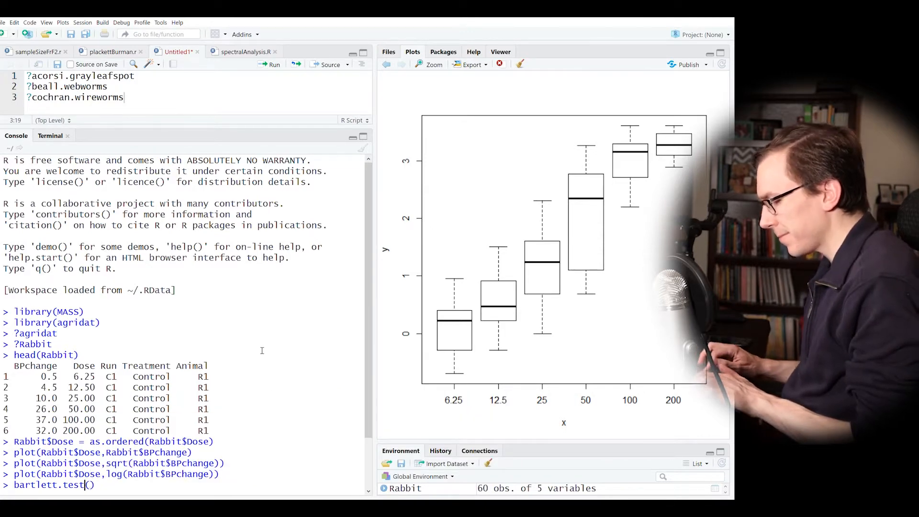
{"action": "type", "text": "?"}
{"action": "key", "text": "Return"}
- Run bartlett.test(Rabbit$BPchange,Rabbit$Dose) on the untransformed data, and highlight the p-value and the word homogeneity in its output
{"action": "key", "text": "Up"}
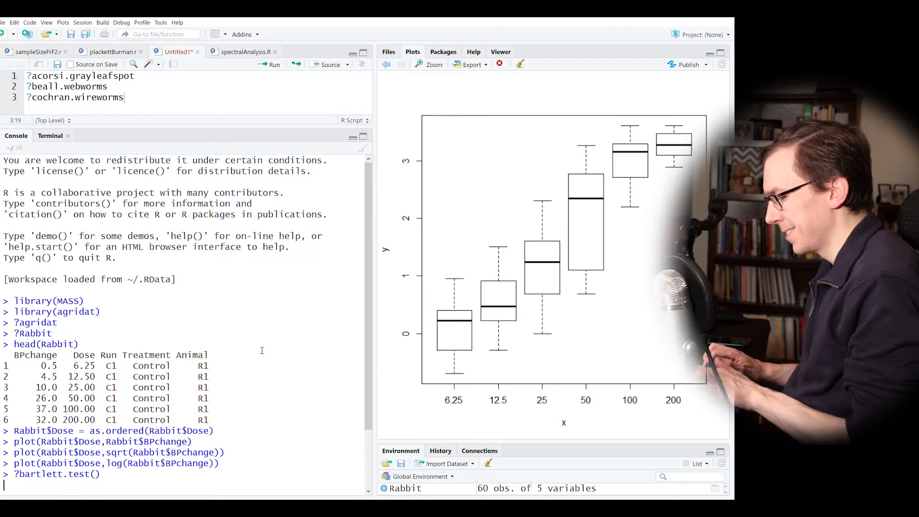
{"action": "key", "text": "Left"}
{"action": "key", "text": "Left"}
{"action": "key", "text": "Left"}
{"action": "key", "text": "Left"}
{"action": "key", "text": "Left"}
{"action": "key", "text": "Left"}
{"action": "key", "text": "Left"}
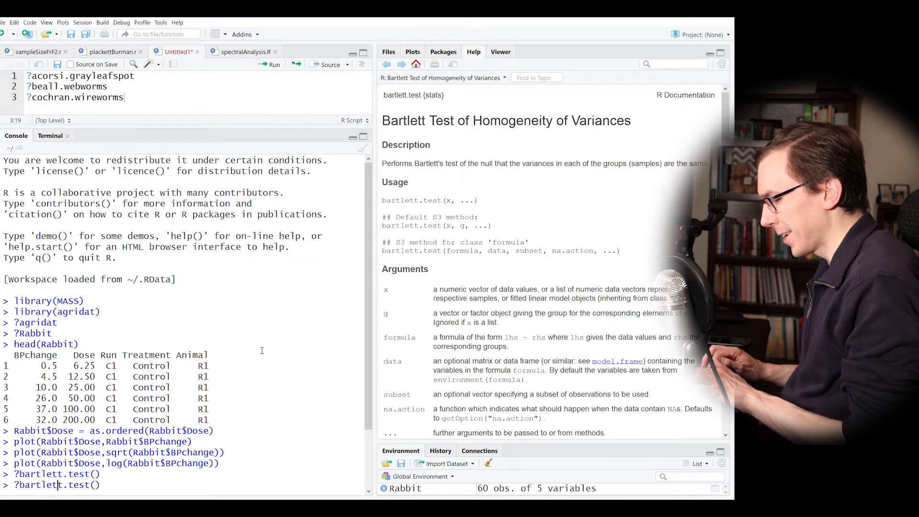
{"action": "key", "text": "BackSpace"}
{"action": "key", "text": "Right"}
{"action": "key", "text": "Right"}
{"action": "key", "text": "Right"}
{"action": "key", "text": "Right"}
{"action": "key", "text": "Right"}
{"action": "key", "text": "Right"}
{"action": "key", "text": "Right"}
{"action": "key", "text": "Right"}
{"action": "key", "text": "Right"}
{"action": "key", "text": "Right"}
{"action": "key", "text": "Right"}
{"action": "key", "text": "Right"}
{"action": "key", "text": "Right"}
{"action": "key", "text": "Right"}
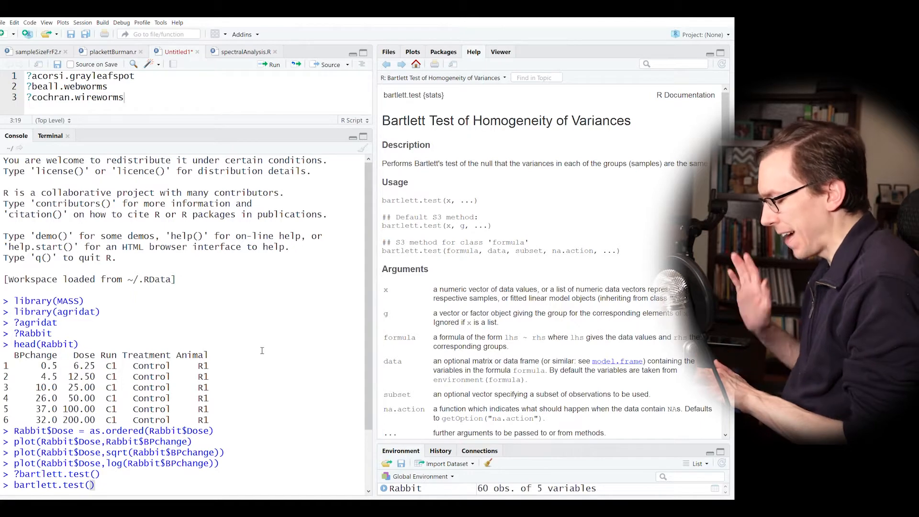
{"action": "type", "text": "Rabbit"}
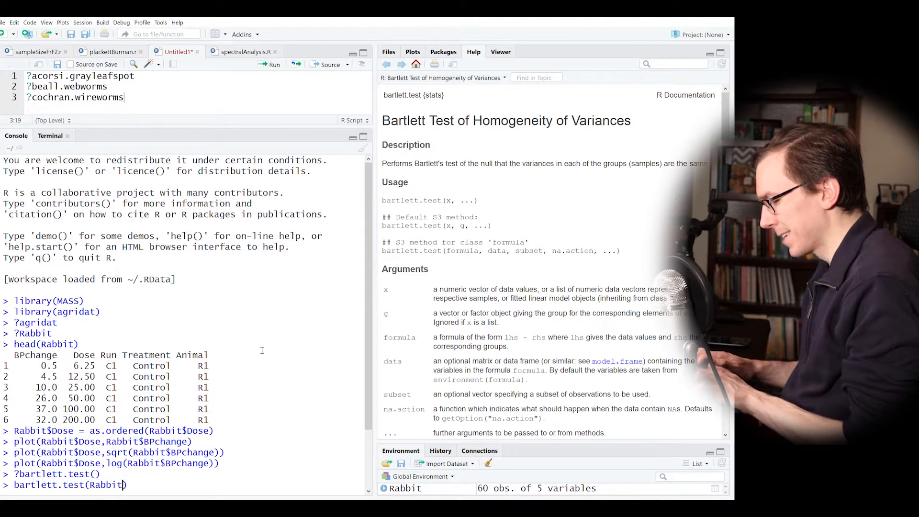
{"action": "type", "text": "$"}
{"action": "key", "text": "Tab"}
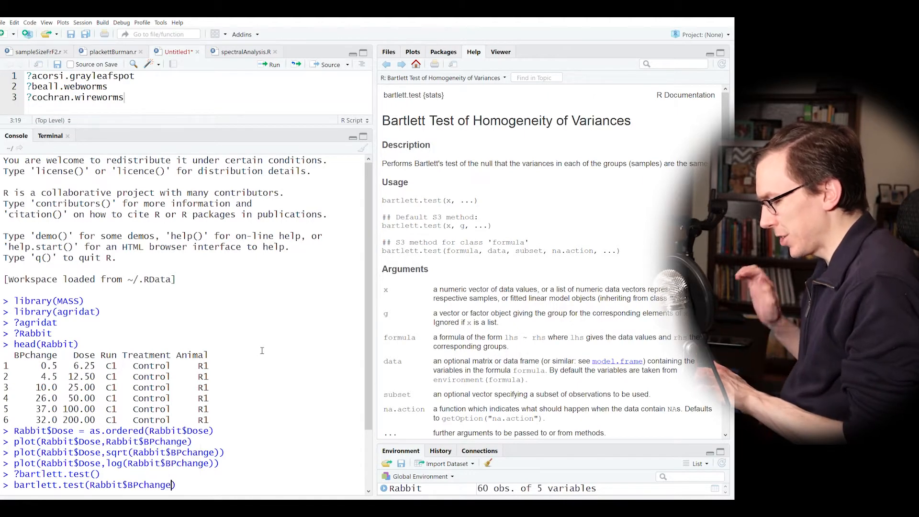
{"action": "type", "text": ",Rabbit$"}
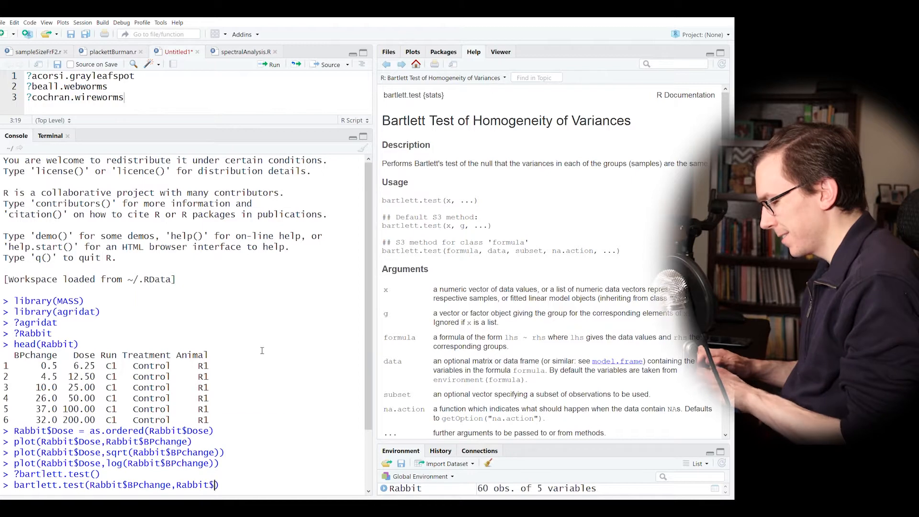
{"action": "type", "text": "D"}
{"action": "key", "text": "Tab"}
{"action": "key", "text": "Return"}
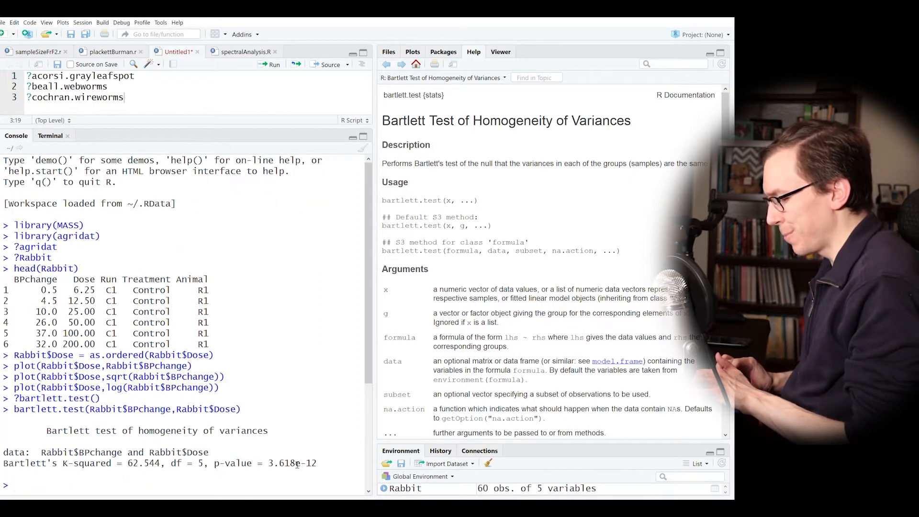
{"action": "double_click", "coordinate": [297, 464]}
{"action": "double_click", "coordinate": [184, 431]}
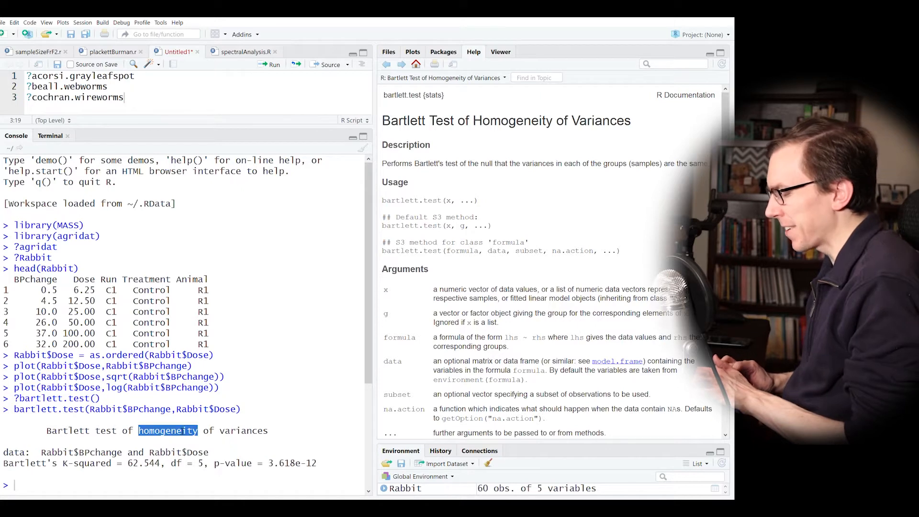
{"action": "left_click", "coordinate": [308, 390]}
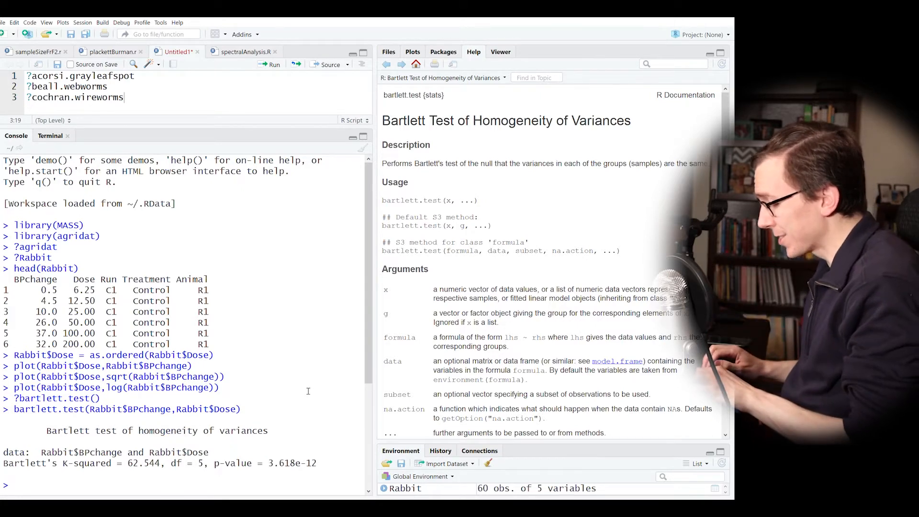
- Rerun Bartlett's test with Rabbit$BPchange wrapped in sqrt(), and highlight its K-squared and p-value alongside the untransformed test's K-squared
{"action": "key", "text": "Up"}
{"action": "key", "text": "Left"}
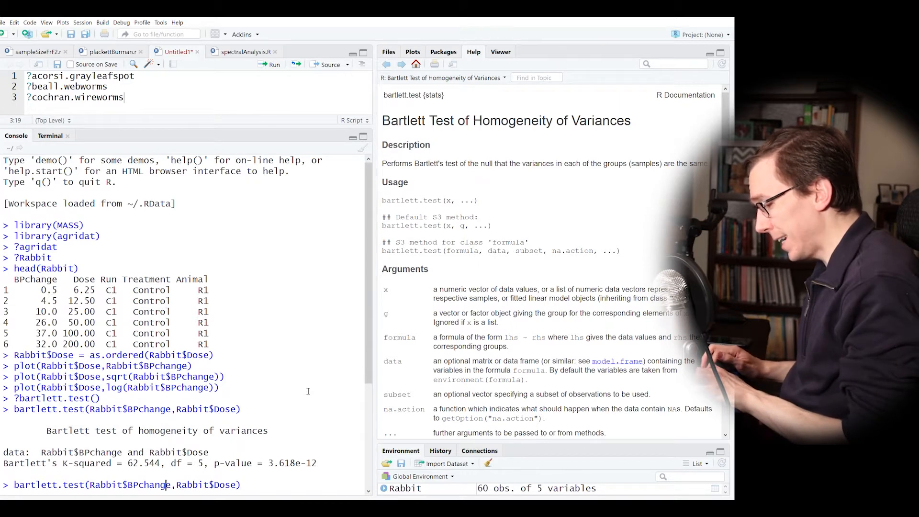
{"action": "key", "text": "Right"}
{"action": "key", "text": "Right"}
{"action": "key", "text": "Right"}
{"action": "key", "text": "Left"}
{"action": "key", "text": "Left"}
{"action": "key", "text": "Left"}
{"action": "key", "text": "Left"}
{"action": "key", "text": "Left"}
{"action": "key", "text": "Left"}
{"action": "key", "text": "Left"}
{"action": "key", "text": "Left"}
{"action": "key", "text": "Left"}
{"action": "key", "text": "Left"}
{"action": "key", "text": "Left"}
{"action": "key", "text": "Left"}
{"action": "key", "text": "Left"}
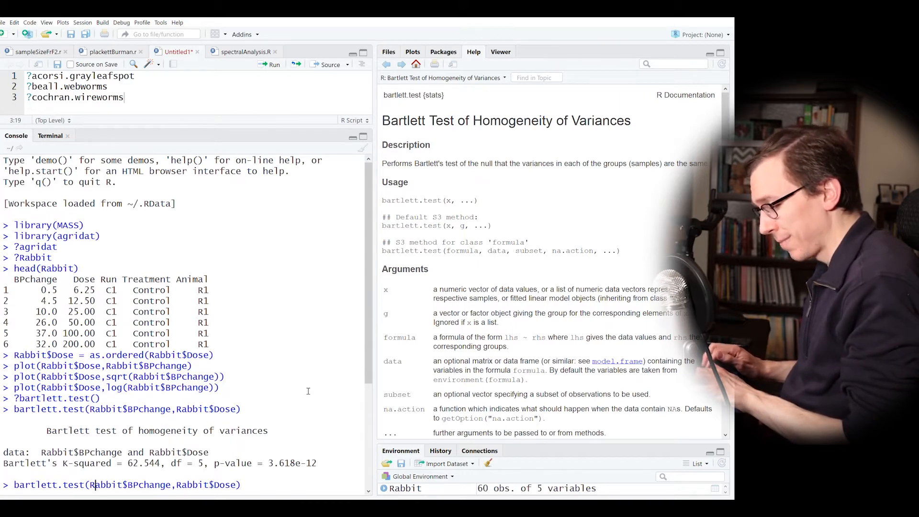
{"action": "type", "text": "s"}
{"action": "type", "text": "qrt("}
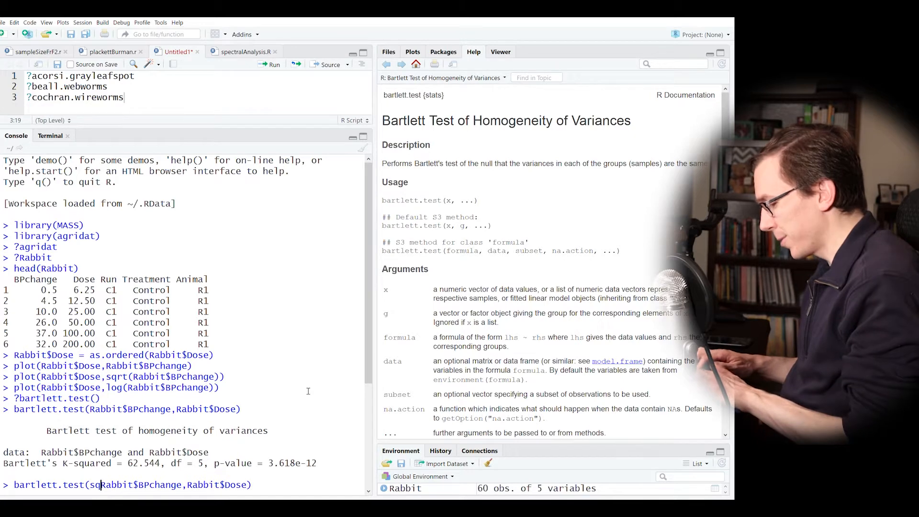
{"action": "key", "text": "Right"}
{"action": "key", "text": "Right"}
{"action": "key", "text": "Right"}
{"action": "type", "text": ")"}
{"action": "key", "text": "Return"}
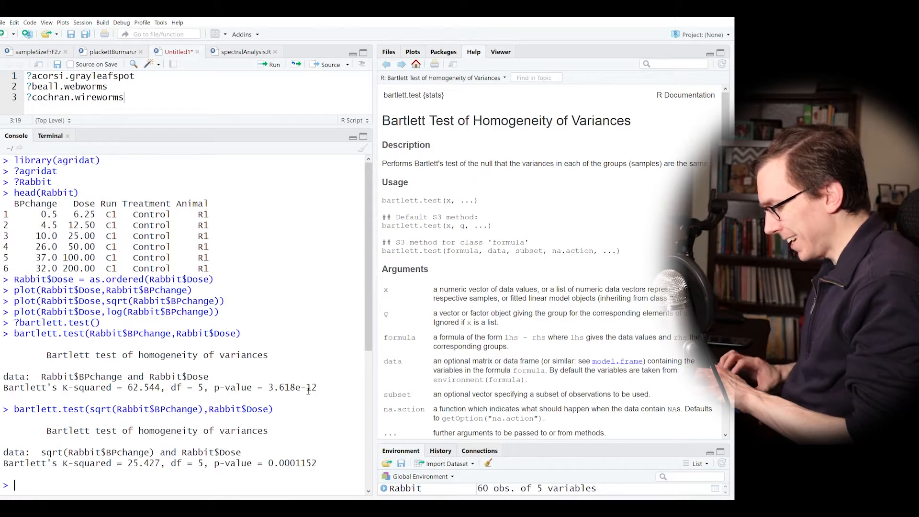
{"action": "double_click", "coordinate": [146, 389]}
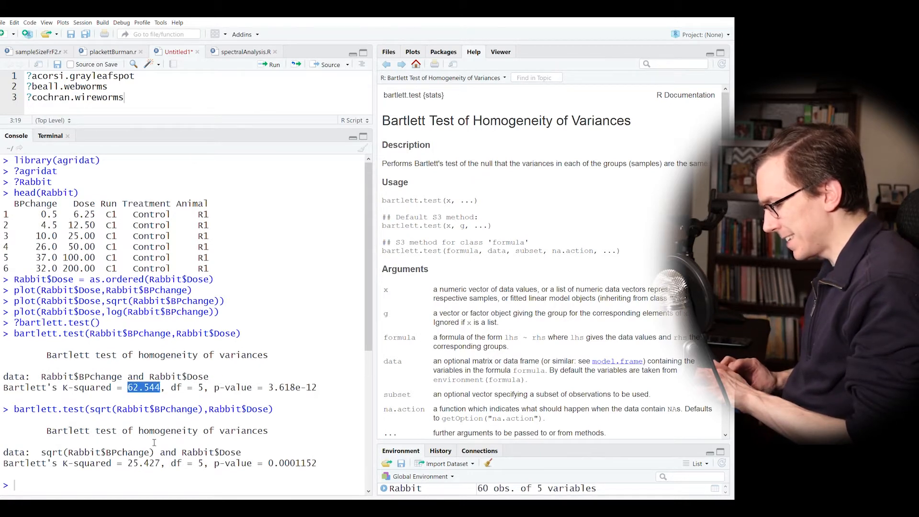
{"action": "left_click_drag", "start_coordinate": [128, 463], "coordinate": [144, 463]}
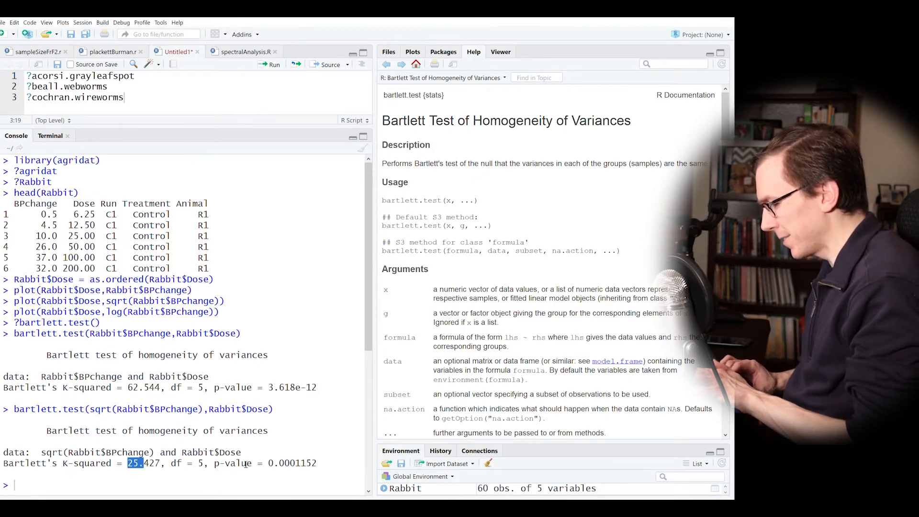
{"action": "double_click", "coordinate": [297, 464]}
{"action": "left_click", "coordinate": [302, 440]}
- Rerun Bartlett's test on the log of blood pressure change by dose, replacing sqrt with log in the previous command
{"action": "key", "text": "Up"}
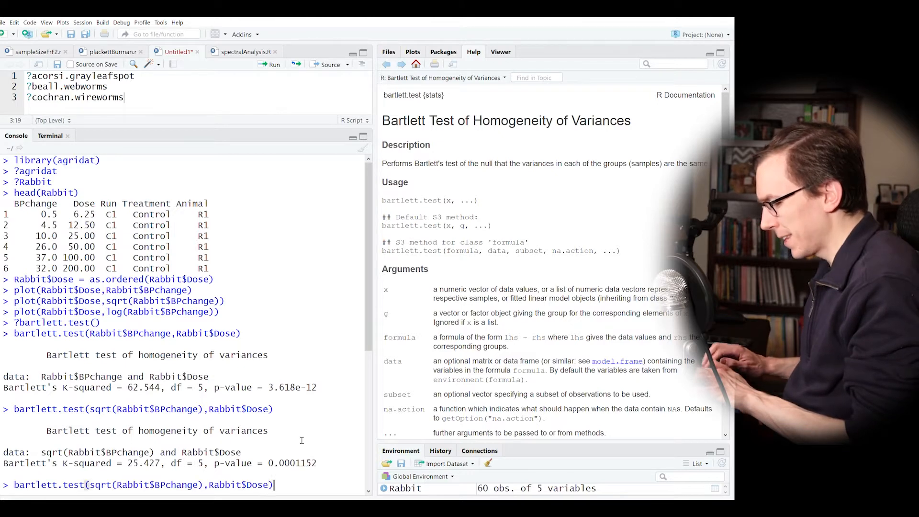
{"action": "key", "text": "Left"}
{"action": "key", "text": "Left"}
{"action": "key", "text": "Left"}
{"action": "key", "text": "Left"}
{"action": "key", "text": "Left"}
{"action": "key", "text": "Left"}
{"action": "key", "text": "Left"}
{"action": "key", "text": "Left"}
{"action": "key", "text": "Left"}
{"action": "key", "text": "Left"}
{"action": "key", "text": "Left"}
{"action": "key", "text": "Left"}
{"action": "key", "text": "Left"}
{"action": "key", "text": "Left"}
{"action": "key", "text": "Left"}
{"action": "key", "text": "Left"}
{"action": "key", "text": "Left"}
{"action": "key", "text": "Left"}
{"action": "key", "text": "Left"}
{"action": "key", "text": "Left"}
{"action": "key", "text": "BackSpace"}
{"action": "key", "text": "BackSpace"}
{"action": "key", "text": "BackSpace"}
{"action": "key", "text": "BackSpace"}
{"action": "type", "text": "log"}
{"action": "key", "text": "Return"}
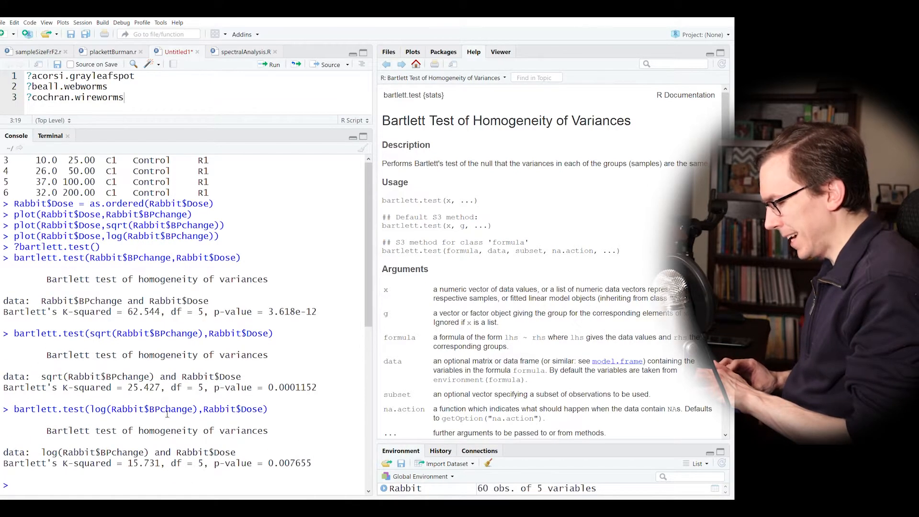
- Compare the K-squared statistics of the square-root and log Bartlett tests and examine the log test's p-value
{"action": "double_click", "coordinate": [161, 388]}
{"action": "double_click", "coordinate": [154, 470]}
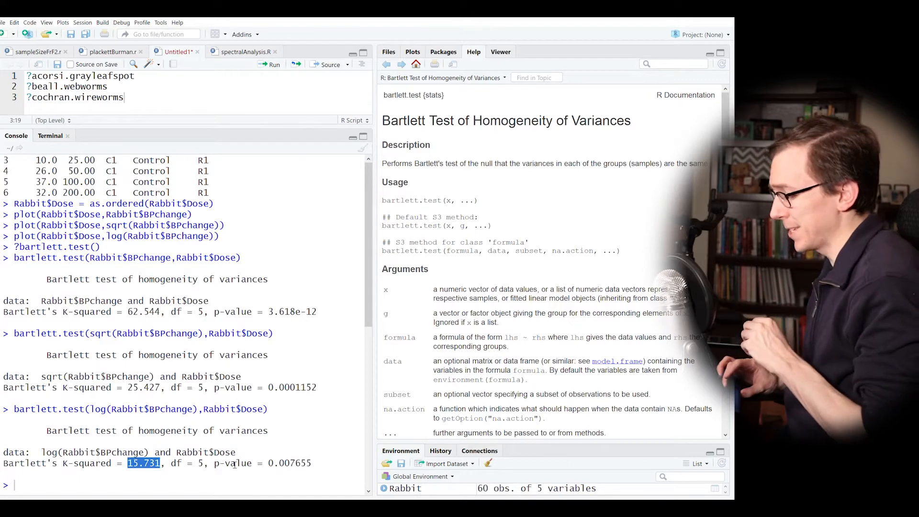
{"action": "double_click", "coordinate": [289, 463]}
{"action": "left_click", "coordinate": [303, 437]}
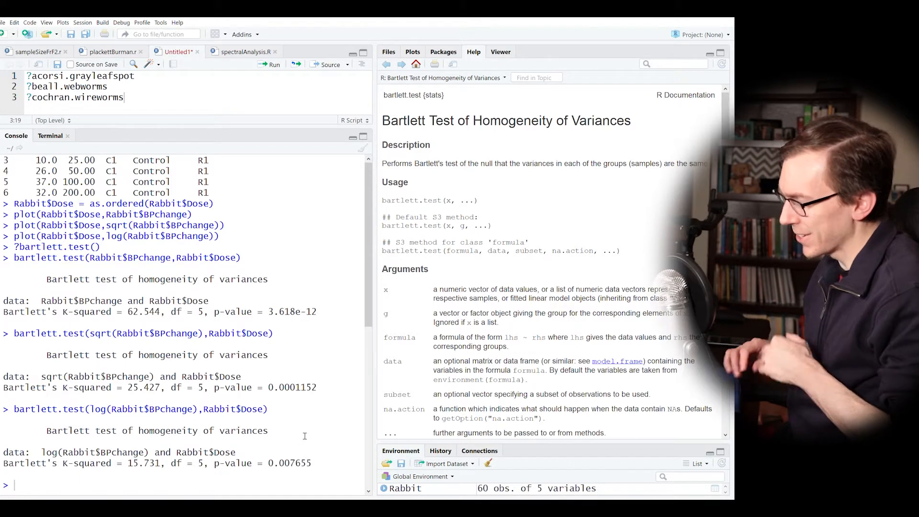
{"action": "double_click", "coordinate": [150, 464]}
{"action": "left_click_drag", "start_coordinate": [144, 432], "coordinate": [200, 433]}
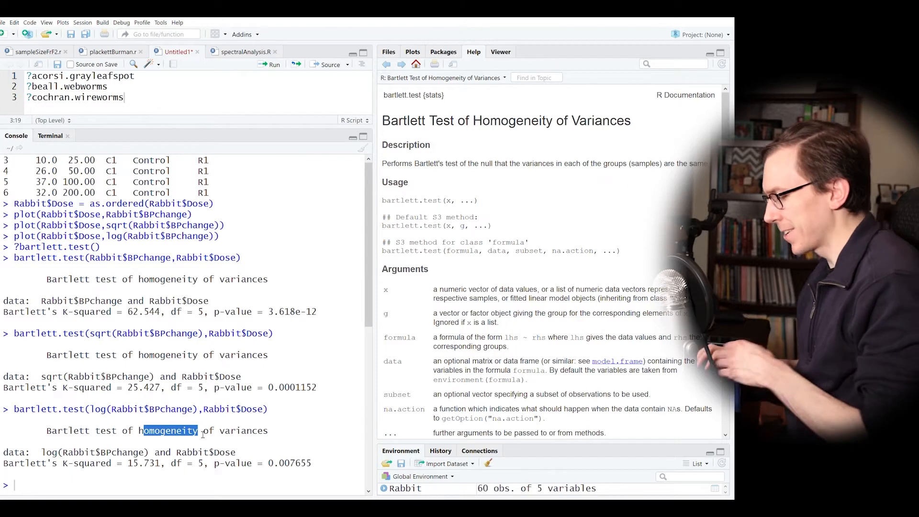
{"action": "left_click", "coordinate": [268, 431]}
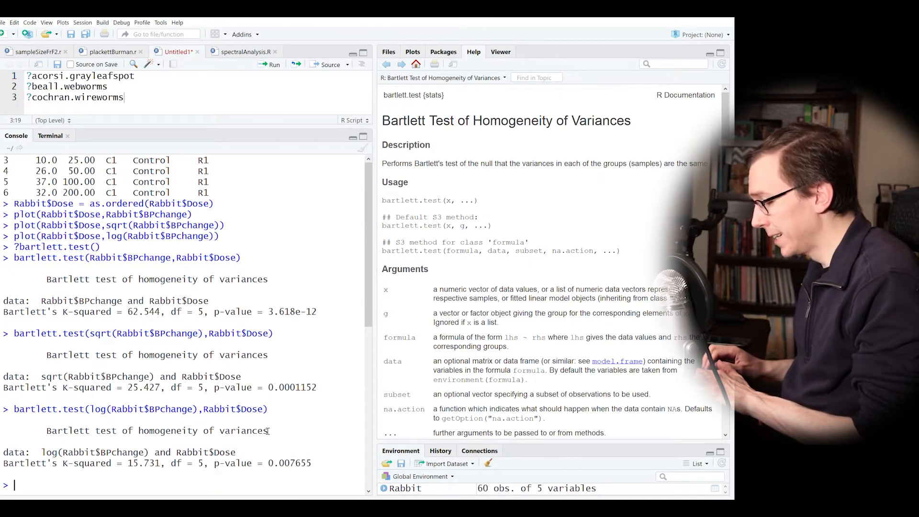
{"action": "key", "text": "Up"}
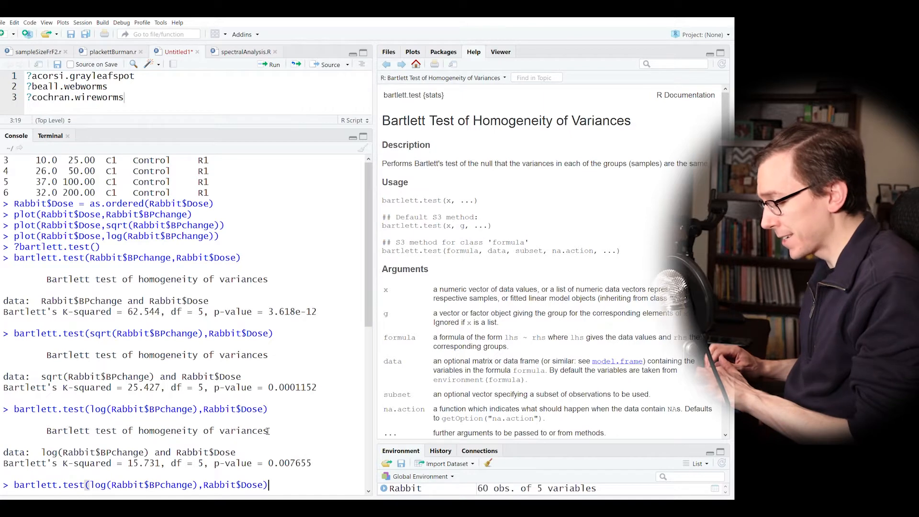
{"action": "key", "text": "Escape"}
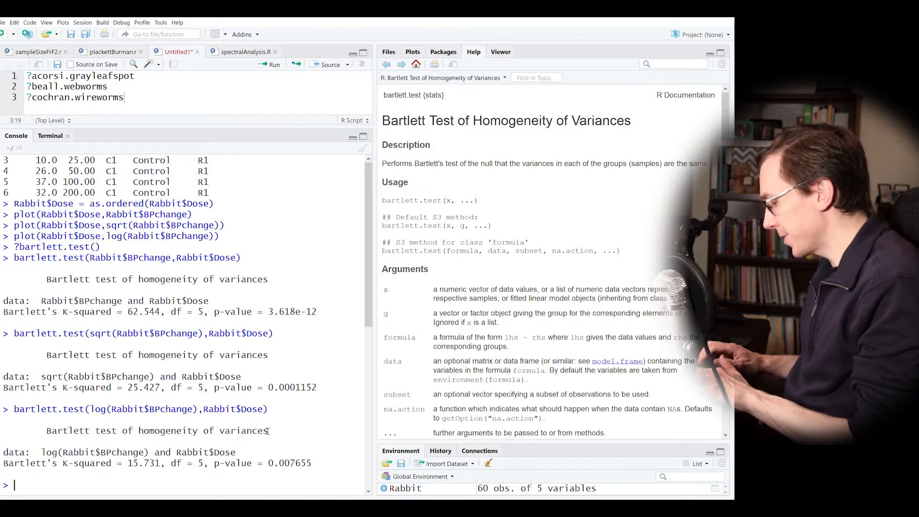
- Load the ADGofTest package with library(ADGofTest)
{"action": "type", "text": "library("}
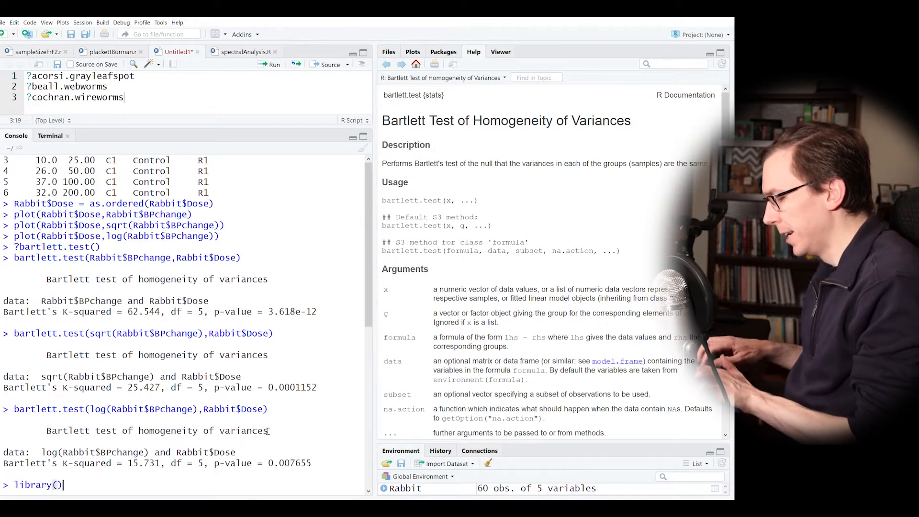
{"action": "type", "text": "AD"}
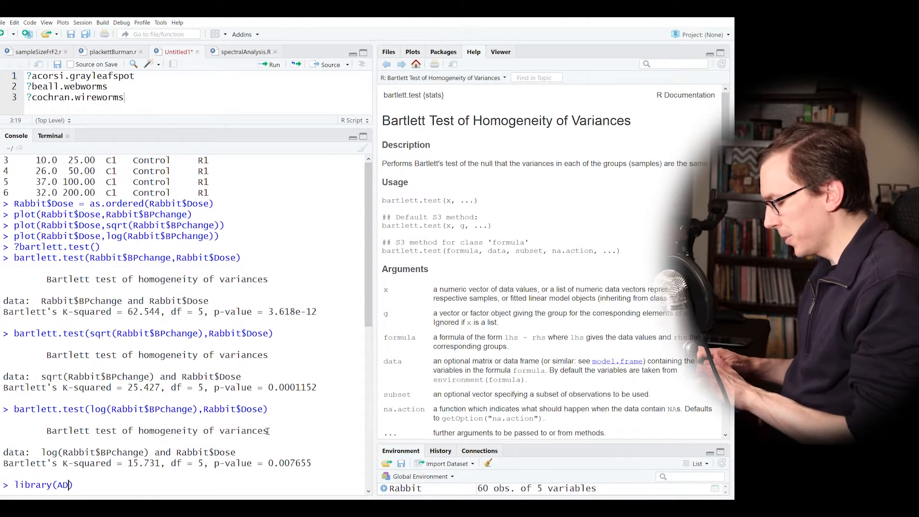
{"action": "type", "text": "G"}
{"action": "key", "text": "Tab"}
{"action": "key", "text": "Return"}
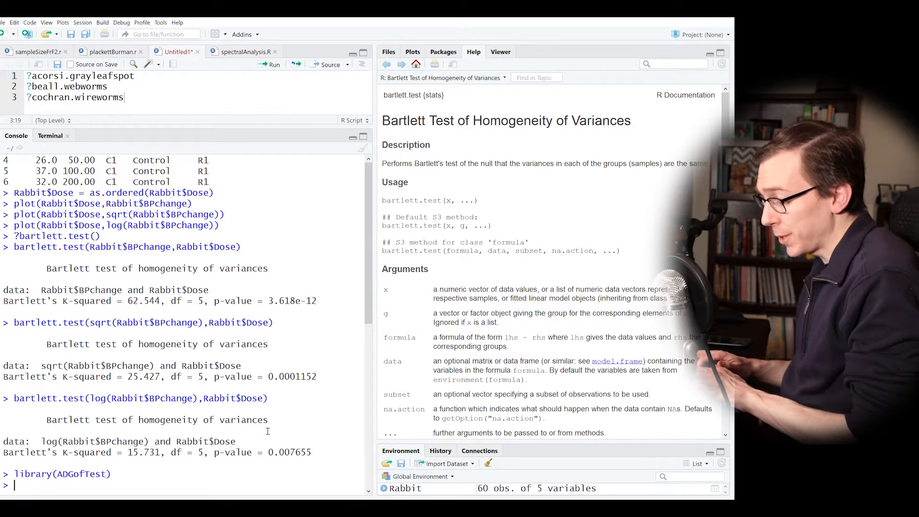
- Start a console expression with the blood pressure change column, Rabbit$BPchange
{"action": "type", "text": "Rabbit"}
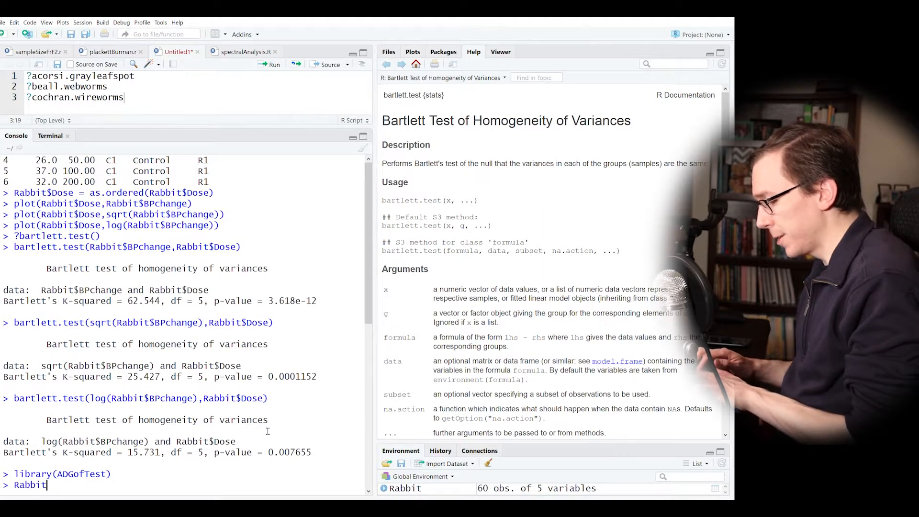
{"action": "type", "text": "$"}
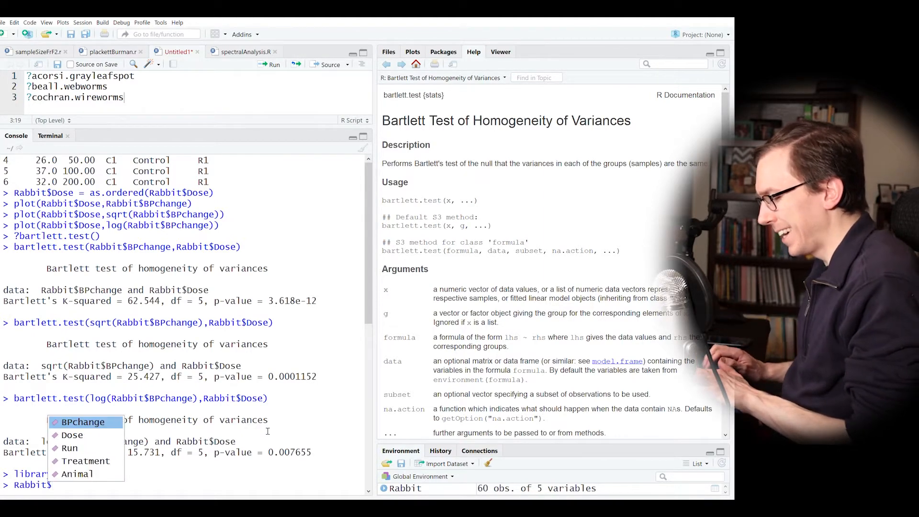
{"action": "key", "text": "Return"}
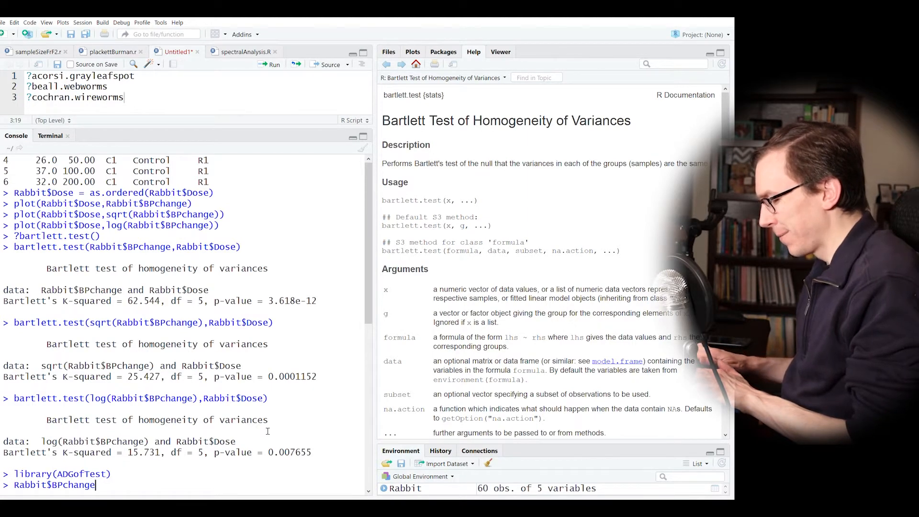
{"action": "type", "text": "["}
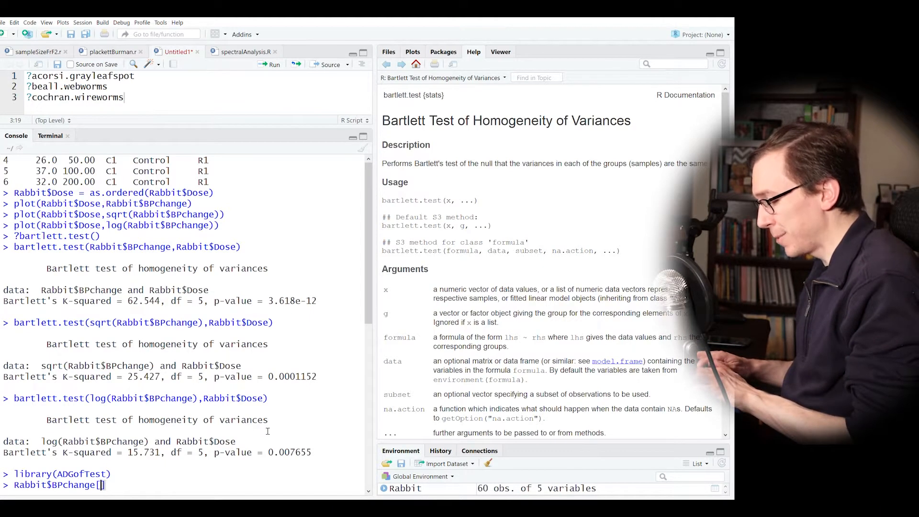
{"action": "type", "text": "Rabbit]"}
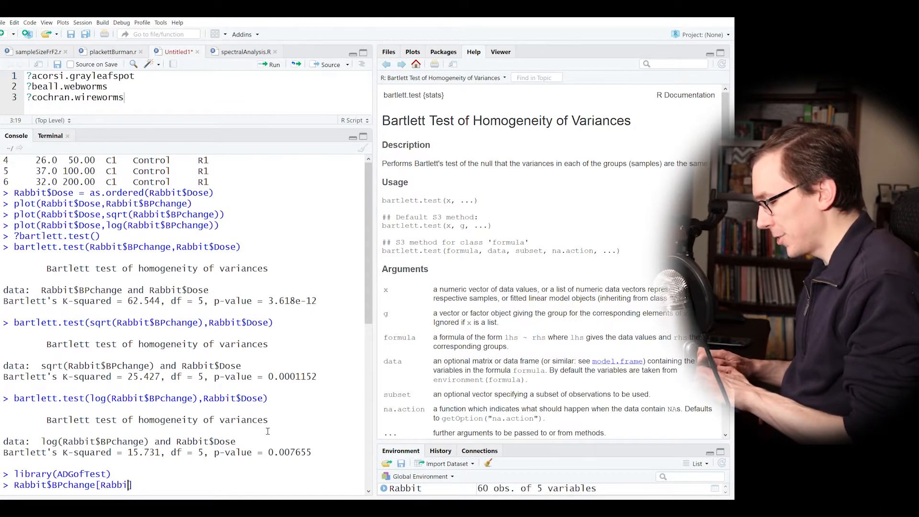
{"action": "key", "text": "BackSpace"}
{"action": "key", "text": "BackSpace"}
{"action": "key", "text": "BackSpace"}
{"action": "key", "text": "BackSpace"}
{"action": "key", "text": "BackSpace"}
{"action": "key", "text": "BackSpace"}
{"action": "key", "text": "BackSpace"}
{"action": "key", "text": "BackSpace"}
{"action": "key", "text": "BackSpace"}
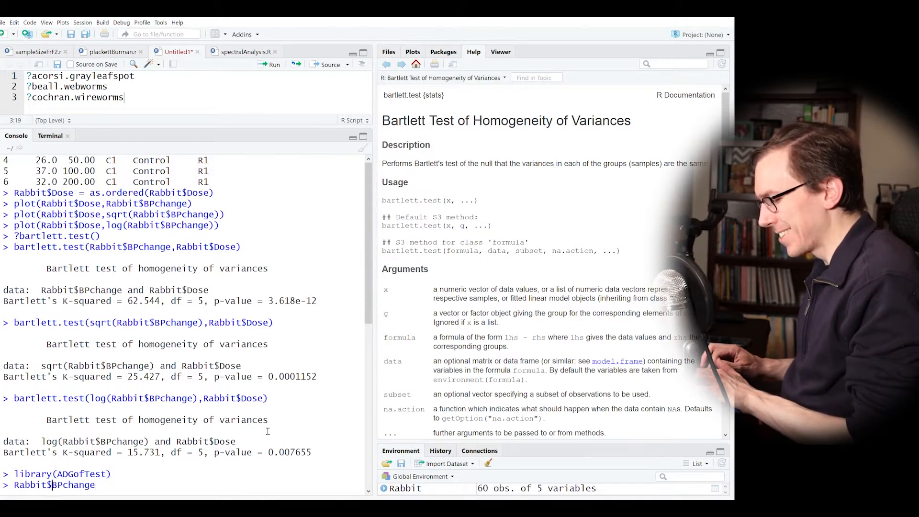
- Wrap Rabbit$BPchange in subset() with the condition Rabbit$Dose==6.25 and run it to list that dose's values
{"action": "type", "text": "subset("}
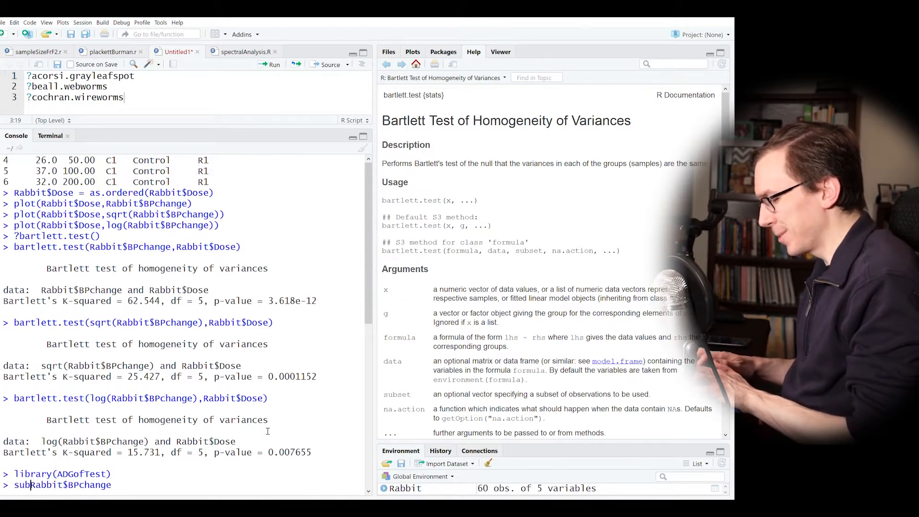
{"action": "key", "text": "ctrl+Right"}
{"action": "key", "text": "ctrl+Right"}
{"action": "key", "text": "ctrl+Right"}
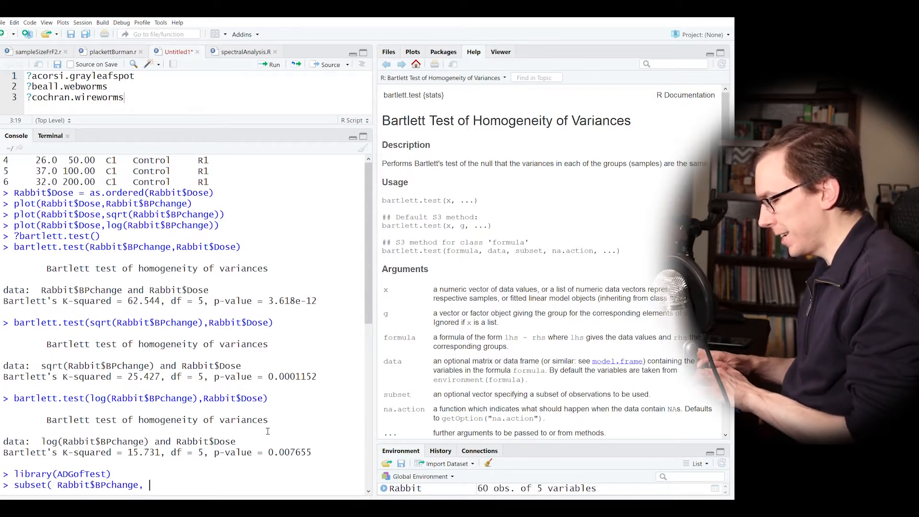
{"action": "type", "text": "Rabb"}
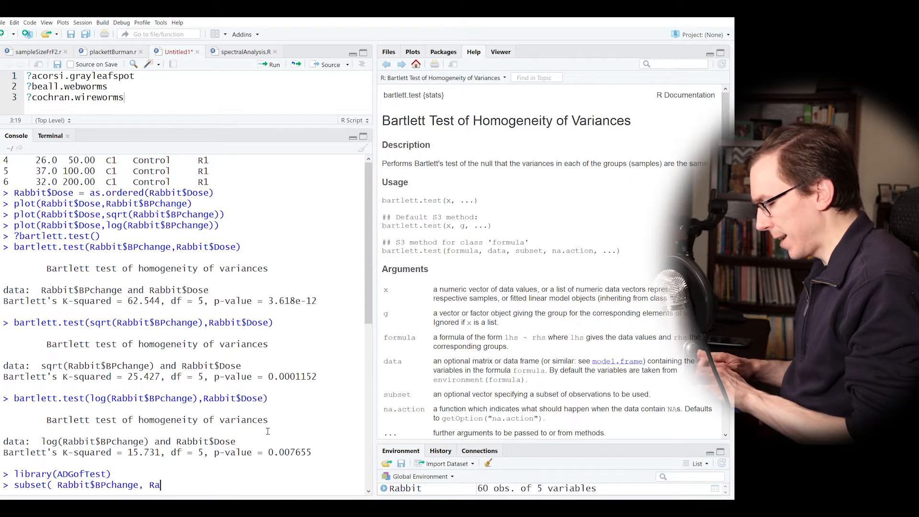
{"action": "type", "text": "it"}
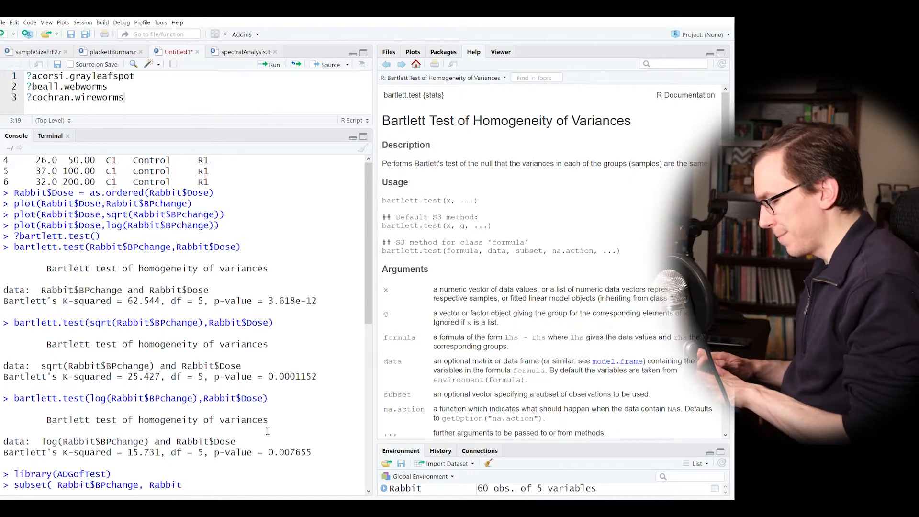
{"action": "type", "text": "$Dose==6.25"}
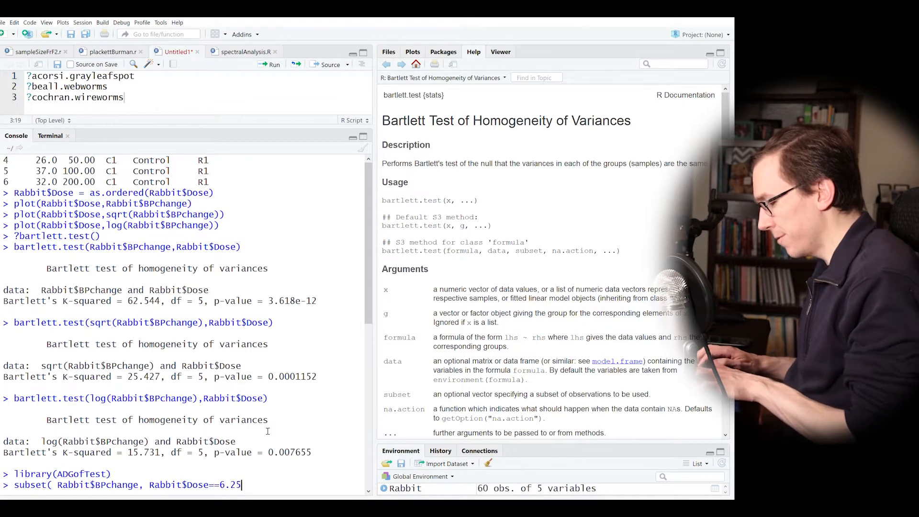
{"action": "type", "text": " )"}
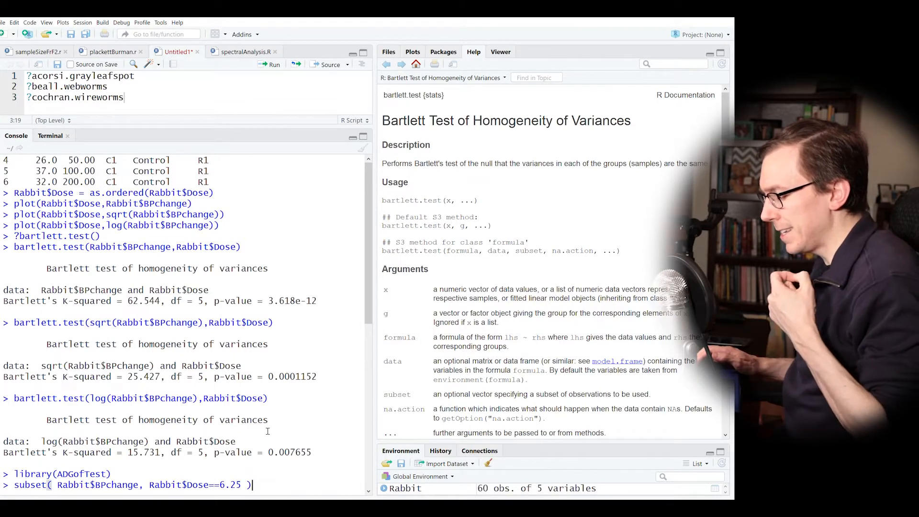
{"action": "key", "text": "Return"}
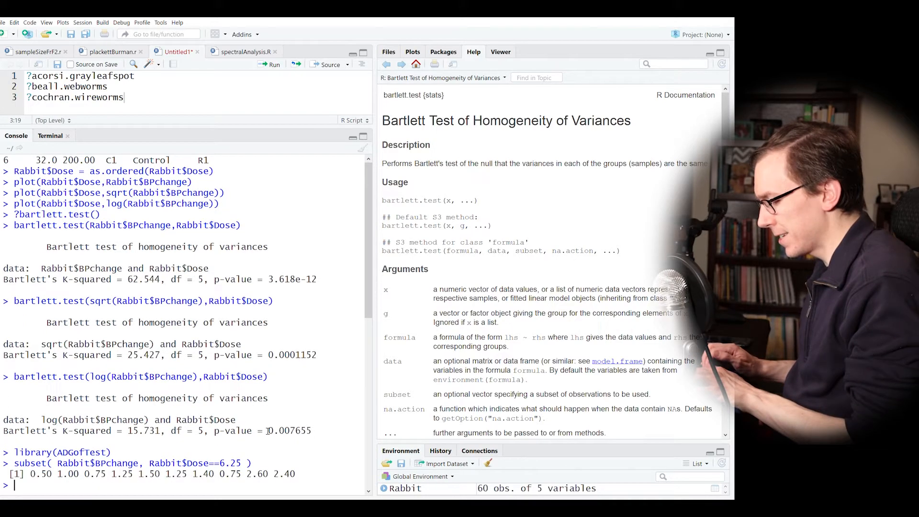
- Recall the dose 6.25 subset command for editing at its beginning
{"action": "key", "text": "Up"}
{"action": "key", "text": "Left"}
{"action": "key", "text": "Left"}
{"action": "key", "text": "Left"}
{"action": "key", "text": "Left"}
{"action": "key", "text": "Left"}
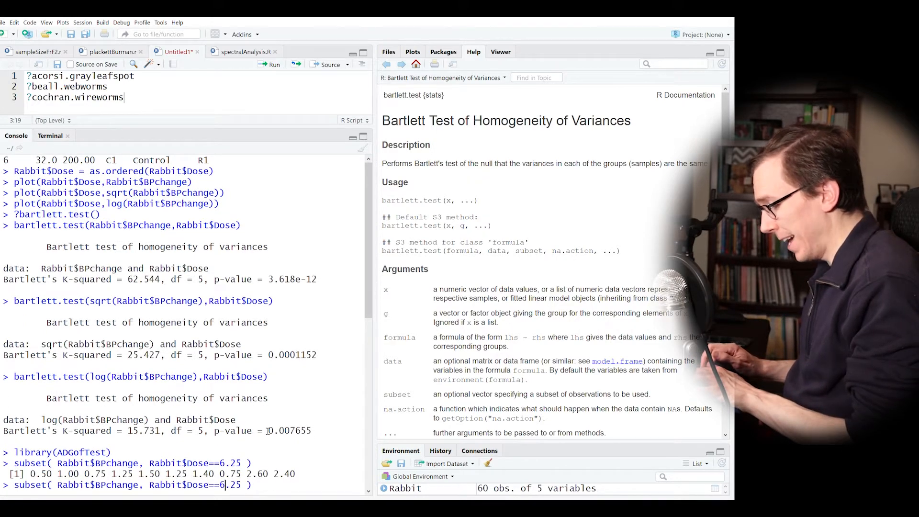
{"action": "key", "text": "ctrl+Left"}
{"action": "key", "text": "ctrl+Left"}
{"action": "key", "text": "ctrl+Left"}
{"action": "key", "text": "ctrl+Left"}
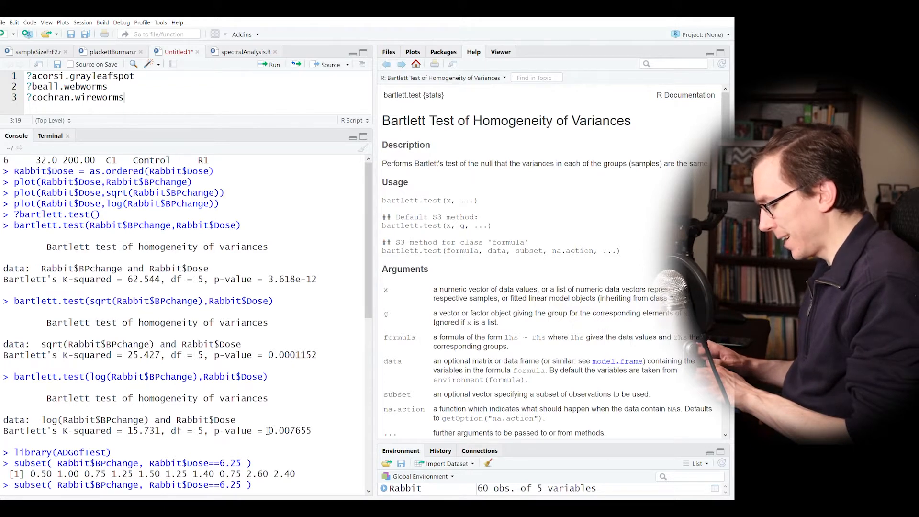
{"action": "type", "text": "ks."}
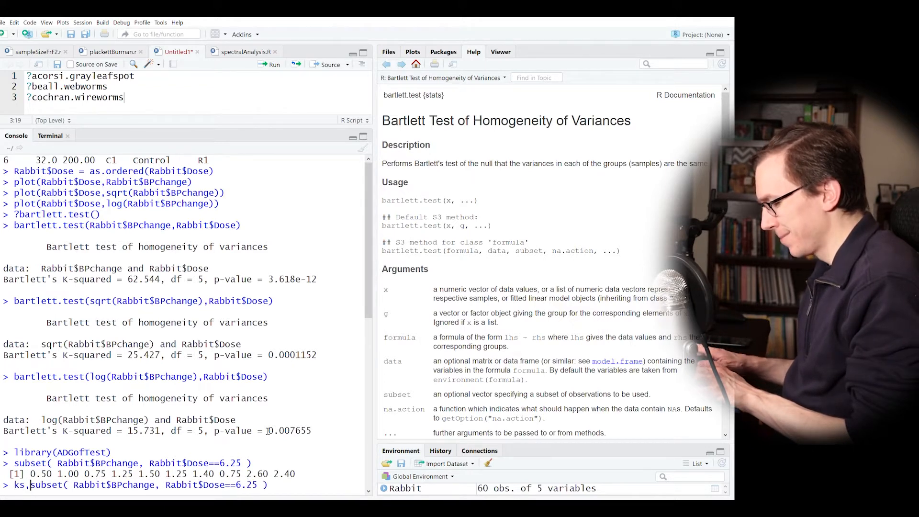
{"action": "key", "text": "BackSpace"}
{"action": "key", "text": "BackSpace"}
{"action": "key", "text": "BackSpace"}
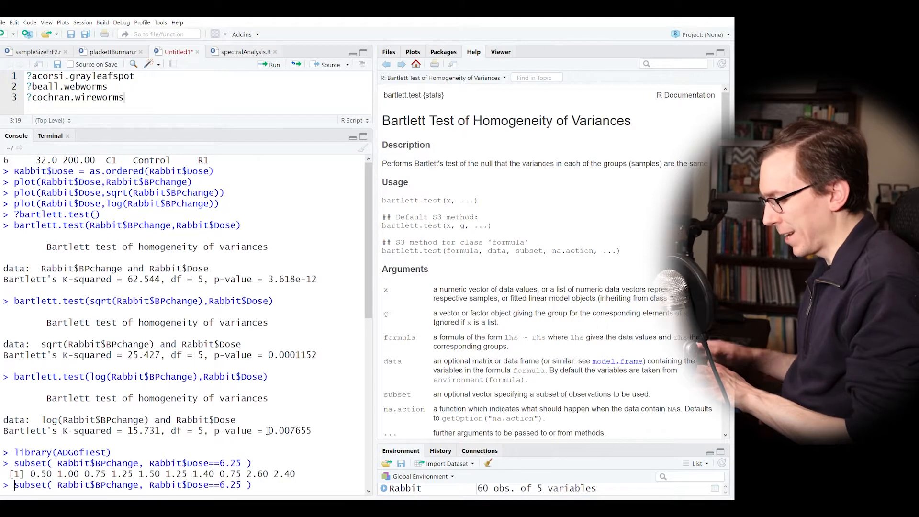
- Wrap the recalled subset expression in scale() to standardize the dose 6.25 blood pressure changes
{"action": "type", "text": "scale("}
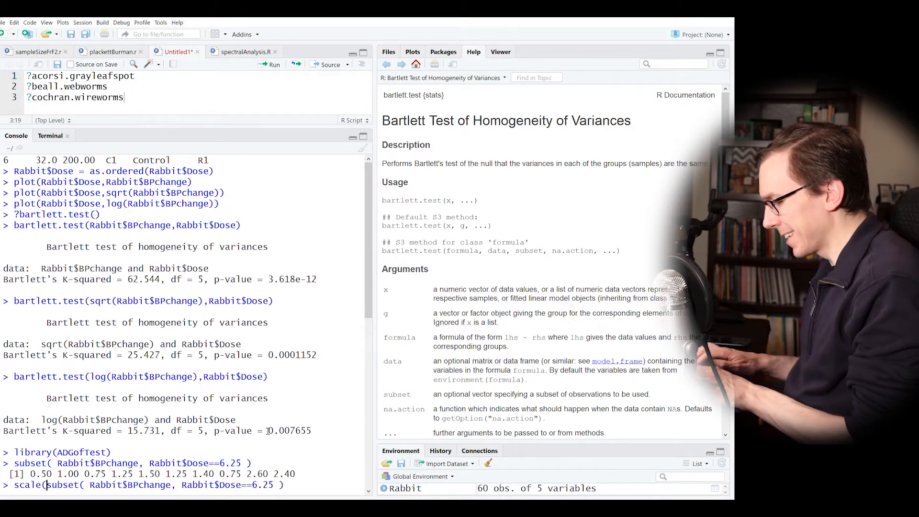
{"action": "key", "text": "Right"}
{"action": "key", "text": "Right"}
{"action": "key", "text": "Right"}
{"action": "key", "text": "Right"}
{"action": "key", "text": "Right"}
{"action": "key", "text": "Right"}
{"action": "key", "text": "Right"}
{"action": "key", "text": "Right"}
{"action": "key", "text": "Right"}
{"action": "key", "text": "Right"}
{"action": "key", "text": "Right"}
{"action": "key", "text": "Right"}
{"action": "key", "text": "Right"}
{"action": "key", "text": "Right"}
{"action": "key", "text": "Right"}
{"action": "key", "text": "Right"}
{"action": "key", "text": "Right"}
{"action": "key", "text": "Right"}
{"action": "key", "text": "Right"}
{"action": "key", "text": "Right"}
{"action": "key", "text": "Right"}
{"action": "key", "text": "Right"}
{"action": "key", "text": "Right"}
{"action": "key", "text": "Right"}
{"action": "key", "text": "Right"}
{"action": "key", "text": "Right"}
{"action": "key", "text": "Right"}
{"action": "key", "text": "Right"}
{"action": "key", "text": "Right"}
{"action": "key", "text": "Right"}
{"action": "key", "text": "Right"}
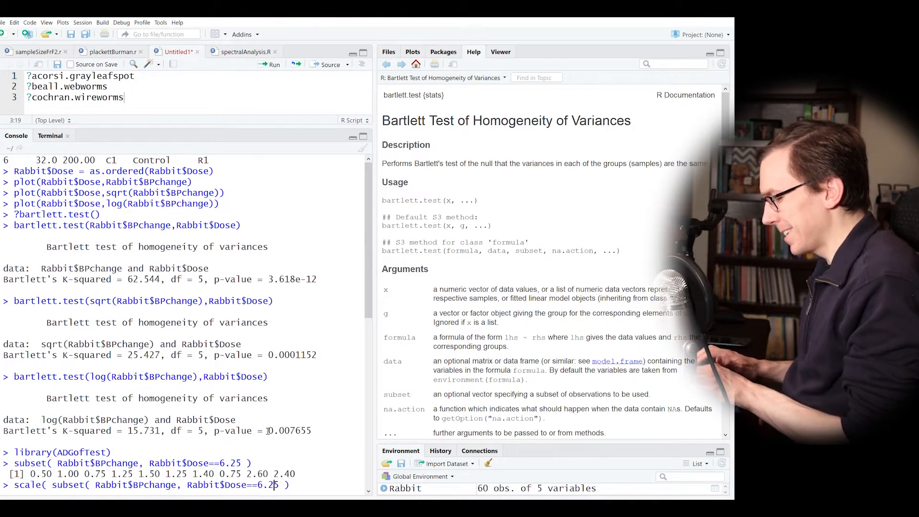
{"action": "type", "text": ")"}
- Enclose the whole scale expression in a ks.test() call
{"action": "key", "text": "Left"}
{"action": "key", "text": "Left"}
{"action": "key", "text": "Left"}
{"action": "key", "text": "Left"}
{"action": "key", "text": "Left"}
{"action": "key", "text": "Left"}
{"action": "key", "text": "Left"}
{"action": "key", "text": "Left"}
{"action": "key", "text": "Left"}
{"action": "key", "text": "Left"}
{"action": "key", "text": "Left"}
{"action": "key", "text": "Left"}
{"action": "key", "text": "Left"}
{"action": "key", "text": "Left"}
{"action": "key", "text": "Left"}
{"action": "key", "text": "Left"}
{"action": "key", "text": "Left"}
{"action": "key", "text": "Left"}
{"action": "key", "text": "Left"}
{"action": "key", "text": "Left"}
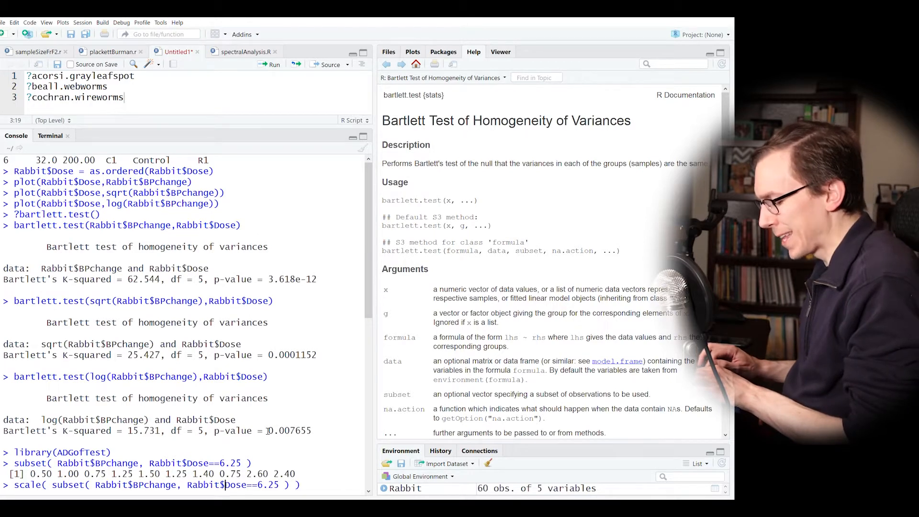
{"action": "key", "text": "Left"}
{"action": "key", "text": "Left"}
{"action": "key", "text": "Left"}
{"action": "key", "text": "Left"}
{"action": "key", "text": "Left"}
{"action": "key", "text": "Left"}
{"action": "key", "text": "Left"}
{"action": "key", "text": "Left"}
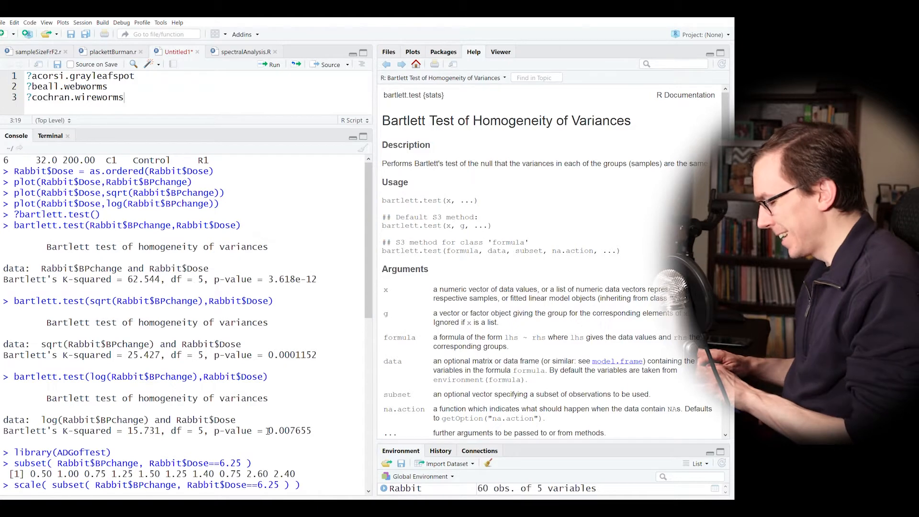
{"action": "type", "text": "ks.norm"}
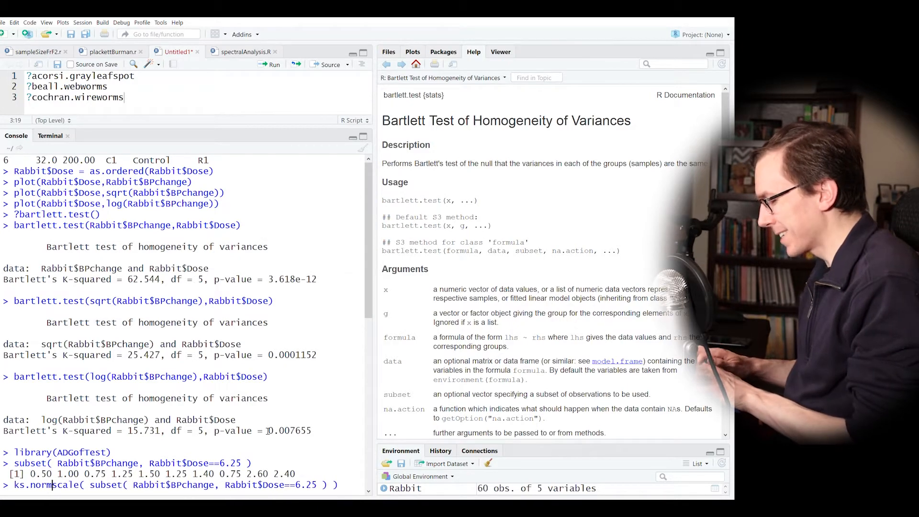
{"action": "key", "text": "BackSpace"}
{"action": "key", "text": "BackSpace"}
{"action": "key", "text": "BackSpace"}
{"action": "key", "text": "BackSpace"}
{"action": "type", "text": "test"}
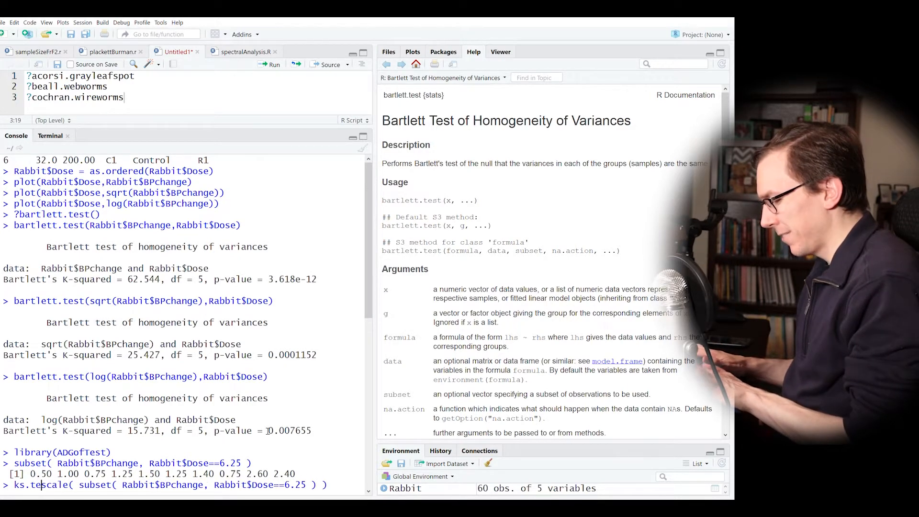
{"action": "type", "text": "("}
{"action": "key", "text": "Right"}
{"action": "key", "text": "Right"}
{"action": "key", "text": "Right"}
{"action": "key", "text": "Right"}
{"action": "key", "text": "Right"}
{"action": "key", "text": "Right"}
{"action": "key", "text": "Right"}
{"action": "key", "text": "Right"}
{"action": "key", "text": "Right"}
{"action": "key", "text": "Right"}
{"action": "key", "text": "Right"}
{"action": "key", "text": "Right"}
{"action": "key", "text": "Right"}
{"action": "key", "text": "Right"}
{"action": "key", "text": "Right"}
{"action": "key", "text": "Right"}
{"action": "key", "text": "Right"}
{"action": "key", "text": "Right"}
{"action": "key", "text": "Right"}
{"action": "key", "text": "Right"}
{"action": "key", "text": "Right"}
{"action": "key", "text": "Right"}
{"action": "key", "text": "Right"}
{"action": "key", "text": "Right"}
{"action": "key", "text": "Right"}
{"action": "key", "text": "Right"}
{"action": "key", "text": "Right"}
{"action": "key", "text": "Right"}
{"action": "key", "text": "Right"}
{"action": "key", "text": "Right"}
{"action": "key", "text": "Right"}
{"action": "key", "text": "Right"}
{"action": "key", "text": "Right"}
{"action": "key", "text": "Right"}
{"action": "key", "text": "Right"}
{"action": "key", "text": "Right"}
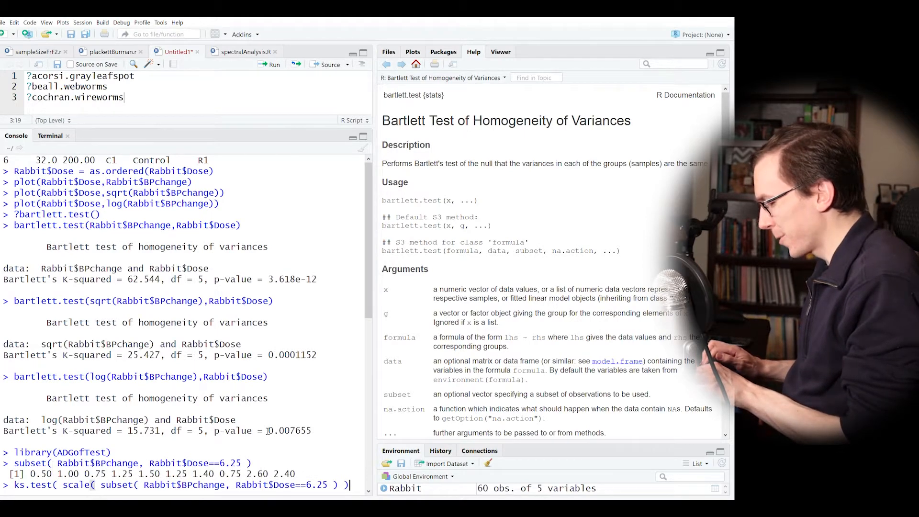
{"action": "type", "text": ")"}
- Add pnorm as the second argument of ks.test and run the Kolmogorov-Smirnov test
{"action": "key", "text": "Left"}
{"action": "type", "text": ","}
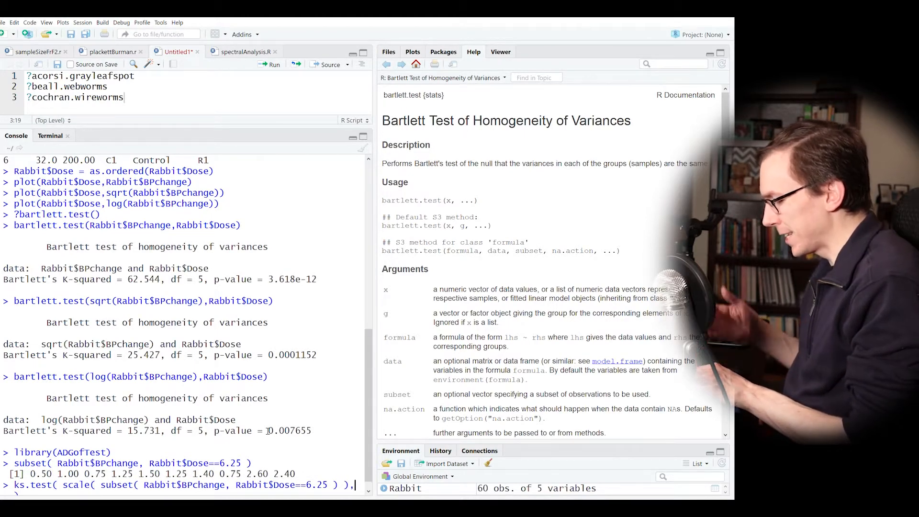
{"action": "type", "text": "pnorm("}
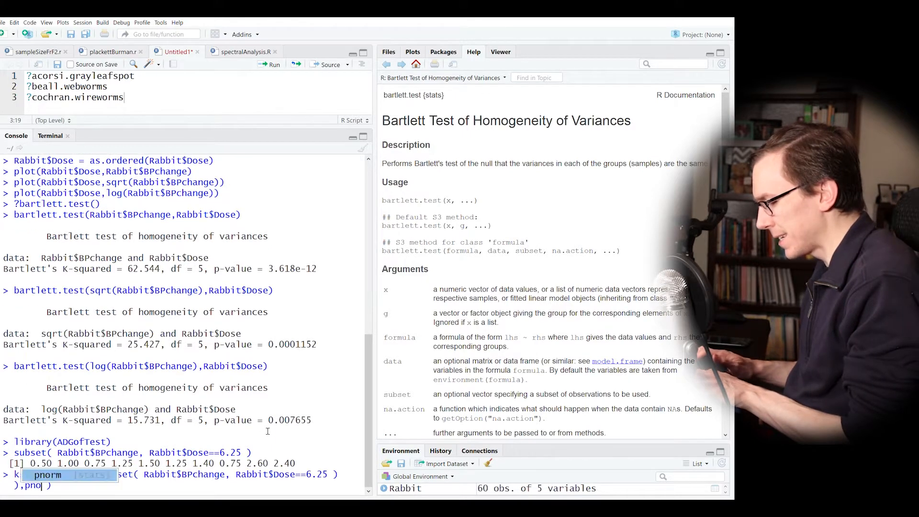
{"action": "key", "text": "BackSpace"}
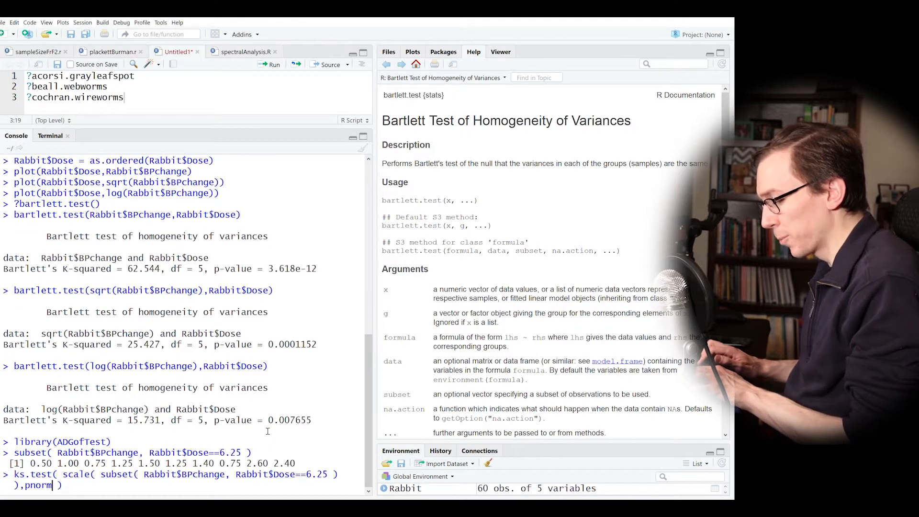
{"action": "key", "text": "Right"}
{"action": "key", "text": "Right"}
{"action": "key", "text": "Return"}
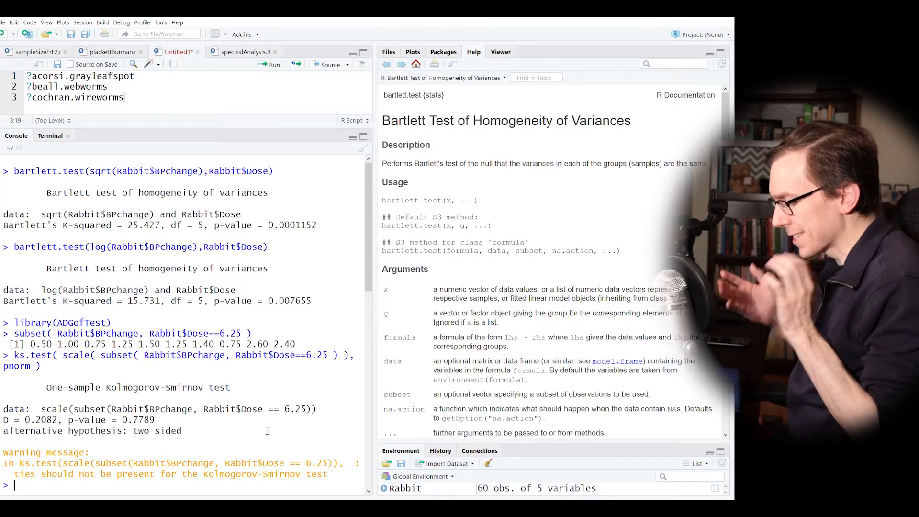
- Run the Anderson-Darling test on the same scaled data against pnorm, replacing ks.test with ad.test in the previous command
{"action": "key", "text": "Up"}
{"action": "key", "text": "Left"}
{"action": "key", "text": "Left"}
{"action": "key", "text": "Up"}
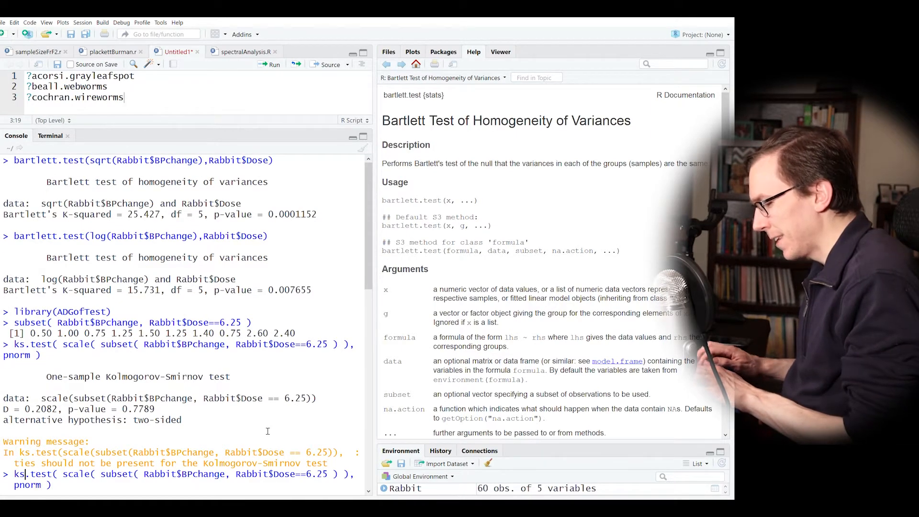
{"action": "key", "text": "Left"}
{"action": "key", "text": "BackSpace"}
{"action": "key", "text": "BackSpace"}
{"action": "type", "text": "ad"}
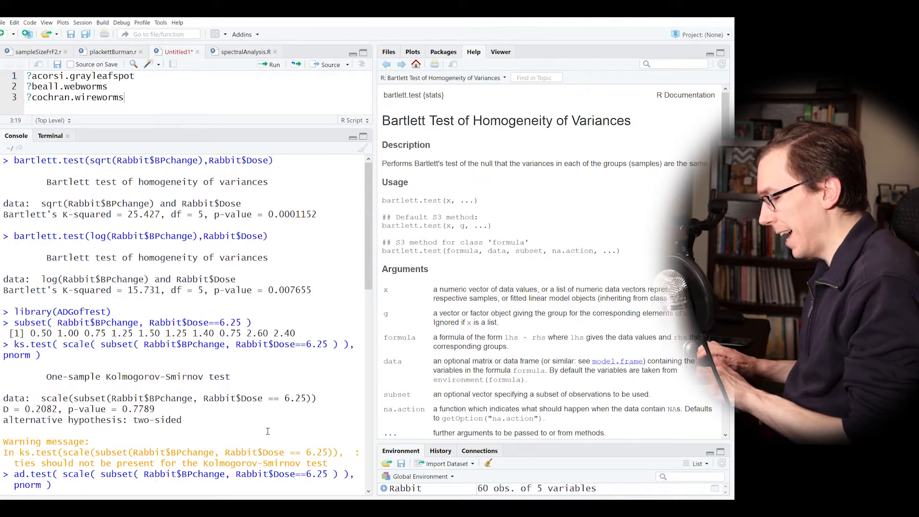
{"action": "key", "text": "Return"}
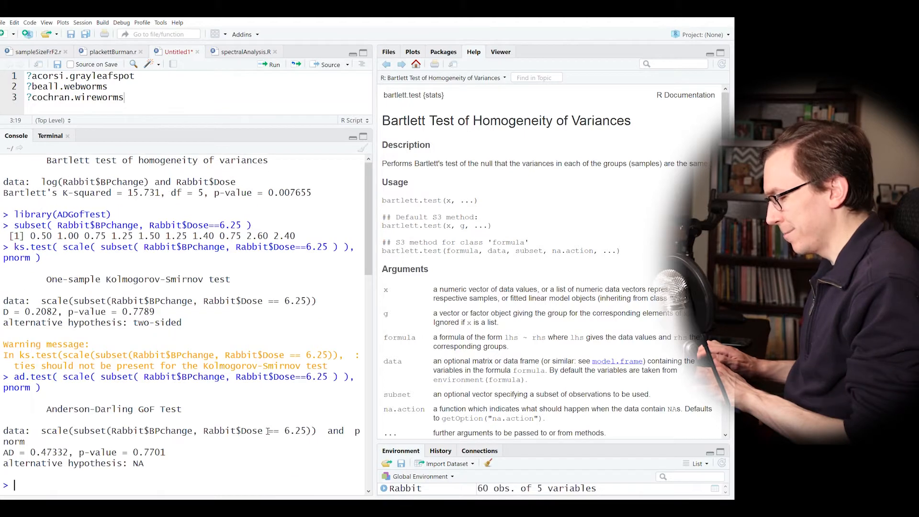
- Highlight the Anderson-Darling p-value, and examine the listed blood pressure changes for dose 6.25
{"action": "double_click", "coordinate": [153, 457]}
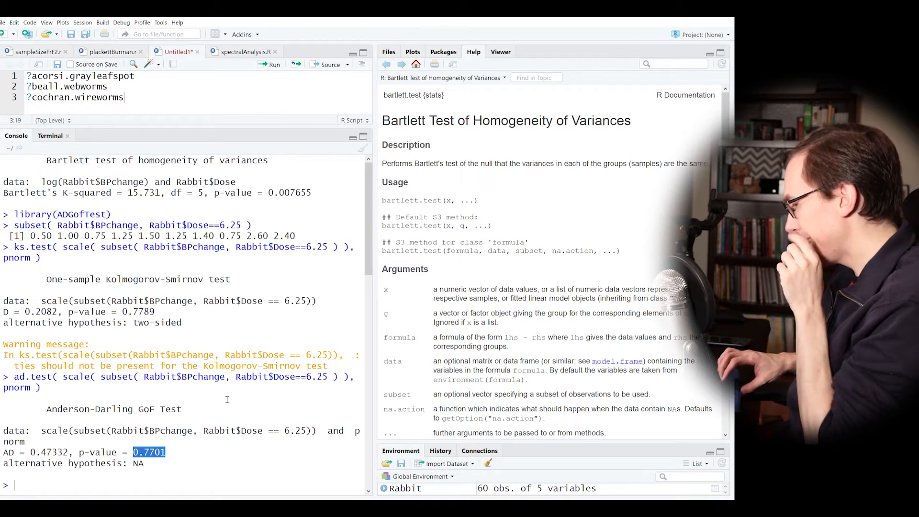
{"action": "left_click_drag", "start_coordinate": [64, 238], "coordinate": [233, 242]}
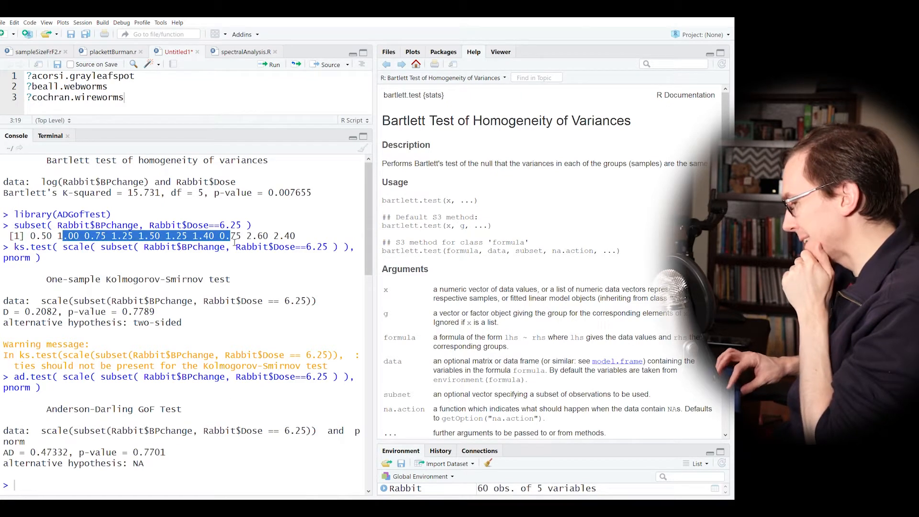
{"action": "left_click", "coordinate": [234, 243]}
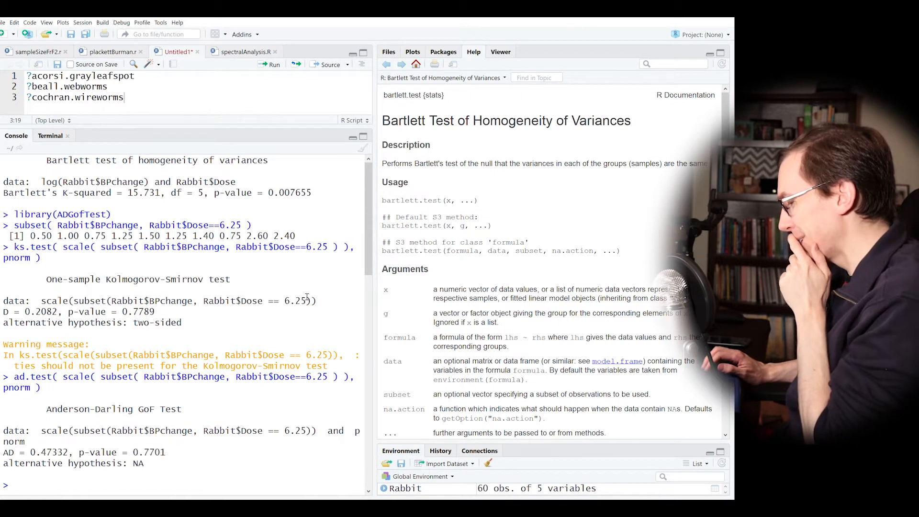
{"action": "key", "text": "Up"}
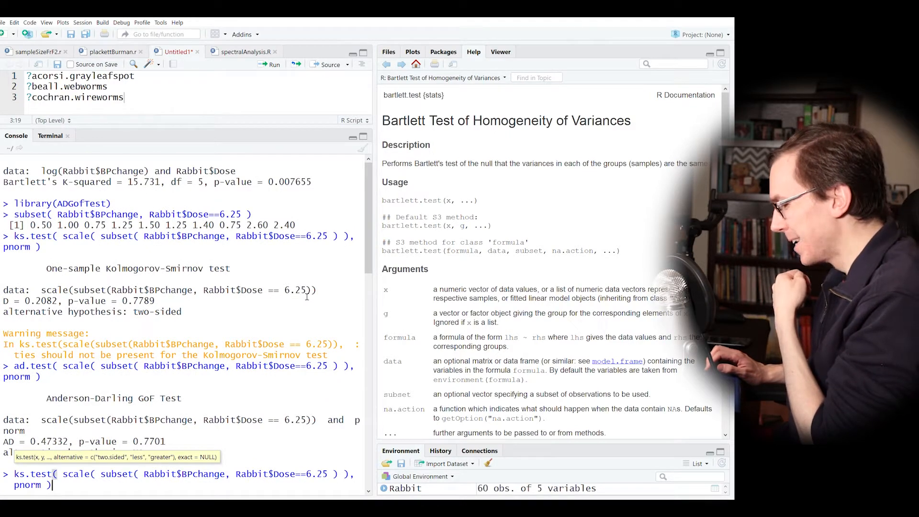
{"action": "key", "text": "Down"}
{"action": "key", "text": "Down"}
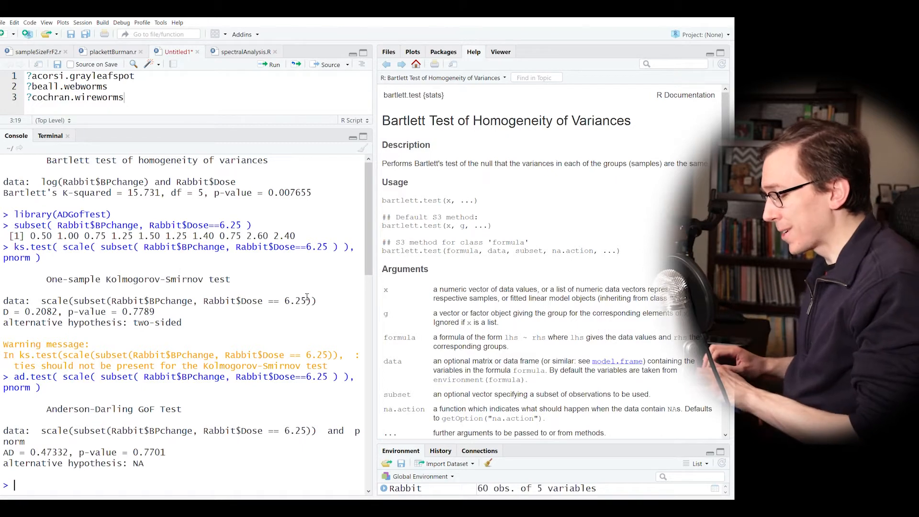
- Rerun the Anderson-Darling test for dose 6.25 on log(Rabbit$BPchange), keeping the scale and subset calls and pnorm
{"action": "key", "text": "Up"}
{"action": "key", "text": "Left"}
{"action": "key", "text": "Left"}
{"action": "key", "text": "Left"}
{"action": "key", "text": "Left"}
{"action": "key", "text": "Left"}
{"action": "key", "text": "Left"}
{"action": "key", "text": "Left"}
{"action": "key", "text": "Left"}
{"action": "key", "text": "Left"}
{"action": "key", "text": "Left"}
{"action": "key", "text": "Left"}
{"action": "key", "text": "Left"}
{"action": "key", "text": "Left"}
{"action": "key", "text": "Left"}
{"action": "key", "text": "Left"}
{"action": "key", "text": "Left"}
{"action": "key", "text": "Left"}
{"action": "key", "text": "Left"}
{"action": "key", "text": "Left"}
{"action": "key", "text": "Left"}
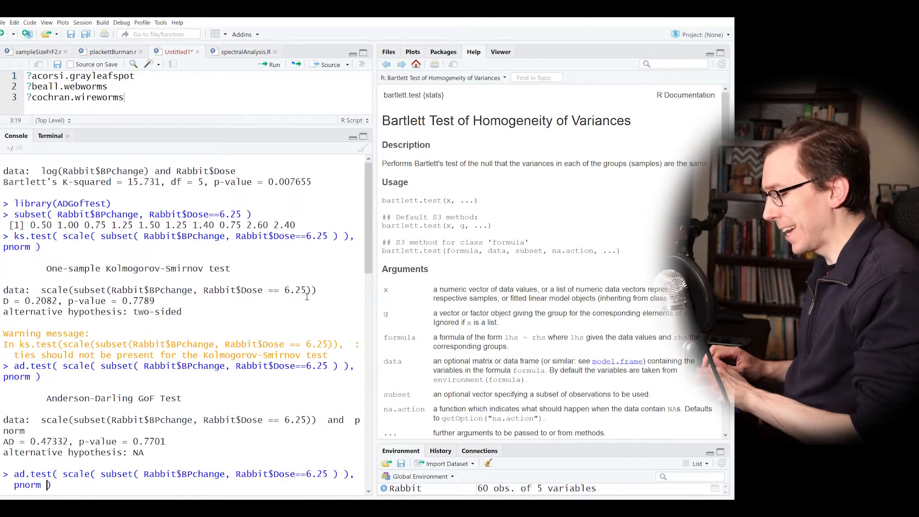
{"action": "key", "text": "Left"}
{"action": "key", "text": "Left"}
{"action": "key", "text": "Left"}
{"action": "key", "text": "Left"}
{"action": "key", "text": "Left"}
{"action": "key", "text": "Left"}
{"action": "key", "text": "Left"}
{"action": "key", "text": "Left"}
{"action": "key", "text": "Left"}
{"action": "key", "text": "Left"}
{"action": "key", "text": "Left"}
{"action": "key", "text": "Left"}
{"action": "key", "text": "Left"}
{"action": "type", "text": "log("}
{"action": "key", "text": "Right"}
{"action": "key", "text": "Left"}
{"action": "type", "text": ")"}
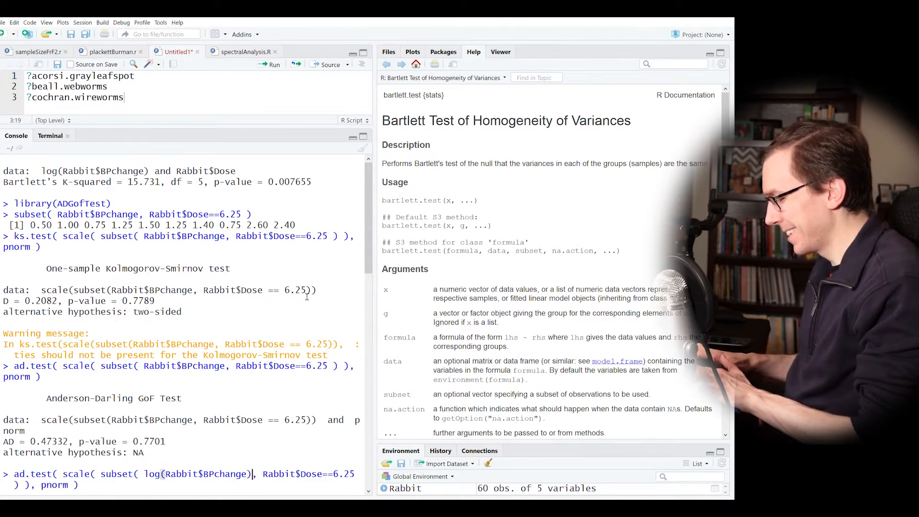
{"action": "key", "text": "Return"}
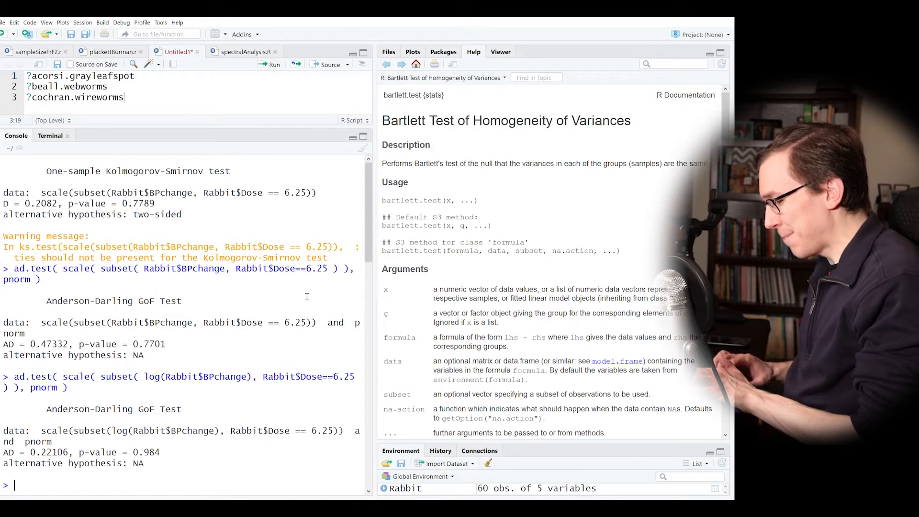
- Examine the AD statistic and the scale call in the log-transformed Anderson-Darling output
{"action": "double_click", "coordinate": [52, 452]}
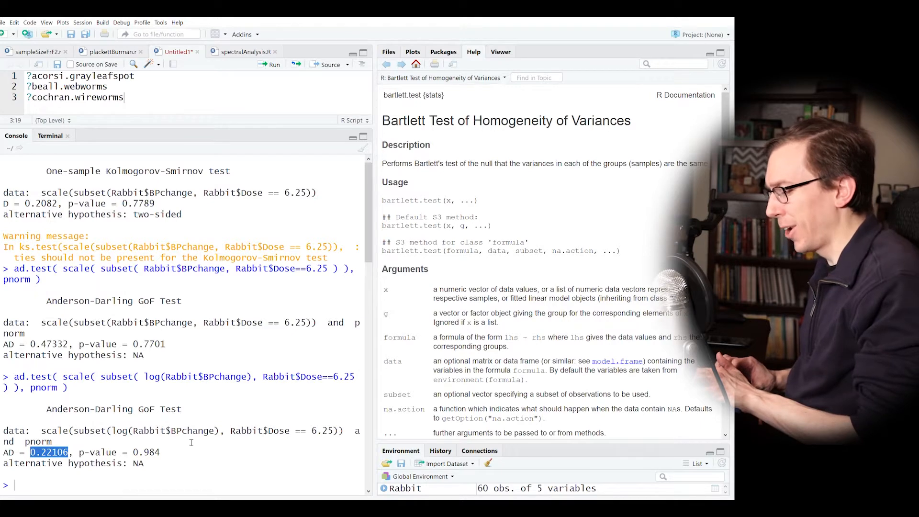
{"action": "left_click", "coordinate": [209, 457]}
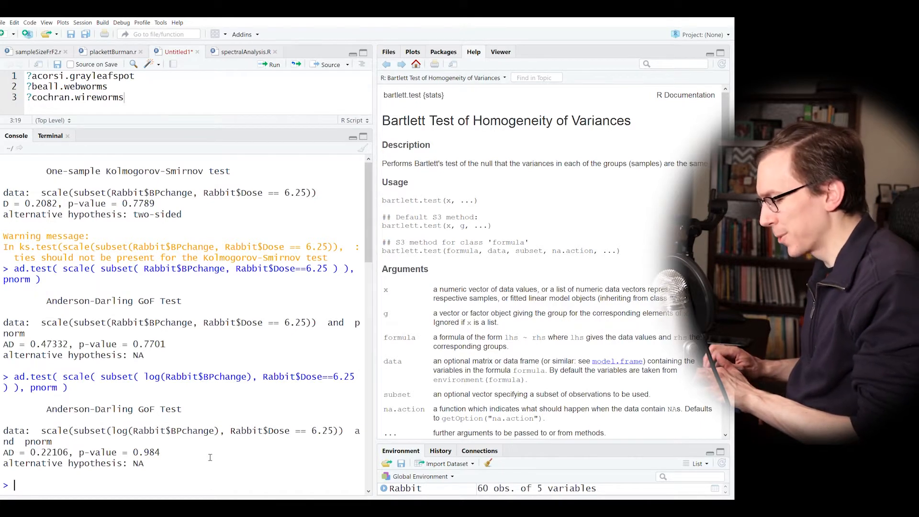
{"action": "double_click", "coordinate": [59, 432]}
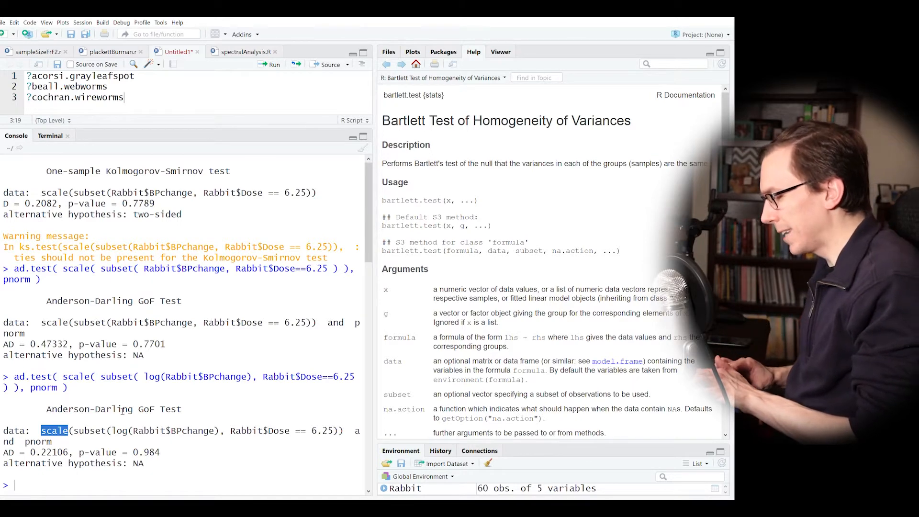
{"action": "left_click", "coordinate": [146, 439]}
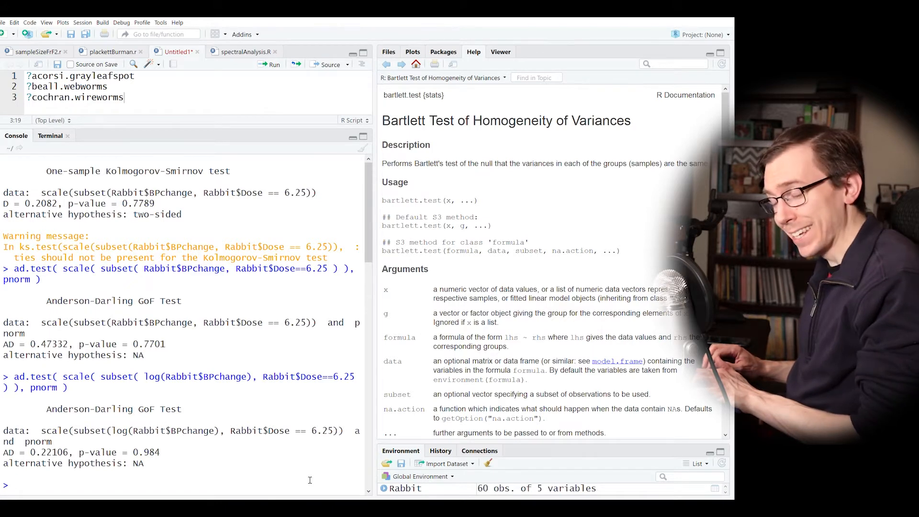
{"action": "key", "text": "Up"}
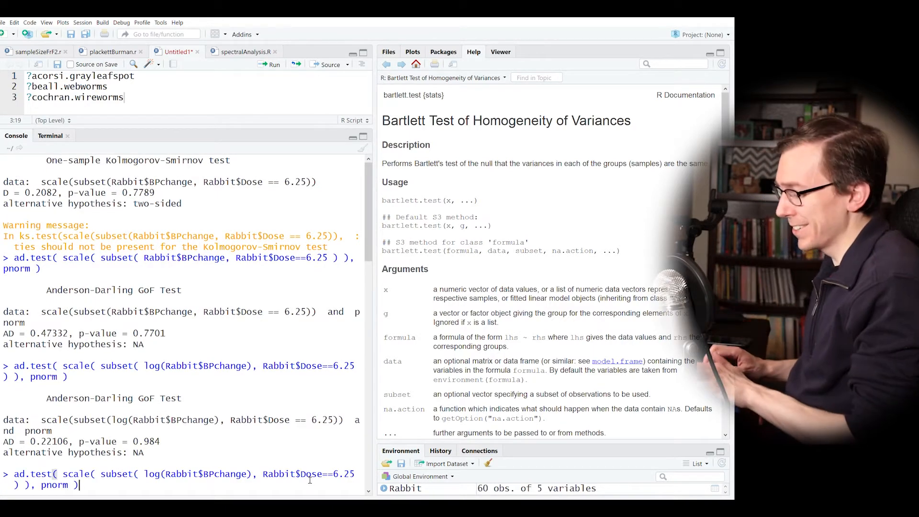
{"action": "key", "text": "Escape"}
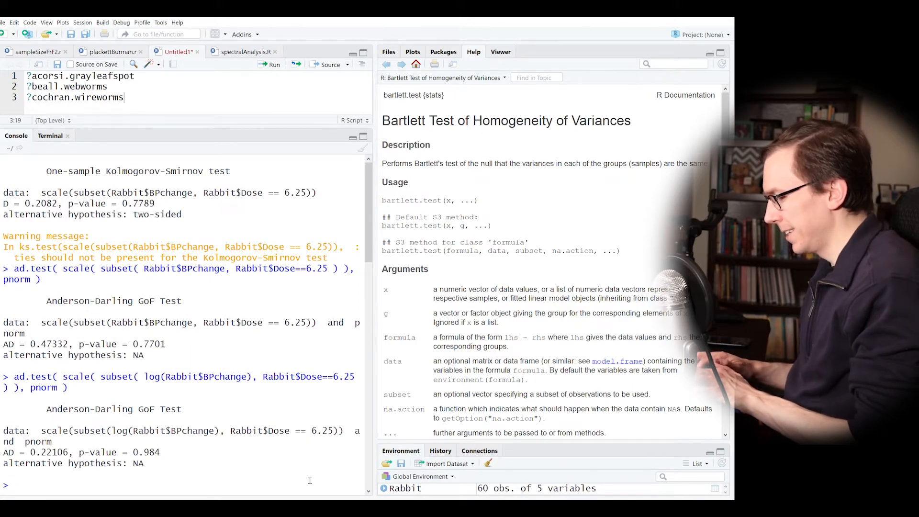
- Fit a one-way ANOVA of BPchange on Dose with aov, using the Rabbit data, and store it as md0
{"action": "type", "text": "md"}
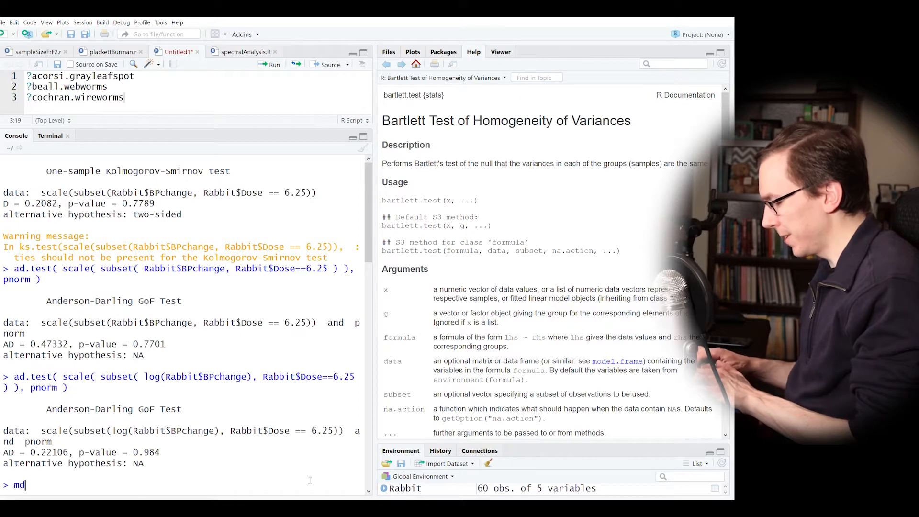
{"action": "type", "text": "0 = aov( "}
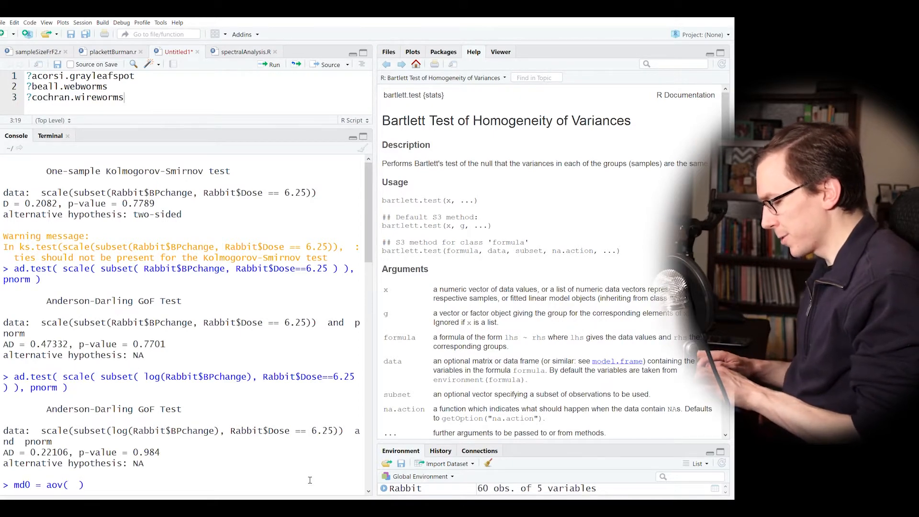
{"action": "type", "text": "BPC"}
{"action": "key", "text": "BackSpace"}
{"action": "type", "text": "change"}
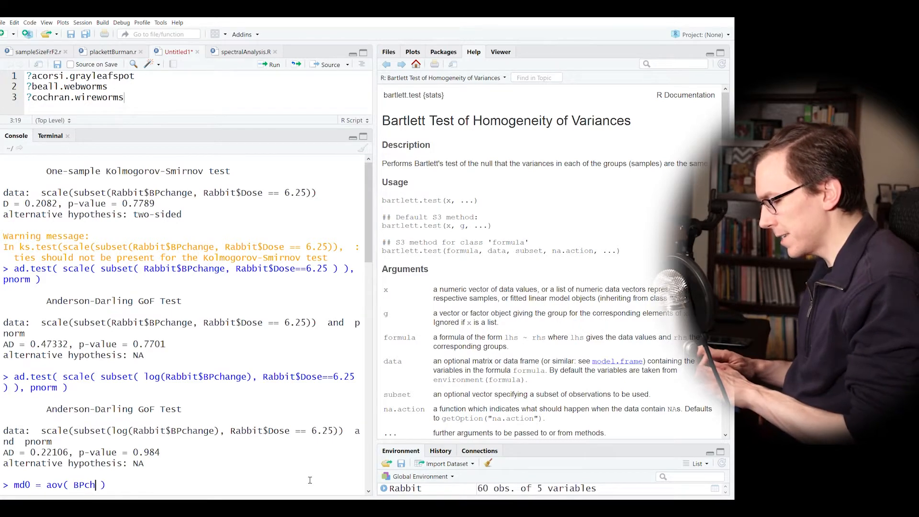
{"action": "type", "text": "~"}
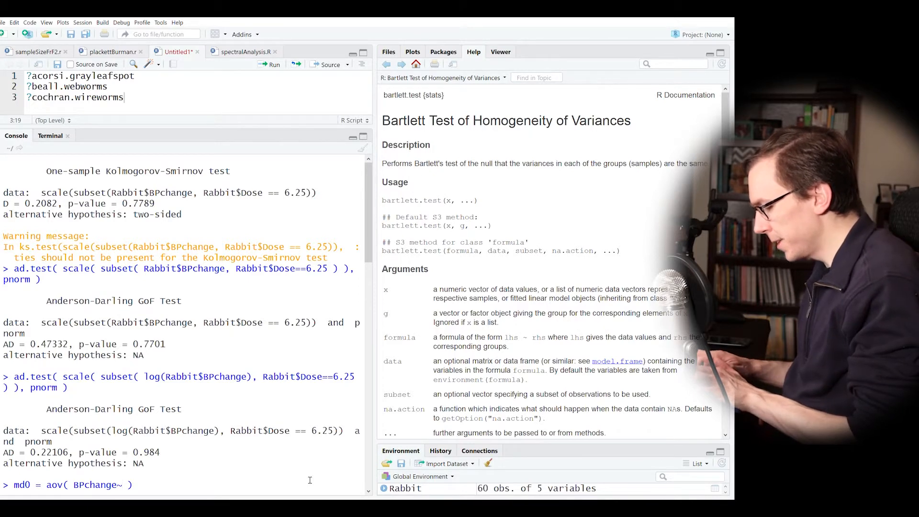
{"action": "type", "text": "Dose, data=Rabbit"}
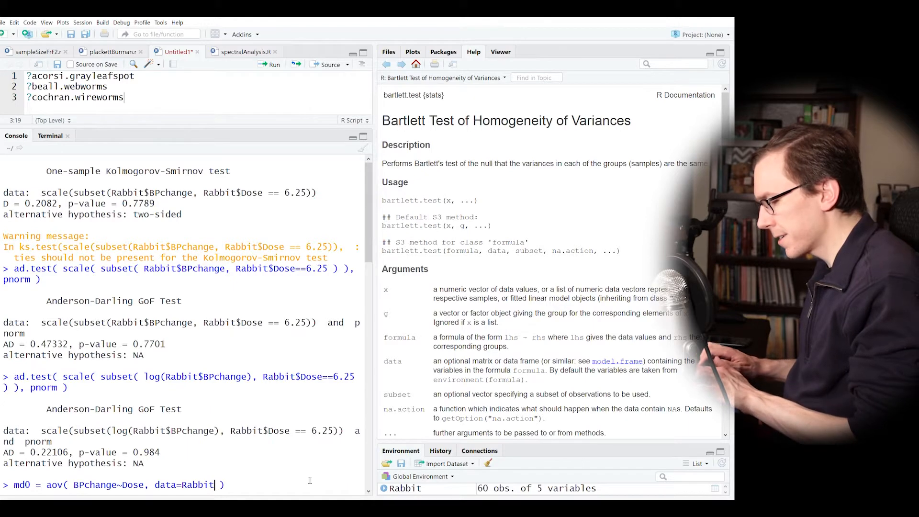
{"action": "key", "text": "End"}
{"action": "key", "text": "Return"}
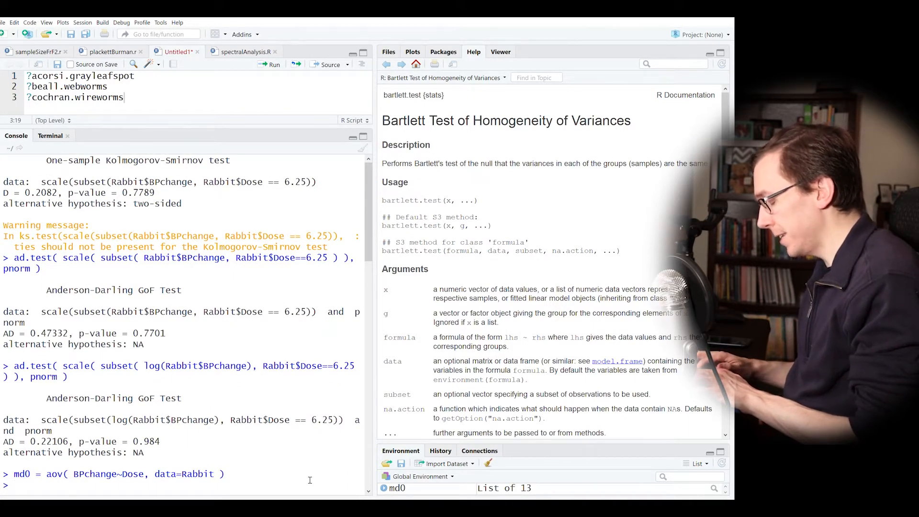
- Print the summary of md0 and check the significance stars for Dose
{"action": "type", "text": "su"}
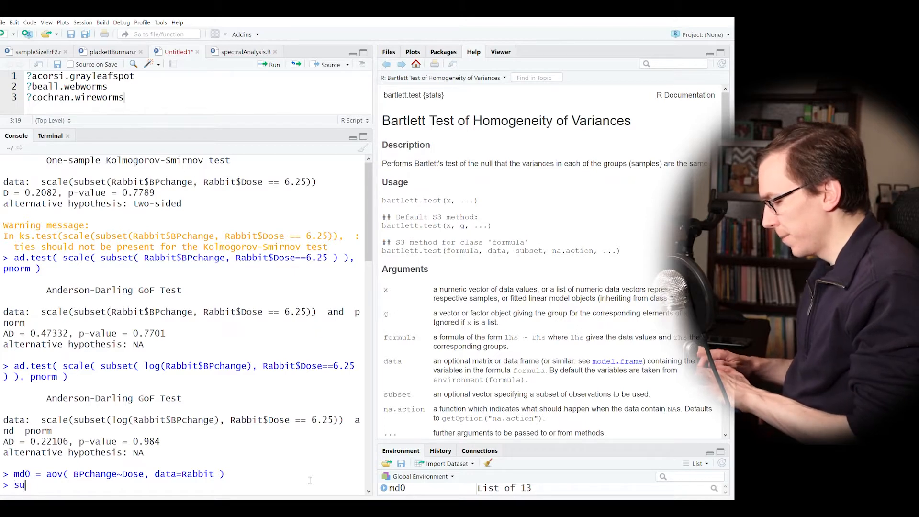
{"action": "type", "text": "mmary(md0"}
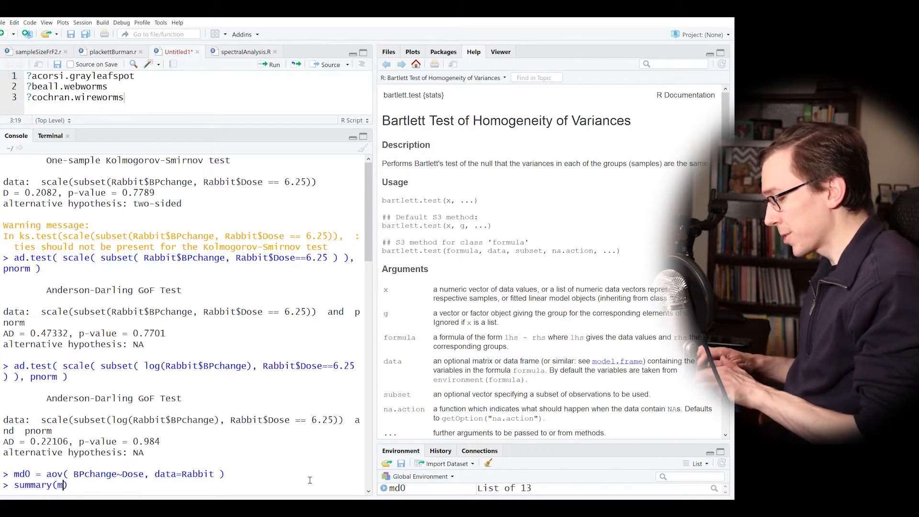
{"action": "key", "text": "Return"}
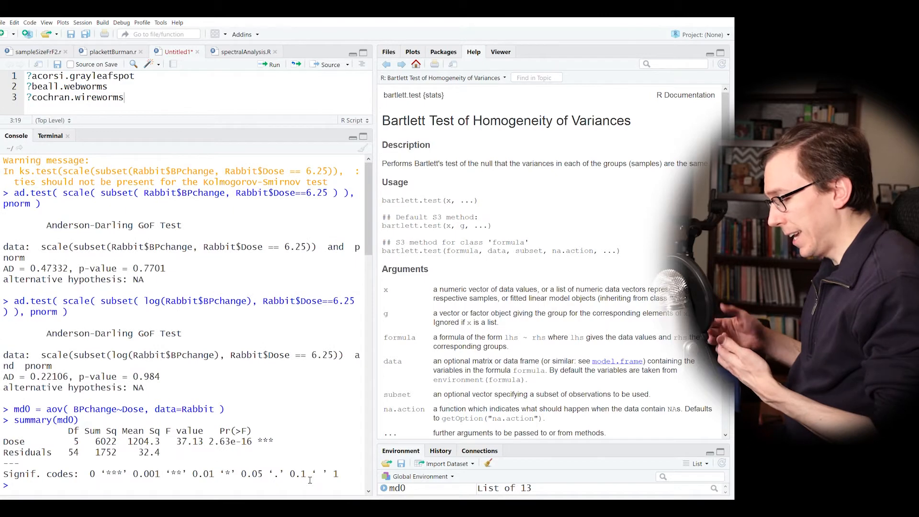
{"action": "left_click_drag", "start_coordinate": [271, 441], "coordinate": [263, 441]}
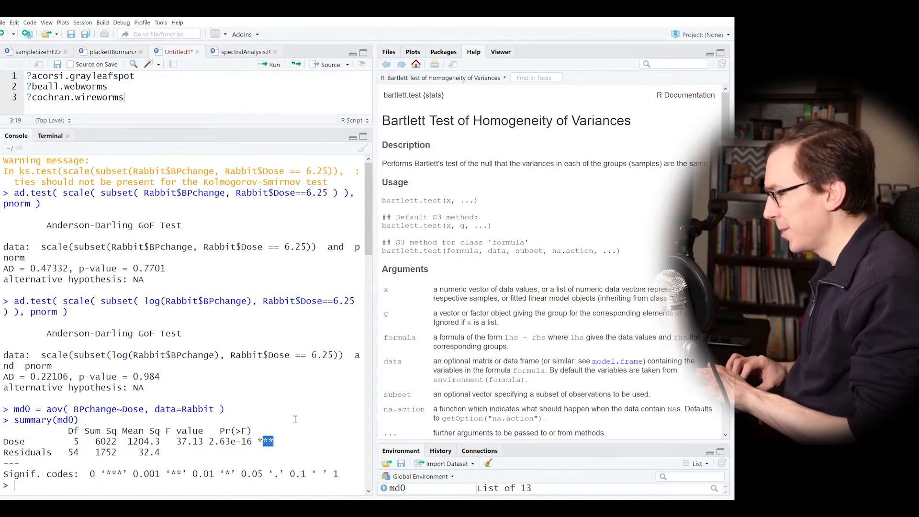
{"action": "left_click", "coordinate": [271, 343]}
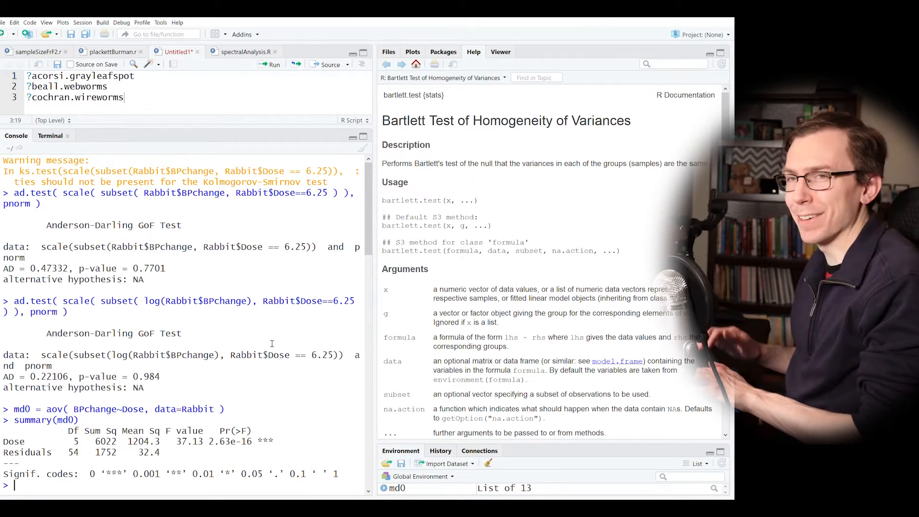
{"action": "key", "text": "Up"}
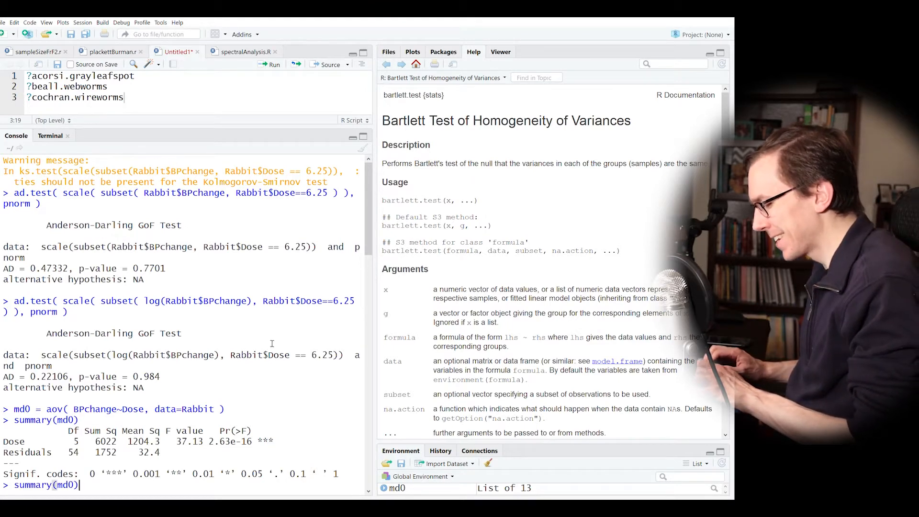
{"action": "key", "text": "Escape"}
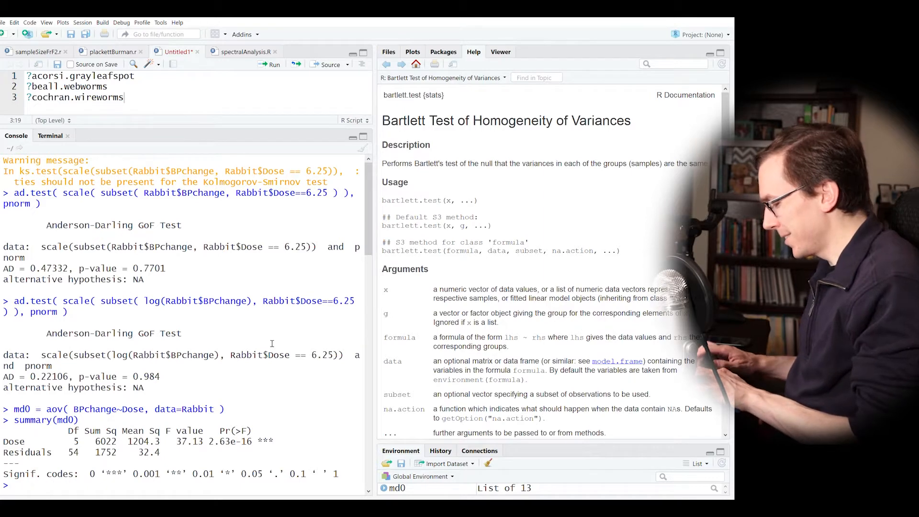
- Open the R documentation for the boxcox function
{"action": "type", "text": "?box"}
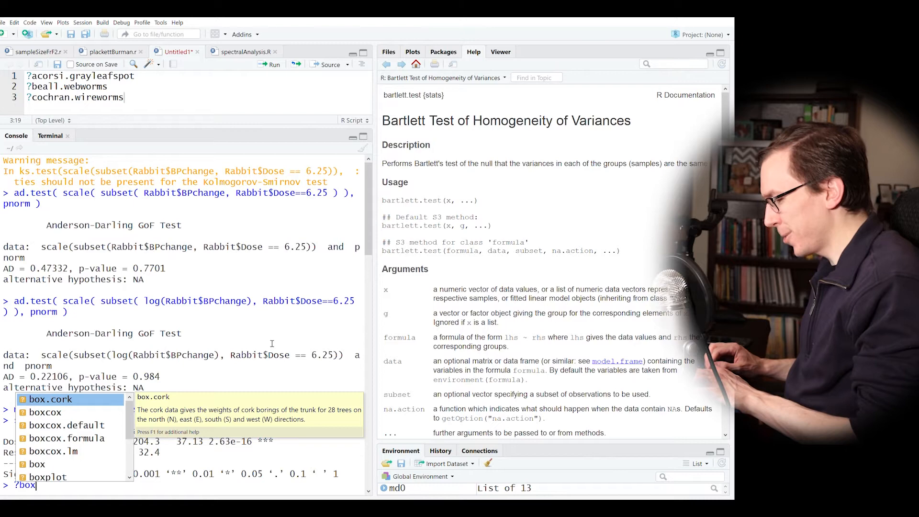
{"action": "key", "text": "Down"}
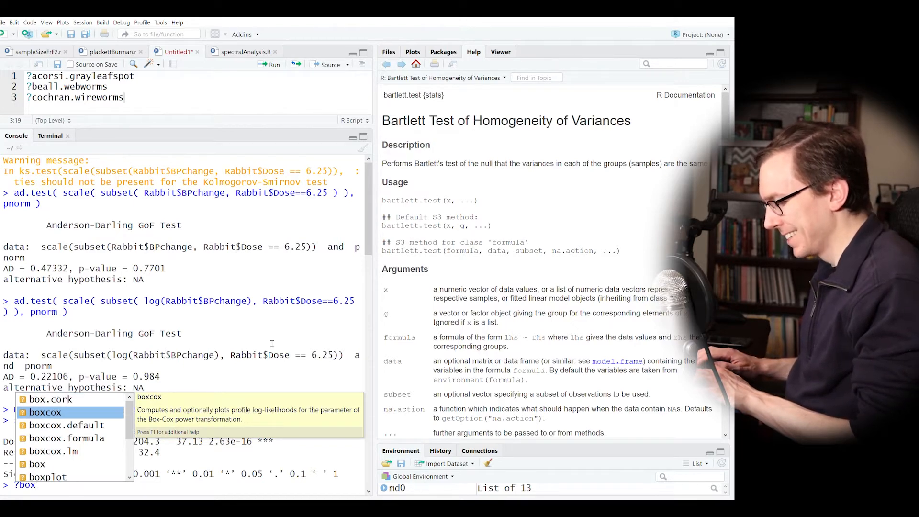
{"action": "key", "text": "Return"}
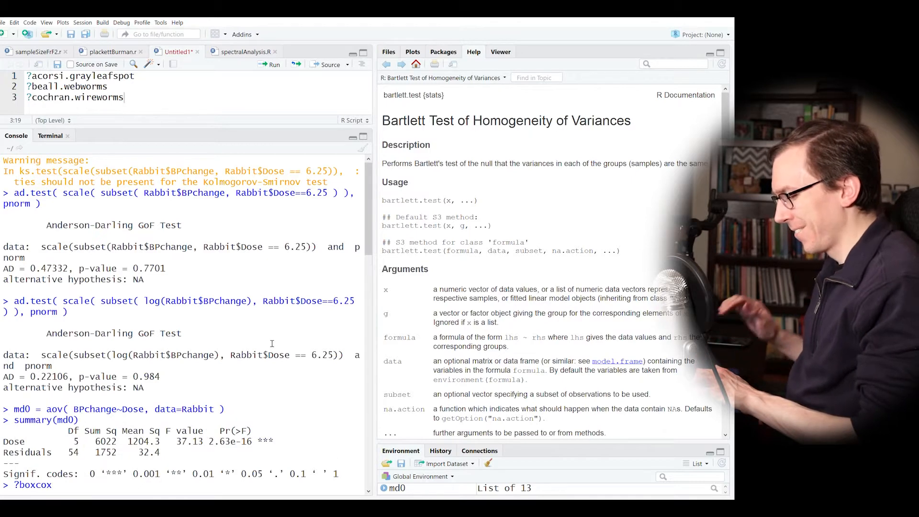
{"action": "key", "text": "Return"}
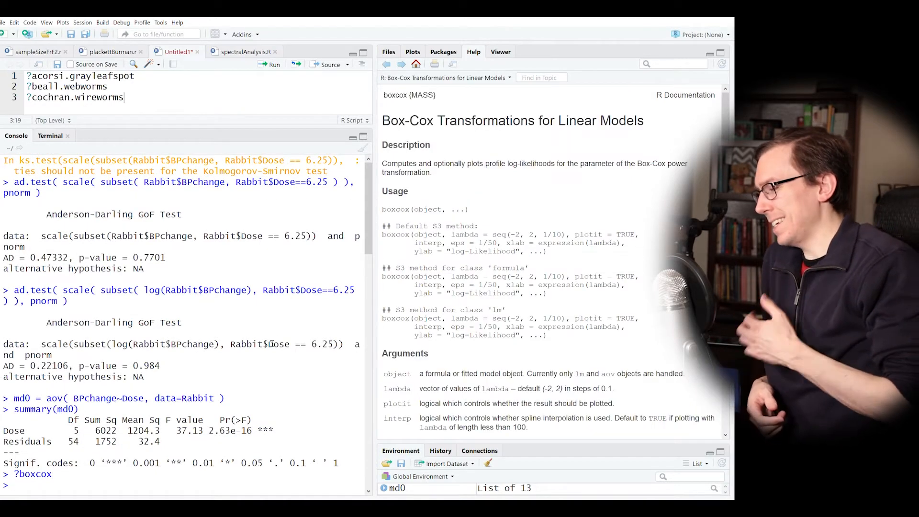
- Examine the boxcox help page for its package, the default lambda range and step size, and the object argument
{"action": "double_click", "coordinate": [430, 95]}
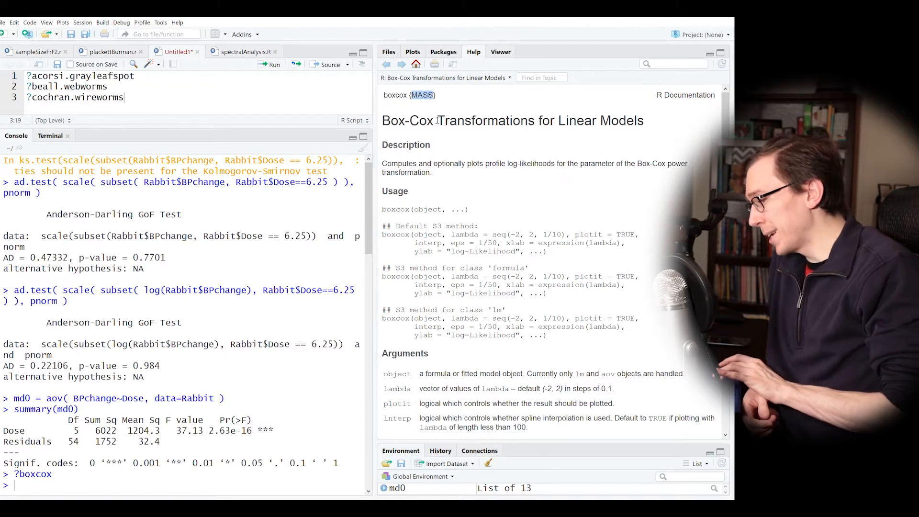
{"action": "double_click", "coordinate": [476, 122]}
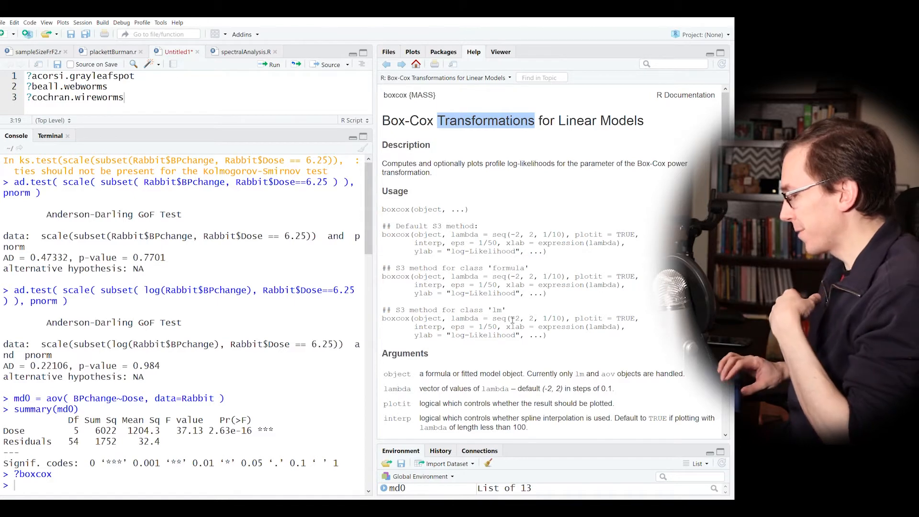
{"action": "left_click_drag", "start_coordinate": [544, 390], "coordinate": [566, 391]}
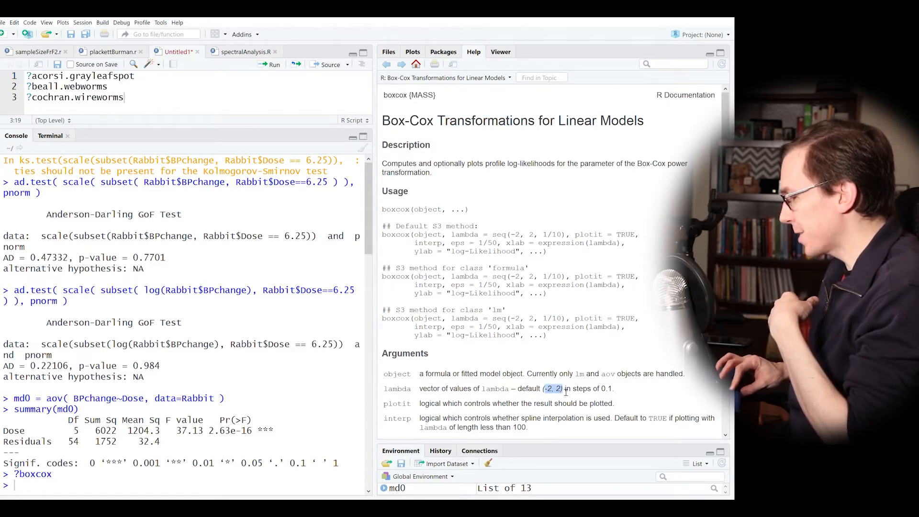
{"action": "double_click", "coordinate": [615, 393]}
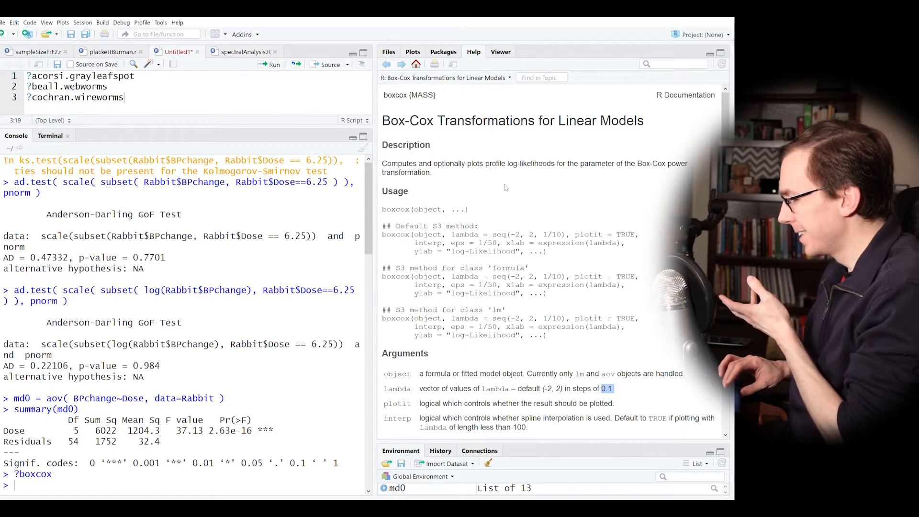
{"action": "scroll", "coordinate": [559, 241], "scroll_direction": "down", "scroll_amount": 1}
{"action": "left_click", "coordinate": [559, 240]}
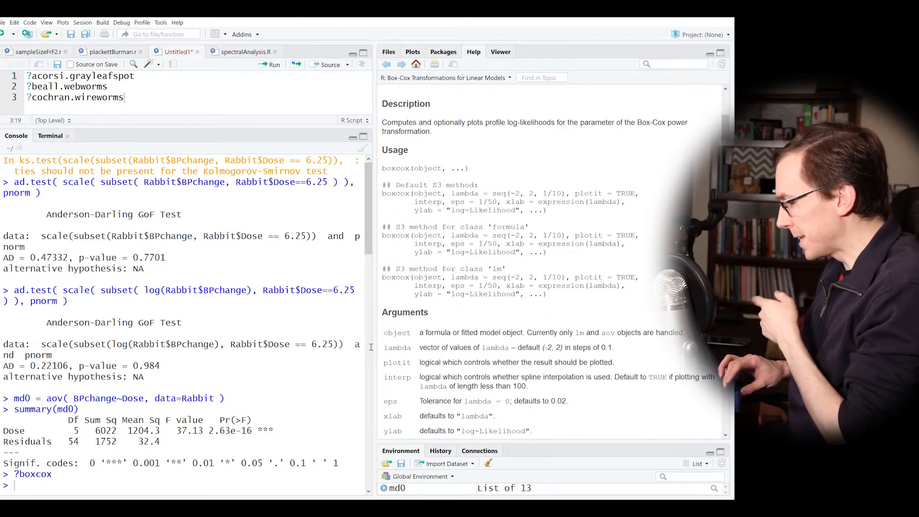
{"action": "double_click", "coordinate": [430, 195]}
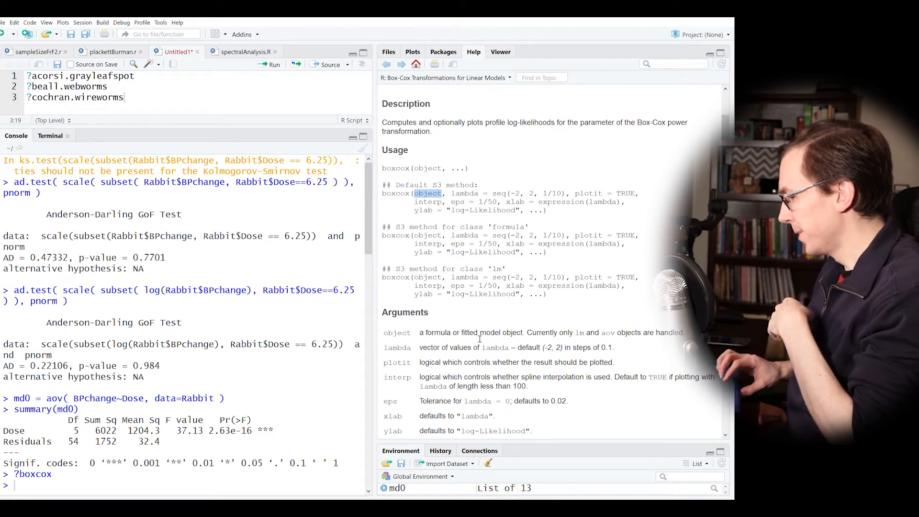
- Check which model types boxcox accepts and plot the Box-Cox profile log-likelihood for the fitted model with boxcox(md0)
{"action": "double_click", "coordinate": [587, 335]}
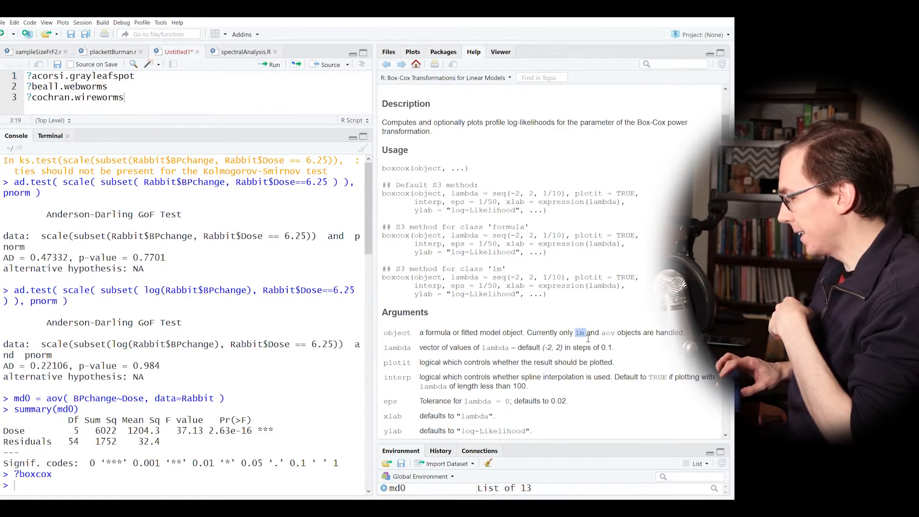
{"action": "double_click", "coordinate": [613, 334]}
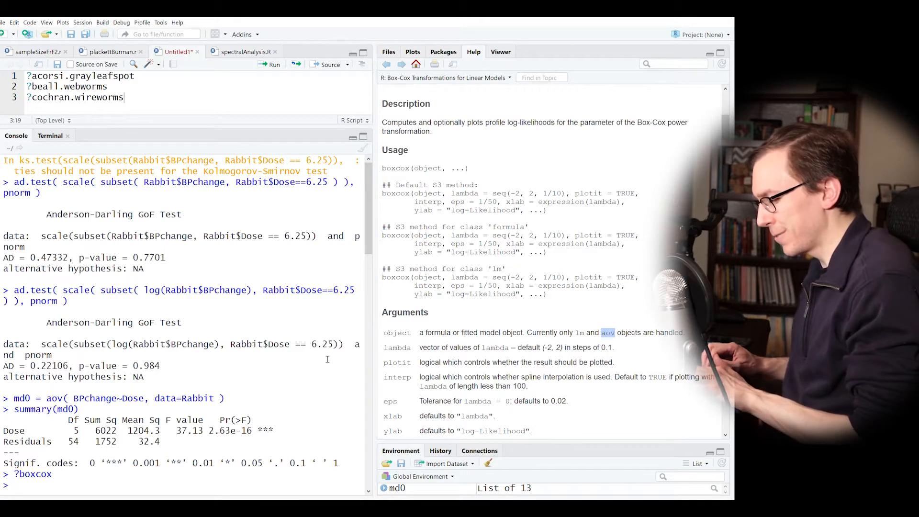
{"action": "type", "text": "box"}
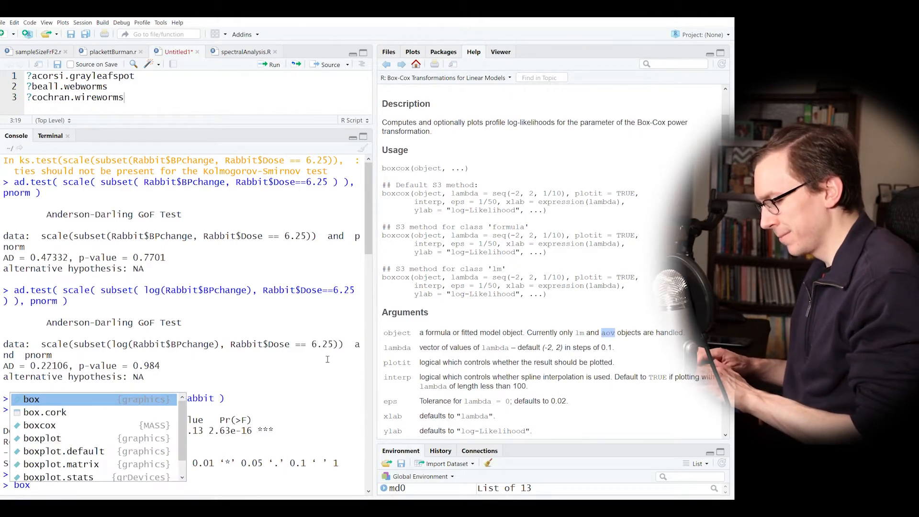
{"action": "key", "text": "Down"}
{"action": "key", "text": "Down"}
{"action": "key", "text": "Return"}
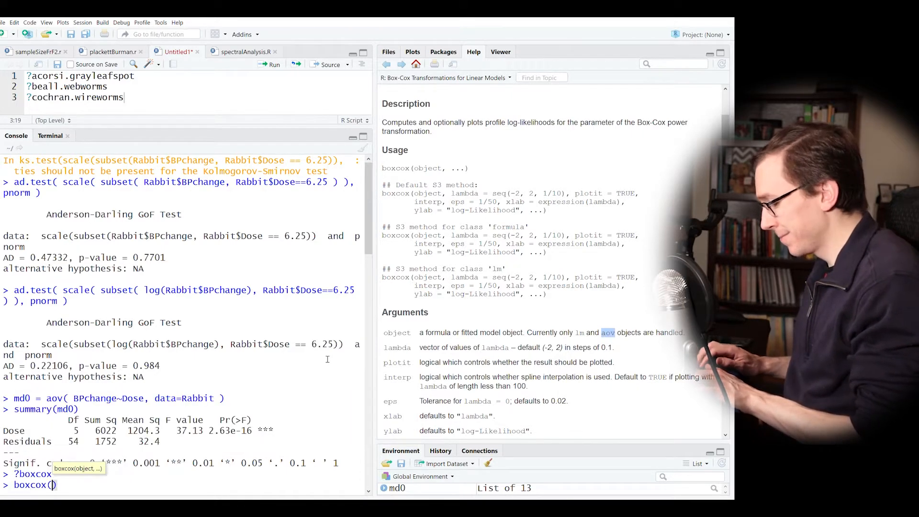
{"action": "type", "text": "md0"}
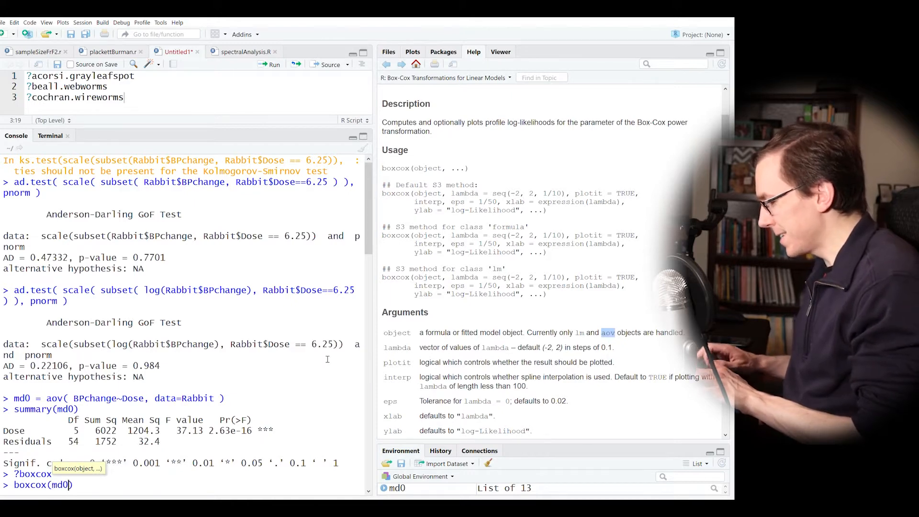
{"action": "key", "text": "Return"}
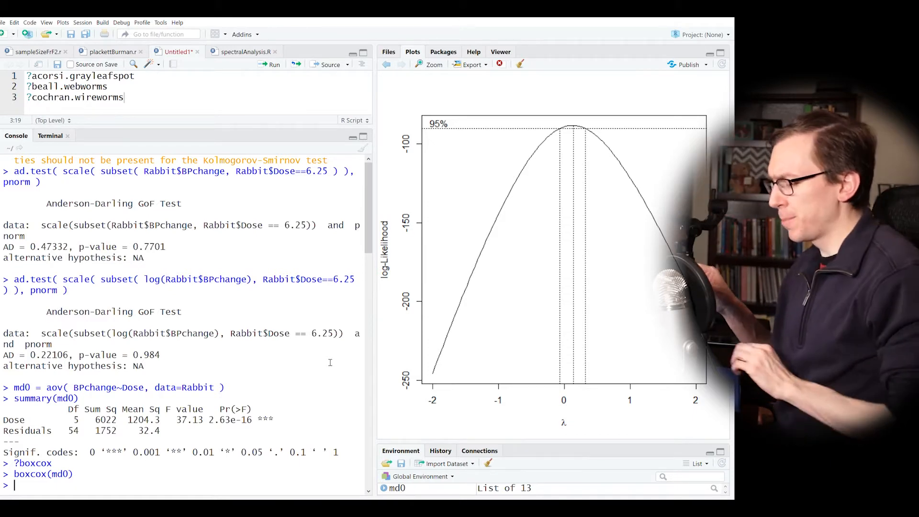
- Bring back the previous plot in the plot history, the boxplots of the response by dose
{"action": "left_click", "coordinate": [470, 52]}
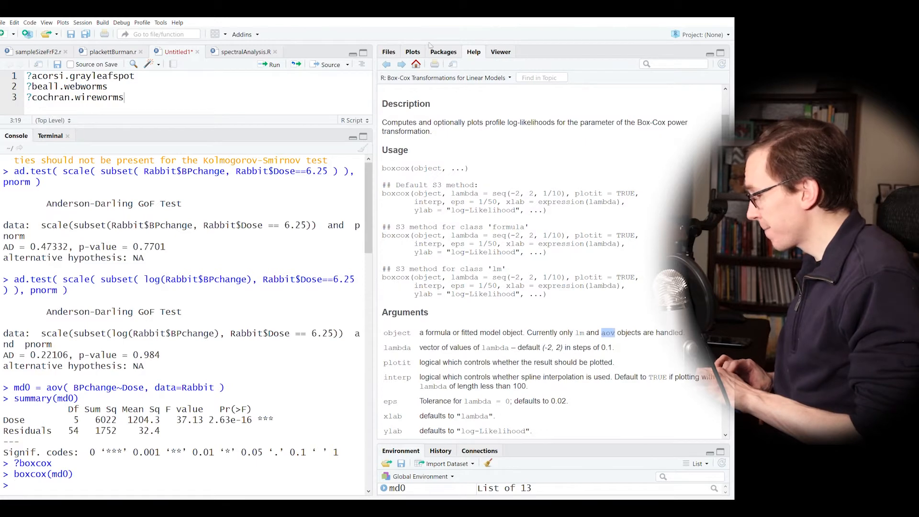
{"action": "left_click", "coordinate": [411, 53]}
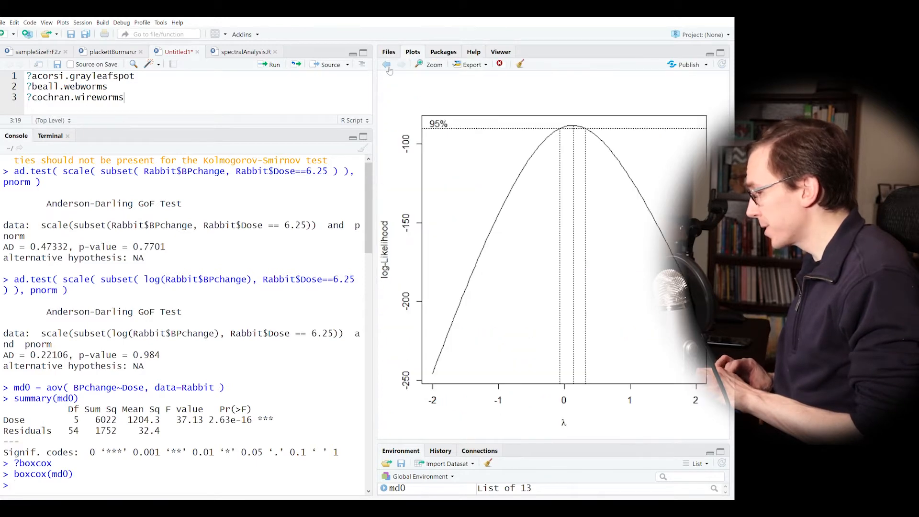
{"action": "left_click", "coordinate": [388, 67]}
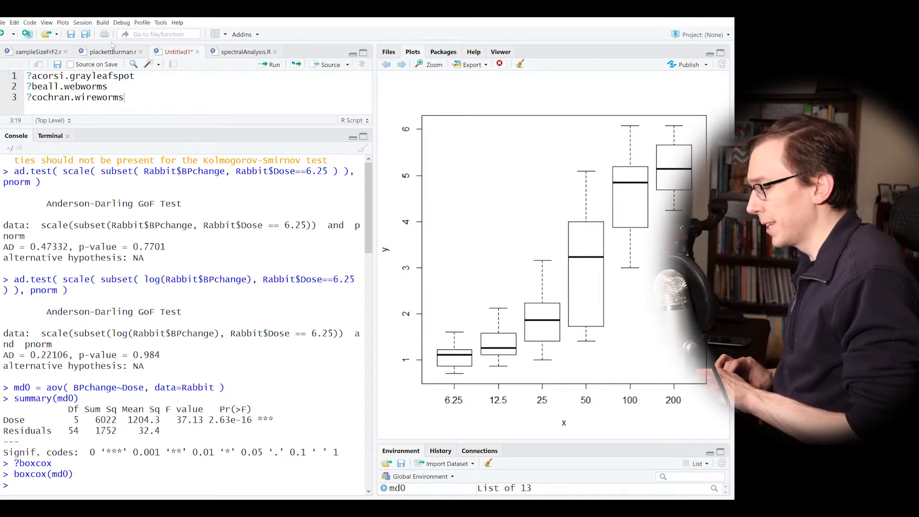
- Open the help page for acorsi.grayleafspot from the script's first line and read how its response variable y is defined
{"action": "triple_click", "coordinate": [82, 77]}
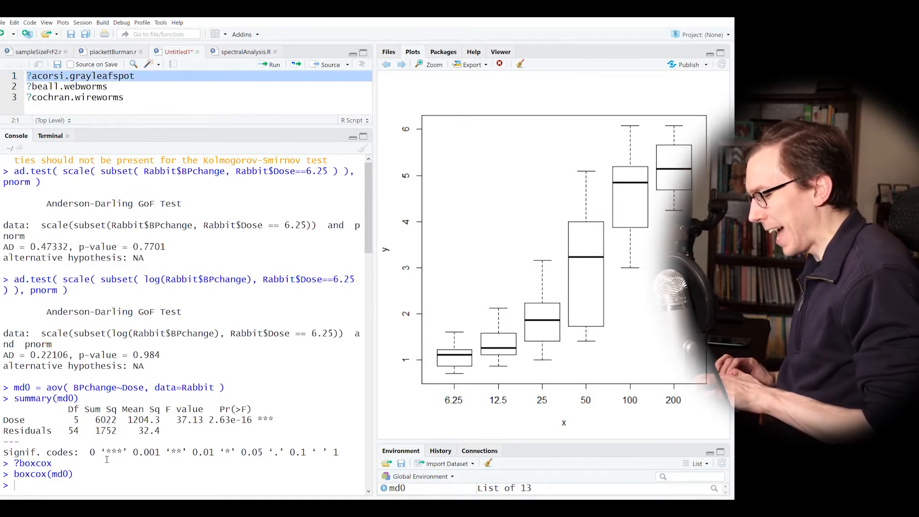
{"action": "key", "text": "ctrl+Return"}
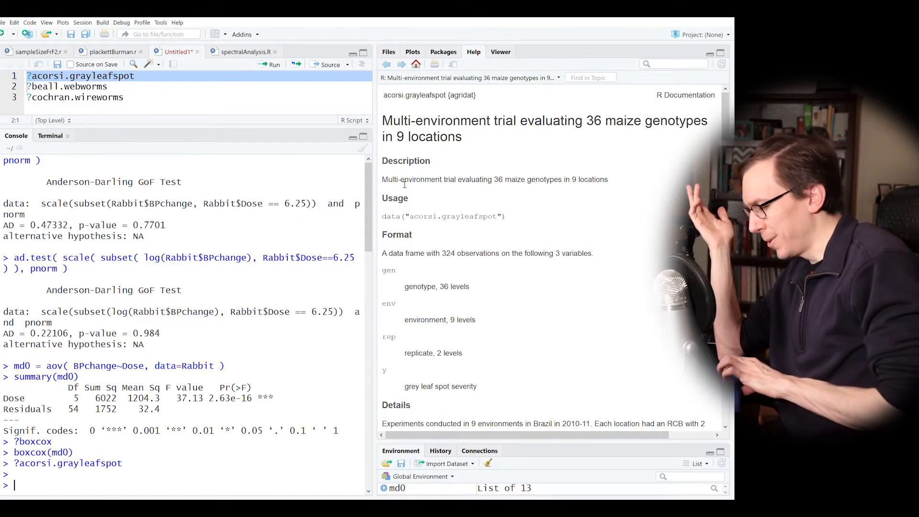
{"action": "triple_click", "coordinate": [436, 386]}
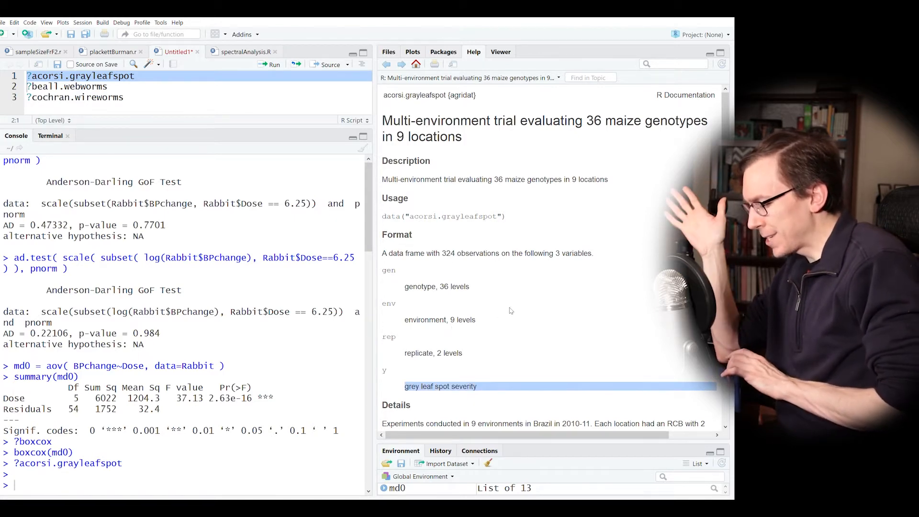
{"action": "scroll", "coordinate": [510, 310], "scroll_direction": "down", "scroll_amount": 4}
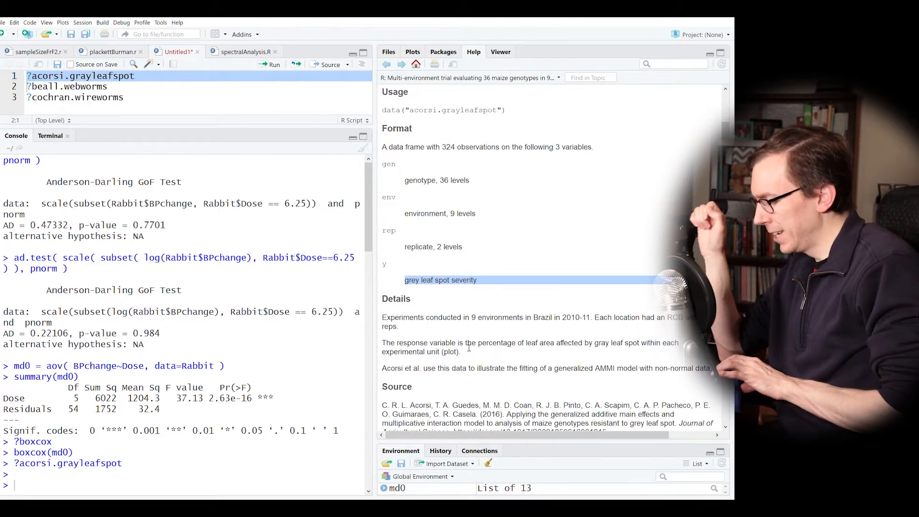
{"action": "double_click", "coordinate": [579, 347]}
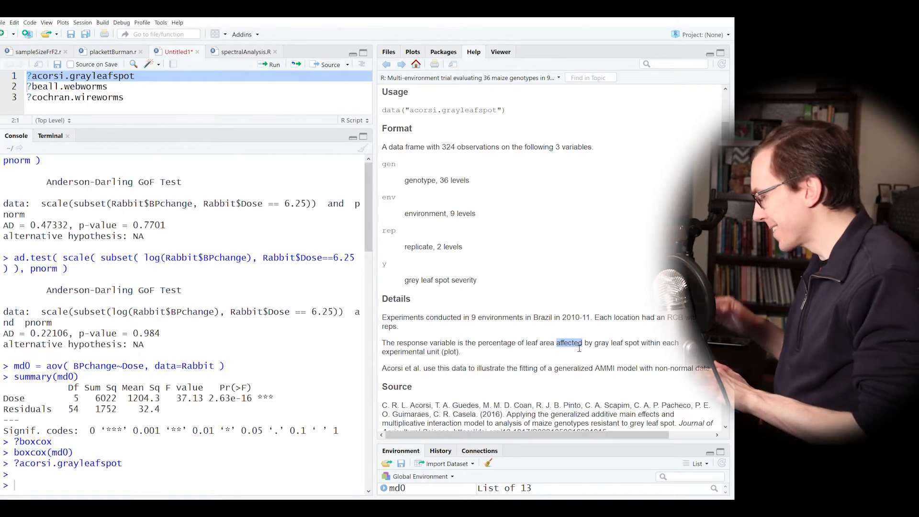
{"action": "left_click_drag", "start_coordinate": [595, 345], "coordinate": [637, 346]}
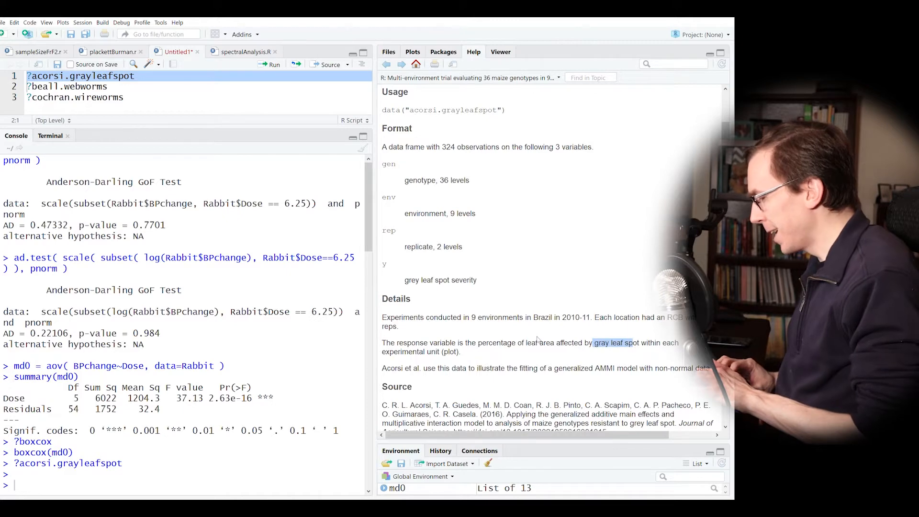
{"action": "left_click", "coordinate": [457, 345]}
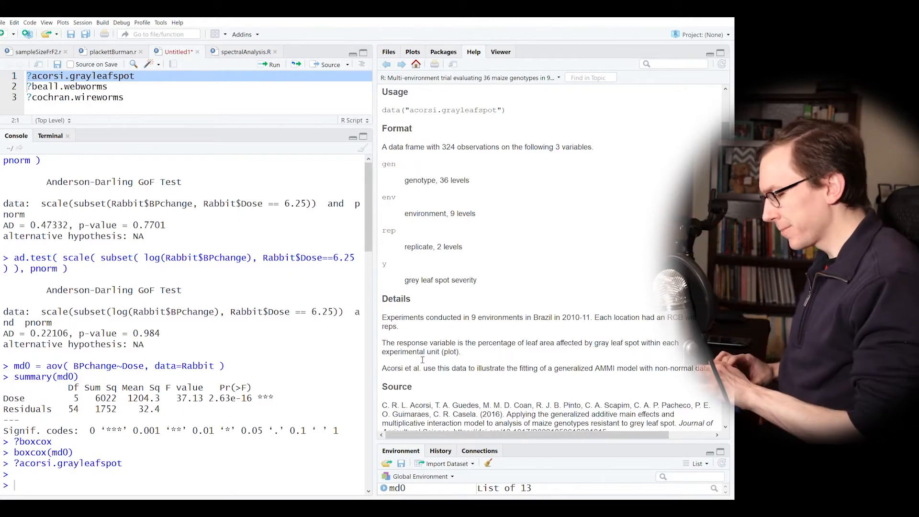
- Print the first rows of acorsi.grayleafspot with head and check the y values in the first two rows
{"action": "type", "text": "head(ac"}
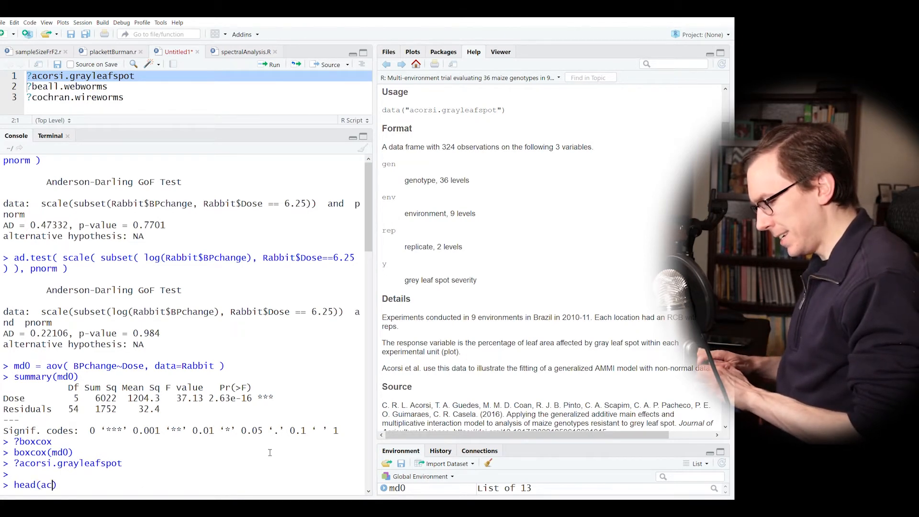
{"action": "type", "text": "orsi.grayleafspot"}
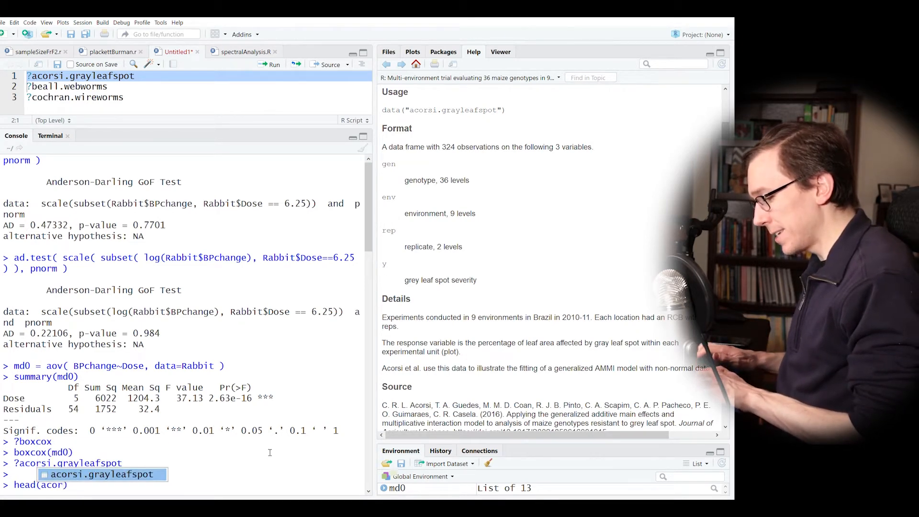
{"action": "key", "text": "Return"}
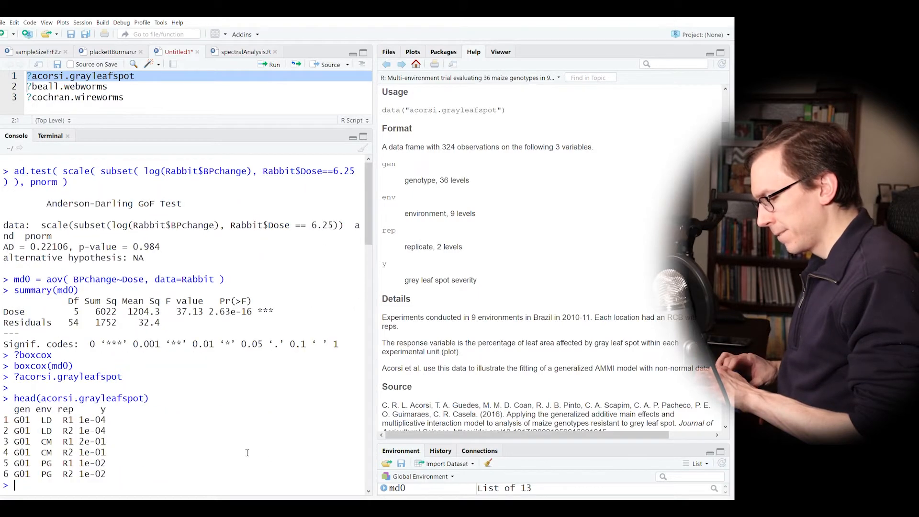
{"action": "double_click", "coordinate": [97, 420]}
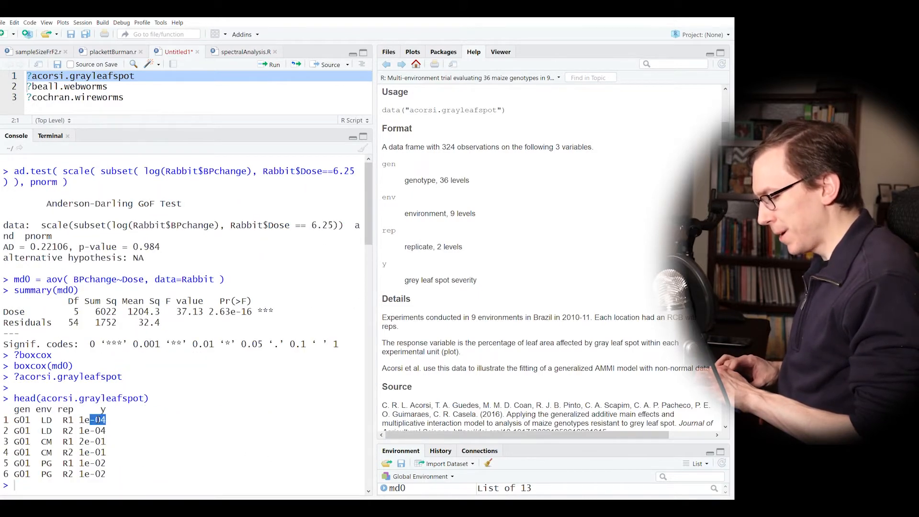
{"action": "double_click", "coordinate": [98, 433]}
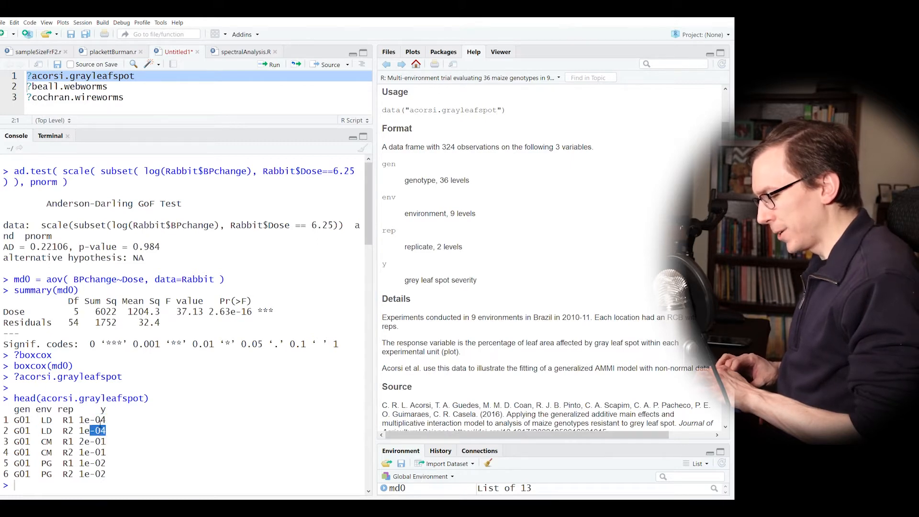
{"action": "double_click", "coordinate": [99, 420]}
{"action": "left_click_drag", "start_coordinate": [85, 419], "coordinate": [111, 437]}
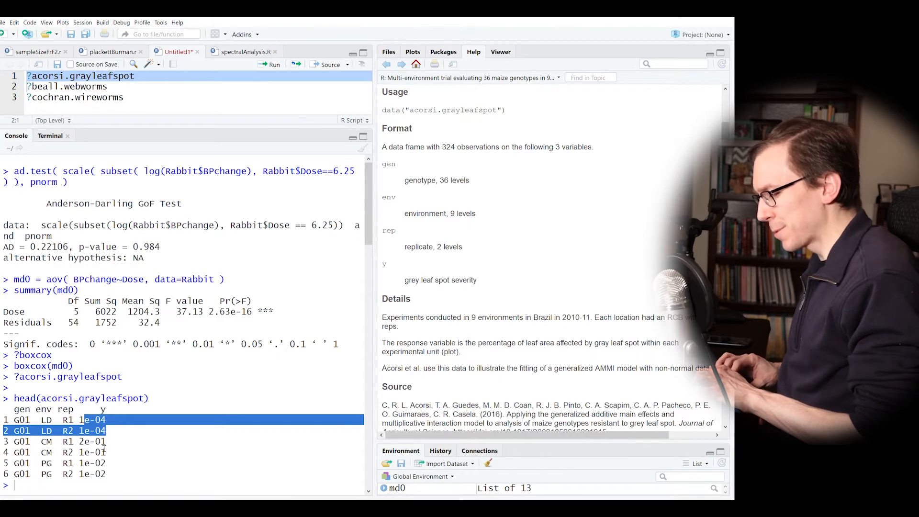
{"action": "left_click", "coordinate": [104, 449]}
- Plot a histogram of acorsi.grayleafspot$y with breaks=25
{"action": "key", "text": "Up"}
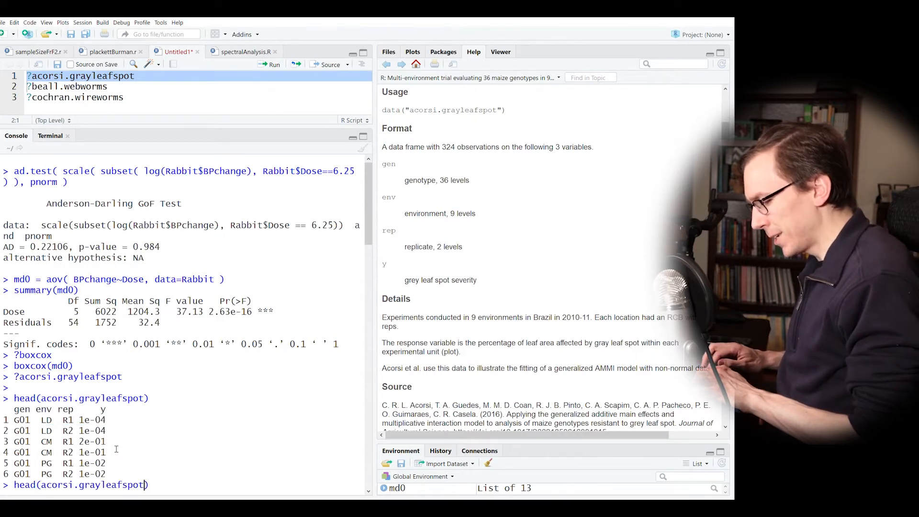
{"action": "key", "text": "BackSpace"}
{"action": "key", "text": "BackSpace"}
{"action": "key", "text": "BackSpace"}
{"action": "key", "text": "BackSpace"}
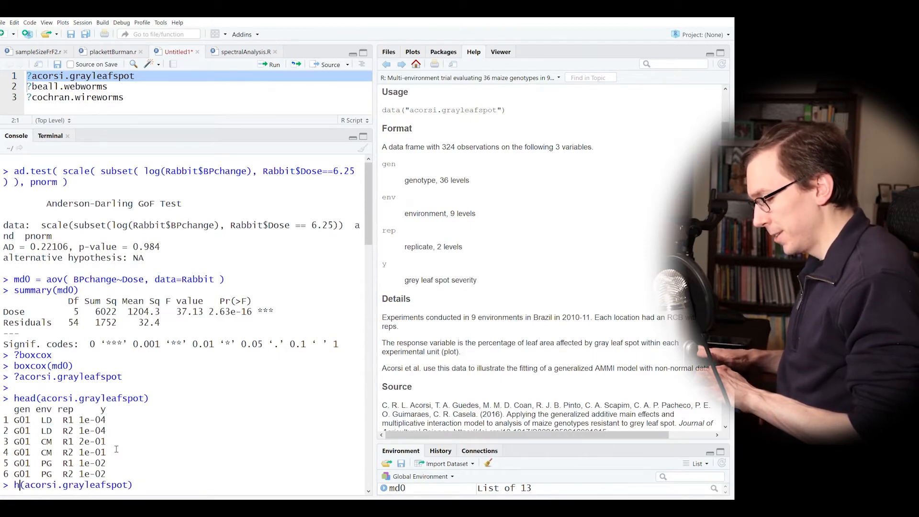
{"action": "type", "text": "hist"}
{"action": "key", "text": "Right"}
{"action": "key", "text": "Right"}
{"action": "key", "text": "Right"}
{"action": "key", "text": "Right"}
{"action": "key", "text": "Right"}
{"action": "key", "text": "Right"}
{"action": "key", "text": "Right"}
{"action": "key", "text": "Right"}
{"action": "key", "text": "Right"}
{"action": "key", "text": "Right"}
{"action": "key", "text": "Right"}
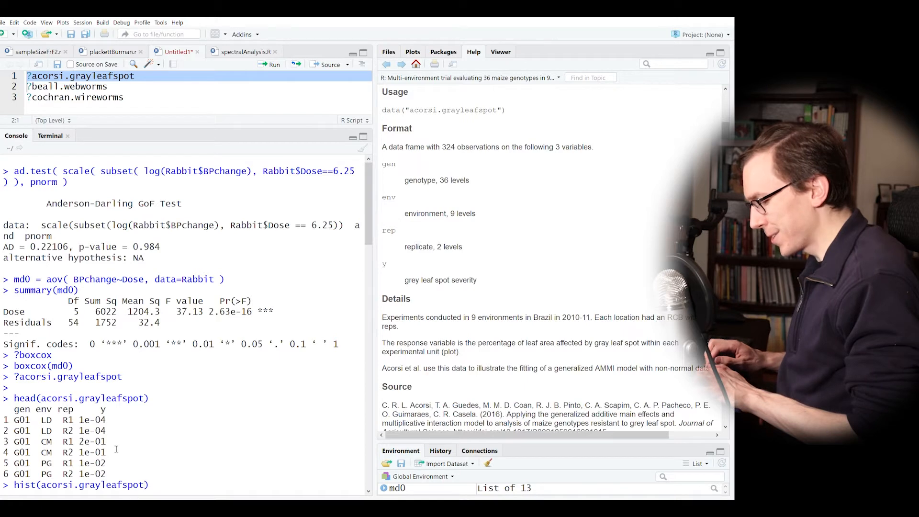
{"action": "type", "text": "$y"}
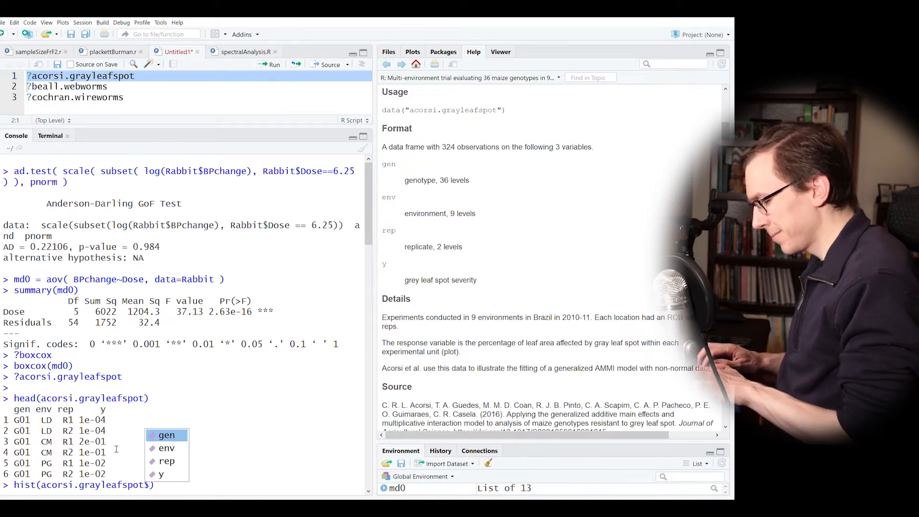
{"action": "type", "text": ", "}
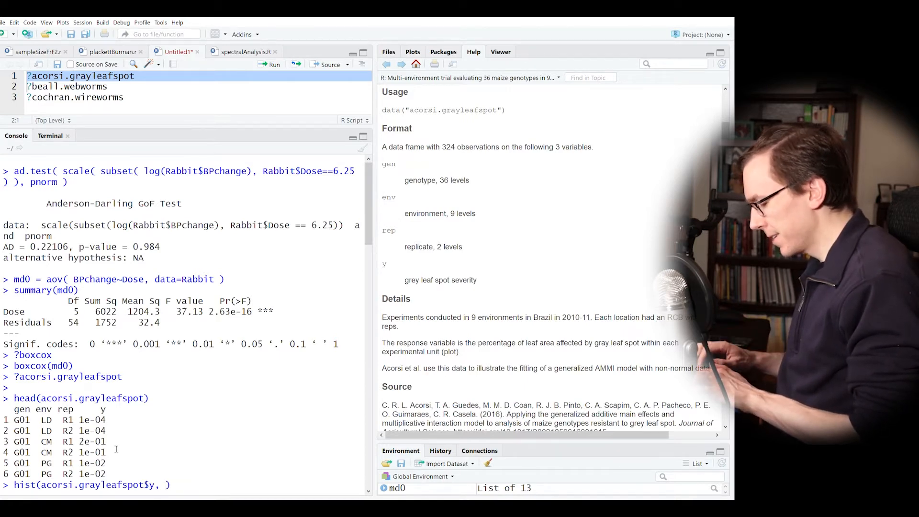
{"action": "type", "text": "breaks="}
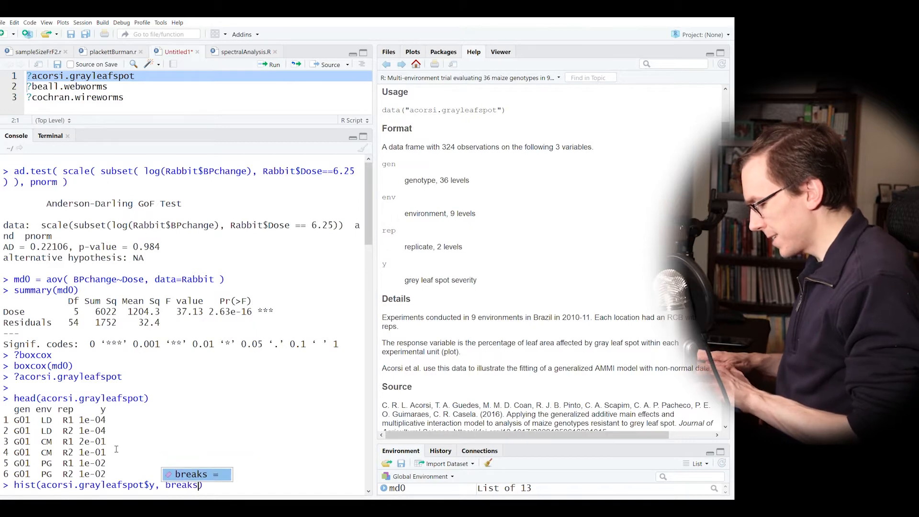
{"action": "type", "text": "25"}
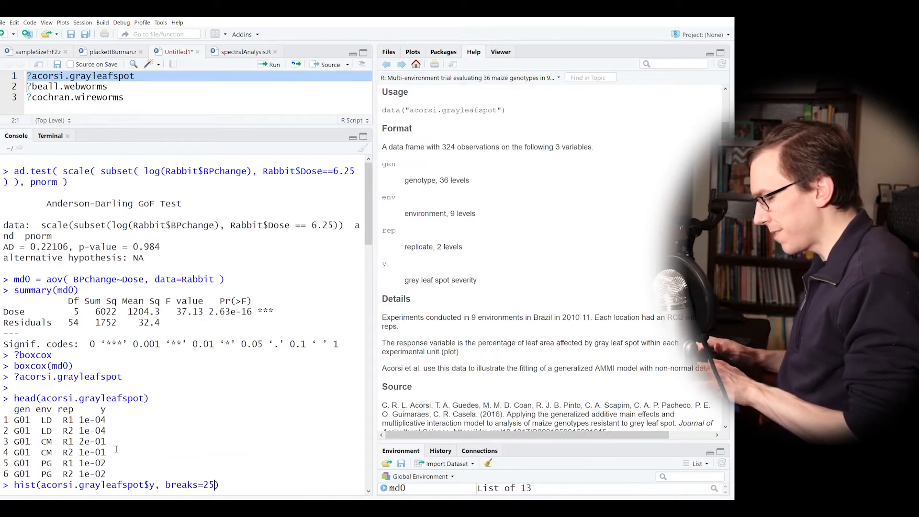
{"action": "key", "text": "Return"}
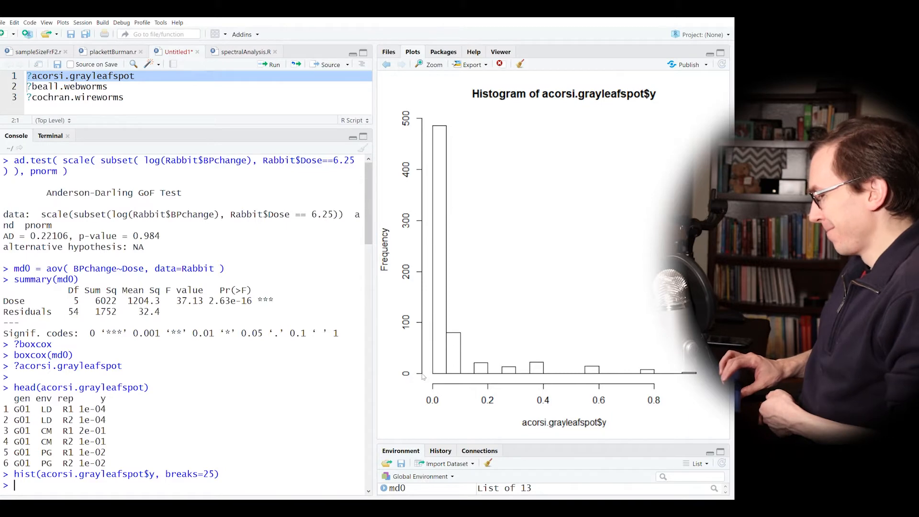
- Redraw the histogram of acorsi.grayleafspot$y with breaks=50
{"action": "key", "text": "Up"}
{"action": "key", "text": "Left"}
{"action": "key", "text": "BackSpace"}
{"action": "key", "text": "BackSpace"}
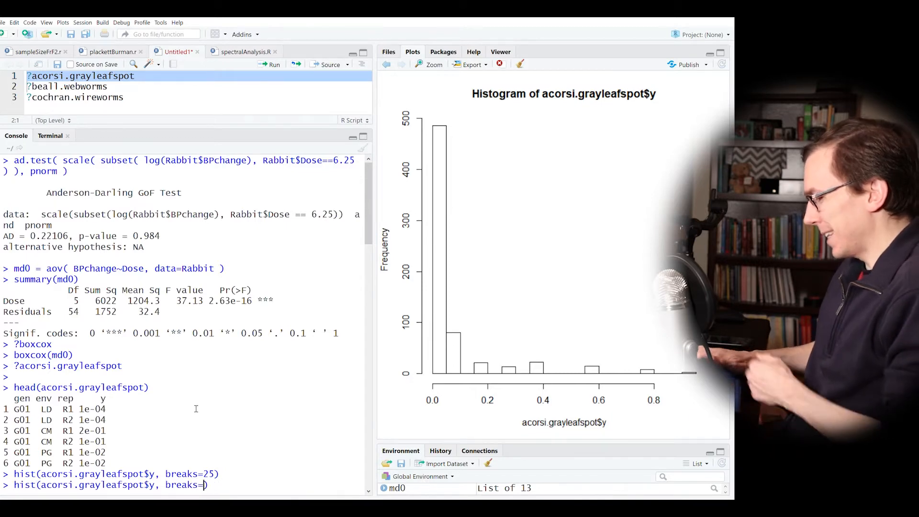
{"action": "type", "text": "1"}
{"action": "key", "text": "BackSpace"}
{"action": "type", "text": "50"}
{"action": "key", "text": "Return"}
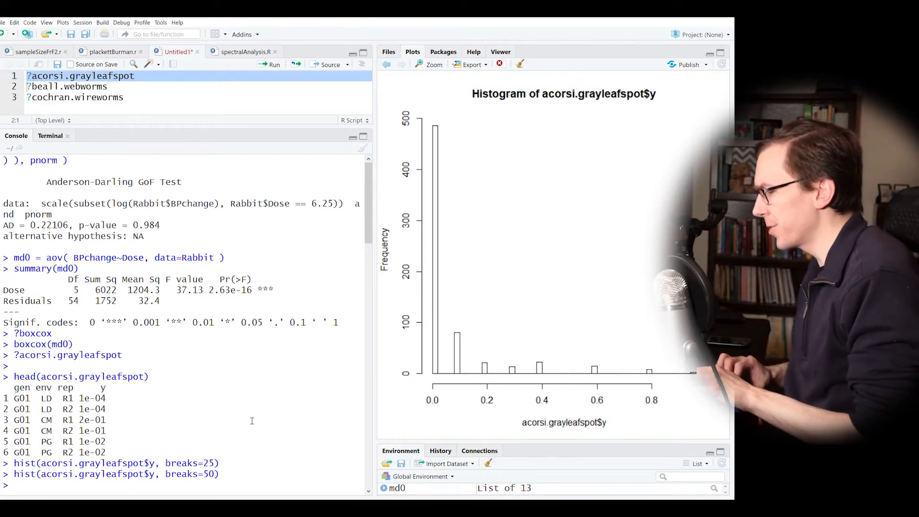
- Return to the acorsi.grayleafspot help page and read its details, source and example code
{"action": "left_click", "coordinate": [447, 53]}
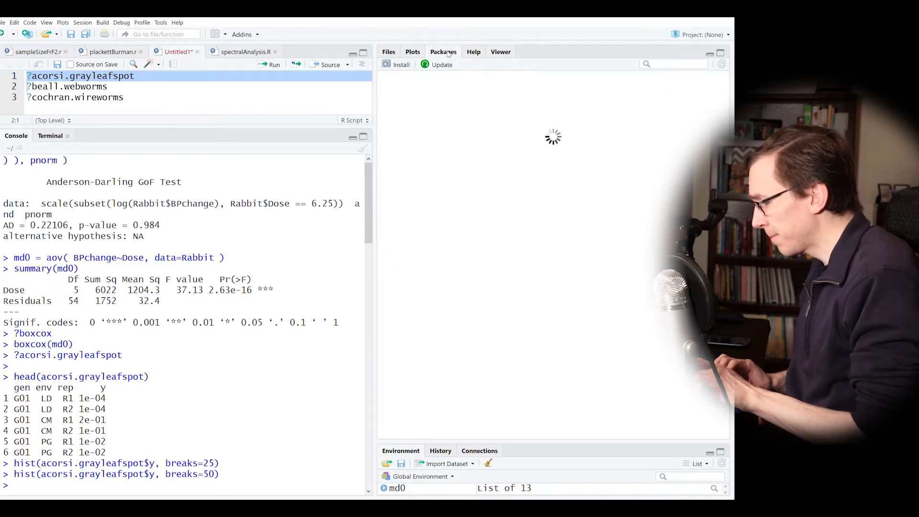
{"action": "left_click", "coordinate": [472, 54]}
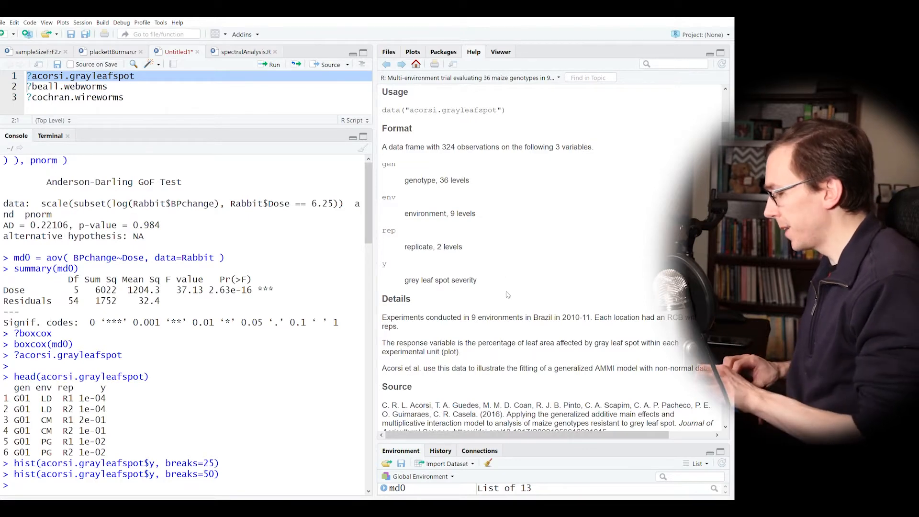
{"action": "scroll", "coordinate": [510, 295], "scroll_direction": "down", "scroll_amount": 3}
{"action": "scroll", "coordinate": [510, 295], "scroll_direction": "down", "scroll_amount": 4}
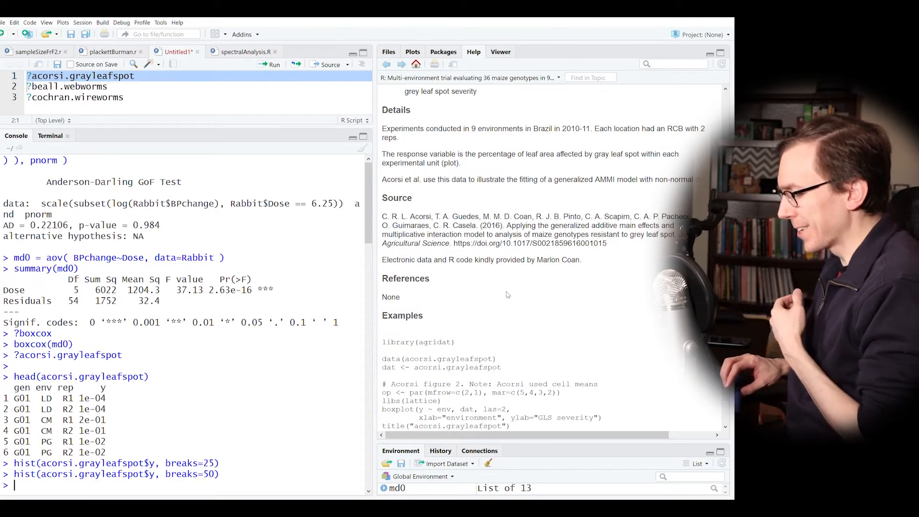
- Copy the example glm1 <- glm(y~ env/rep + gen + env, data=dat, family=quasibinomial) from the help page into the console without running it
{"action": "scroll", "coordinate": [508, 294], "scroll_direction": "down", "scroll_amount": 2}
{"action": "scroll", "coordinate": [507, 294], "scroll_direction": "down", "scroll_amount": 3}
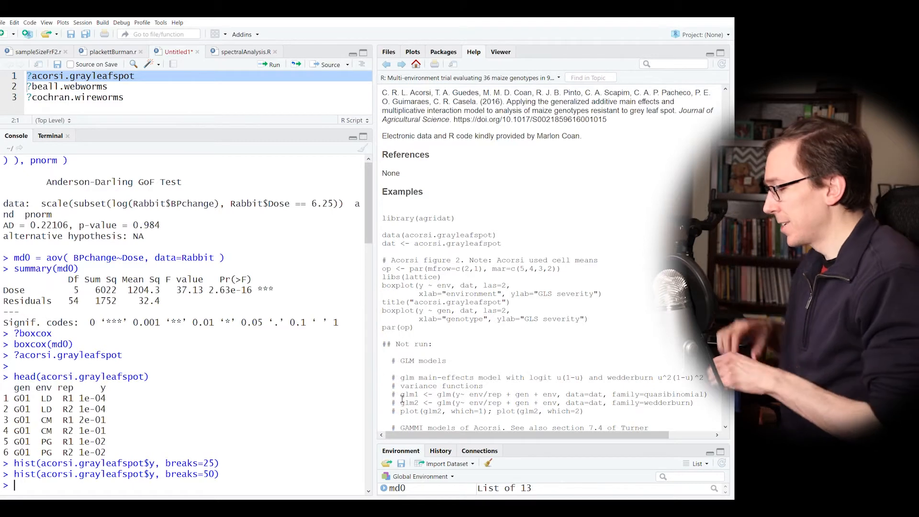
{"action": "left_click_drag", "start_coordinate": [401, 394], "coordinate": [711, 398]}
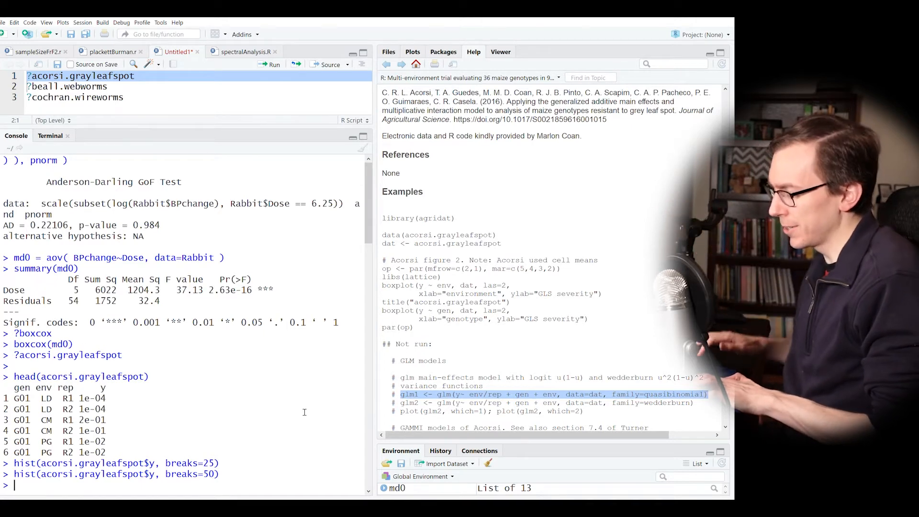
{"action": "type", "text": "glm1 <- glm(y~ env/rep + gen + env, data=dat, family=quasibinomial)"}
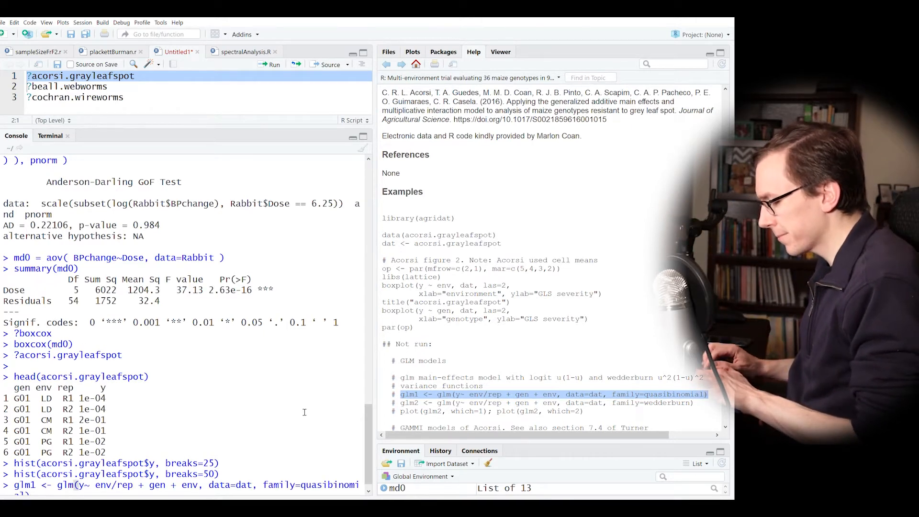
{"action": "key", "text": "Left"}
{"action": "key", "text": "Left"}
{"action": "key", "text": "Left"}
{"action": "key", "text": "Left"}
{"action": "key", "text": "Left"}
{"action": "key", "text": "Left"}
{"action": "key", "text": "Left"}
{"action": "key", "text": "Left"}
{"action": "key", "text": "Left"}
{"action": "key", "text": "Left"}
{"action": "key", "text": "Left"}
{"action": "key", "text": "Left"}
{"action": "key", "text": "Left"}
{"action": "key", "text": "Left"}
{"action": "key", "text": "Left"}
{"action": "key", "text": "Left"}
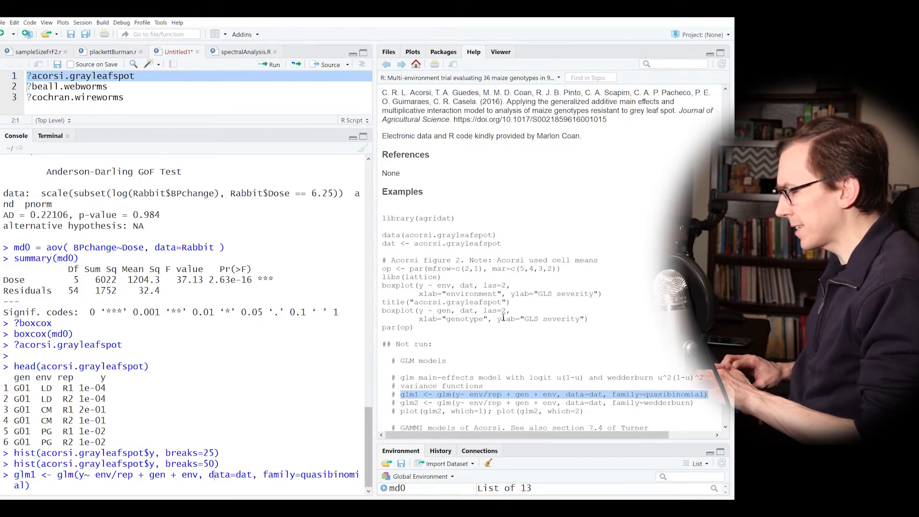
- Read the help page's Format section for the number of observations and the levels of genotype, environment and replicate
{"action": "scroll", "coordinate": [502, 317], "scroll_direction": "up", "scroll_amount": 6}
{"action": "scroll", "coordinate": [500, 216], "scroll_direction": "up", "scroll_amount": 4}
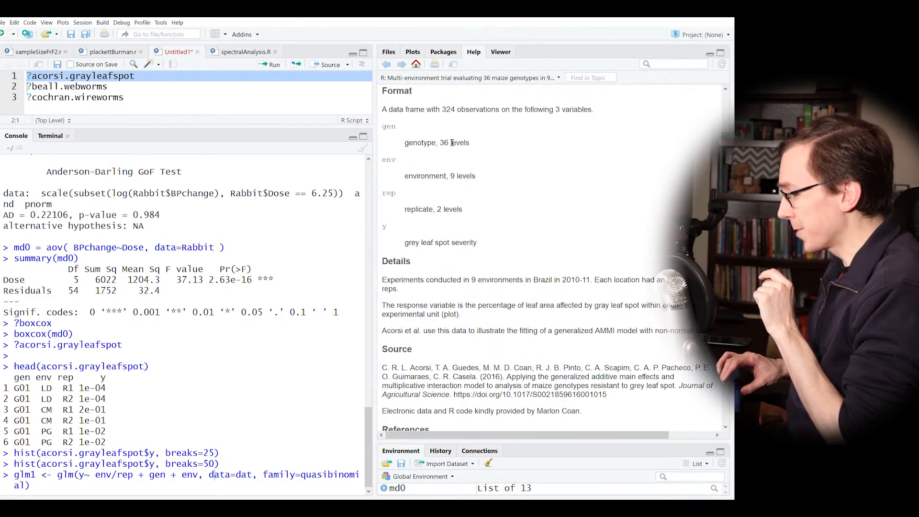
{"action": "triple_click", "coordinate": [424, 144]}
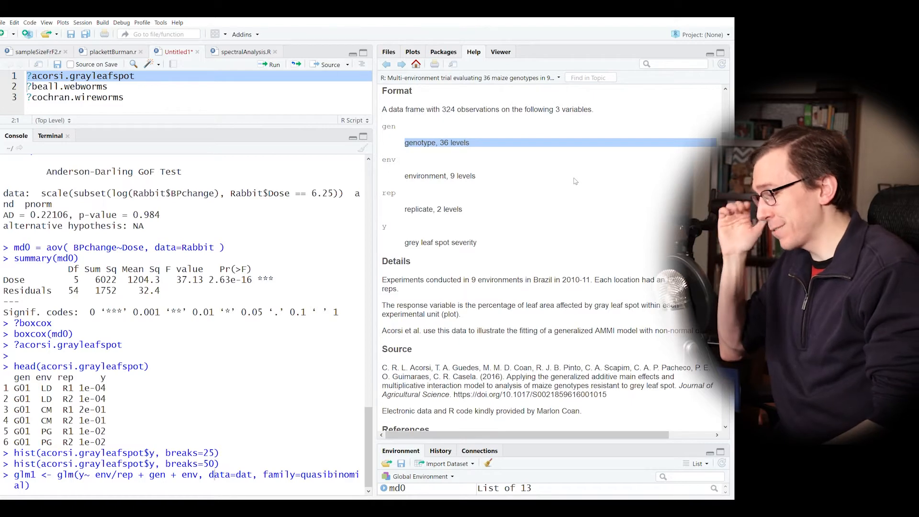
{"action": "triple_click", "coordinate": [478, 183]}
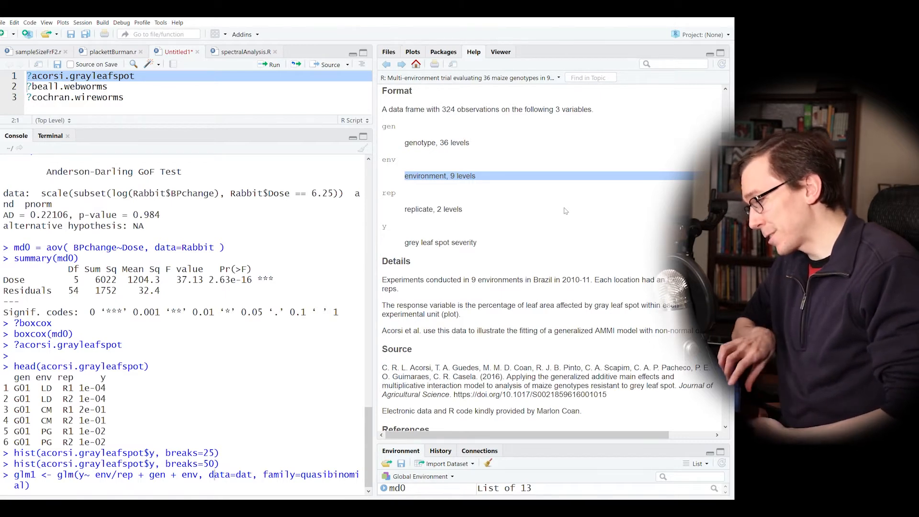
{"action": "double_click", "coordinate": [456, 110]}
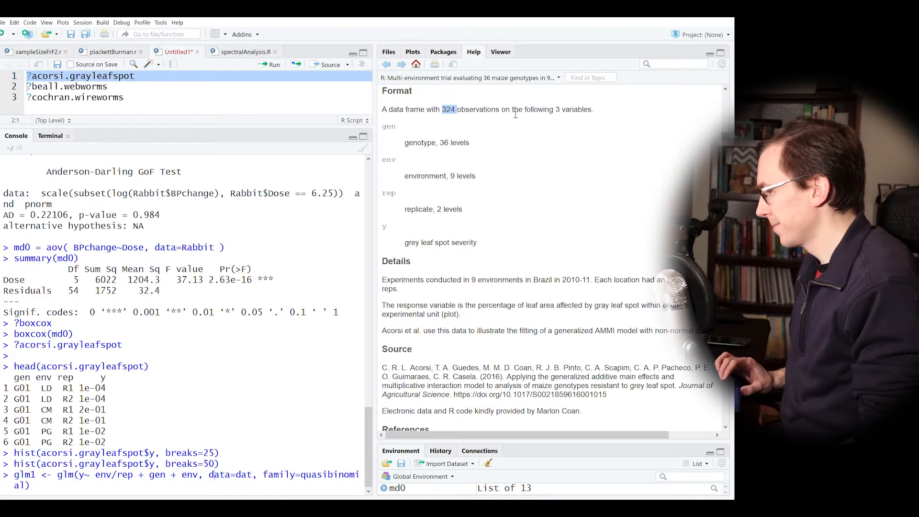
{"action": "double_click", "coordinate": [445, 209]}
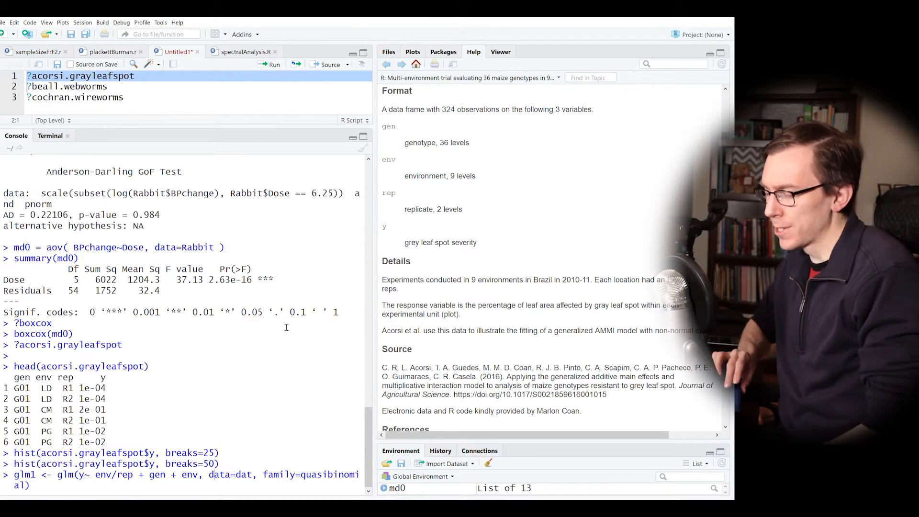
- Review the env/rep, gen and env terms in the pasted glm1 formula and try to run the command
{"action": "left_click_drag", "start_coordinate": [97, 475], "coordinate": [192, 474]}
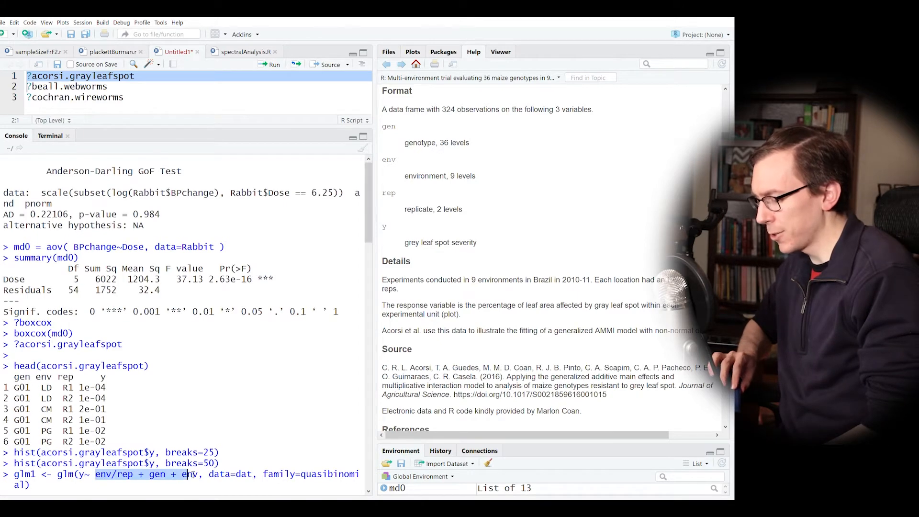
{"action": "left_click", "coordinate": [150, 475]}
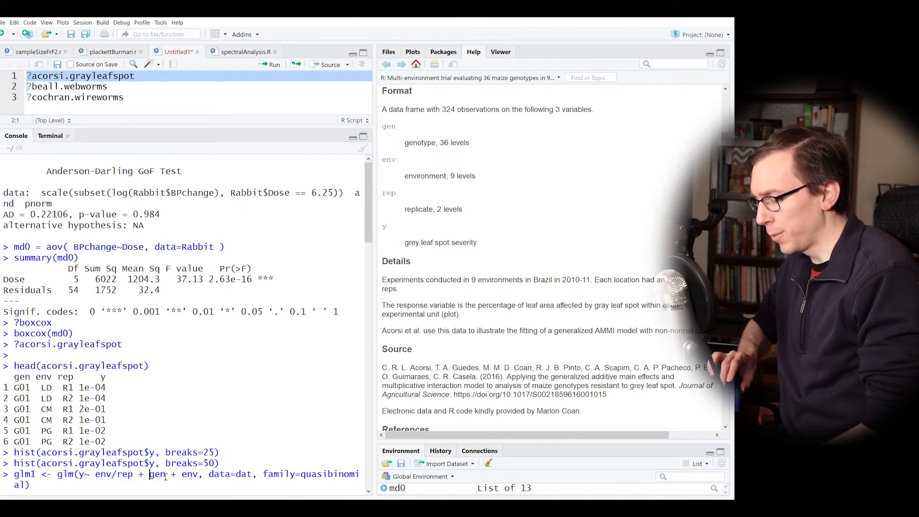
{"action": "double_click", "coordinate": [190, 475]}
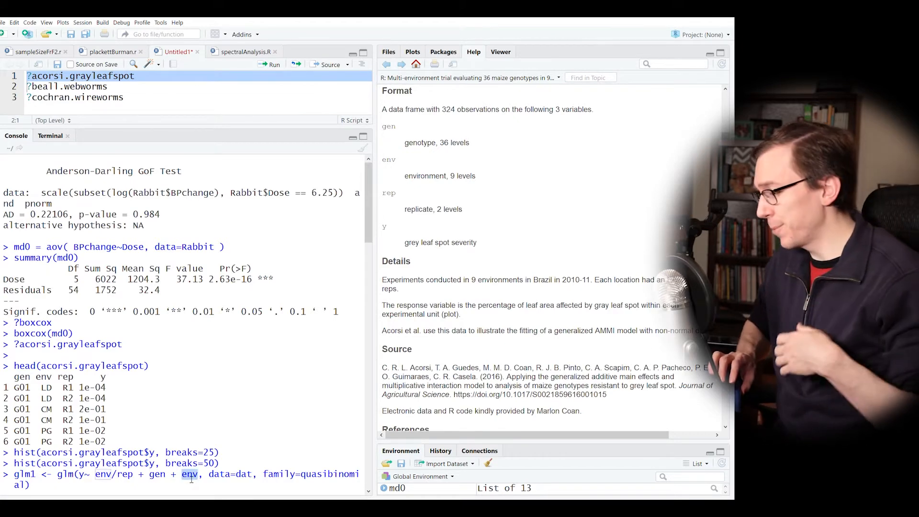
{"action": "double_click", "coordinate": [155, 474]}
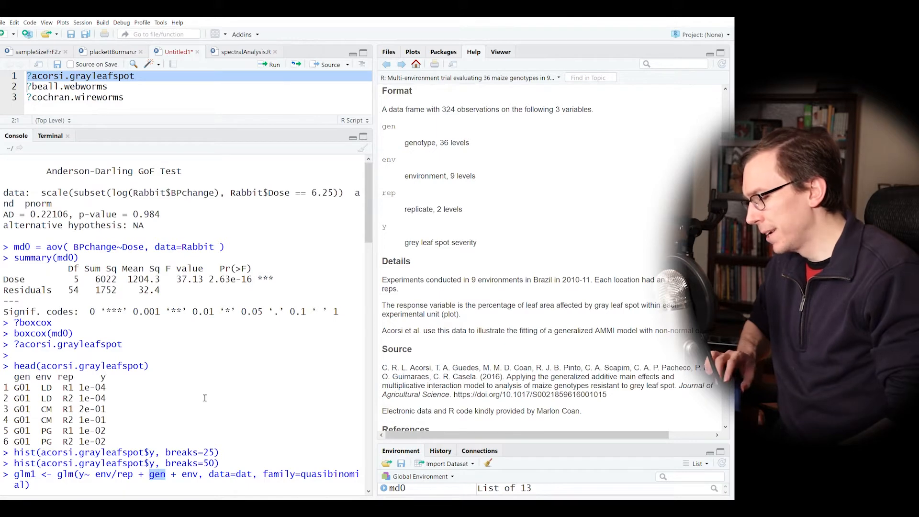
{"action": "double_click", "coordinate": [125, 475]}
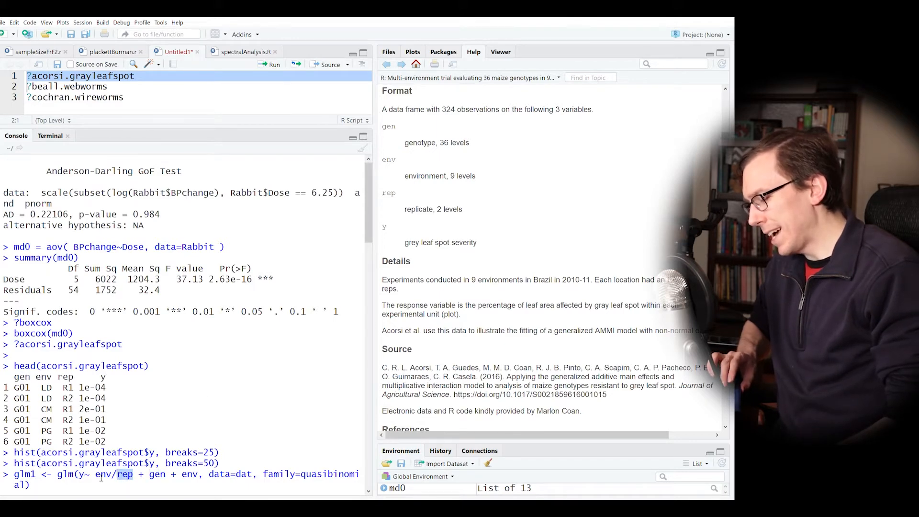
{"action": "left_click_drag", "start_coordinate": [96, 476], "coordinate": [134, 475]}
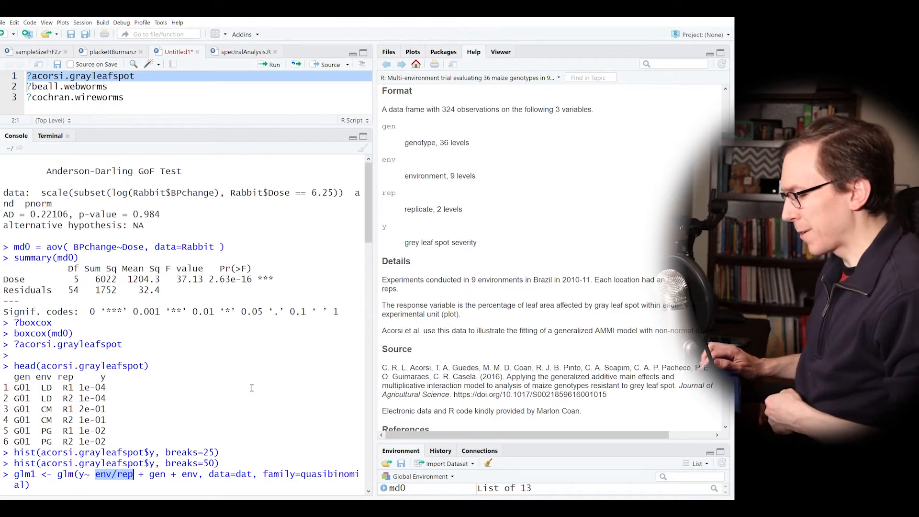
{"action": "key", "text": "Left"}
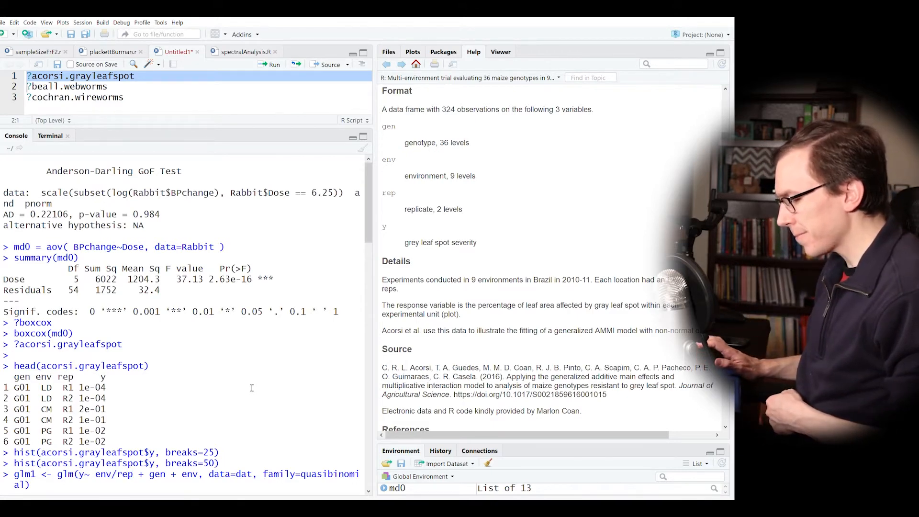
{"action": "key", "text": "Return"}
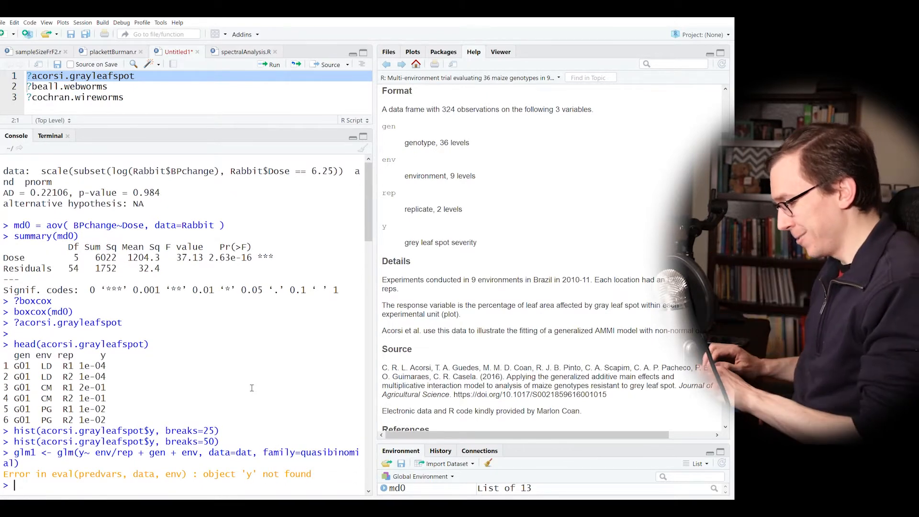
- Run the example line dat <- acorsi.grayleafspot from the help page
{"action": "scroll", "coordinate": [531, 329], "scroll_direction": "down", "scroll_amount": 4}
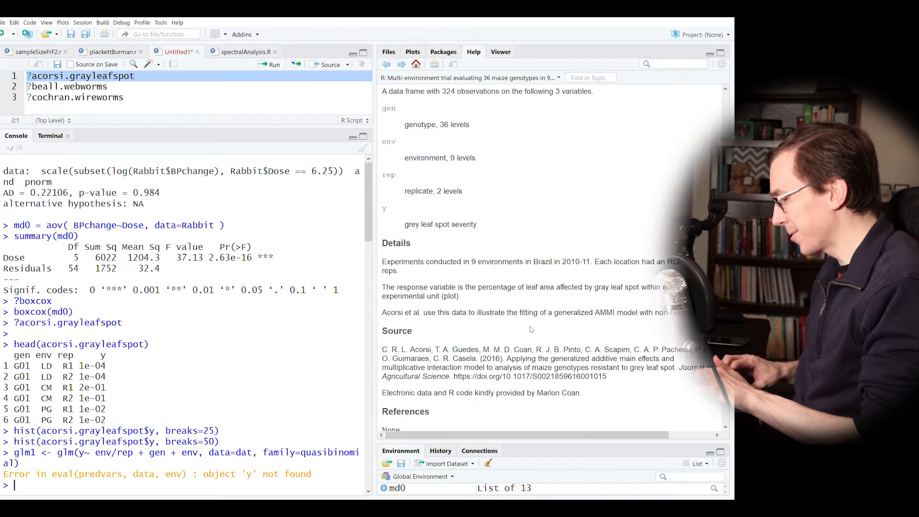
{"action": "scroll", "coordinate": [530, 330], "scroll_direction": "down", "scroll_amount": 3}
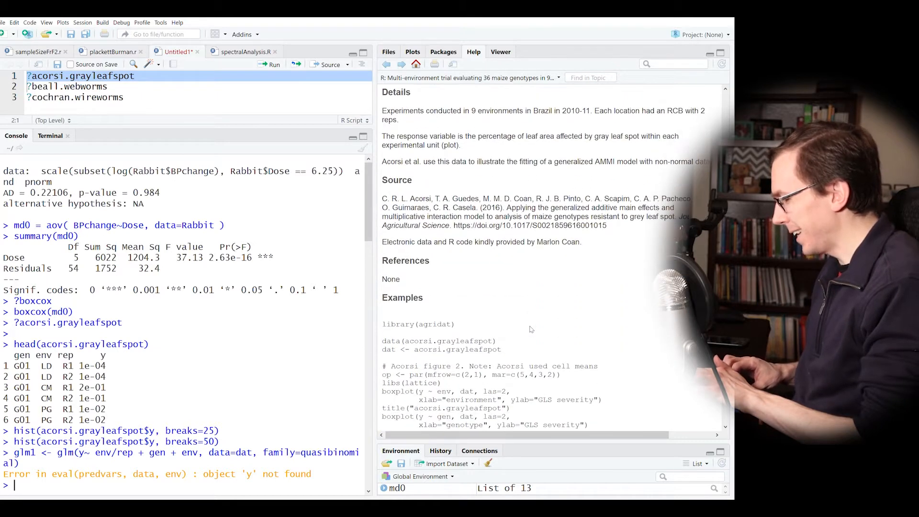
{"action": "triple_click", "coordinate": [471, 349]}
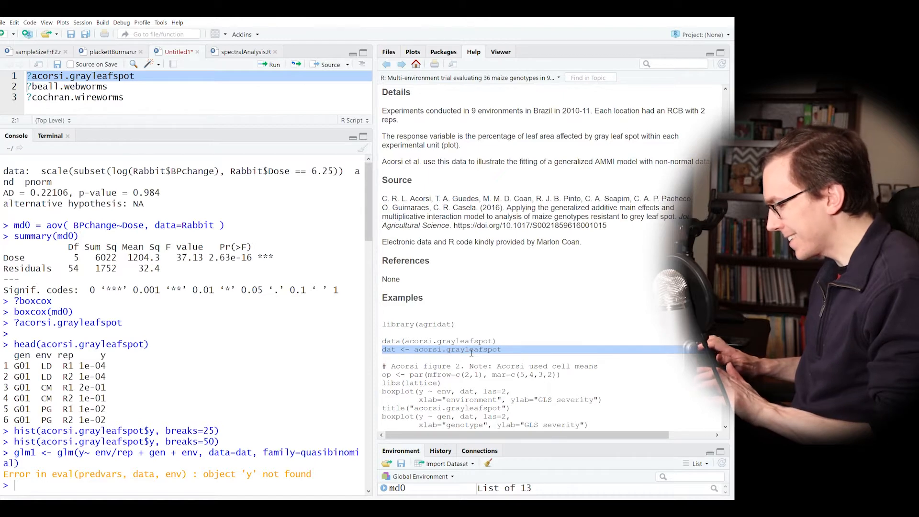
{"action": "key", "text": "ctrl+Return"}
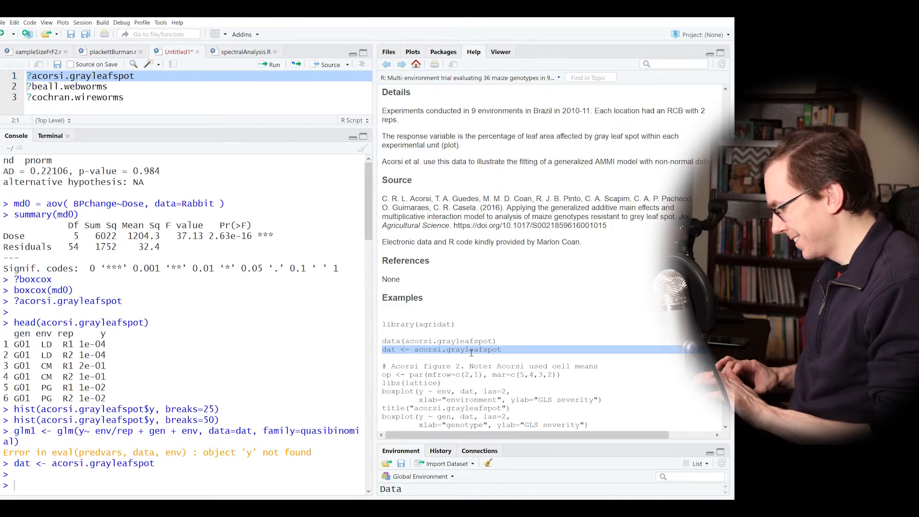
- Recall the quasibinomial glm1 command and run it again on dat
{"action": "scroll", "coordinate": [479, 378], "scroll_direction": "down", "scroll_amount": 2}
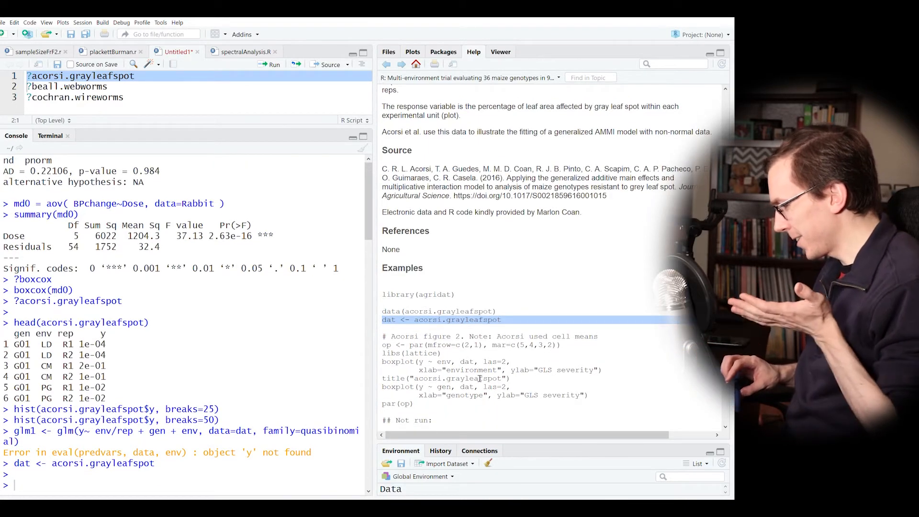
{"action": "scroll", "coordinate": [479, 378], "scroll_direction": "down", "scroll_amount": 4}
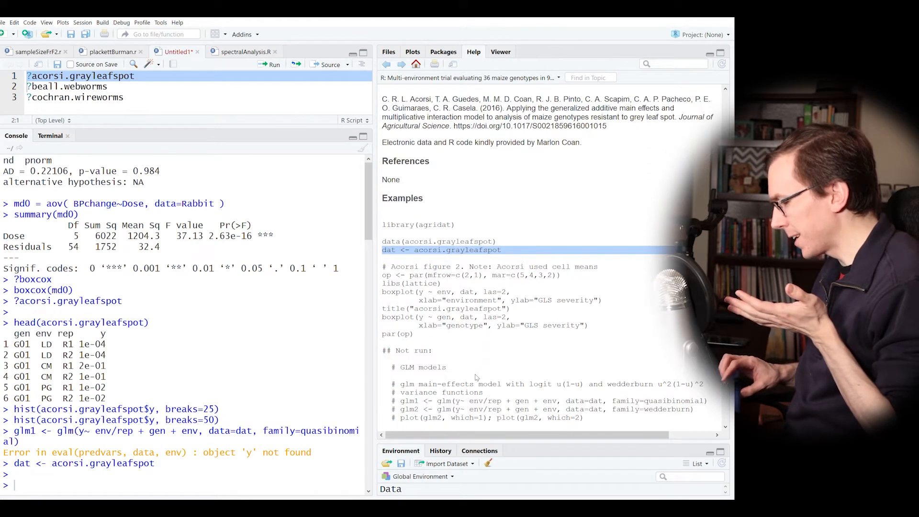
{"action": "key", "text": "Up"}
{"action": "key", "text": "Up"}
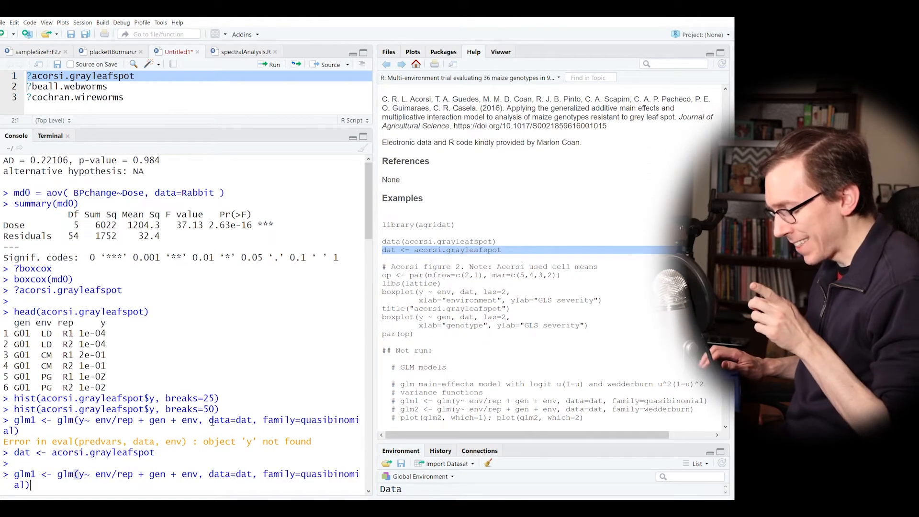
{"action": "key", "text": "Return"}
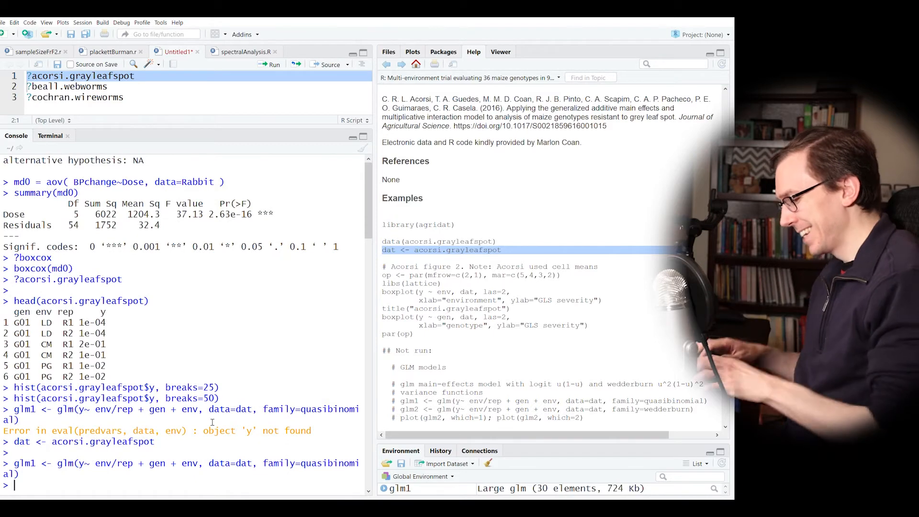
- Print summary(glm1) and widen the console pane to fit the output
{"action": "type", "text": "summ"}
{"action": "type", "text": "(glm1"}
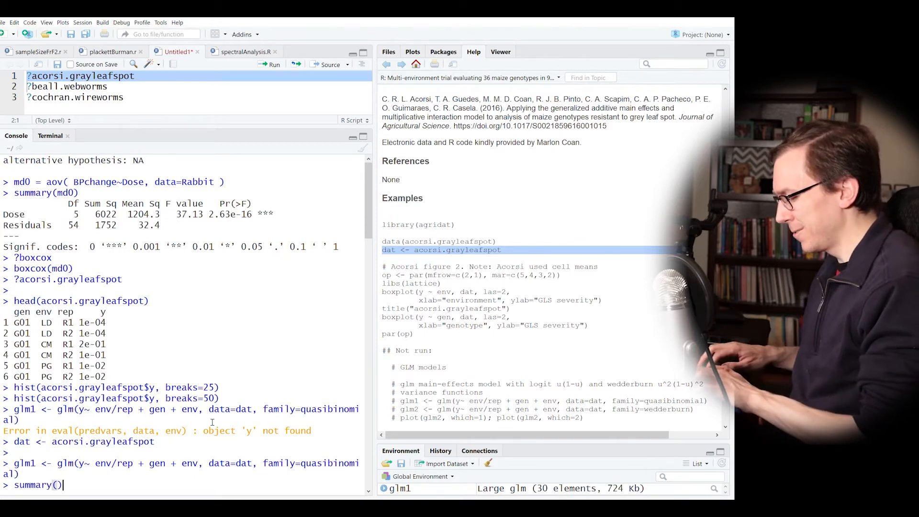
{"action": "key", "text": "Return"}
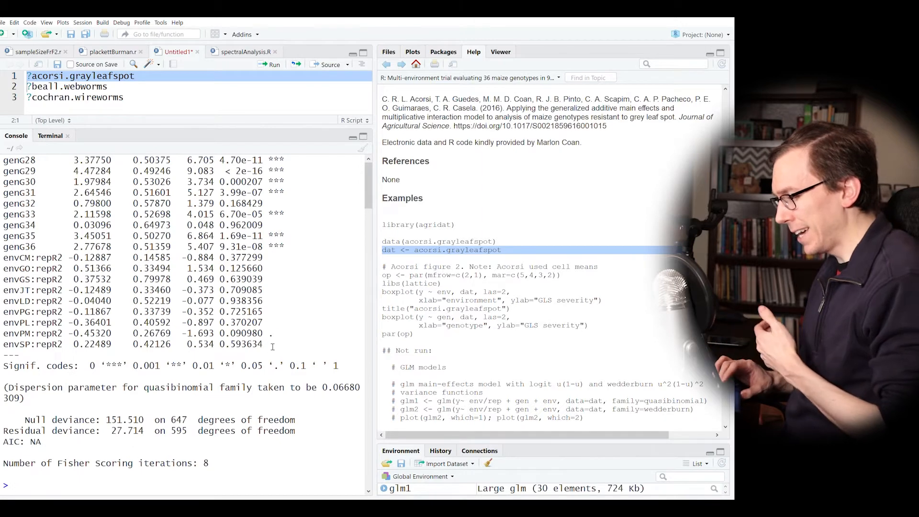
{"action": "left_click_drag", "start_coordinate": [404, 315], "coordinate": [444, 323]}
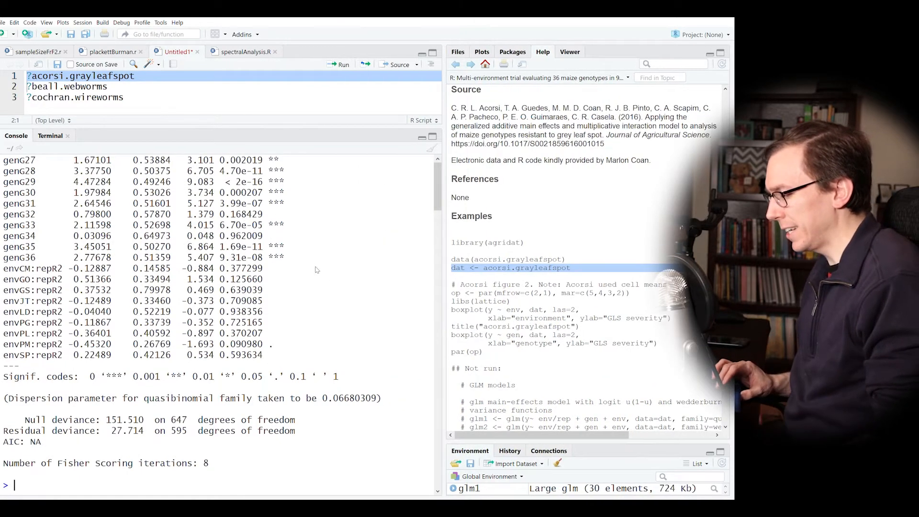
- Examine the env, gen and env:rep coefficients and their p-values in the glm1 summary
{"action": "scroll", "coordinate": [314, 267], "scroll_direction": "up", "scroll_amount": 3}
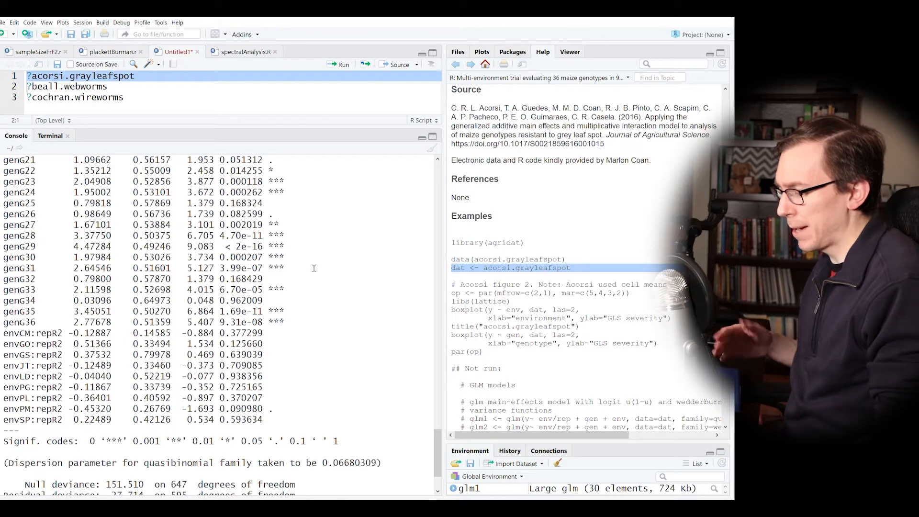
{"action": "scroll", "coordinate": [314, 267], "scroll_direction": "up", "scroll_amount": 5}
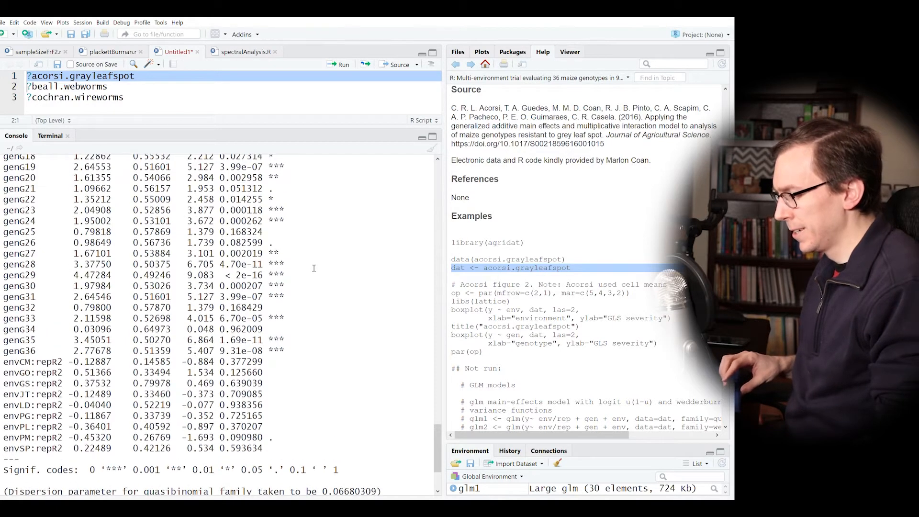
{"action": "scroll", "coordinate": [226, 276], "scroll_direction": "up", "scroll_amount": 3}
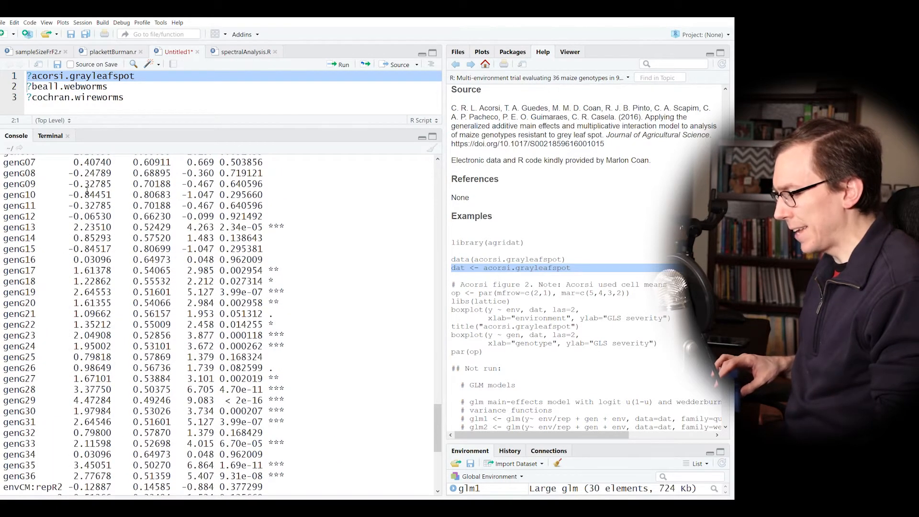
{"action": "scroll", "coordinate": [93, 316], "scroll_direction": "down", "scroll_amount": 6}
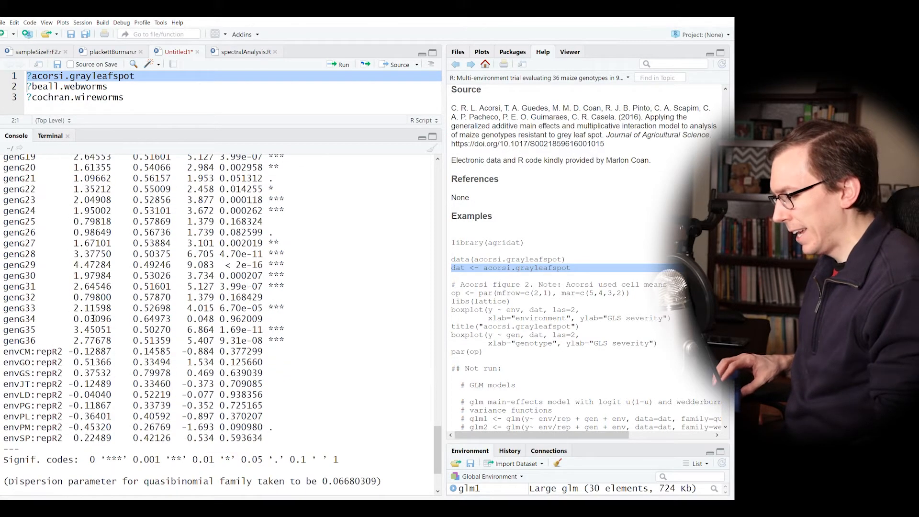
{"action": "scroll", "coordinate": [94, 318], "scroll_direction": "up", "scroll_amount": 12}
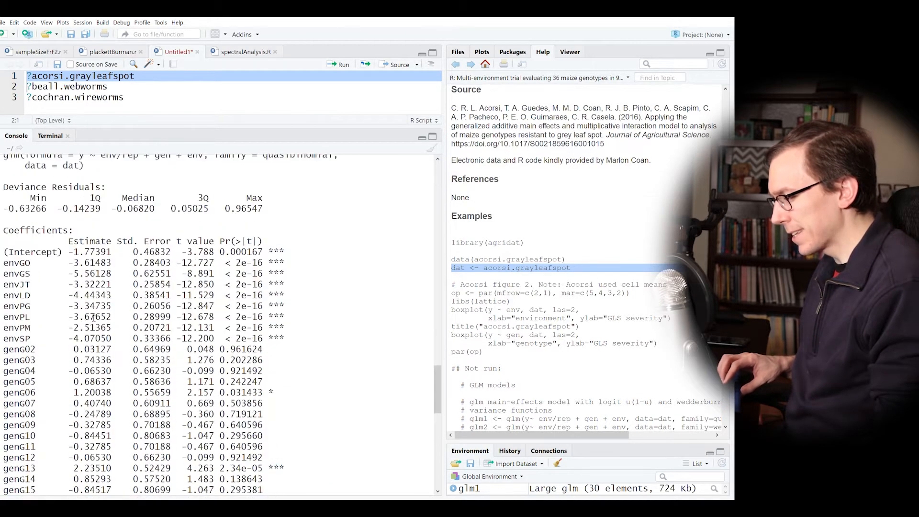
{"action": "scroll", "coordinate": [62, 386], "scroll_direction": "down", "scroll_amount": 7}
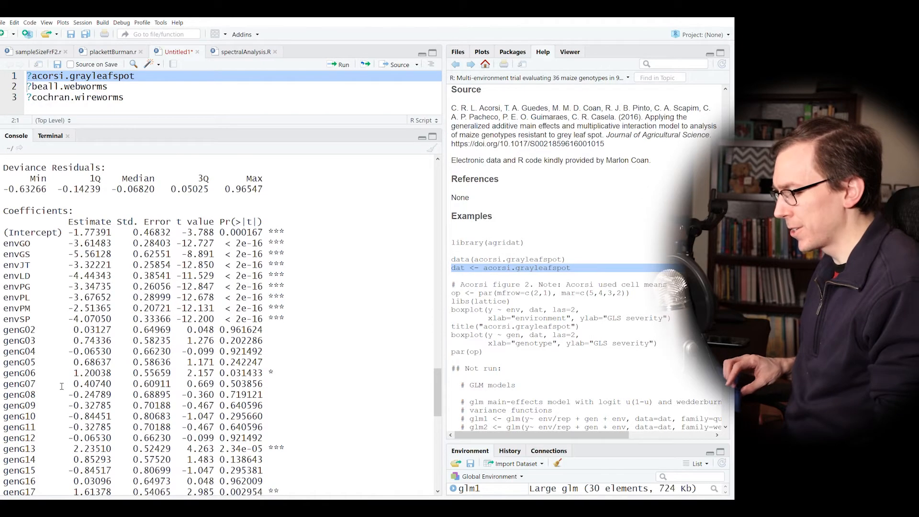
{"action": "scroll", "coordinate": [61, 386], "scroll_direction": "down", "scroll_amount": 6}
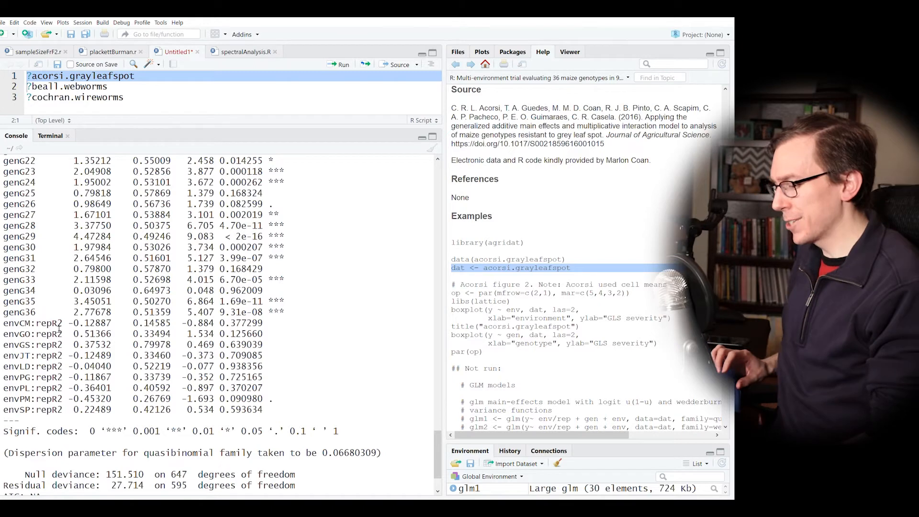
- Examine the env:rep interaction rows of the glm1 summary, comparing the envCM, envGO and envPM estimates and p-values
{"action": "left_click_drag", "start_coordinate": [31, 325], "coordinate": [4, 158]}
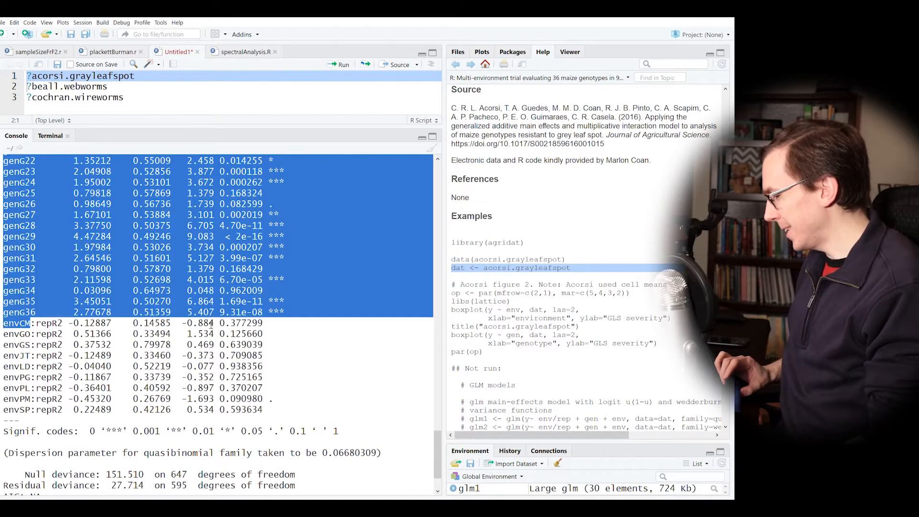
{"action": "left_click", "coordinate": [176, 367]}
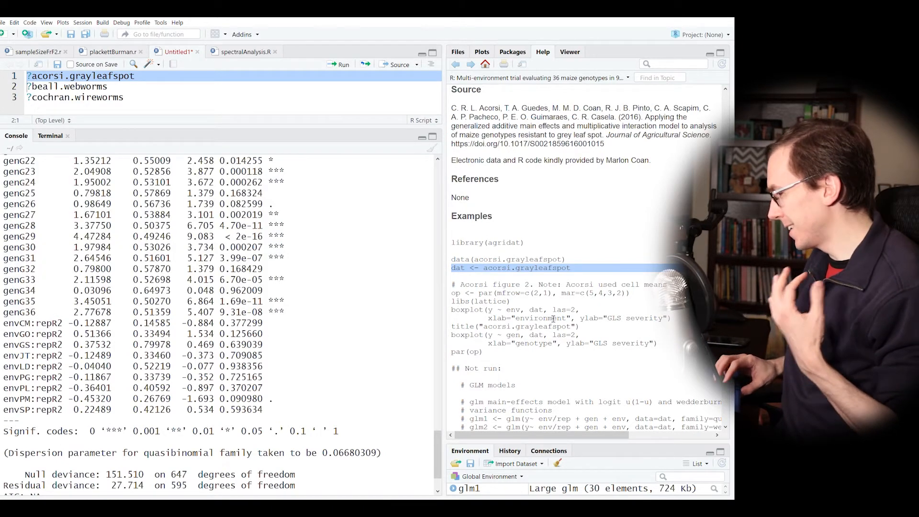
{"action": "scroll", "coordinate": [553, 318], "scroll_direction": "up", "scroll_amount": 3}
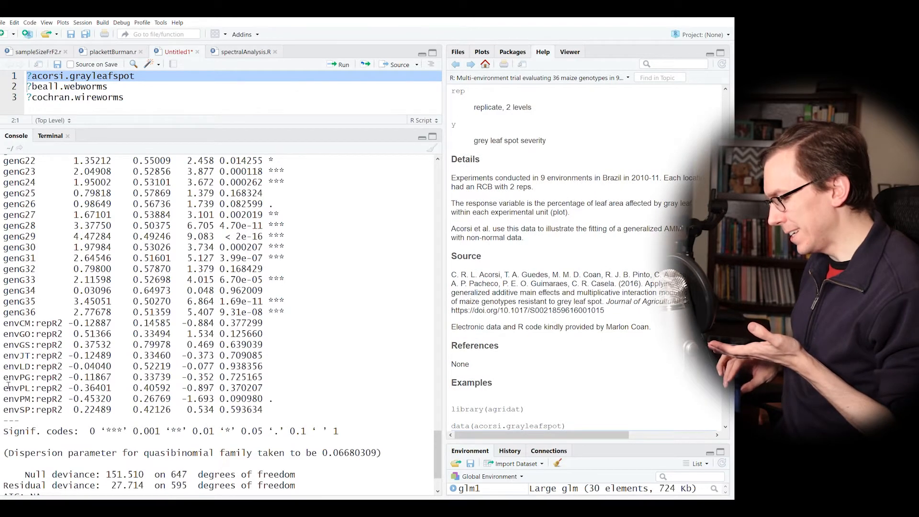
{"action": "double_click", "coordinate": [16, 401]}
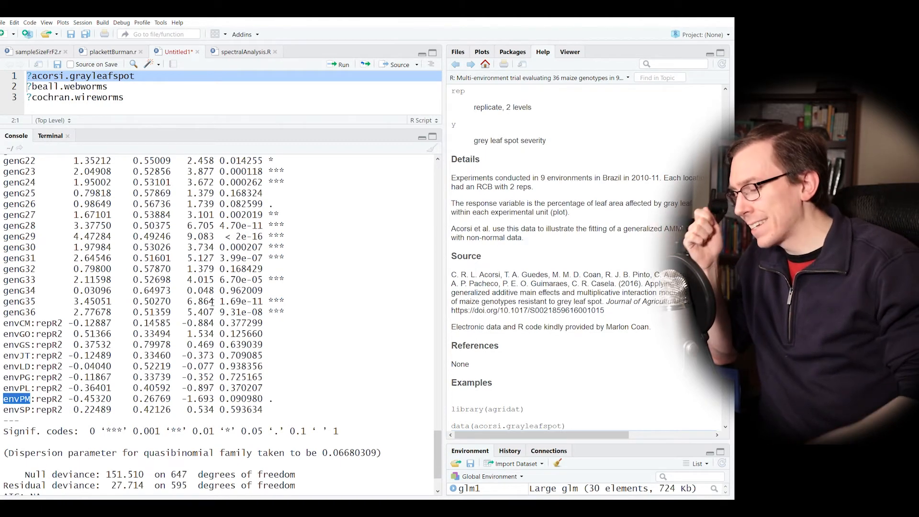
{"action": "double_click", "coordinate": [44, 328]}
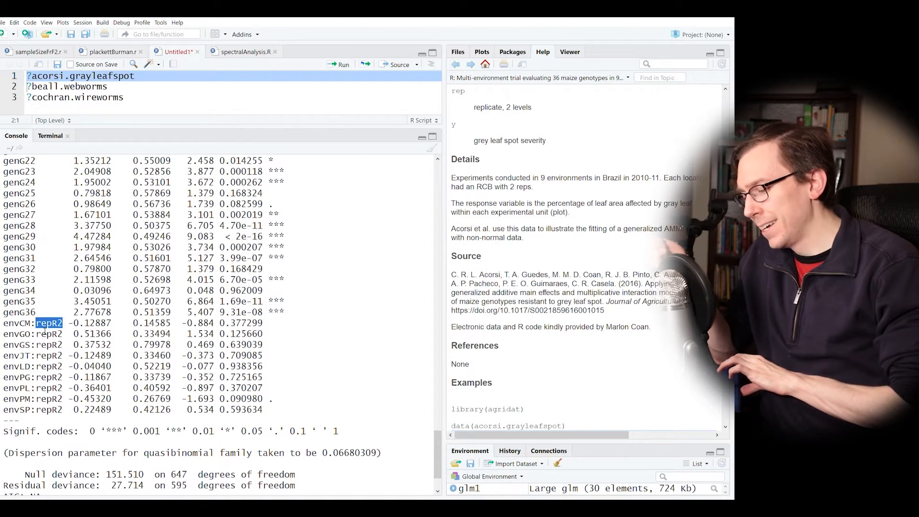
{"action": "double_click", "coordinate": [27, 326]}
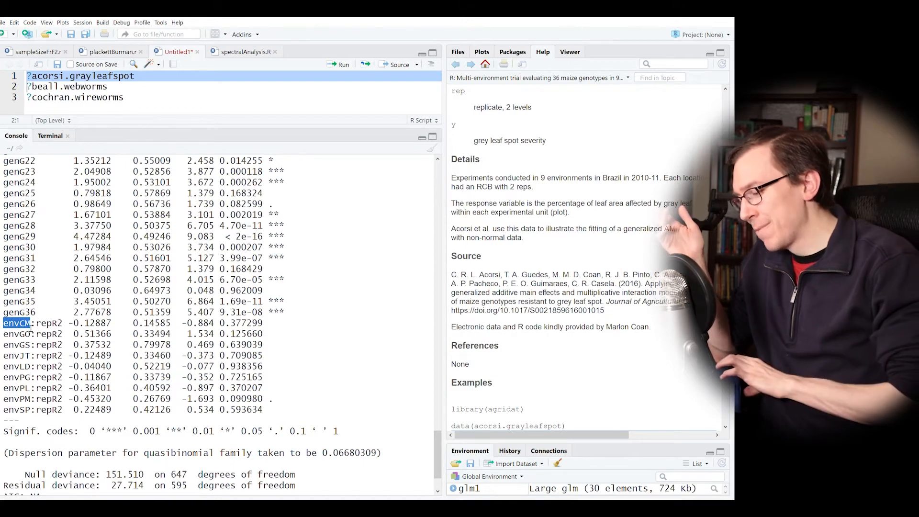
{"action": "double_click", "coordinate": [48, 328]}
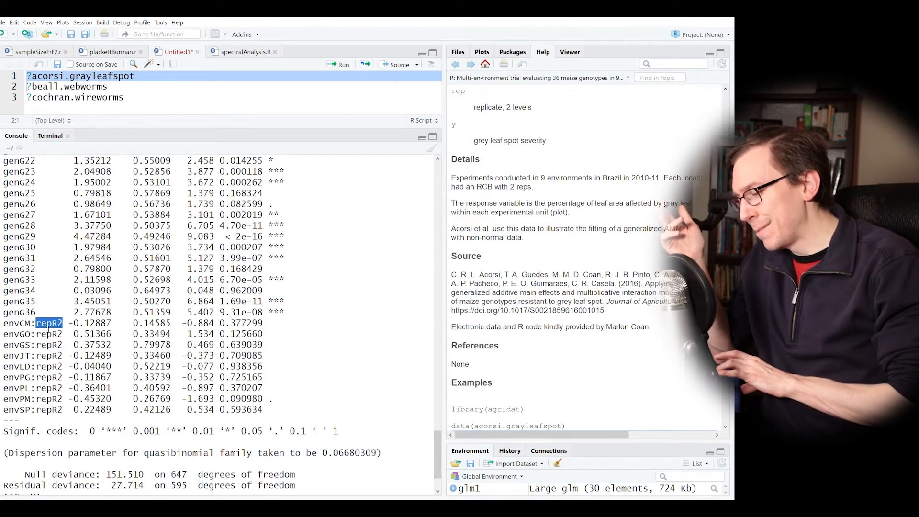
{"action": "double_click", "coordinate": [95, 327]}
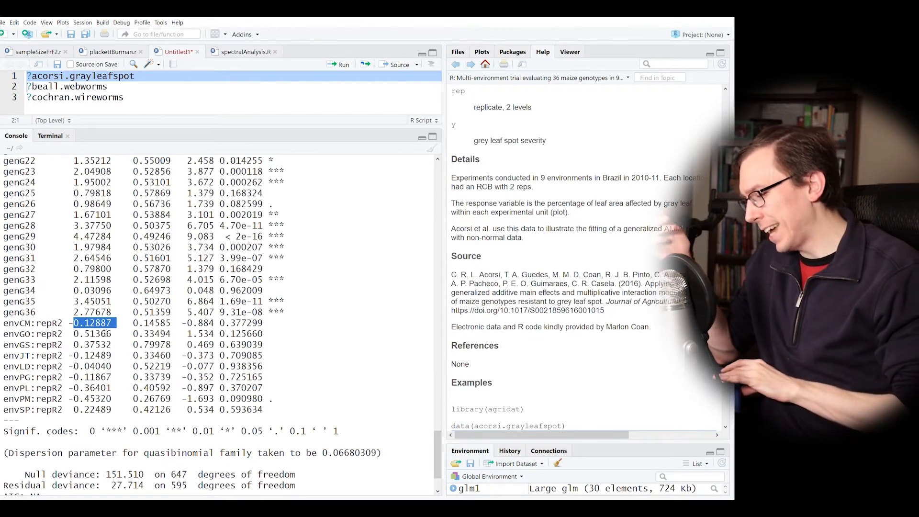
{"action": "double_click", "coordinate": [99, 334]}
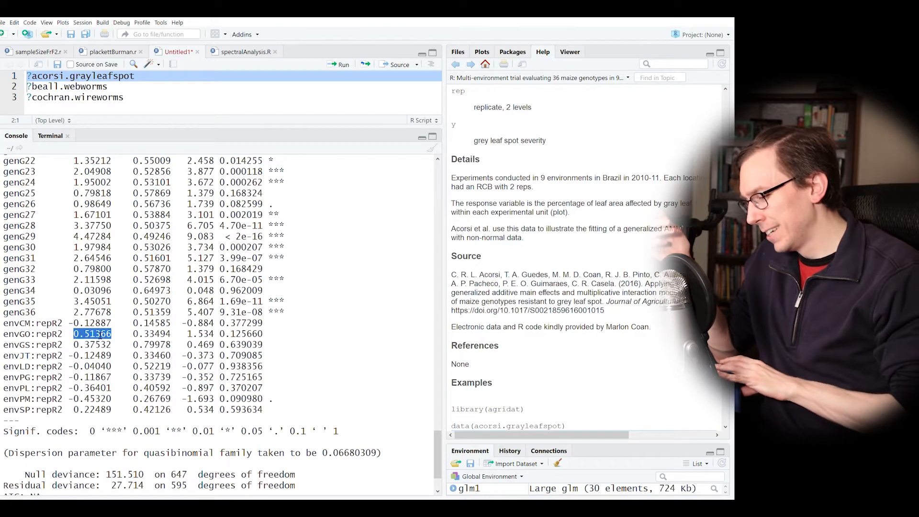
{"action": "double_click", "coordinate": [30, 335]}
{"action": "double_click", "coordinate": [91, 335]}
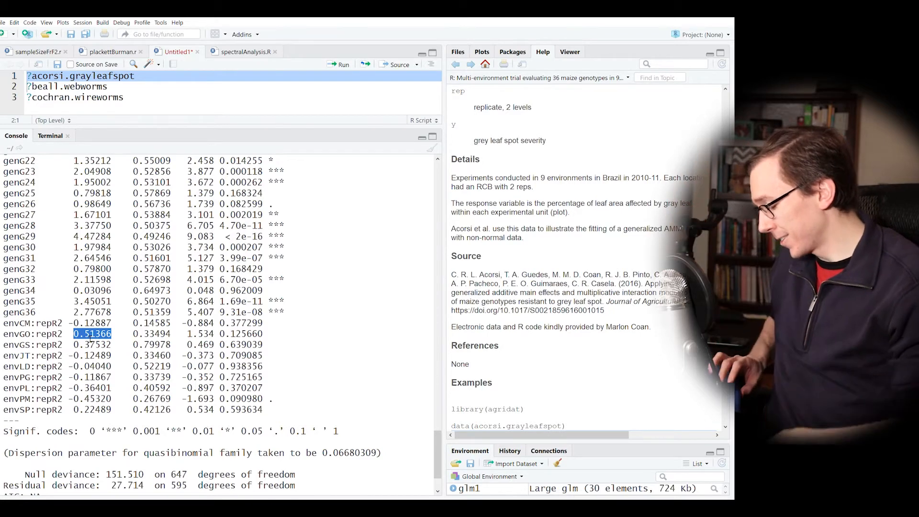
{"action": "triple_click", "coordinate": [242, 400]}
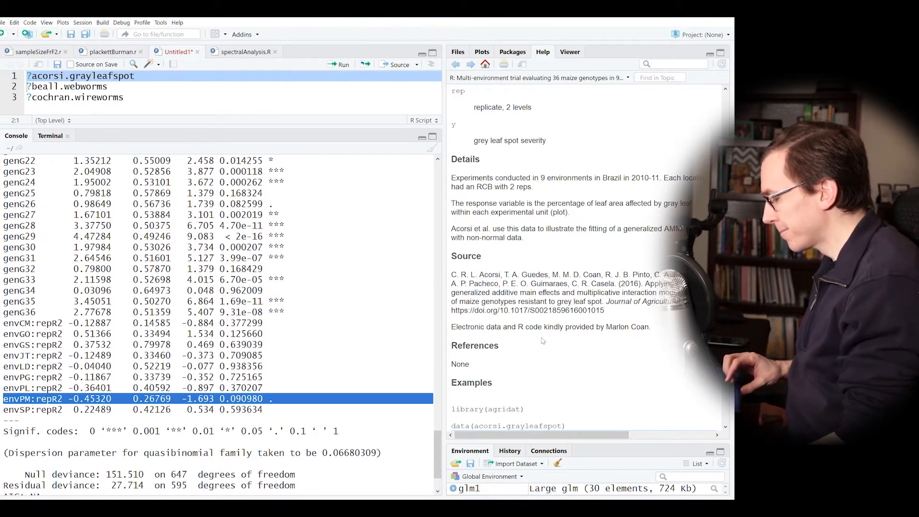
- Review the genotype coefficients and their significance in the glm1 summary, including genG33 and genG35
{"action": "scroll", "coordinate": [543, 340], "scroll_direction": "down", "scroll_amount": 2}
{"action": "scroll", "coordinate": [542, 340], "scroll_direction": "down", "scroll_amount": 2}
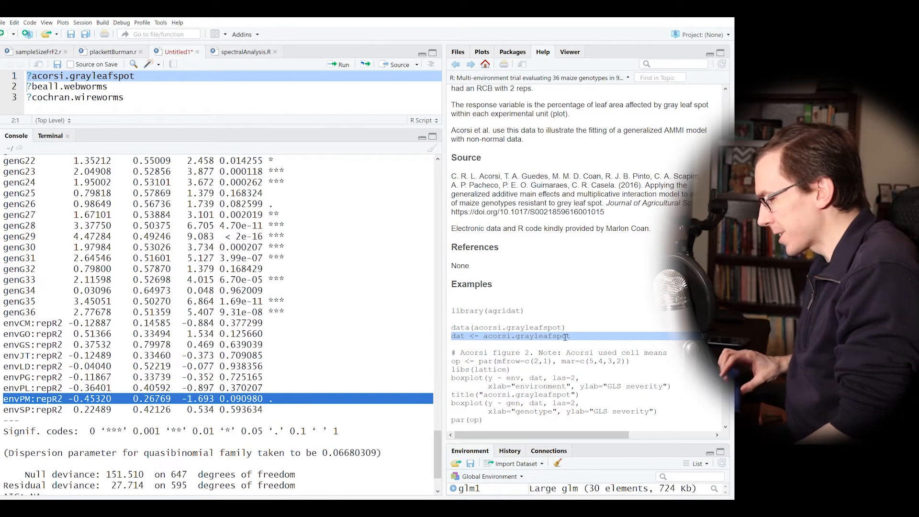
{"action": "triple_click", "coordinate": [241, 281]}
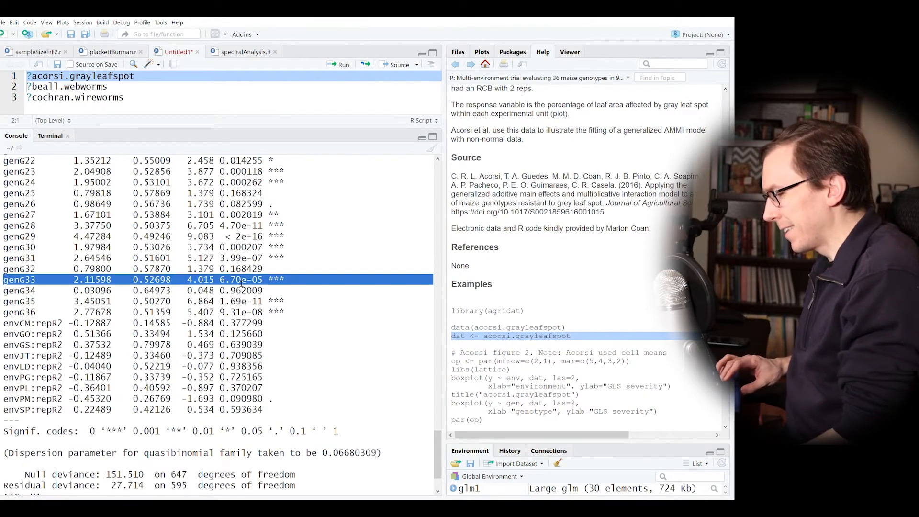
{"action": "triple_click", "coordinate": [246, 302]}
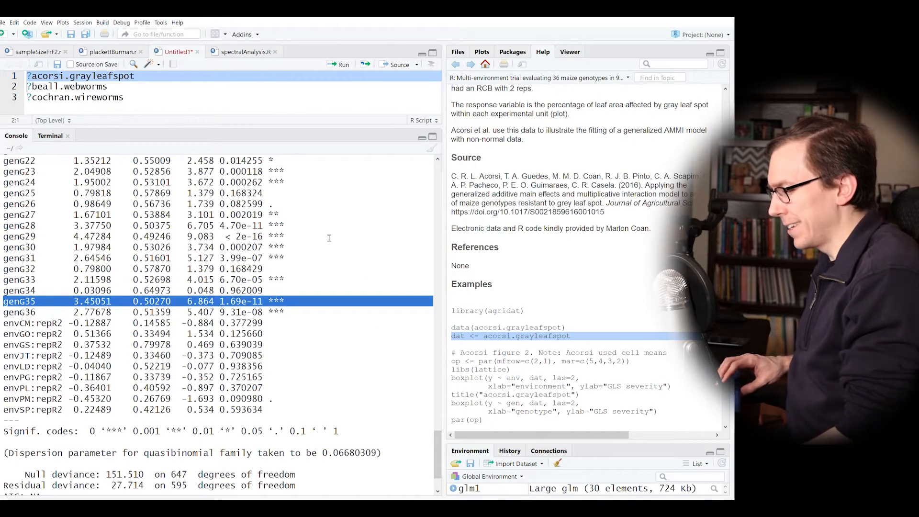
{"action": "scroll", "coordinate": [329, 238], "scroll_direction": "up", "scroll_amount": 6}
{"action": "scroll", "coordinate": [329, 238], "scroll_direction": "up", "scroll_amount": 3}
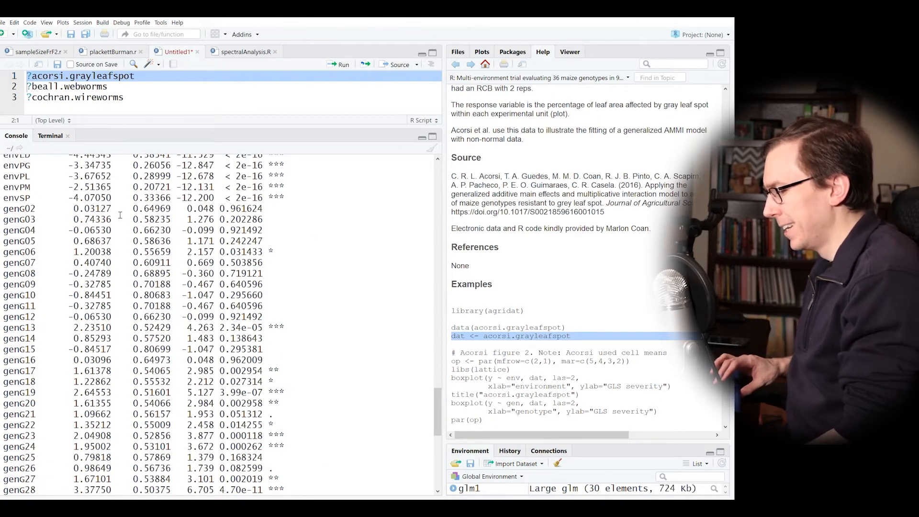
{"action": "scroll", "coordinate": [164, 324], "scroll_direction": "down", "scroll_amount": 2}
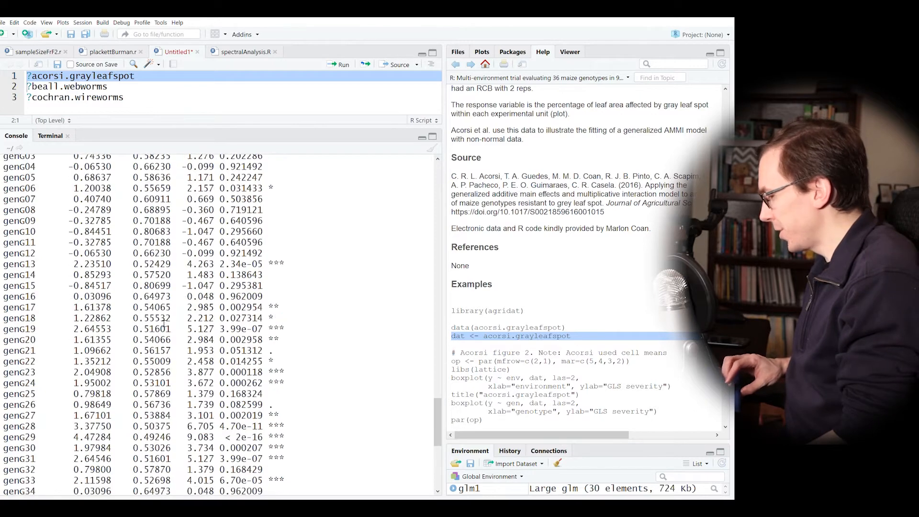
- Consult the GLM model examples on the help page and run anova(glm1) in the console
{"action": "scroll", "coordinate": [569, 278], "scroll_direction": "down", "scroll_amount": 3}
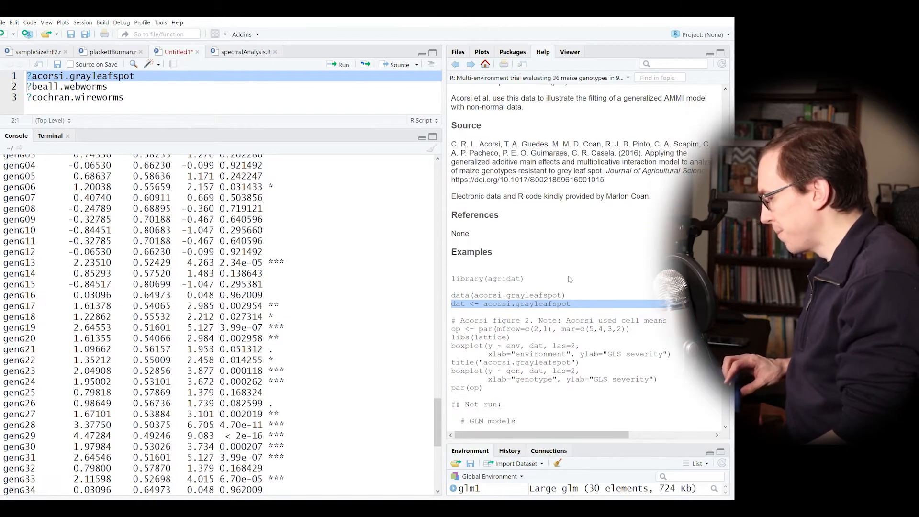
{"action": "scroll", "coordinate": [572, 279], "scroll_direction": "down", "scroll_amount": 2}
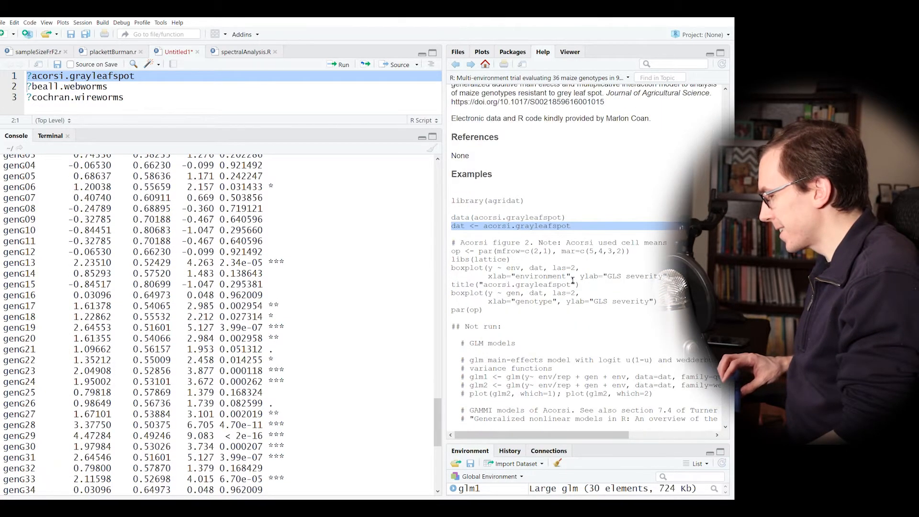
{"action": "scroll", "coordinate": [569, 279], "scroll_direction": "down", "scroll_amount": 3}
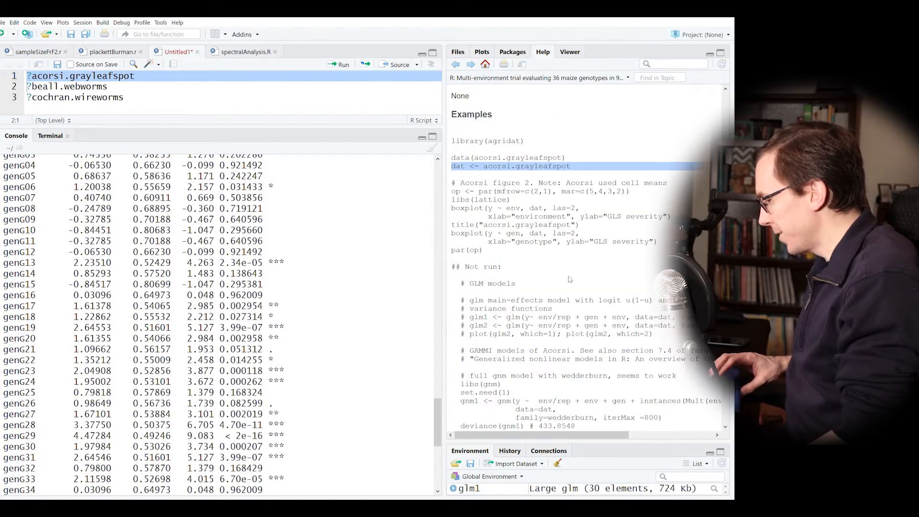
{"action": "scroll", "coordinate": [569, 279], "scroll_direction": "down", "scroll_amount": 1}
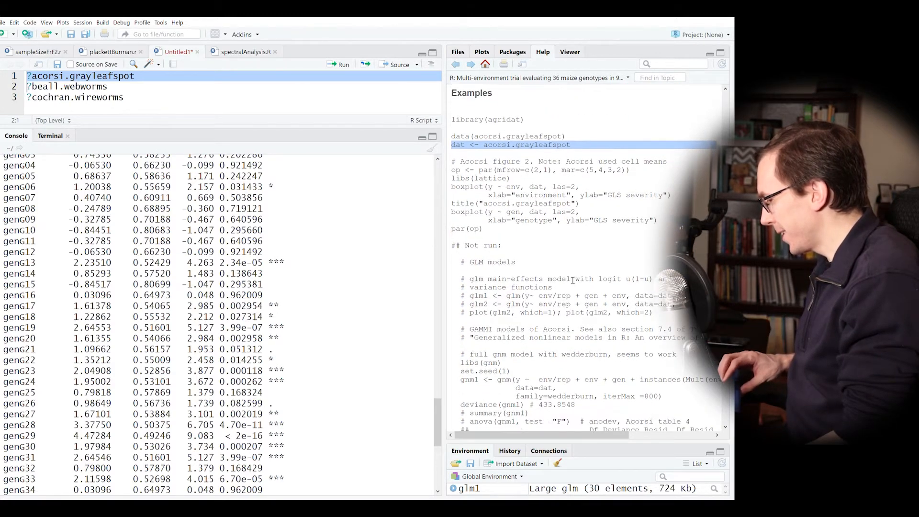
{"action": "scroll", "coordinate": [572, 280], "scroll_direction": "down", "scroll_amount": 2}
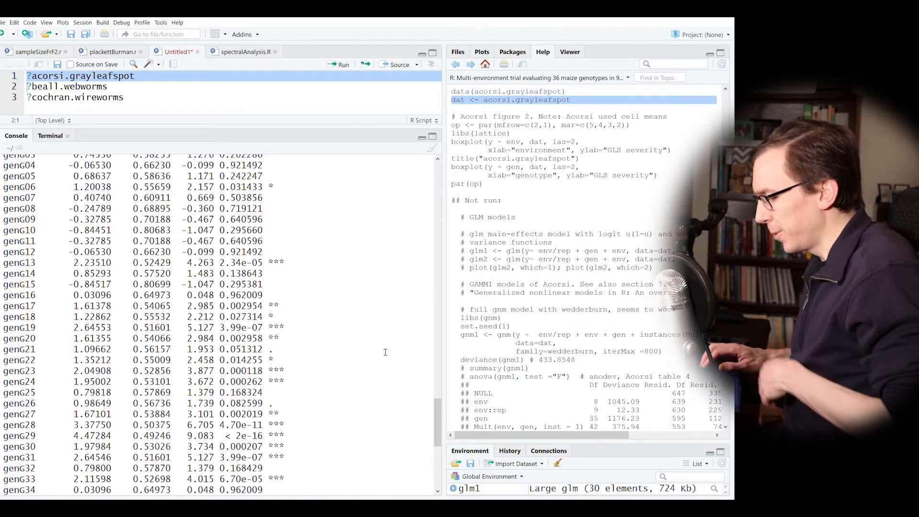
{"action": "type", "text": "anova"}
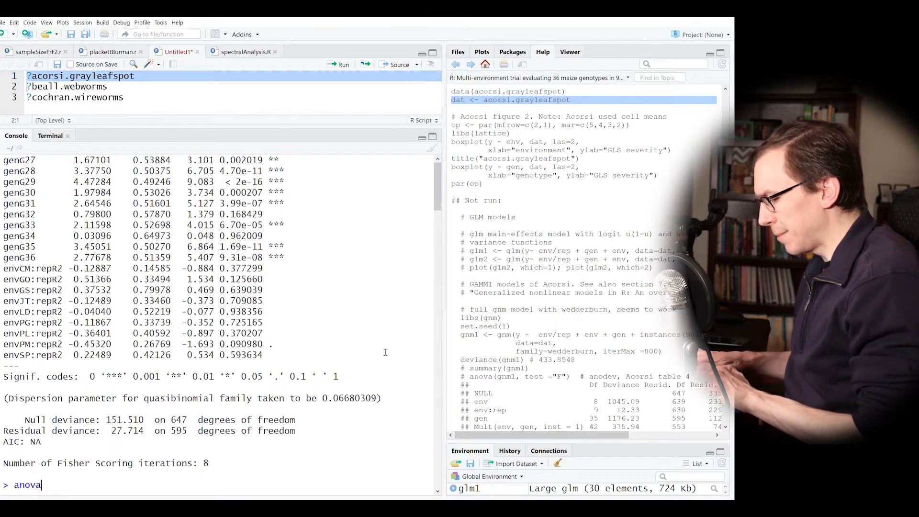
{"action": "type", "text": "(glm"}
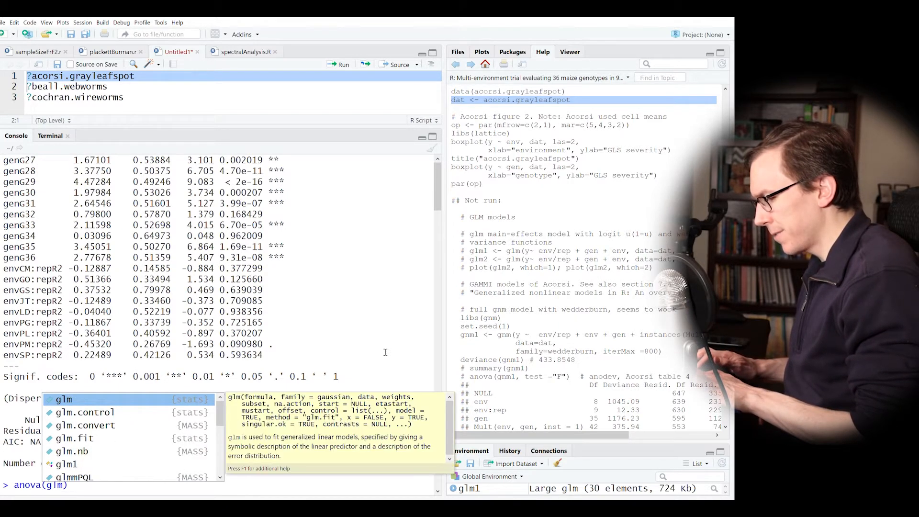
{"action": "type", "text": "1"}
{"action": "key", "text": "Return"}
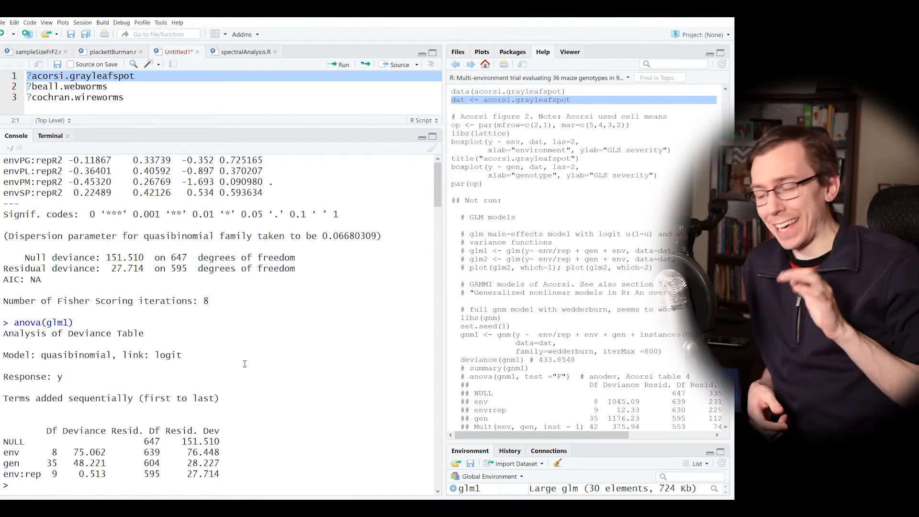
- Examine the degrees of freedom, deviance and residual deviance for env, gen and env:rep in the analysis of deviance table
{"action": "double_click", "coordinate": [58, 453]}
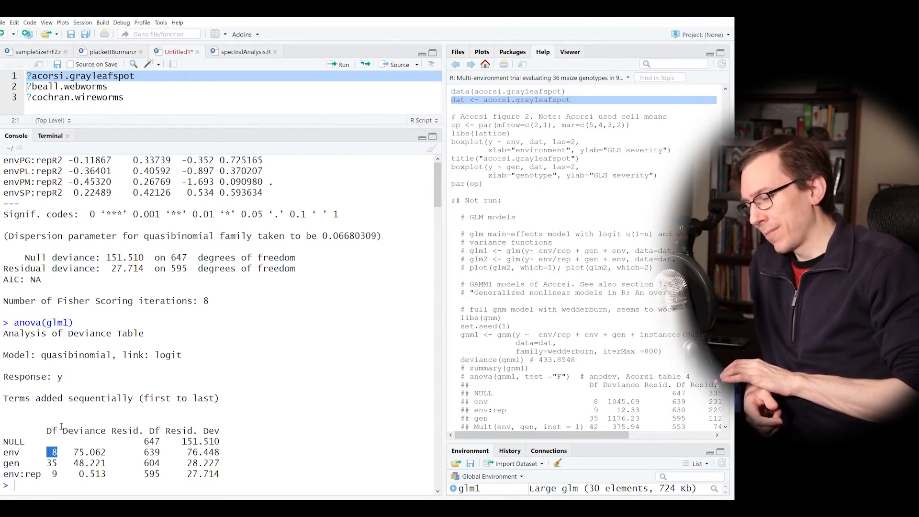
{"action": "left_click", "coordinate": [59, 465]}
{"action": "double_click", "coordinate": [59, 466]}
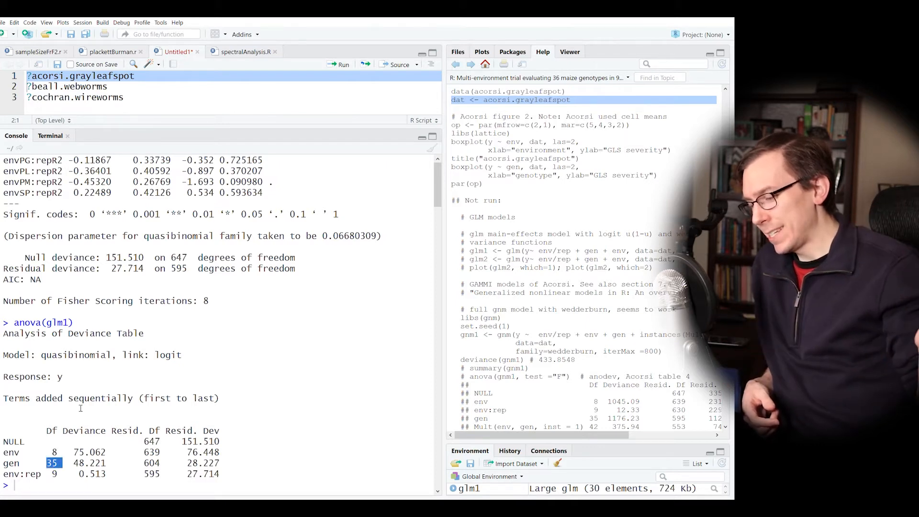
{"action": "double_click", "coordinate": [58, 474]}
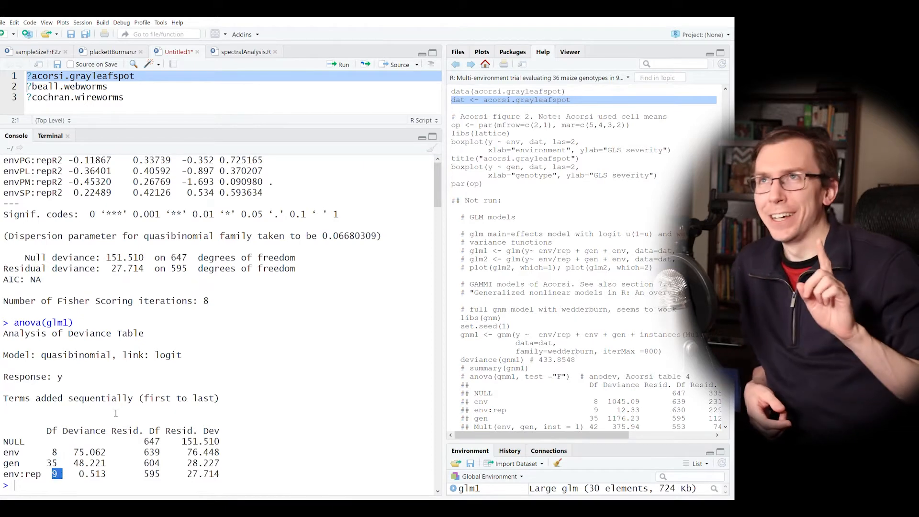
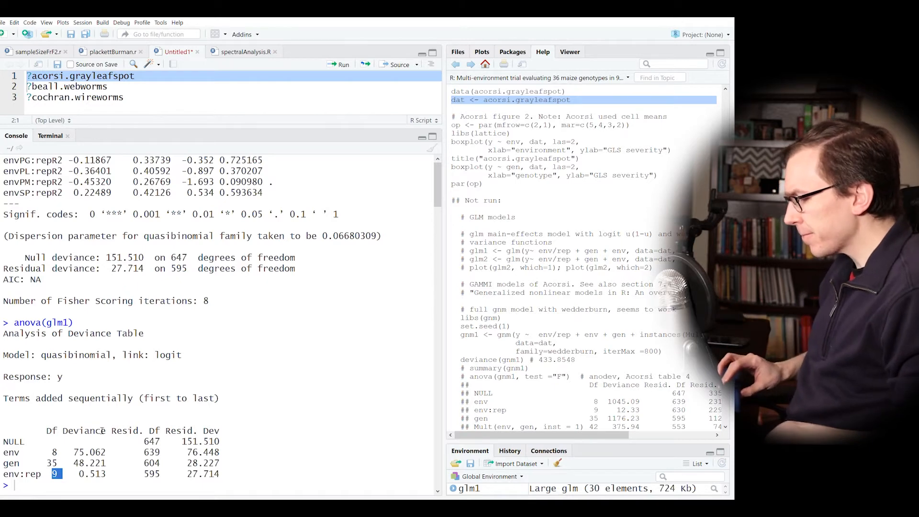
{"action": "left_click", "coordinate": [100, 434]}
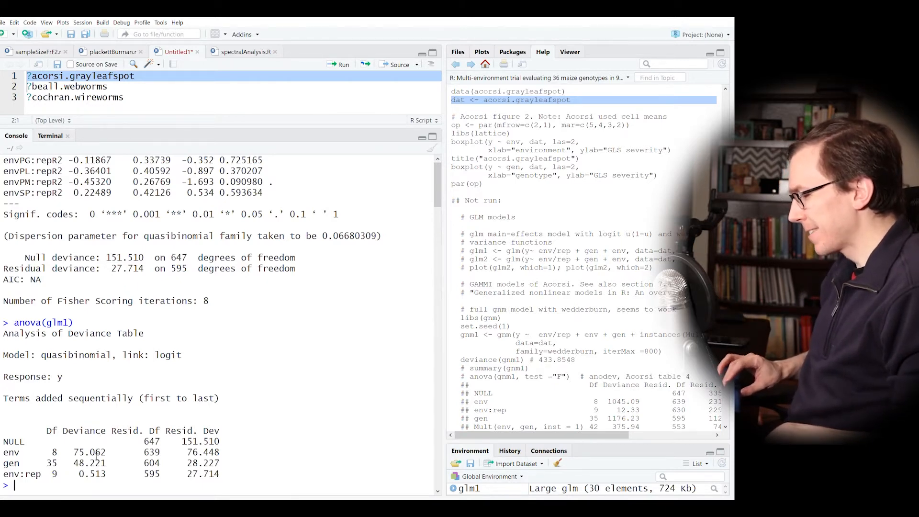
{"action": "double_click", "coordinate": [97, 453]}
{"action": "double_click", "coordinate": [94, 463]}
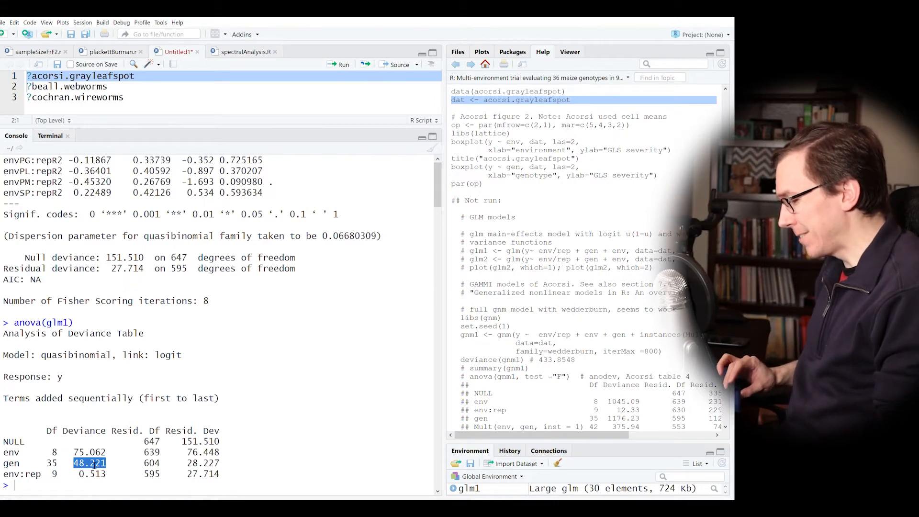
{"action": "double_click", "coordinate": [157, 431]}
{"action": "double_click", "coordinate": [159, 453]}
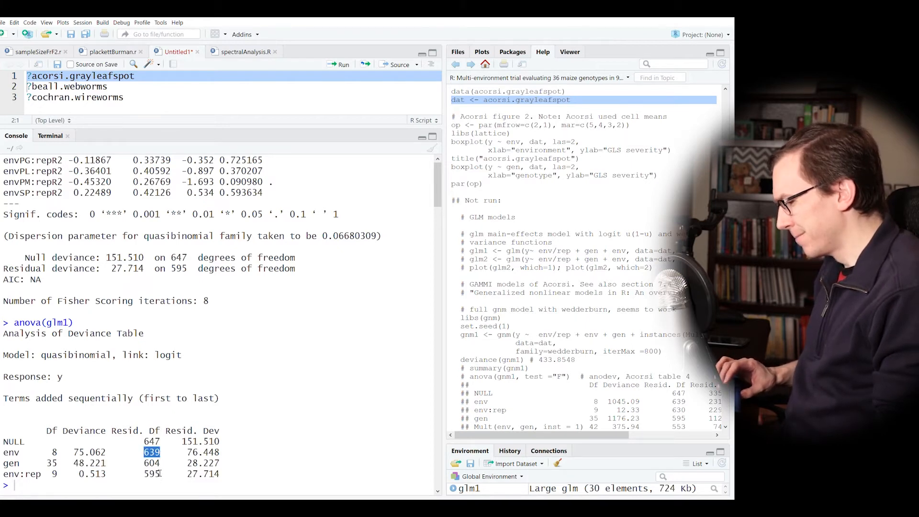
{"action": "left_click", "coordinate": [203, 451]}
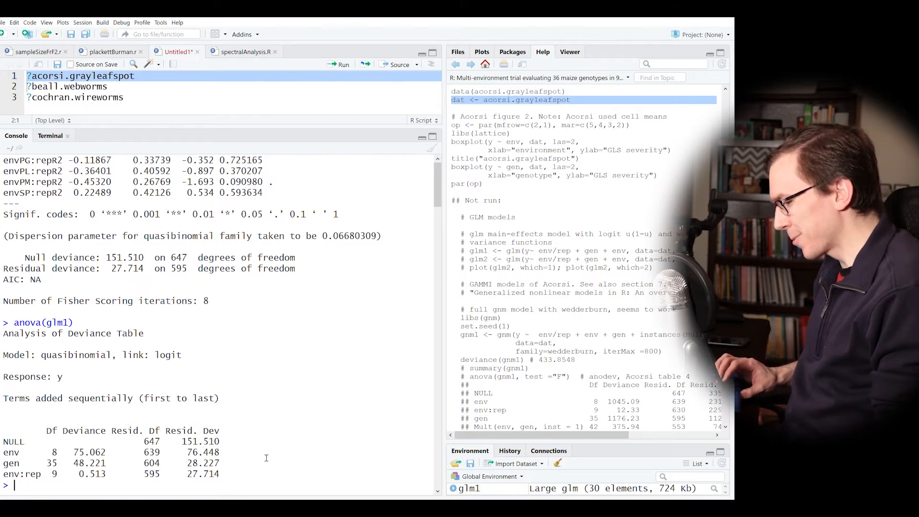
{"action": "double_click", "coordinate": [195, 452]}
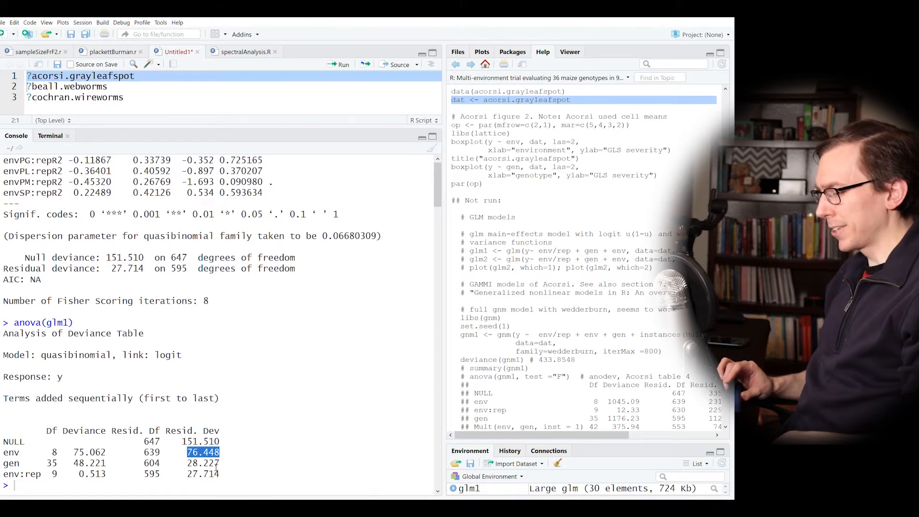
{"action": "left_click", "coordinate": [246, 452]}
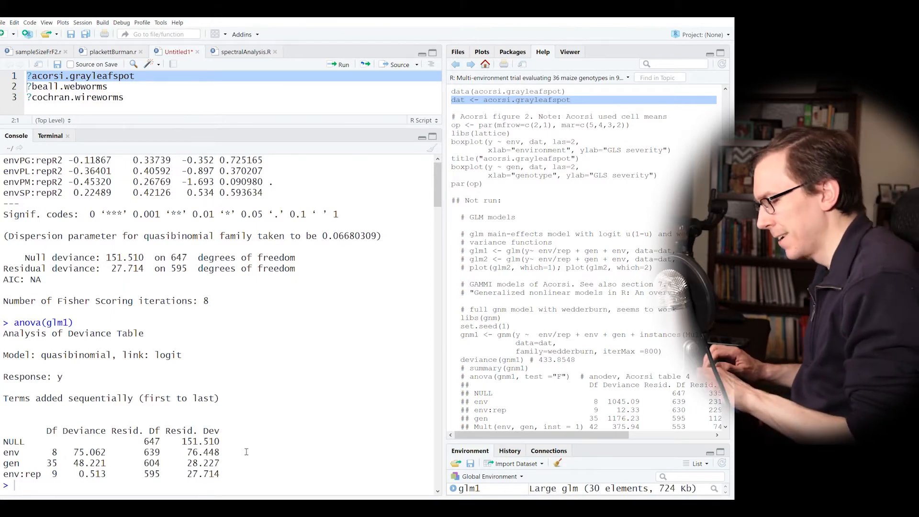
{"action": "key", "text": "Up"}
{"action": "key", "text": "Down"}
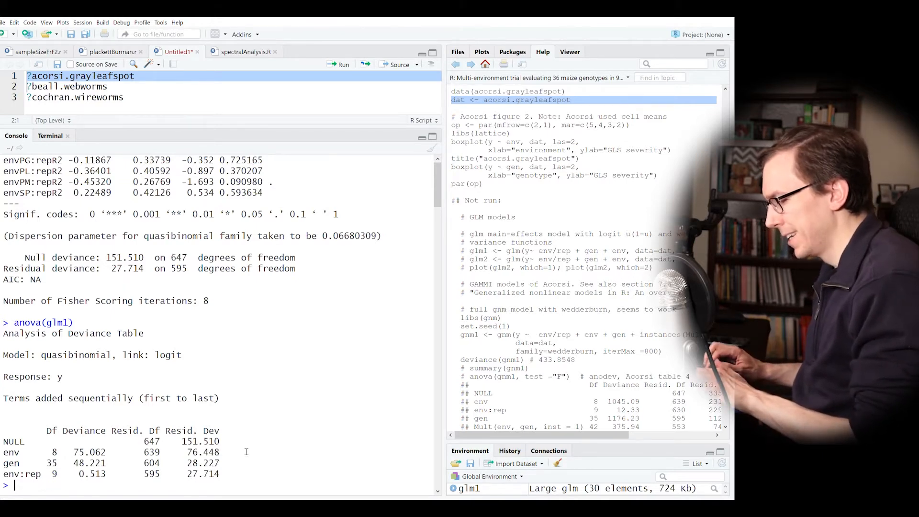
- Open the help page for anova.glm and read which options its test argument accepts
{"action": "key", "text": "Up"}
{"action": "key", "text": "Left"}
{"action": "key", "text": "Left"}
{"action": "key", "text": "Left"}
{"action": "key", "text": "Left"}
{"action": "key", "text": "Left"}
{"action": "key", "text": "Left"}
{"action": "type", "text": ".g"}
{"action": "key", "text": "BackSpace"}
{"action": "key", "text": "Right"}
{"action": "key", "text": "Right"}
{"action": "key", "text": "BackSpace"}
{"action": "key", "text": "BackSpace"}
{"action": "key", "text": "BackSpace"}
{"action": "key", "text": "BackSpace"}
{"action": "key", "text": "BackSpace"}
{"action": "key", "text": "BackSpace"}
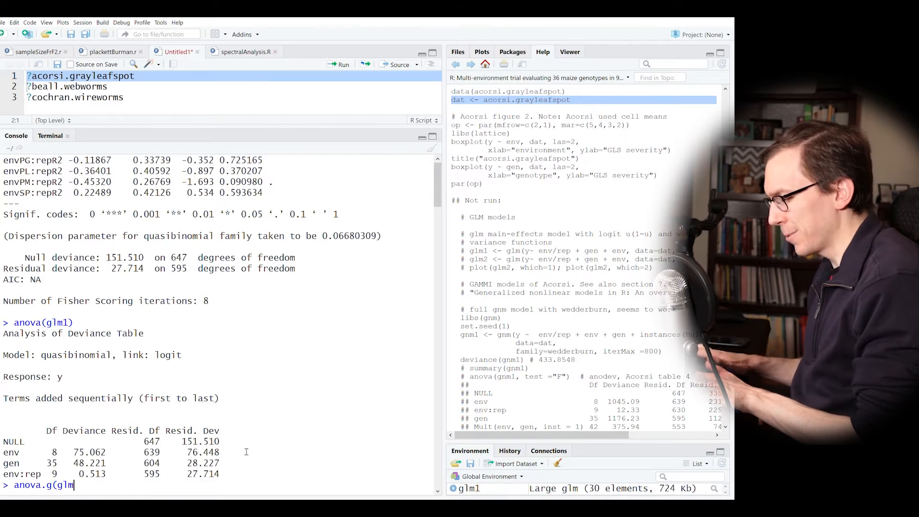
{"action": "key", "text": "Tab"}
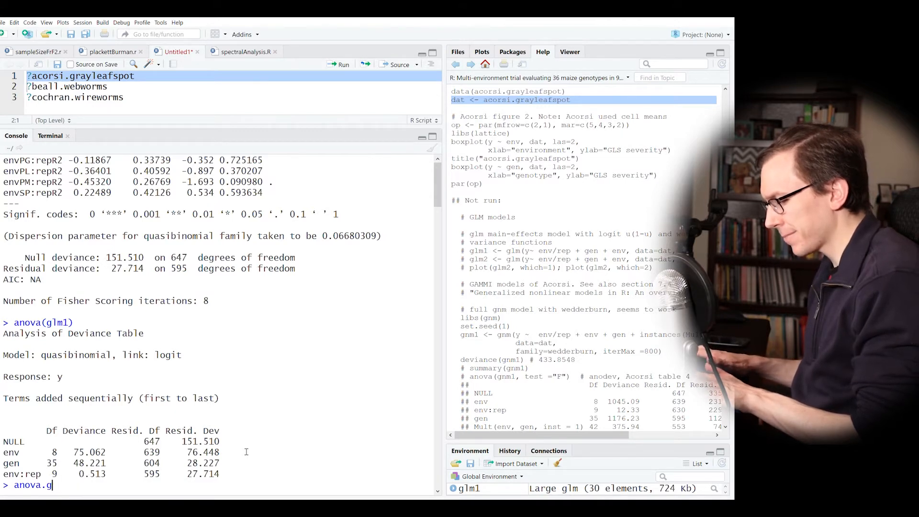
{"action": "type", "text": "lm"}
{"action": "type", "text": "?"}
{"action": "key", "text": "Return"}
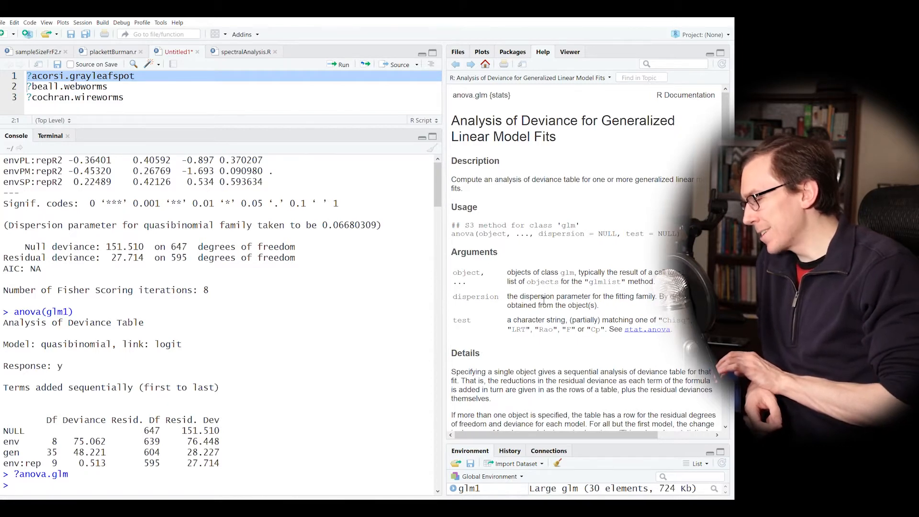
{"action": "triple_click", "coordinate": [543, 324]}
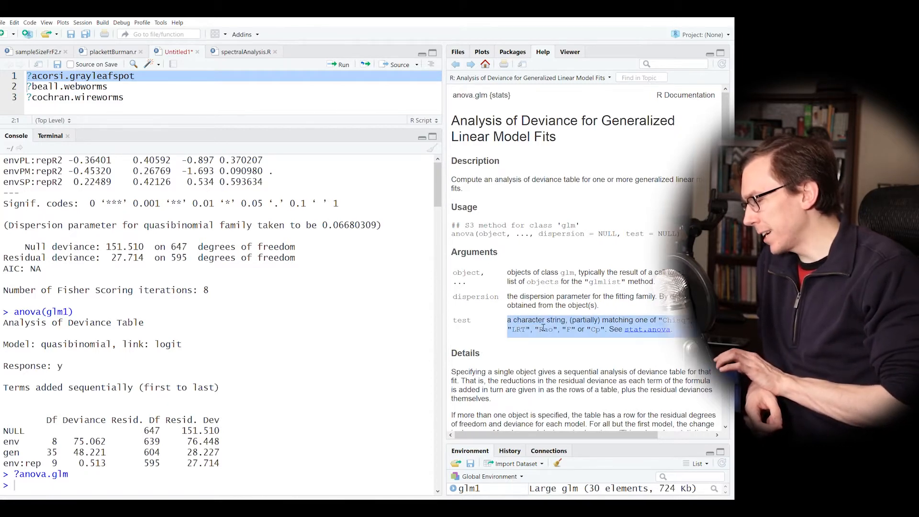
{"action": "left_click", "coordinate": [594, 319]}
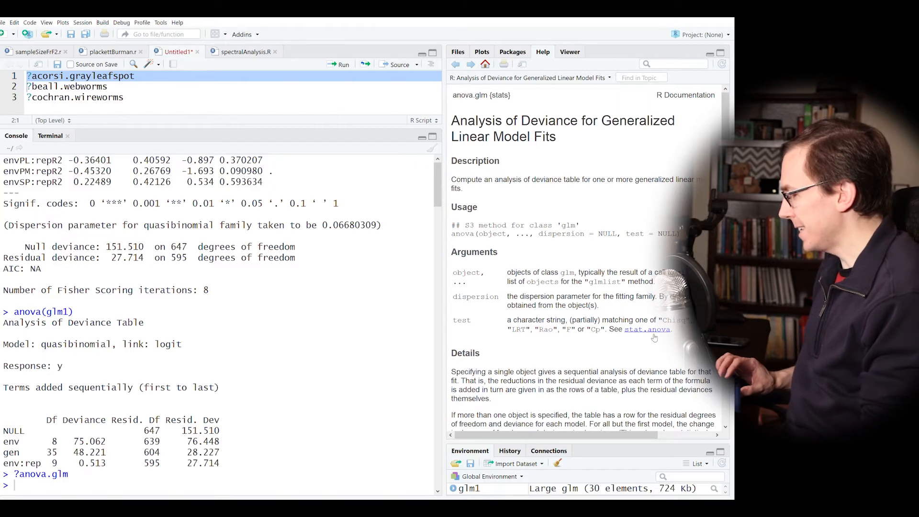
{"action": "scroll", "coordinate": [559, 330], "scroll_direction": "down", "scroll_amount": 1}
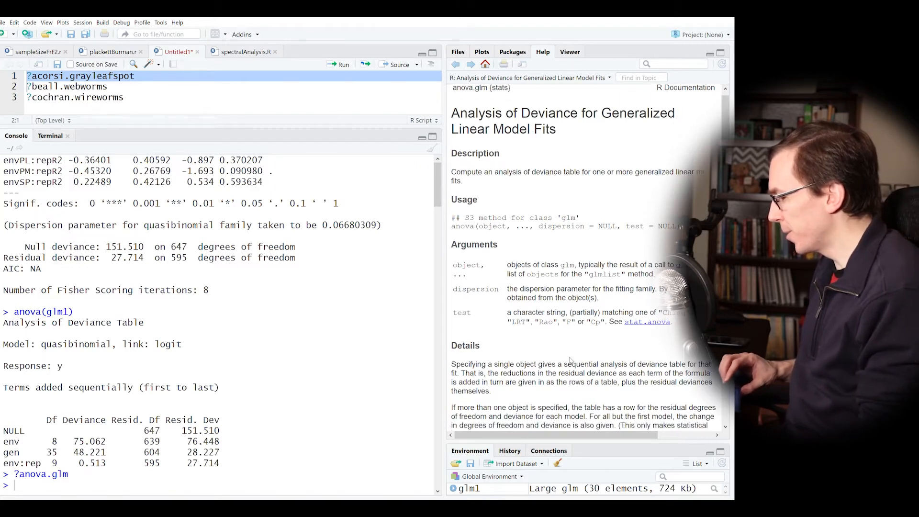
{"action": "double_click", "coordinate": [543, 306]}
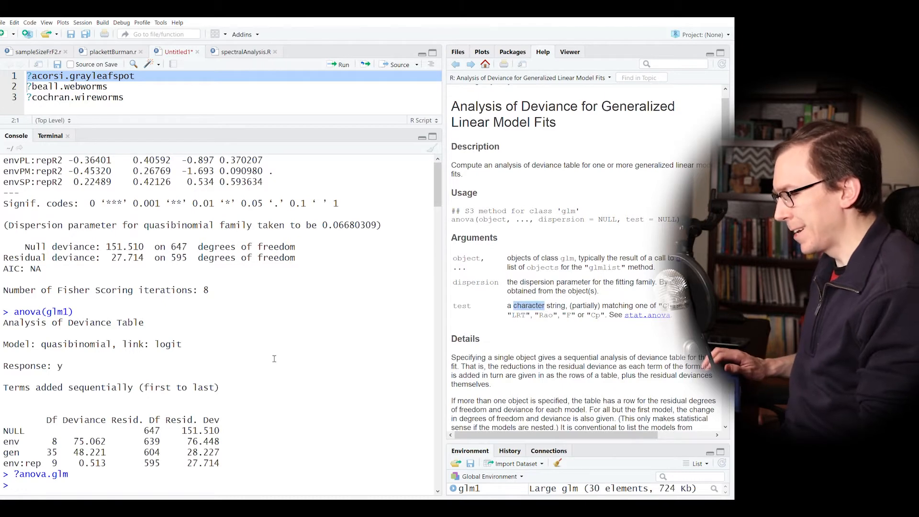
- Run the analysis of deviance on glm1 with a likelihood ratio test, anova(glm1,test="LRT")
{"action": "type", "text": "anova(glm1,"}
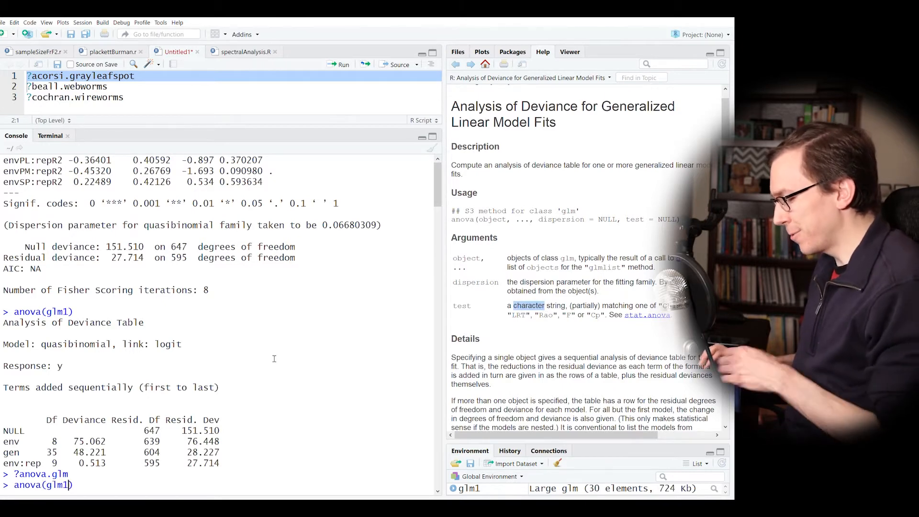
{"action": "type", "text": "test="}
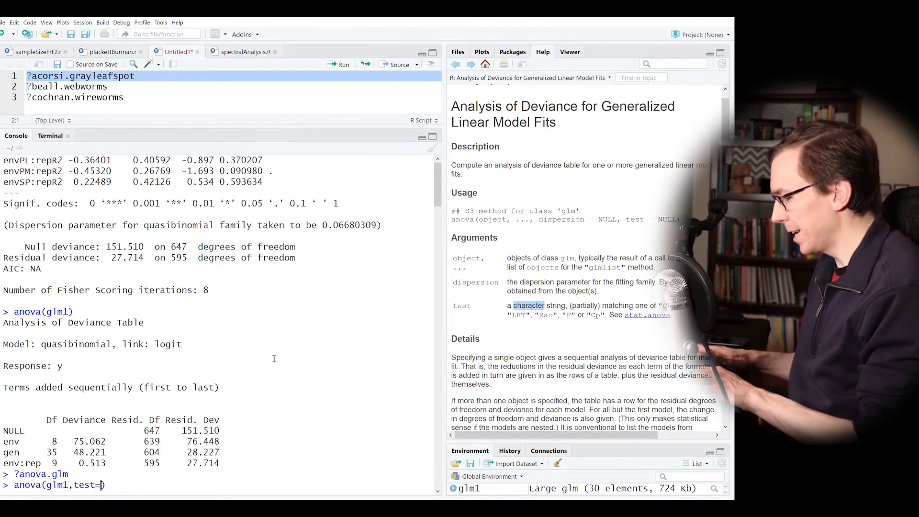
{"action": "type", "text": "\""}
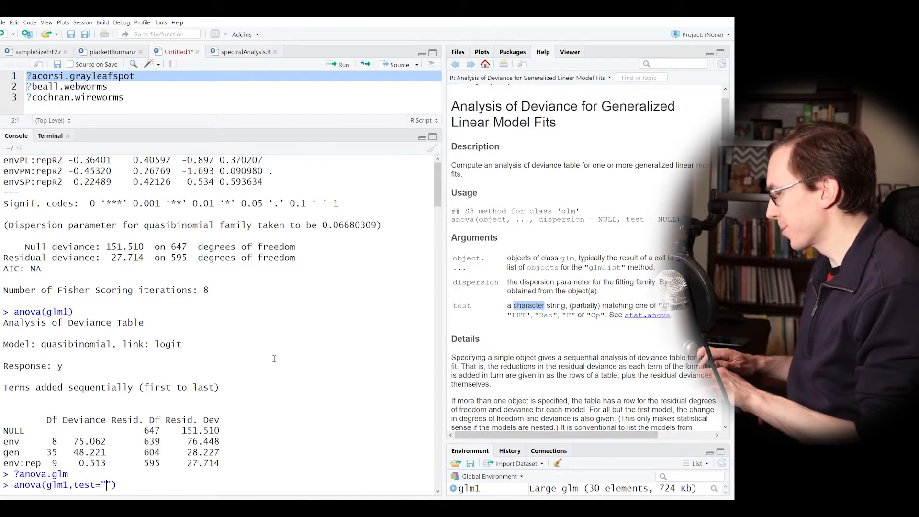
{"action": "type", "text": "LRT"}
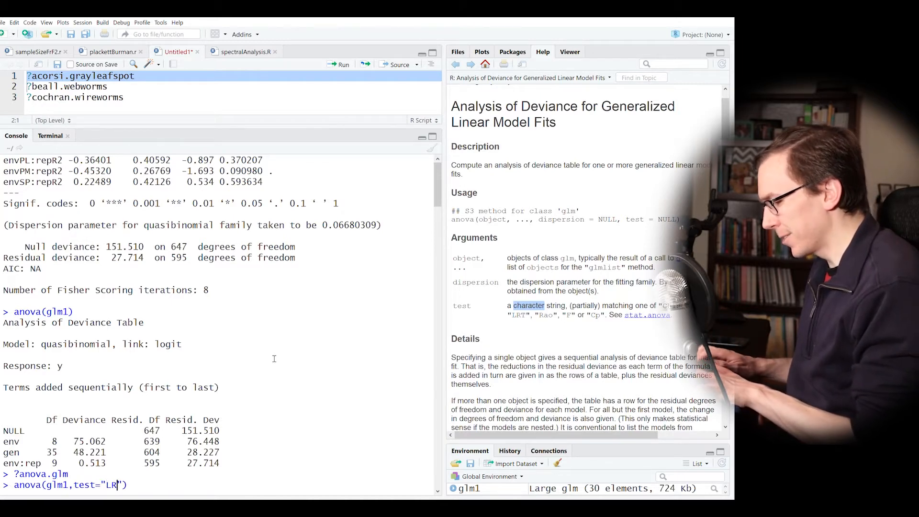
{"action": "key", "text": "Return"}
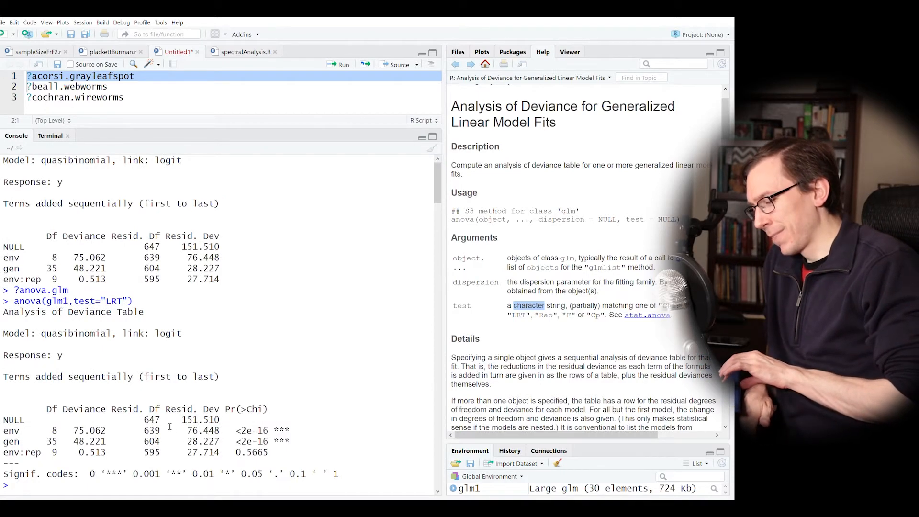
- Examine the deviances and chi-squared p-values for env, gen and env:rep in the likelihood ratio test table
{"action": "double_click", "coordinate": [266, 431]}
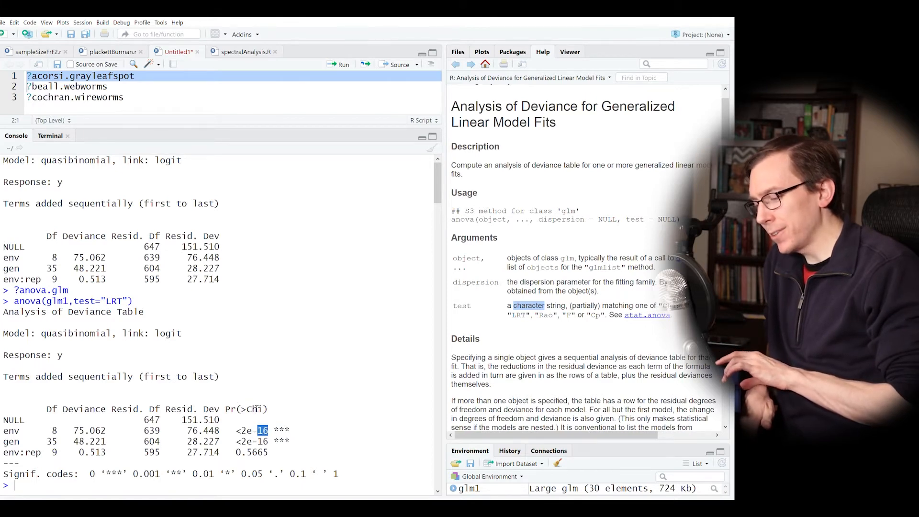
{"action": "double_click", "coordinate": [256, 409]}
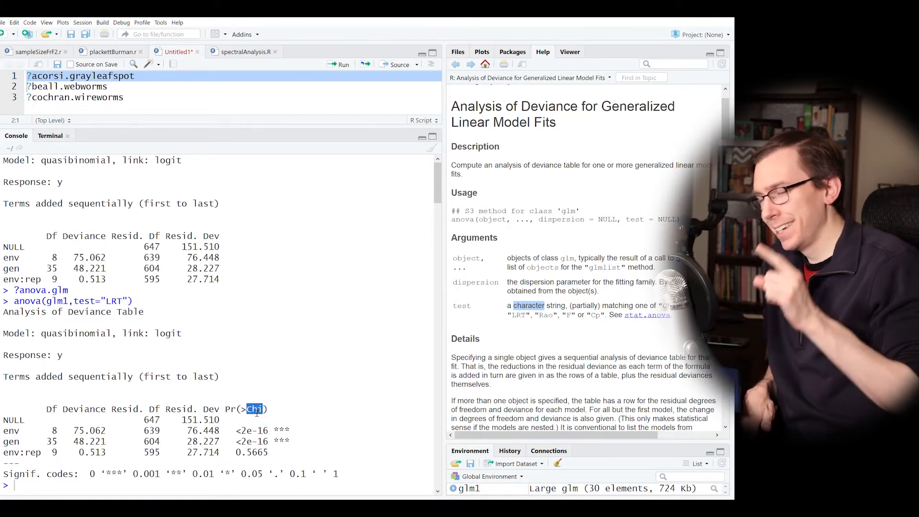
{"action": "triple_click", "coordinate": [30, 434]}
{"action": "triple_click", "coordinate": [28, 445]}
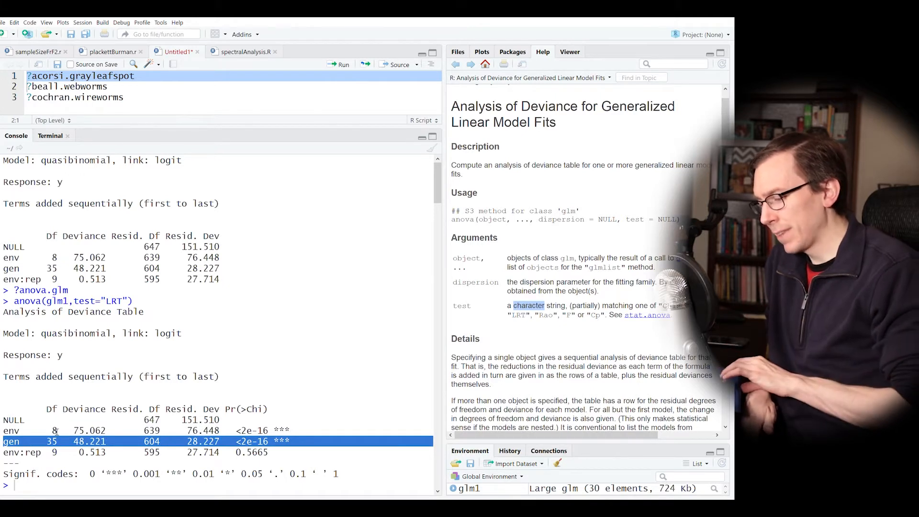
{"action": "triple_click", "coordinate": [52, 454]}
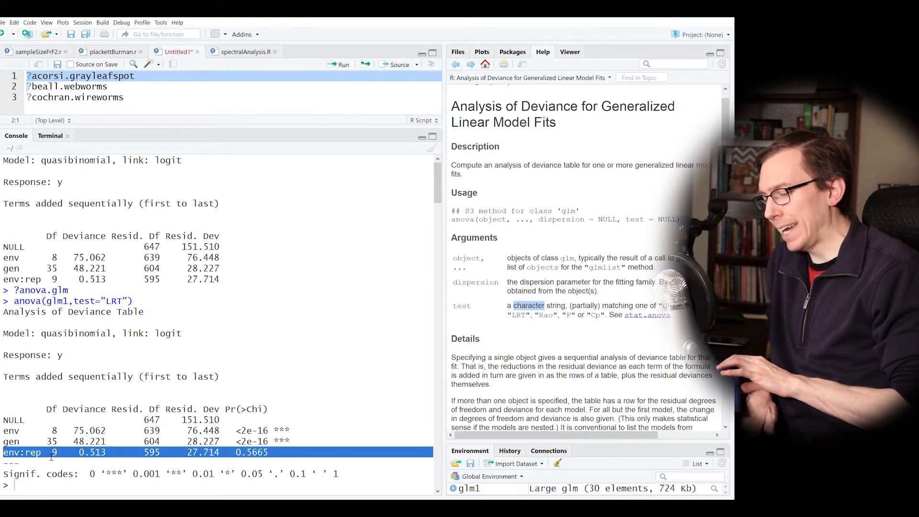
{"action": "left_click_drag", "start_coordinate": [79, 452], "coordinate": [88, 458]}
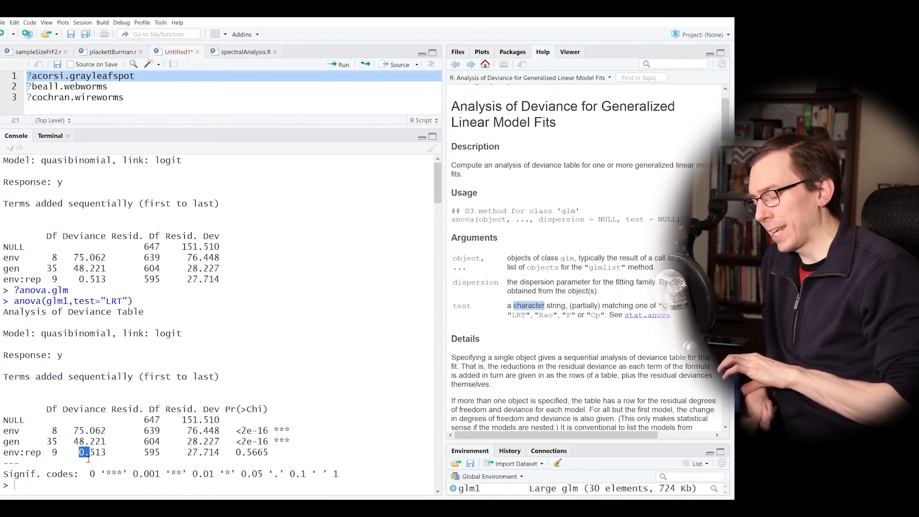
{"action": "double_click", "coordinate": [97, 458]}
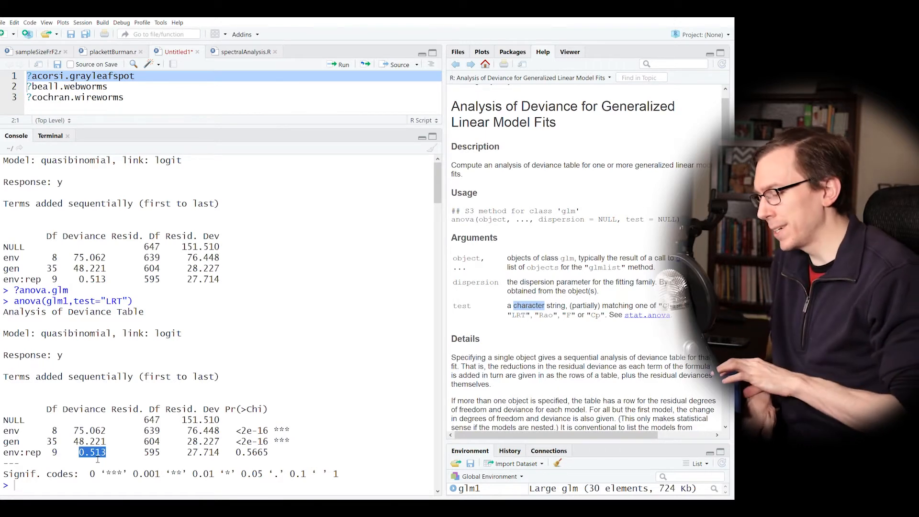
{"action": "left_click", "coordinate": [97, 458]}
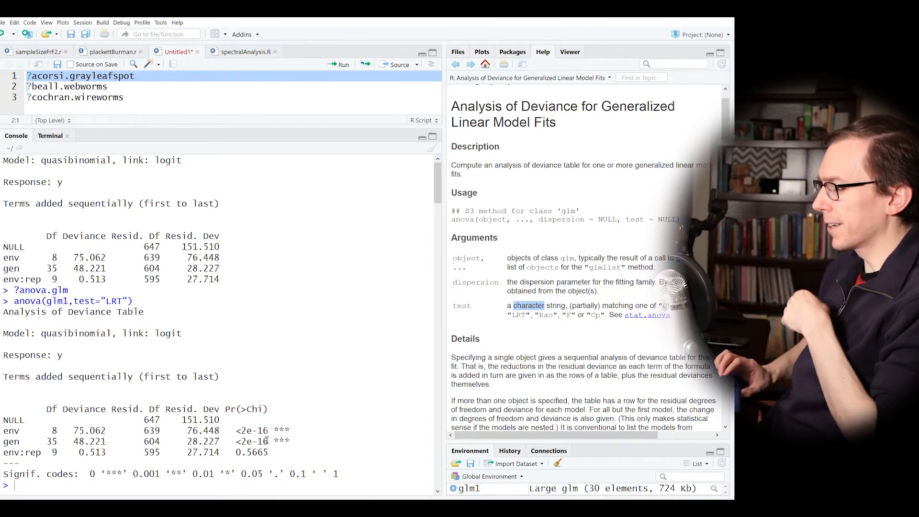
{"action": "double_click", "coordinate": [91, 430]}
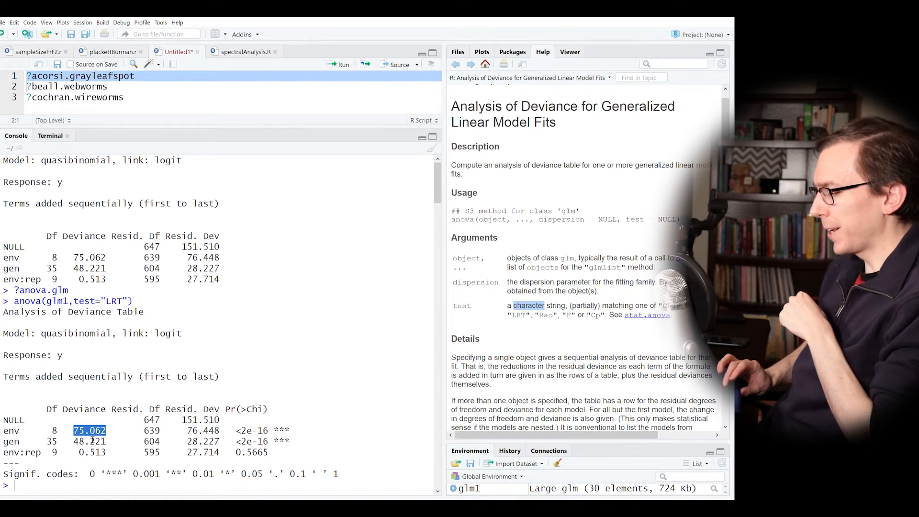
{"action": "double_click", "coordinate": [83, 409]}
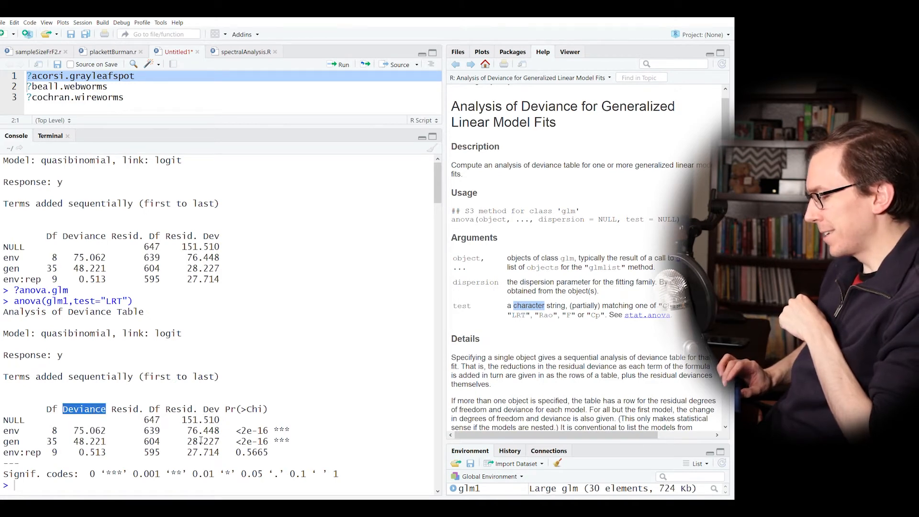
{"action": "double_click", "coordinate": [251, 409]}
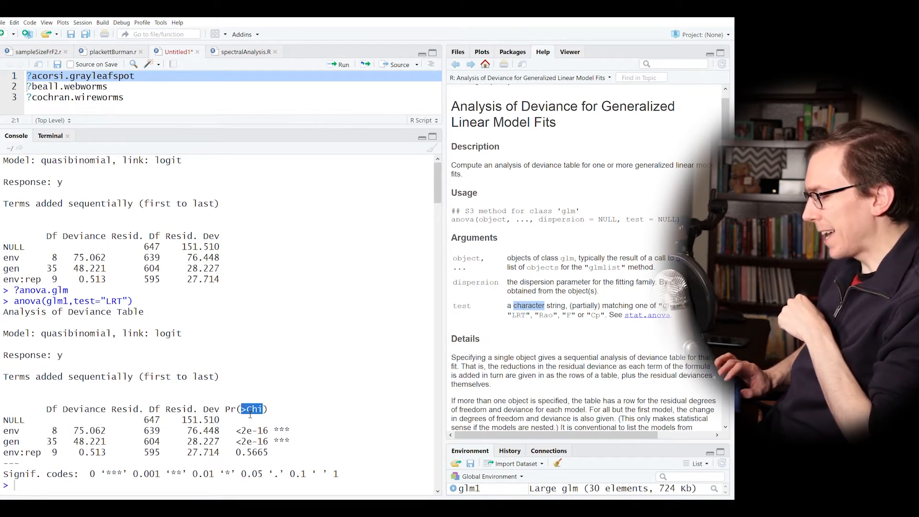
{"action": "left_click", "coordinate": [335, 399]}
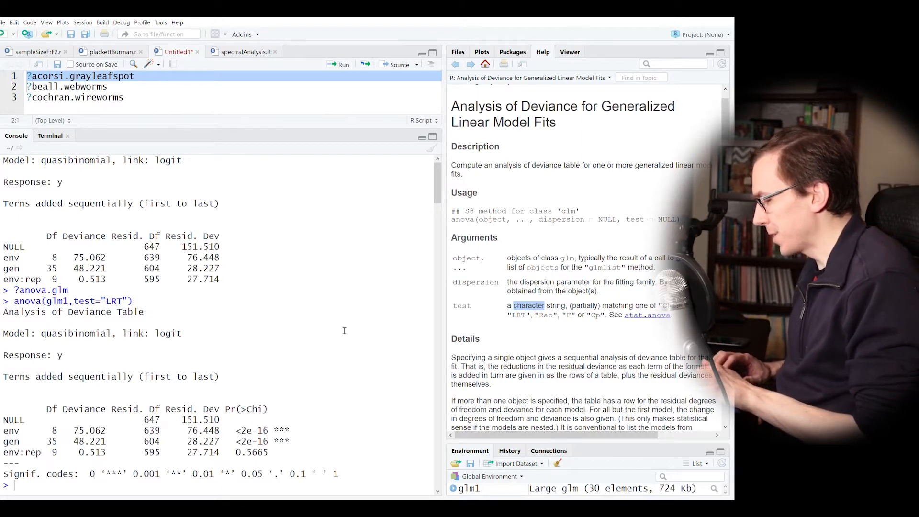
- Rerun the analysis of deviance on glm1 with the chi-squared test, anova(glm1,test="Chisq")
{"action": "key", "text": "Up"}
{"action": "key", "text": "BackSpace"}
{"action": "key", "text": "BackSpace"}
{"action": "key", "text": "BackSpace"}
{"action": "type", "text": "Chi"}
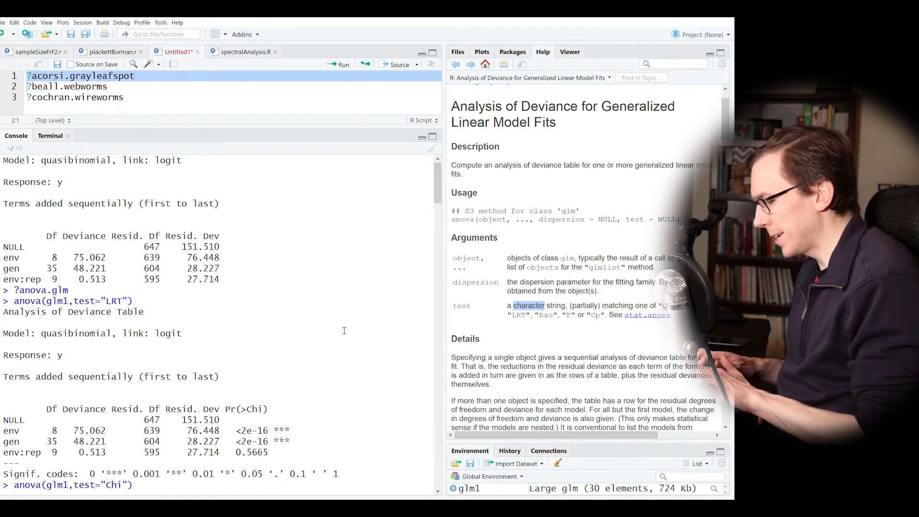
{"action": "type", "text": "sq"}
{"action": "key", "text": "Return"}
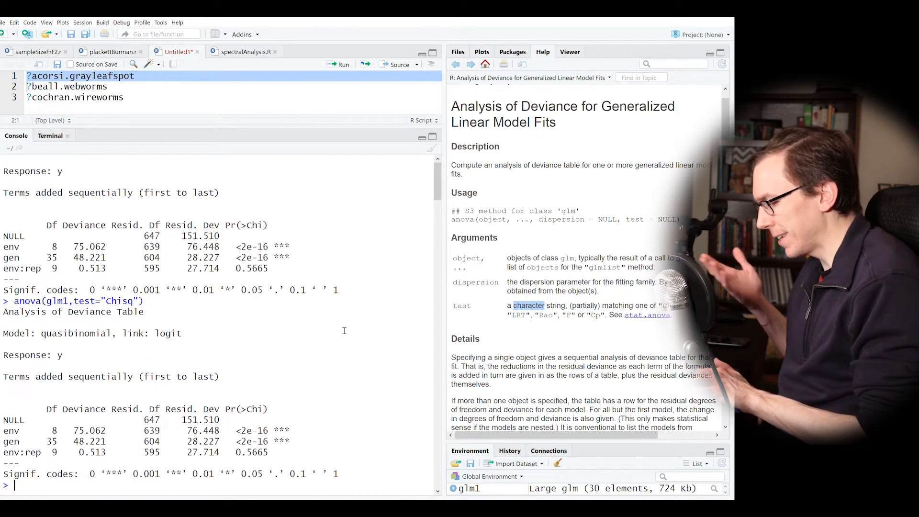
- Rerun the analysis of deviance on glm1 with the F test, anova(glm1,test="F")
{"action": "key", "text": "Up"}
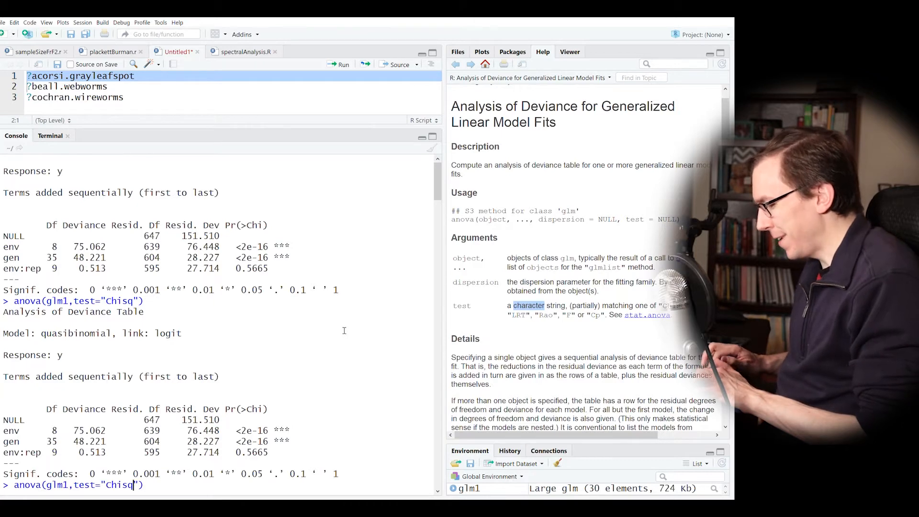
{"action": "key", "text": "BackSpace"}
{"action": "key", "text": "BackSpace"}
{"action": "key", "text": "BackSpace"}
{"action": "key", "text": "BackSpace"}
{"action": "key", "text": "BackSpace"}
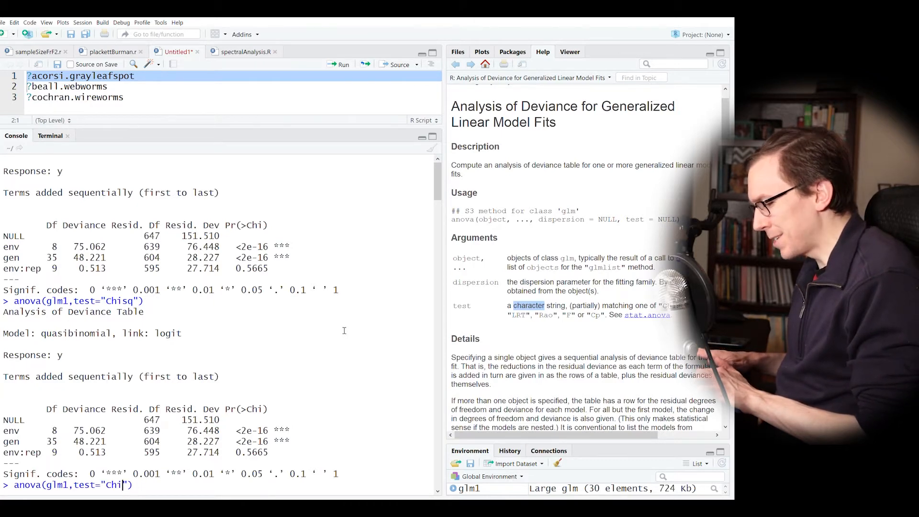
{"action": "type", "text": "F"}
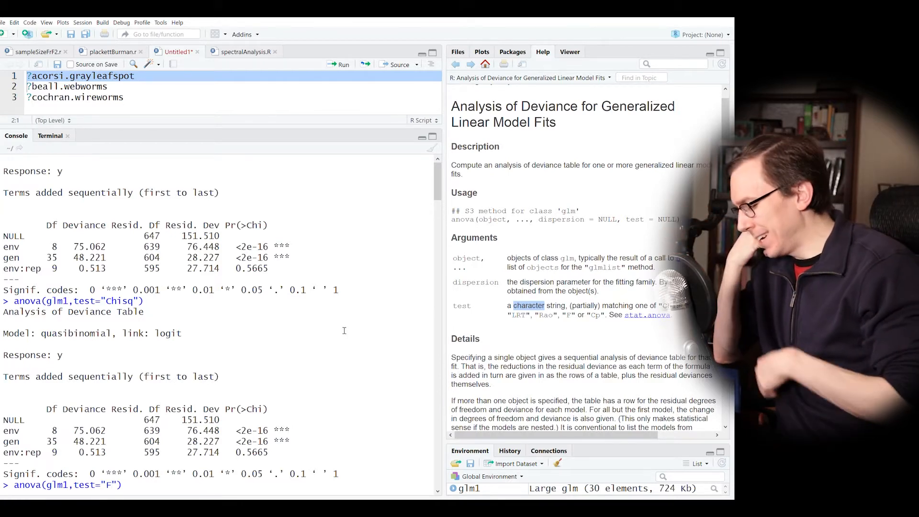
{"action": "key", "text": "Return"}
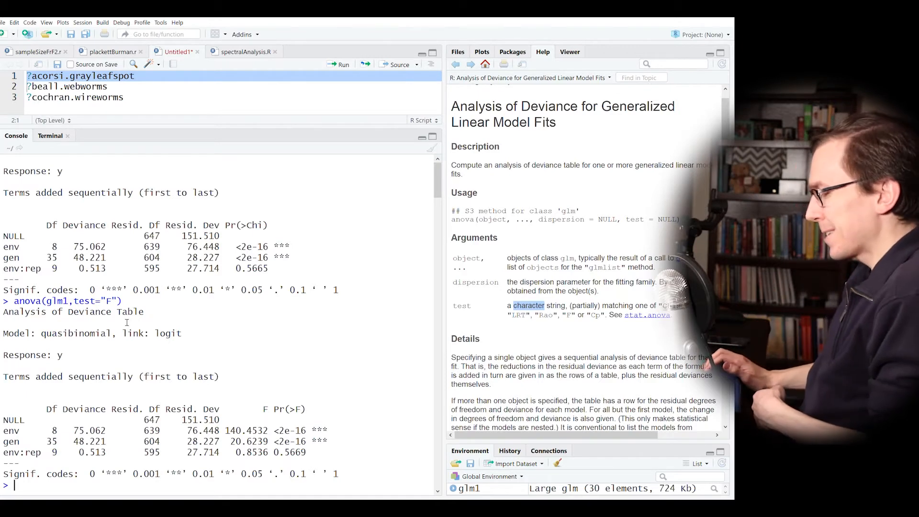
- Open the help page for the GLM analysis of deviance method with ?anova.glm
{"action": "key", "text": "Up"}
{"action": "key", "text": "Left"}
{"action": "key", "text": "Left"}
{"action": "key", "text": "Left"}
{"action": "key", "text": "Left"}
{"action": "key", "text": "Left"}
{"action": "key", "text": "Left"}
{"action": "key", "text": "Left"}
{"action": "key", "text": "Left"}
{"action": "key", "text": "Left"}
{"action": "key", "text": "Left"}
{"action": "key", "text": "Left"}
{"action": "key", "text": "Left"}
{"action": "key", "text": "Left"}
{"action": "key", "text": "Left"}
{"action": "key", "text": "Left"}
{"action": "key", "text": "Left"}
{"action": "key", "text": "Left"}
{"action": "key", "text": "Left"}
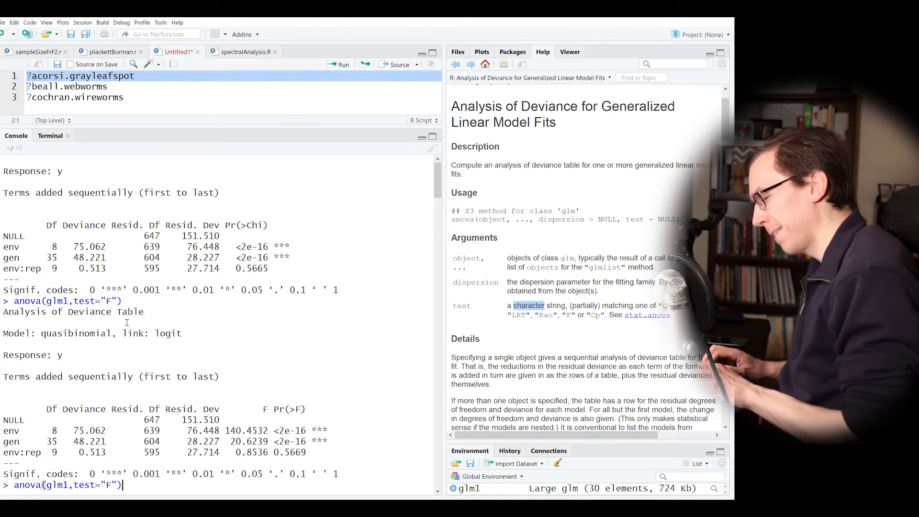
{"action": "key", "text": "Left"}
{"action": "key", "text": "BackSpace"}
{"action": "type", "text": "A"}
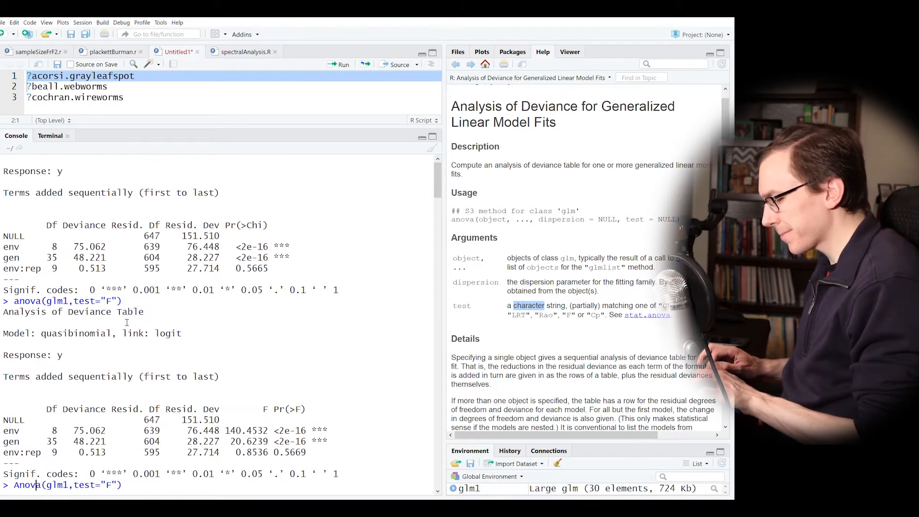
{"action": "type", "text": "?"}
{"action": "key", "text": "Right"}
{"action": "key", "text": "Right"}
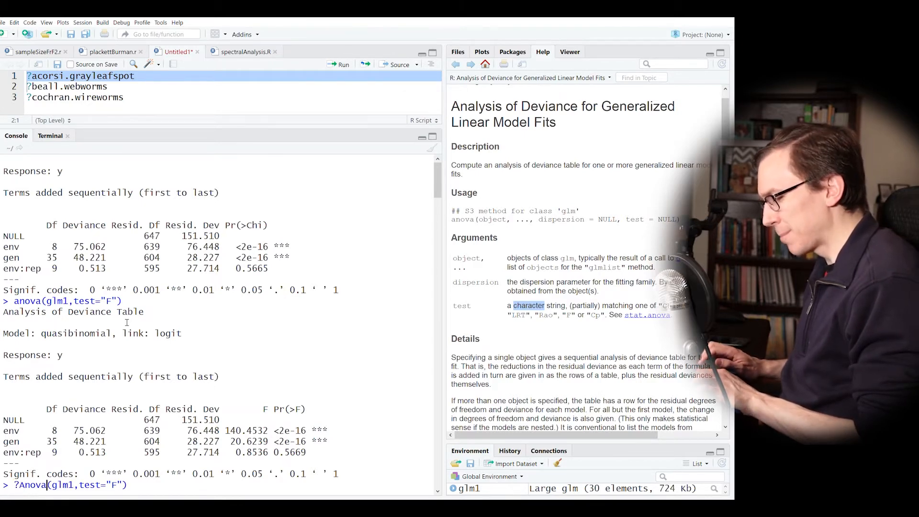
{"action": "key", "text": "BackSpace"}
{"action": "key", "text": "Delete"}
{"action": "key", "text": "Delete"}
{"action": "key", "text": "Delete"}
{"action": "key", "text": "Delete"}
{"action": "key", "text": "Delete"}
{"action": "key", "text": "Delete"}
{"action": "key", "text": "Delete"}
{"action": "key", "text": "Delete"}
{"action": "key", "text": "Delete"}
{"action": "key", "text": "Delete"}
{"action": "key", "text": "Delete"}
{"action": "key", "text": "Delete"}
{"action": "key", "text": "Delete"}
{"action": "key", "text": "Delete"}
{"action": "type", "text": "a.glm"}
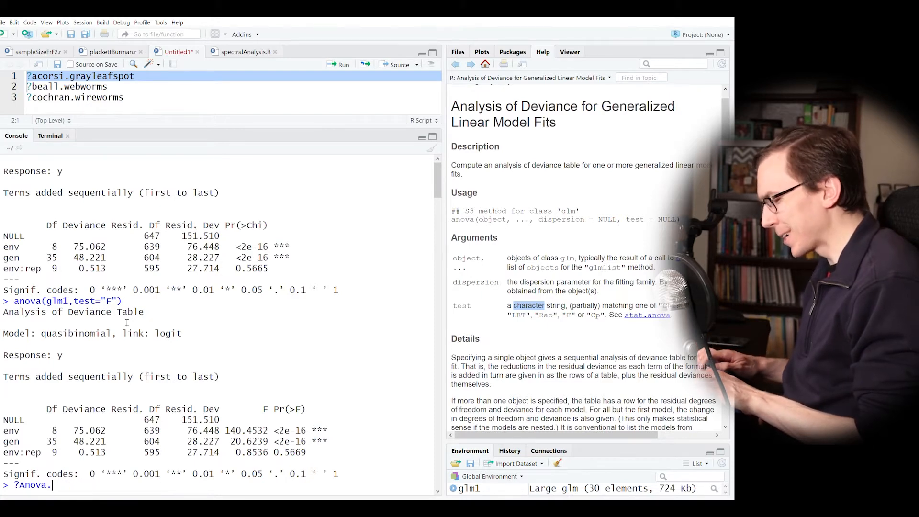
{"action": "key", "text": "Tab"}
{"action": "key", "text": "Return"}
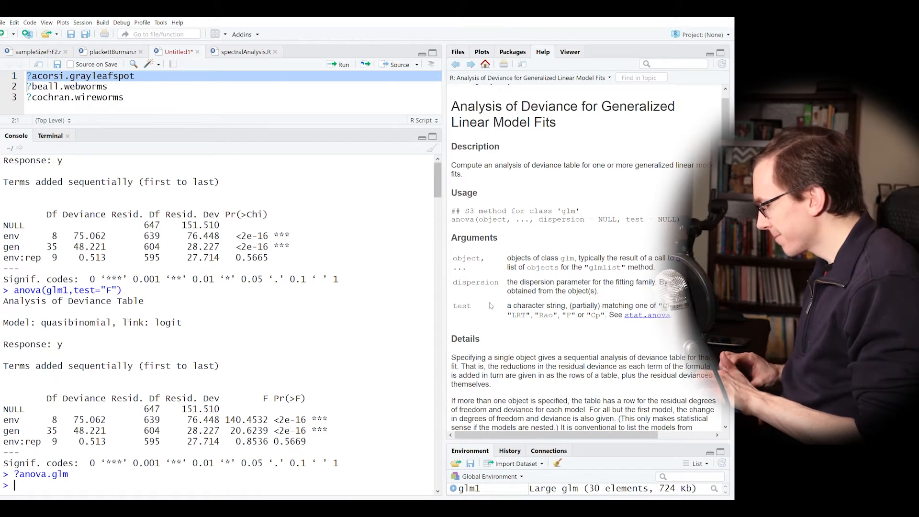
- Read the anova.glm help details on which test suits each family, including the notes on F tests and the gaussian family
{"action": "scroll", "coordinate": [494, 306], "scroll_direction": "down", "scroll_amount": 2}
{"action": "scroll", "coordinate": [494, 306], "scroll_direction": "down", "scroll_amount": 2}
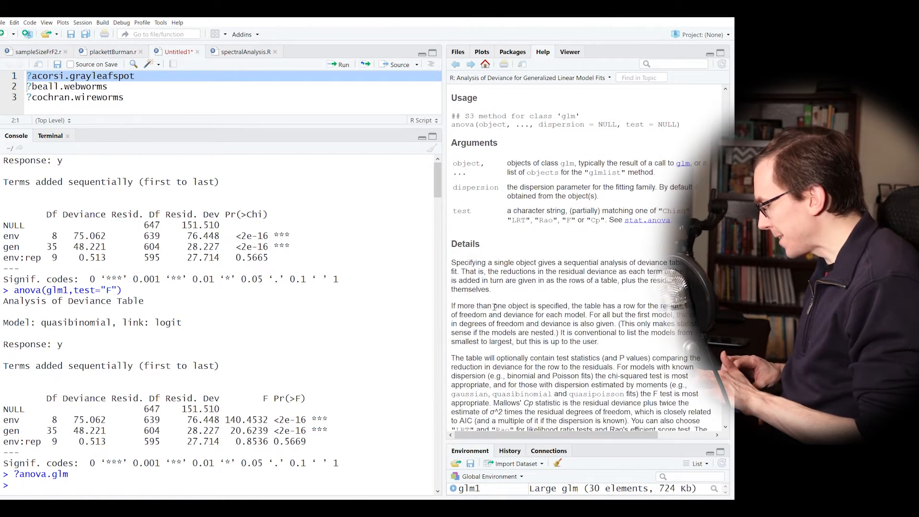
{"action": "scroll", "coordinate": [495, 307], "scroll_direction": "down", "scroll_amount": 1}
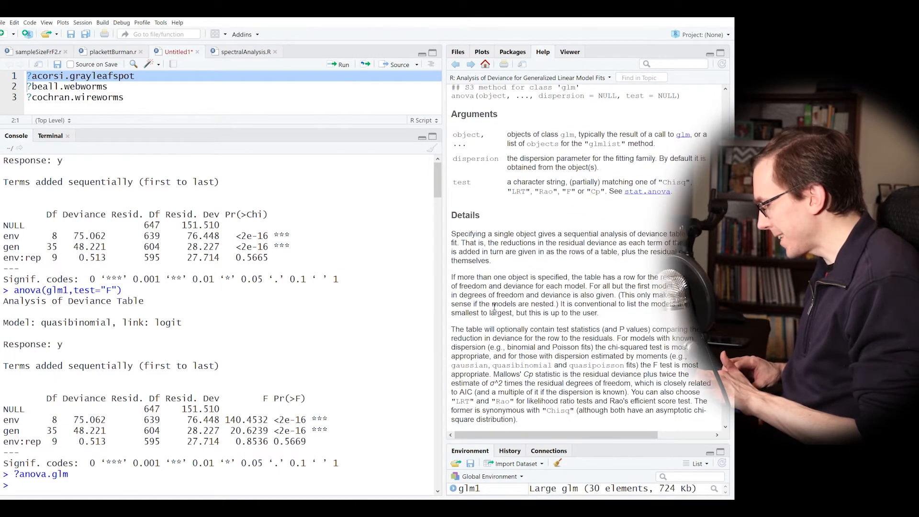
{"action": "scroll", "coordinate": [494, 306], "scroll_direction": "down", "scroll_amount": 2}
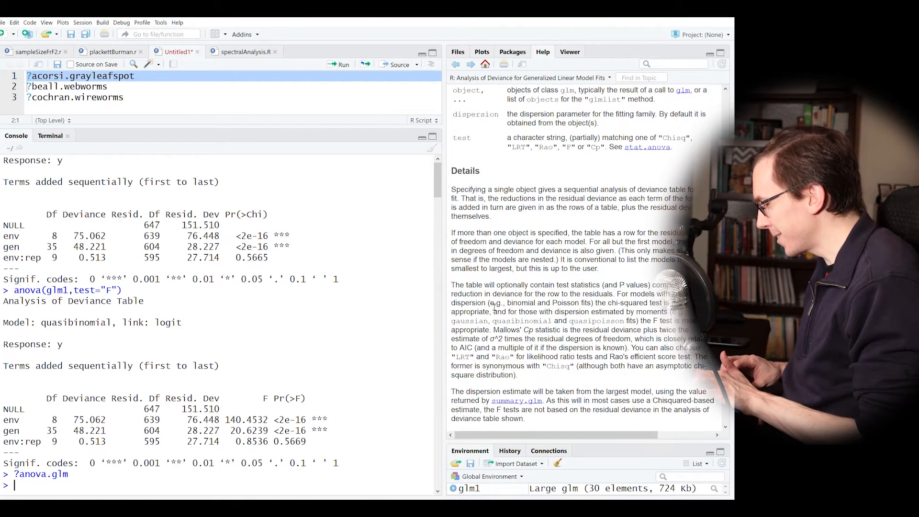
{"action": "scroll", "coordinate": [494, 307], "scroll_direction": "down", "scroll_amount": 1}
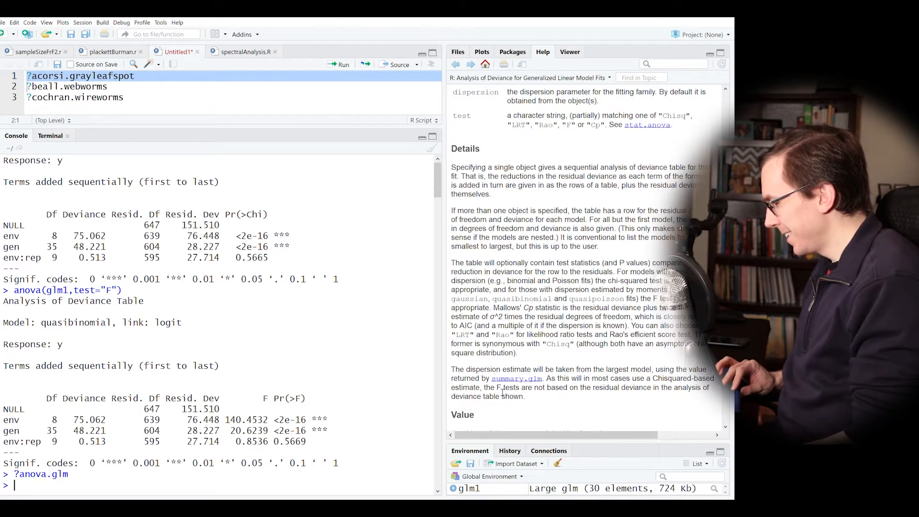
{"action": "left_click_drag", "start_coordinate": [497, 391], "coordinate": [632, 392]}
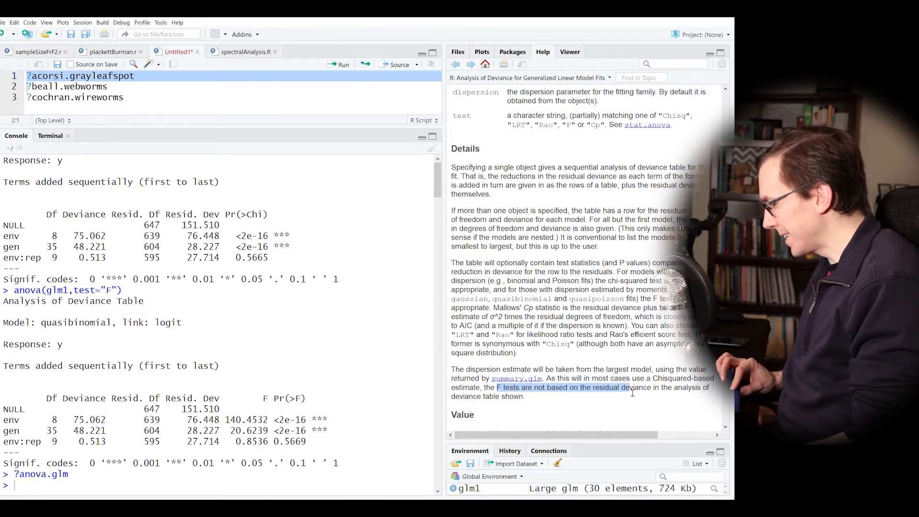
{"action": "left_click", "coordinate": [474, 403]}
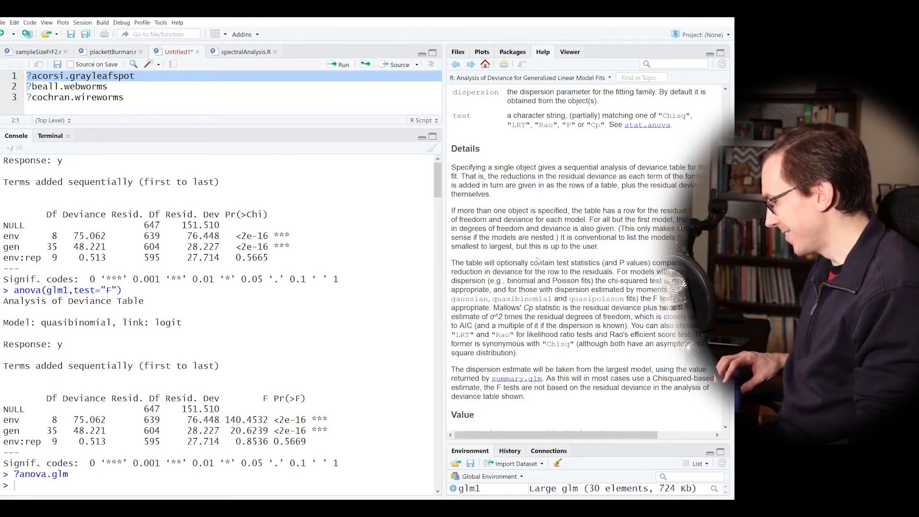
{"action": "scroll", "coordinate": [537, 260], "scroll_direction": "up", "scroll_amount": 1}
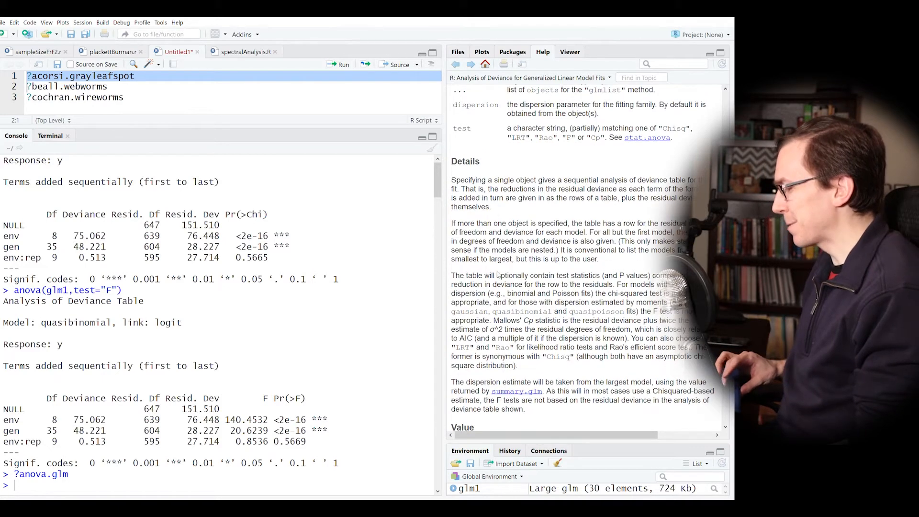
{"action": "double_click", "coordinate": [477, 312]}
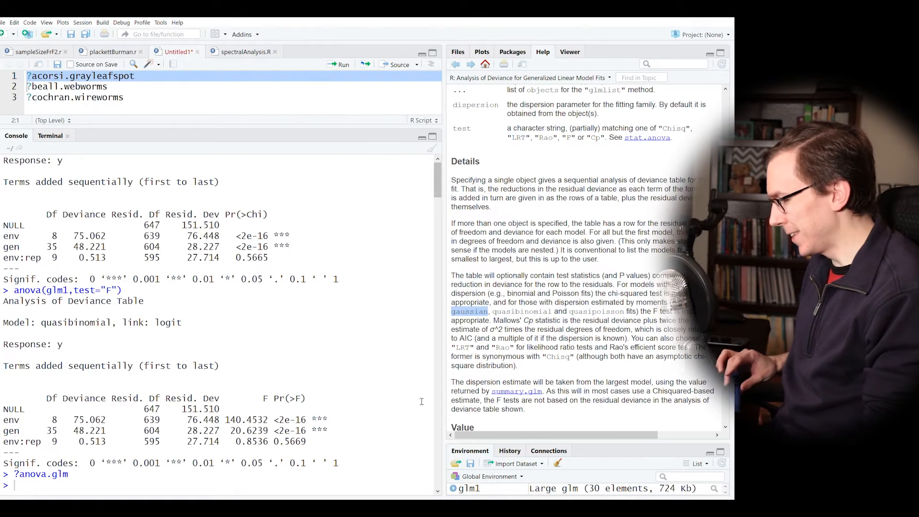
- Compare the F statistics and p-values of the F test table with the p-values of the chi-squared table
{"action": "double_click", "coordinate": [301, 441]}
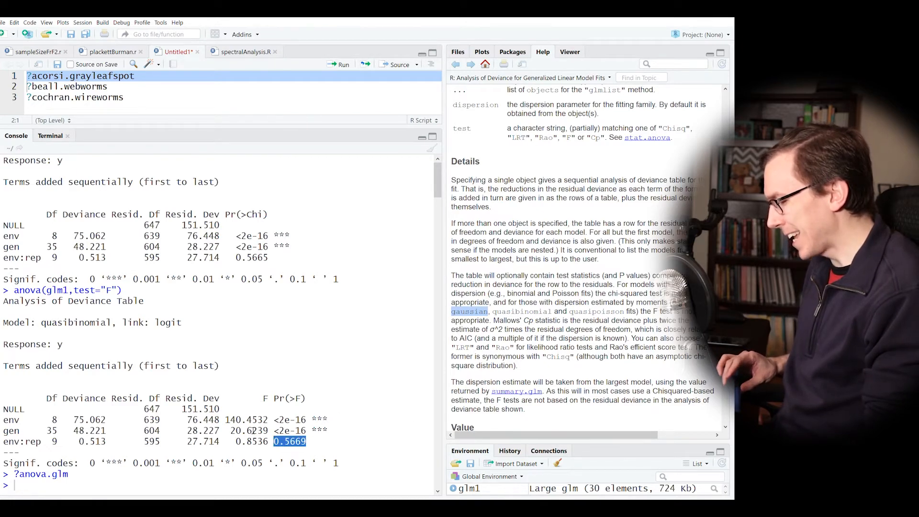
{"action": "double_click", "coordinate": [252, 424]}
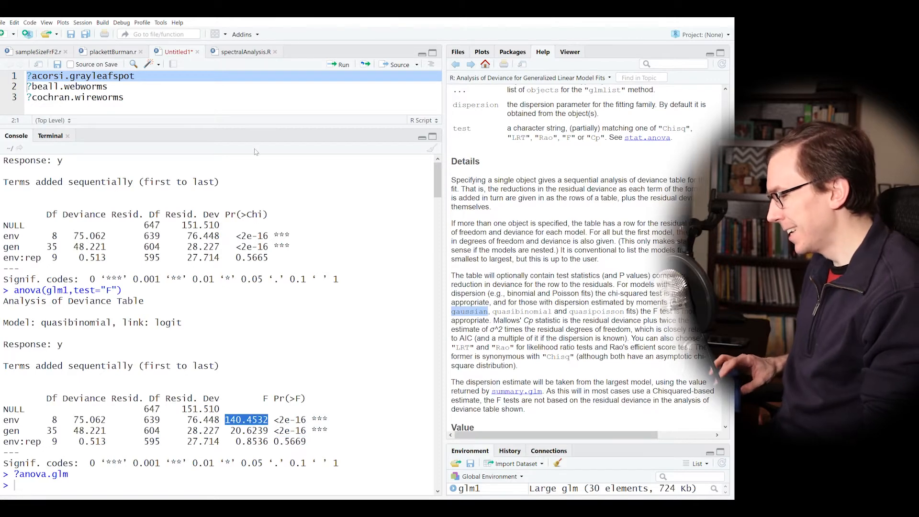
{"action": "double_click", "coordinate": [258, 237]}
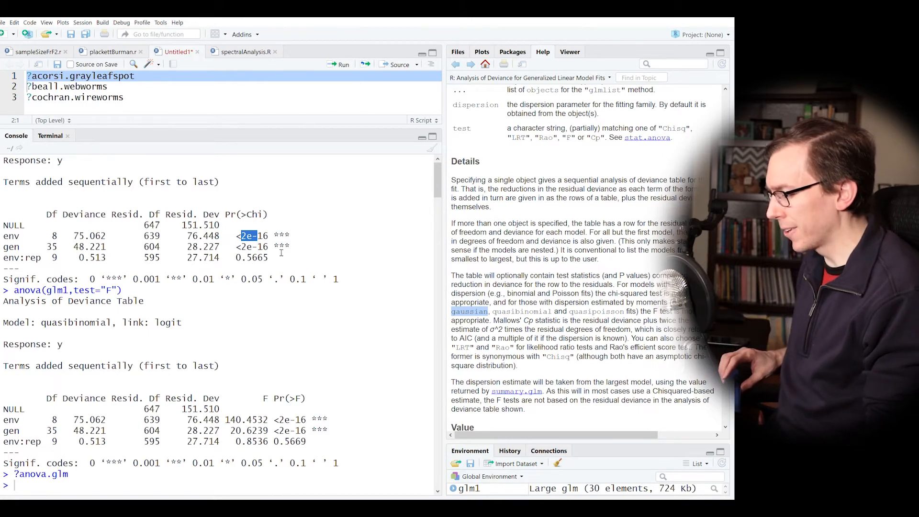
{"action": "scroll", "coordinate": [282, 253], "scroll_direction": "up", "scroll_amount": 1}
{"action": "double_click", "coordinate": [263, 258]}
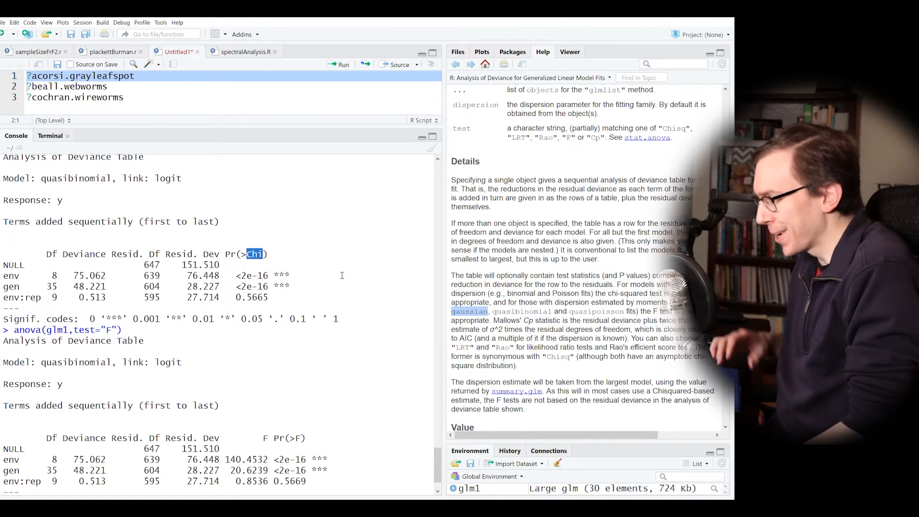
{"action": "scroll", "coordinate": [342, 275], "scroll_direction": "down", "scroll_amount": 1}
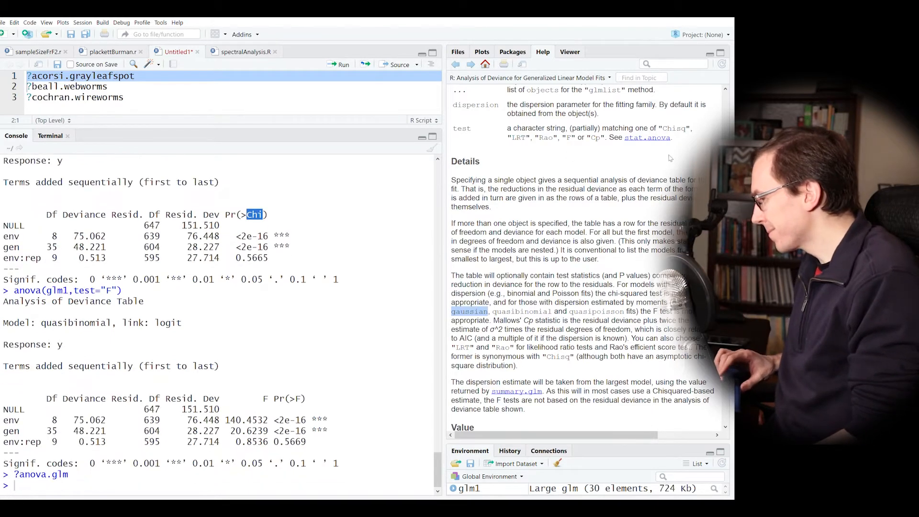
{"action": "left_click", "coordinate": [602, 146]}
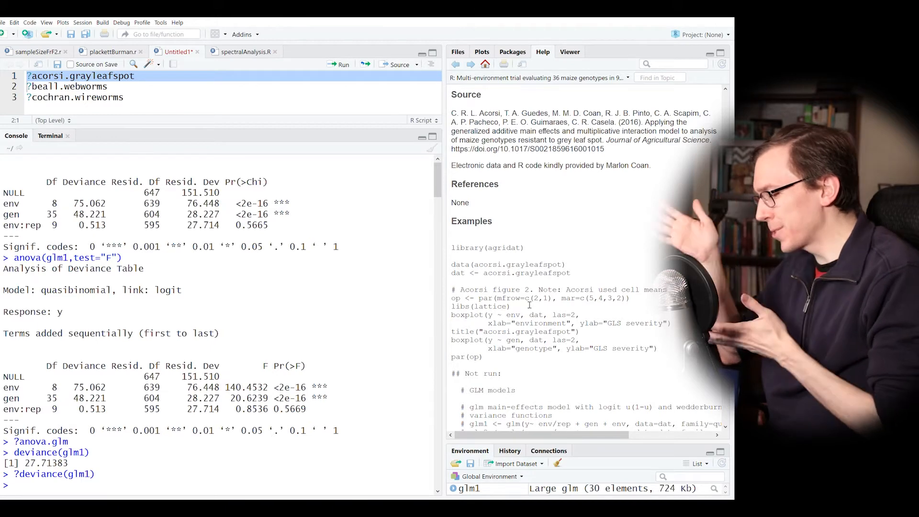
- Rerun the earlier model fit, glm1 <- glm(y~ env/rep + gen + env, data=dat, family=quasibinomial)
{"action": "key", "text": "Up"}
{"action": "key", "text": "Up"}
{"action": "key", "text": "Up"}
{"action": "key", "text": "Up"}
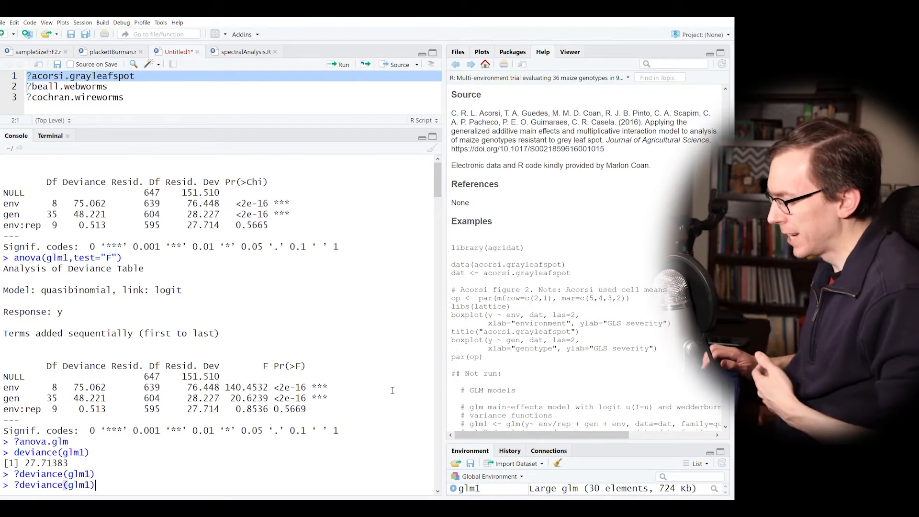
{"action": "key", "text": "BackSpace"}
{"action": "key", "text": "BackSpace"}
{"action": "key", "text": "BackSpace"}
{"action": "type", "text": "LRT\")"}
{"action": "key", "text": "Up"}
{"action": "key", "text": "Up"}
{"action": "key", "text": "Up"}
{"action": "key", "text": "Up"}
{"action": "key", "text": "Up"}
{"action": "key", "text": "Up"}
{"action": "key", "text": "Up"}
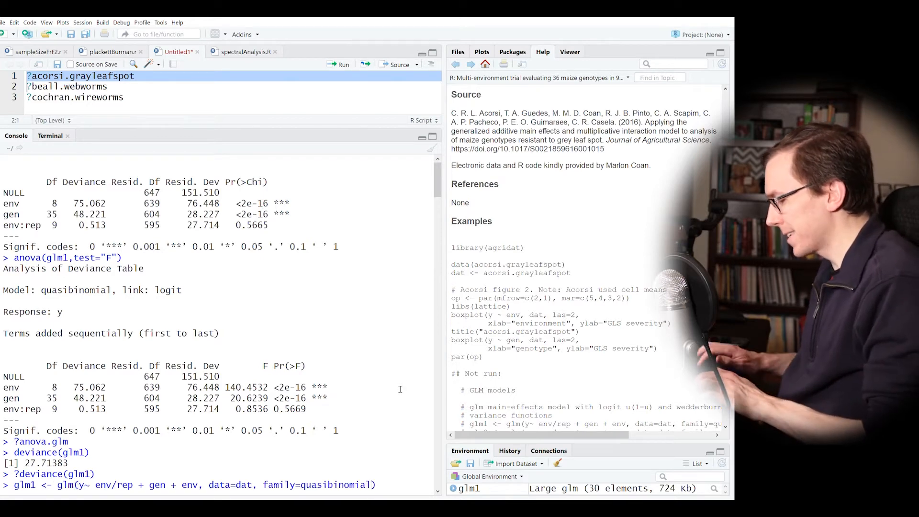
{"action": "key", "text": "Return"}
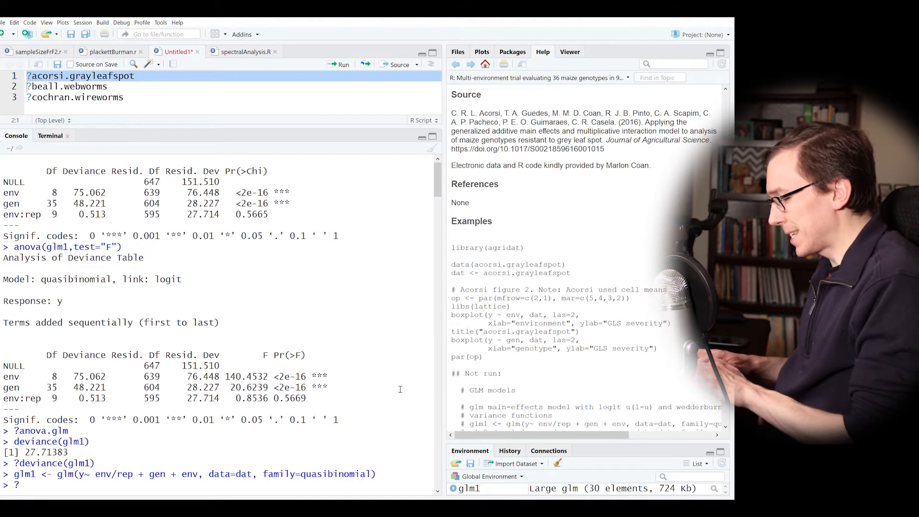
- Open the help page on model family objects with ?quasibinomial
{"action": "type", "text": "?qu"}
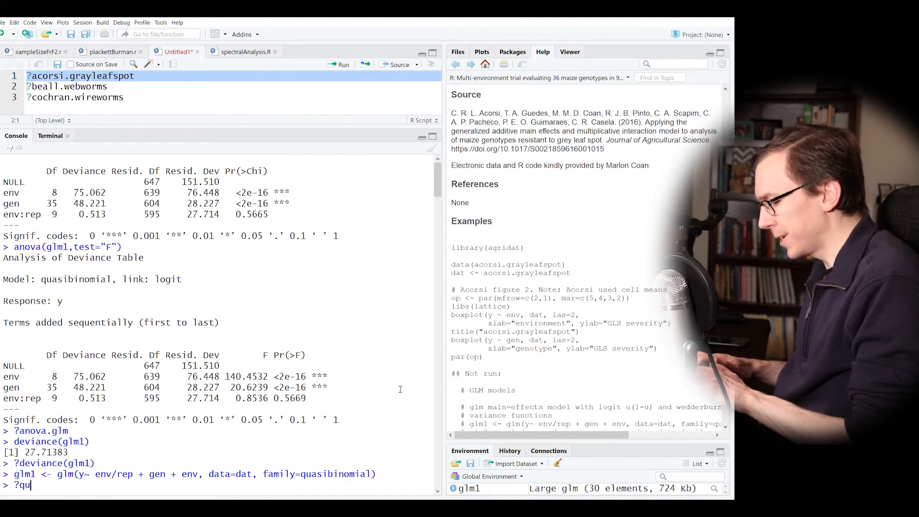
{"action": "type", "text": "asi"}
{"action": "key", "text": "Down"}
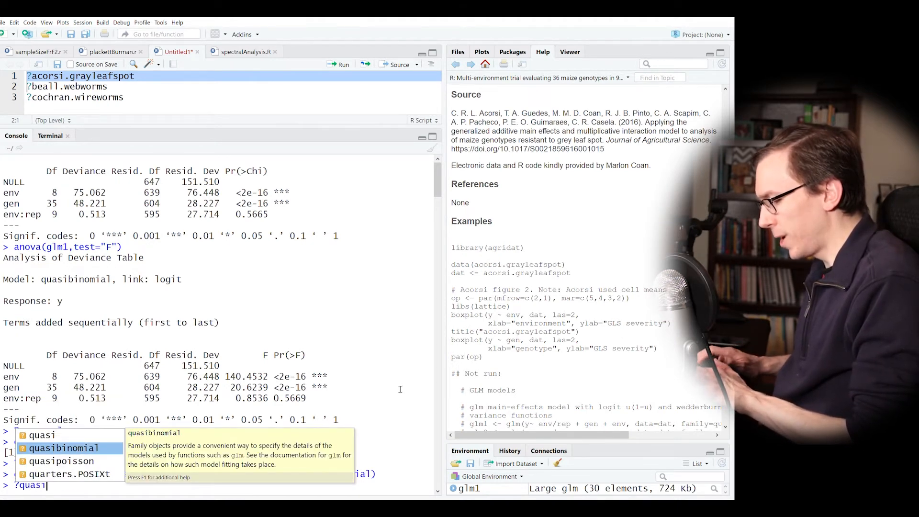
{"action": "key", "text": "Return"}
{"action": "key", "text": "Return"}
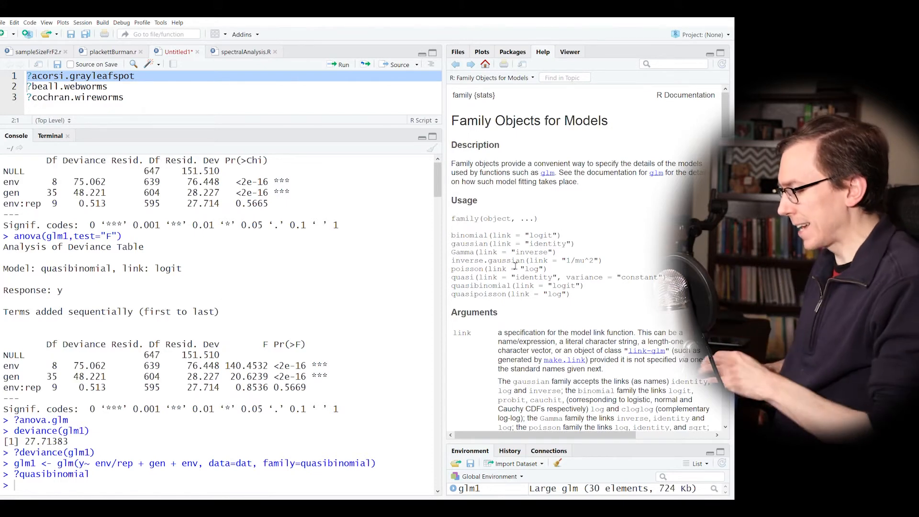
- Recall the glm1 fitting call and extend its family argument to quasibinomial(link='logit') without running it
{"action": "key", "text": "Up"}
{"action": "key", "text": "Up"}
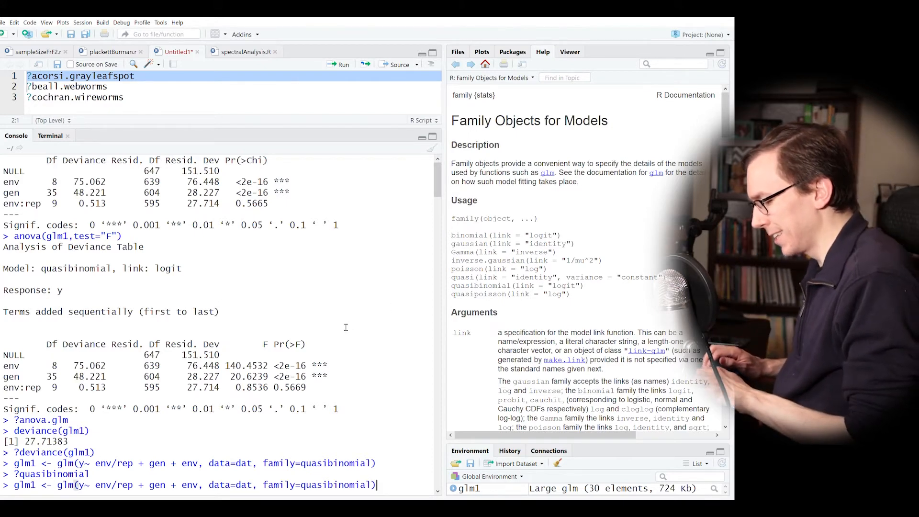
{"action": "type", "text": "("}
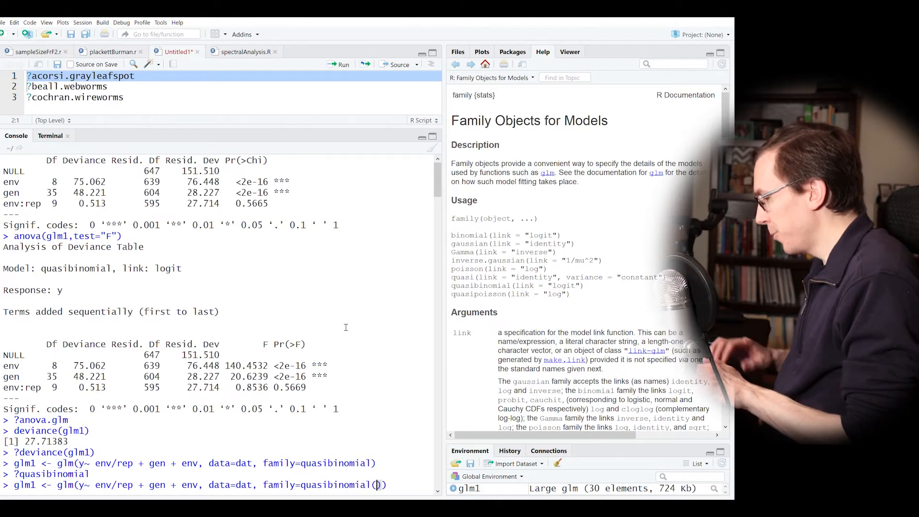
{"action": "type", "text": "link='"}
{"action": "type", "text": "'"}
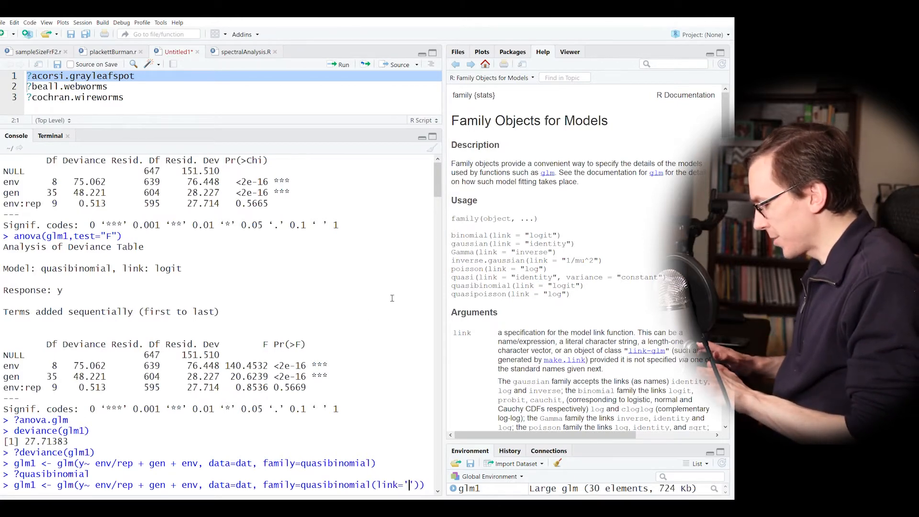
{"action": "type", "text": "logit"}
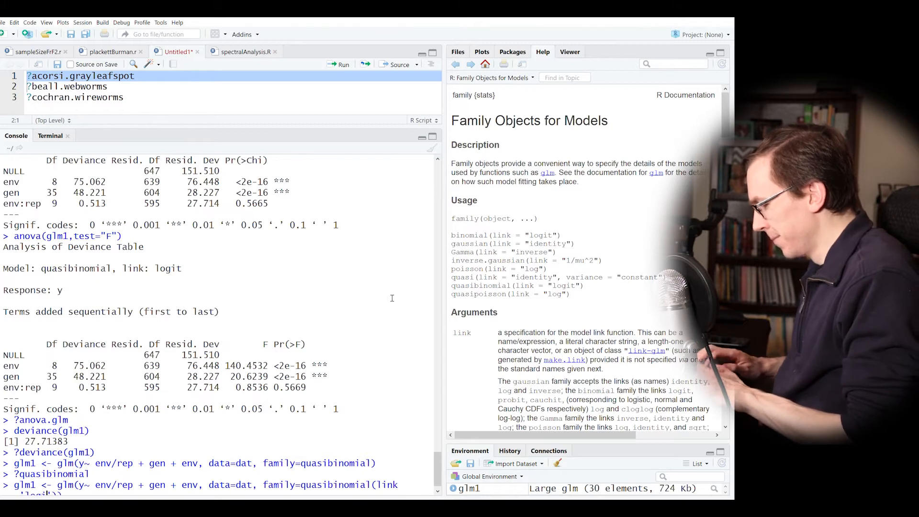
- Check the link argument in the family help for the binomial links, such as probit and cauchit
{"action": "scroll", "coordinate": [526, 277], "scroll_direction": "down", "scroll_amount": 3}
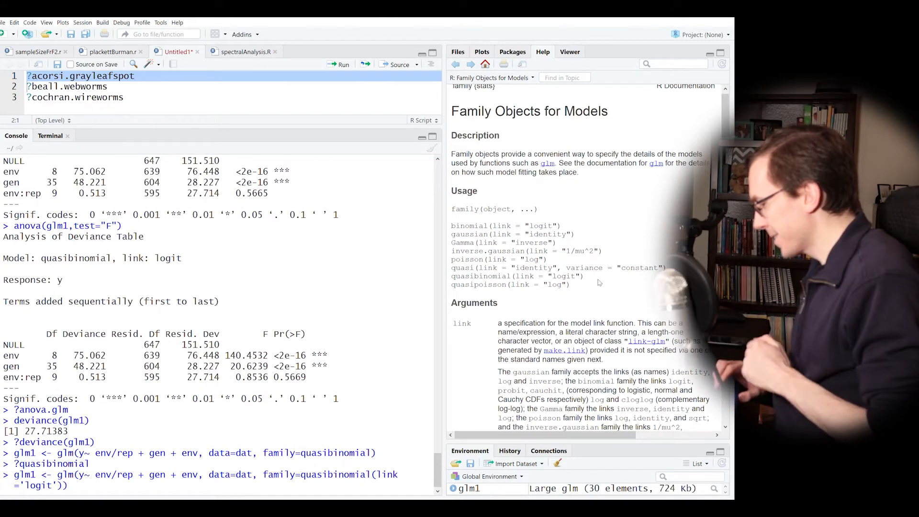
{"action": "scroll", "coordinate": [602, 284], "scroll_direction": "down", "scroll_amount": 2}
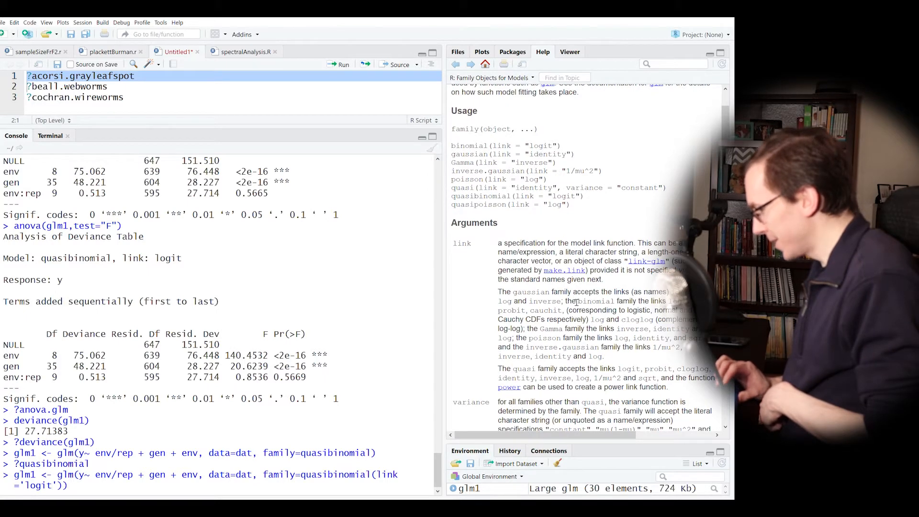
{"action": "double_click", "coordinate": [514, 311]}
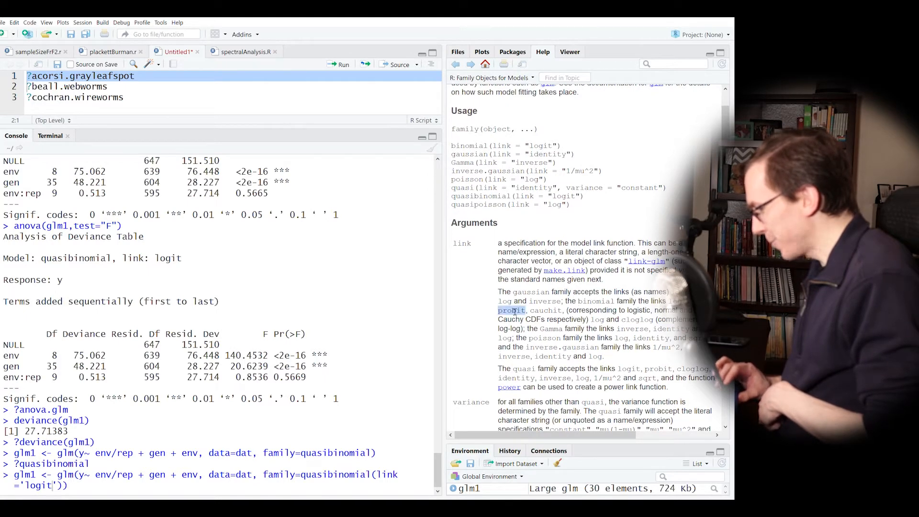
{"action": "double_click", "coordinate": [546, 311]}
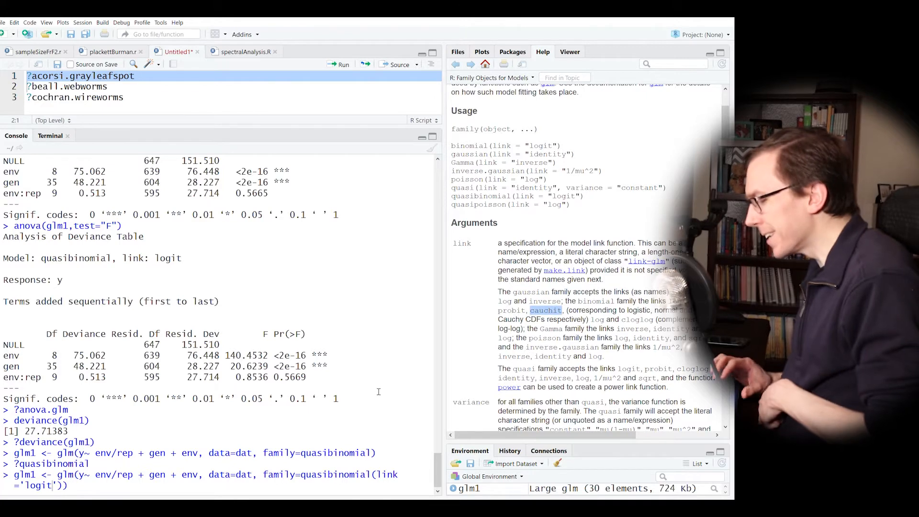
- Change the link in the glm1 call to 'probit' and refit the quasibinomial model with it
{"action": "key", "text": "Right"}
{"action": "key", "text": "BackSpace"}
{"action": "key", "text": "BackSpace"}
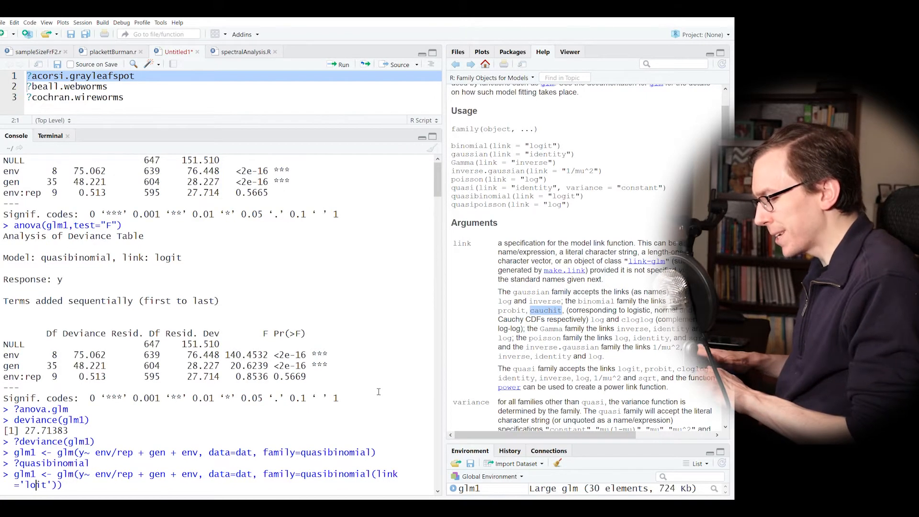
{"action": "type", "text": "pro"}
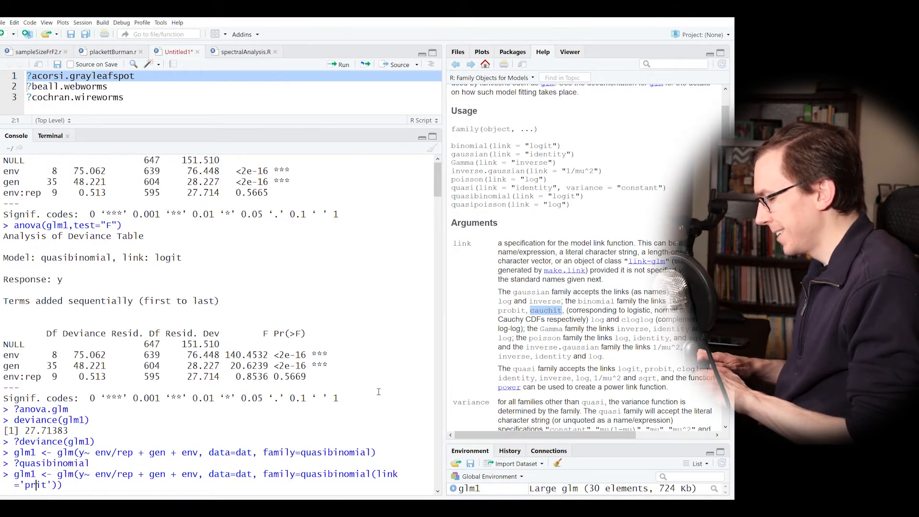
{"action": "type", "text": "b"}
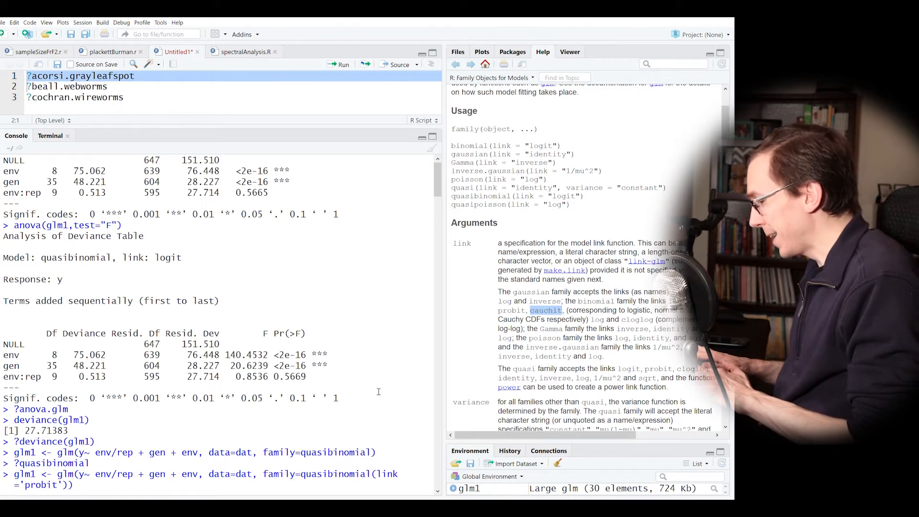
{"action": "key", "text": "Return"}
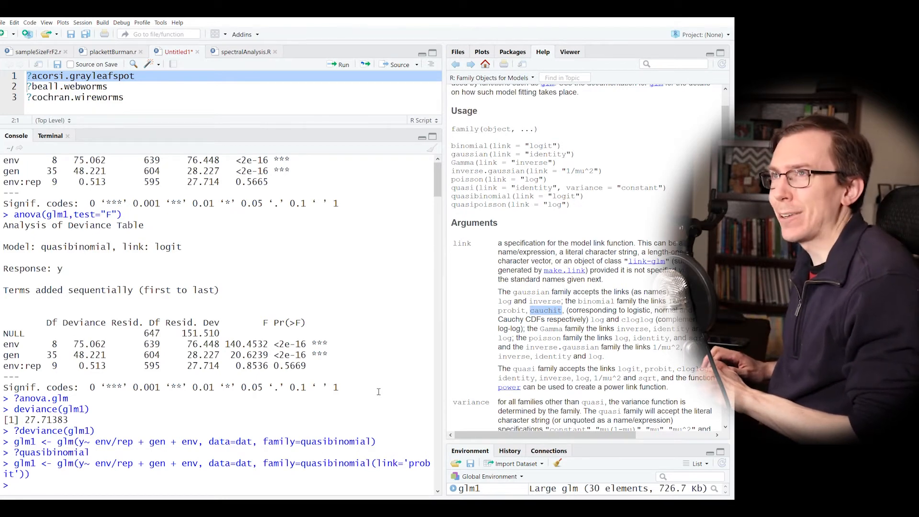
- Print the model summary of the probit fit with summary(glm1)
{"action": "key", "text": "Up"}
{"action": "key", "text": "Up"}
{"action": "key", "text": "Down"}
{"action": "key", "text": "Down"}
{"action": "type", "text": "summary(glm1"}
{"action": "key", "text": "Return"}
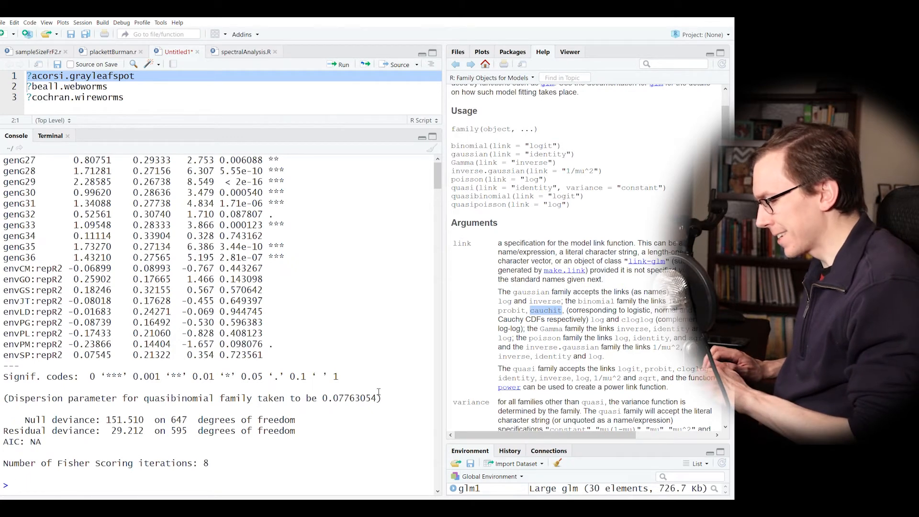
- Turn the recalled summary command into anova(glm1) and run the analysis of deviance
{"action": "key", "text": "Up"}
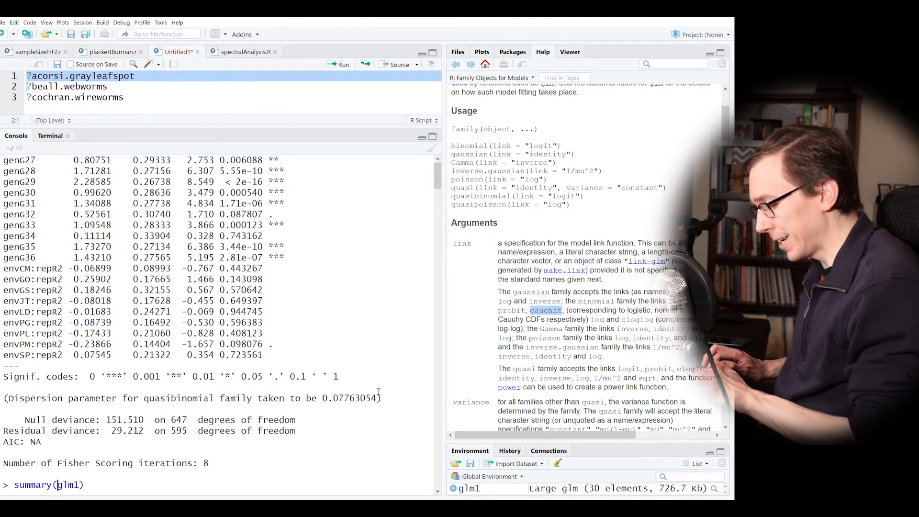
{"action": "key", "text": "Left"}
{"action": "key", "text": "BackSpace"}
{"action": "key", "text": "BackSpace"}
{"action": "key", "text": "BackSpace"}
{"action": "key", "text": "BackSpace"}
{"action": "key", "text": "BackSpace"}
{"action": "key", "text": "BackSpace"}
{"action": "key", "text": "BackSpace"}
{"action": "type", "text": "anova"}
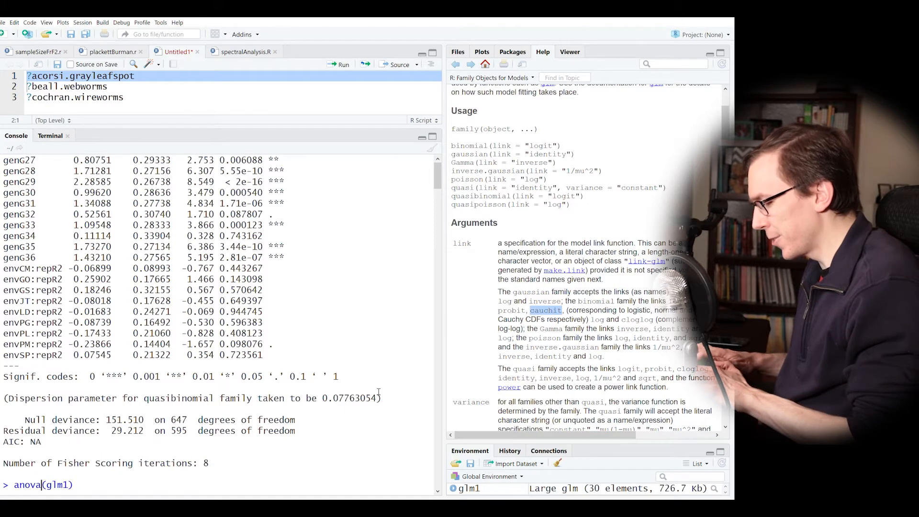
{"action": "key", "text": "Return"}
- Run anova(glm1,test="LRT") for likelihood ratio tests and check the p-values of env, gen and env:rep
{"action": "key", "text": "Up"}
{"action": "type", "text": ",test=\""}
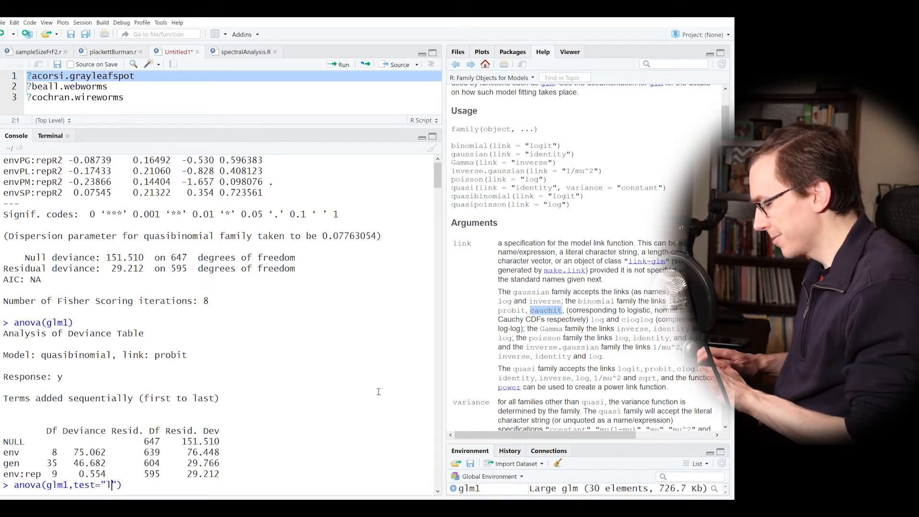
{"action": "type", "text": "LRT"}
{"action": "key", "text": "Return"}
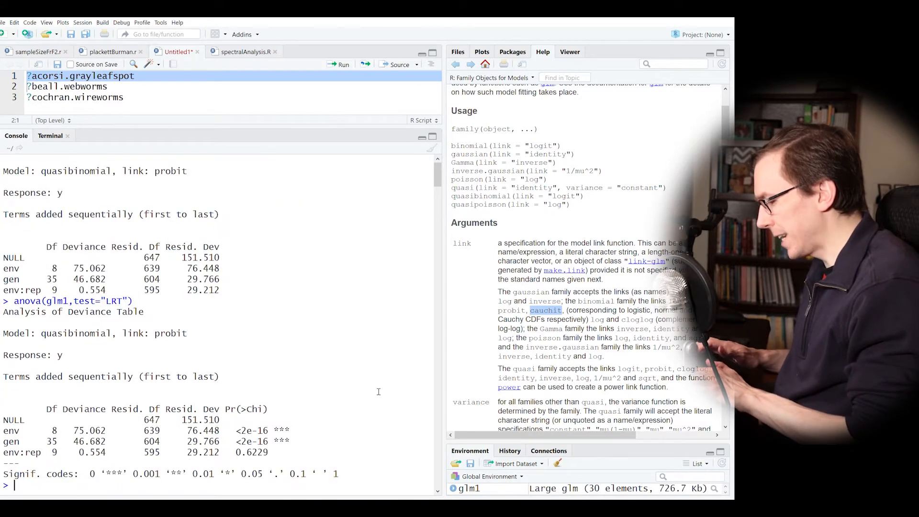
{"action": "double_click", "coordinate": [261, 432]}
{"action": "triple_click", "coordinate": [259, 441]}
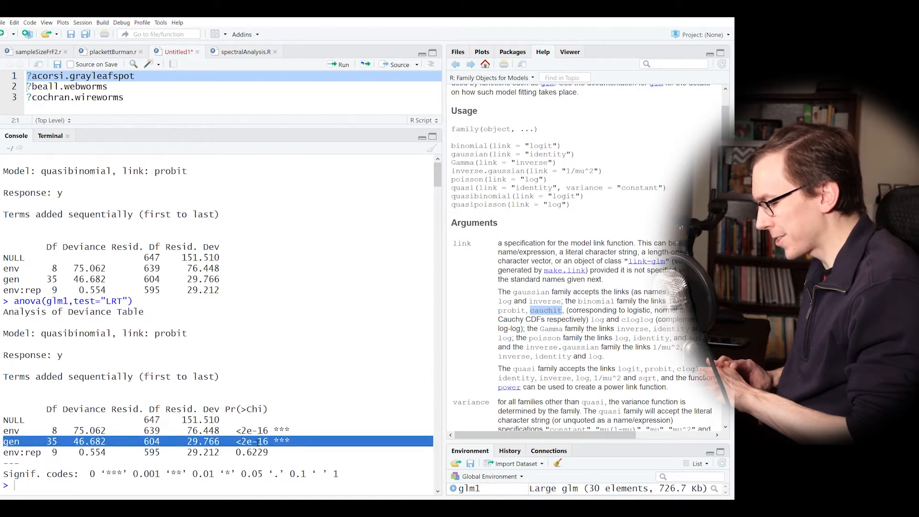
{"action": "double_click", "coordinate": [257, 454]}
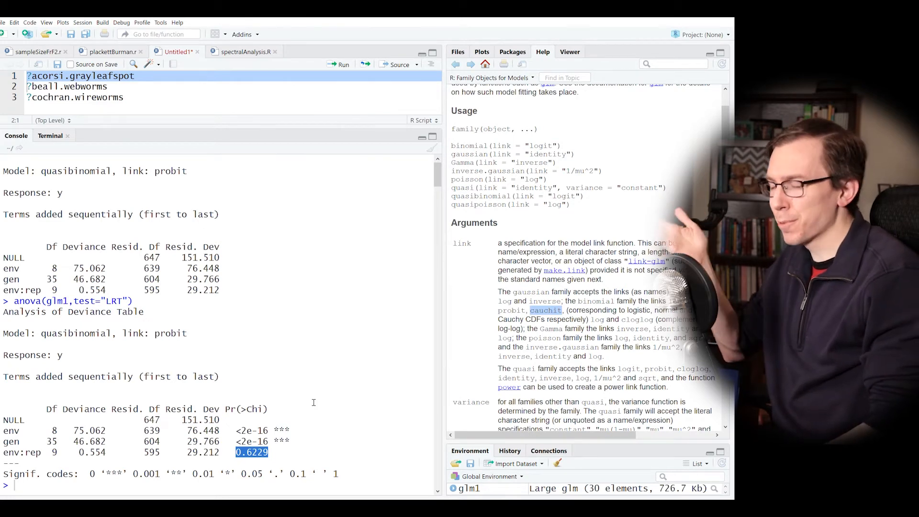
- Return to the acorsi.grayleafspot help page and compare the logit and wedderburn variance functions in its GLM examples
{"action": "left_click", "coordinate": [460, 67]}
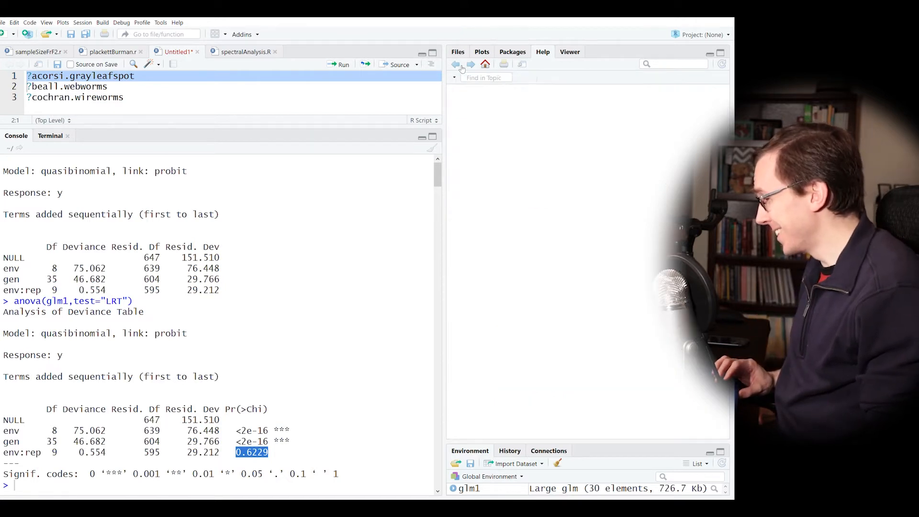
{"action": "scroll", "coordinate": [542, 241], "scroll_direction": "down", "scroll_amount": 6}
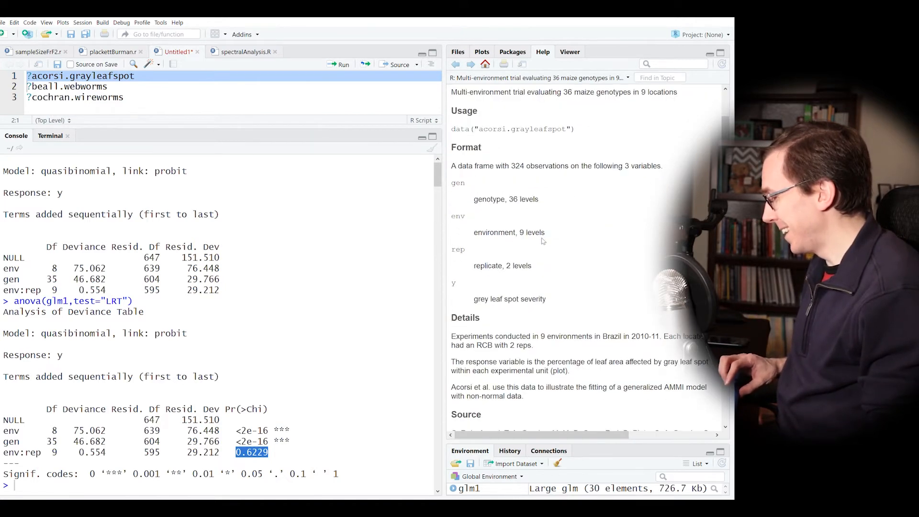
{"action": "scroll", "coordinate": [543, 240], "scroll_direction": "down", "scroll_amount": 2}
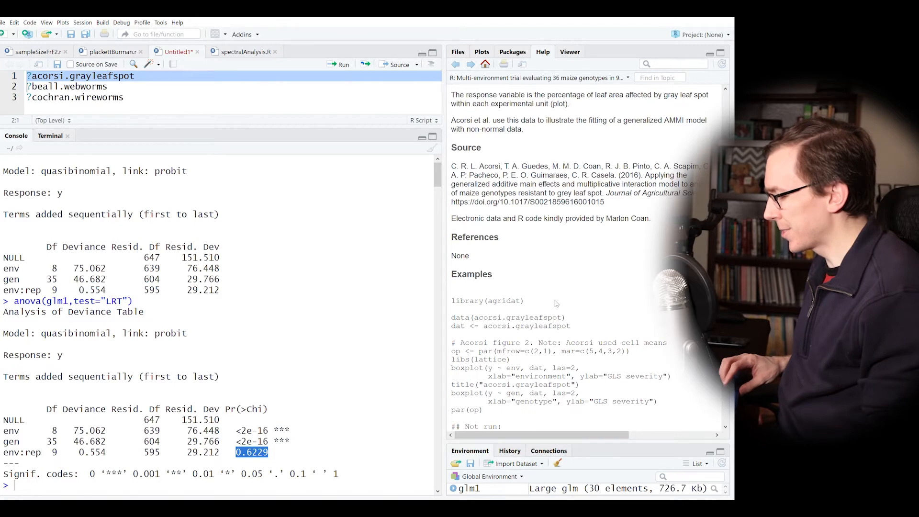
{"action": "scroll", "coordinate": [555, 304], "scroll_direction": "down", "scroll_amount": 2}
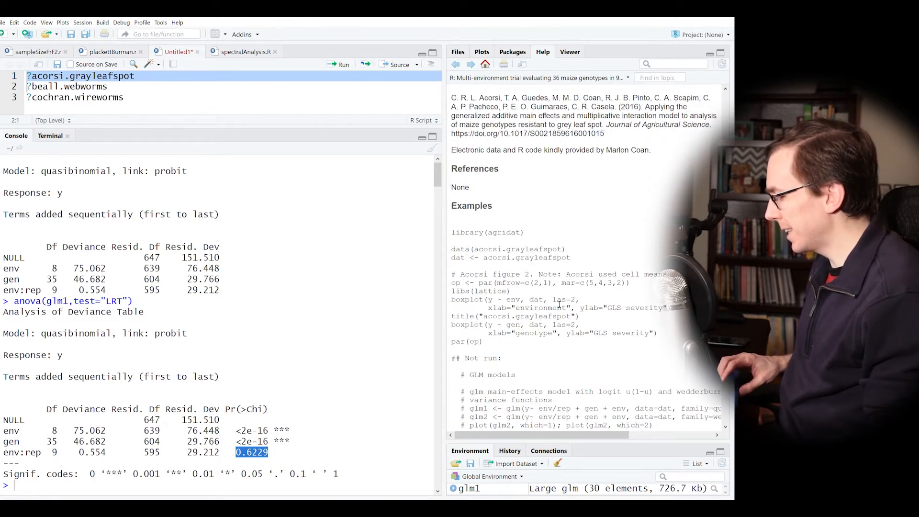
{"action": "scroll", "coordinate": [557, 303], "scroll_direction": "down", "scroll_amount": 1}
{"action": "triple_click", "coordinate": [554, 374]}
{"action": "scroll", "coordinate": [554, 377], "scroll_direction": "right", "scroll_amount": 3}
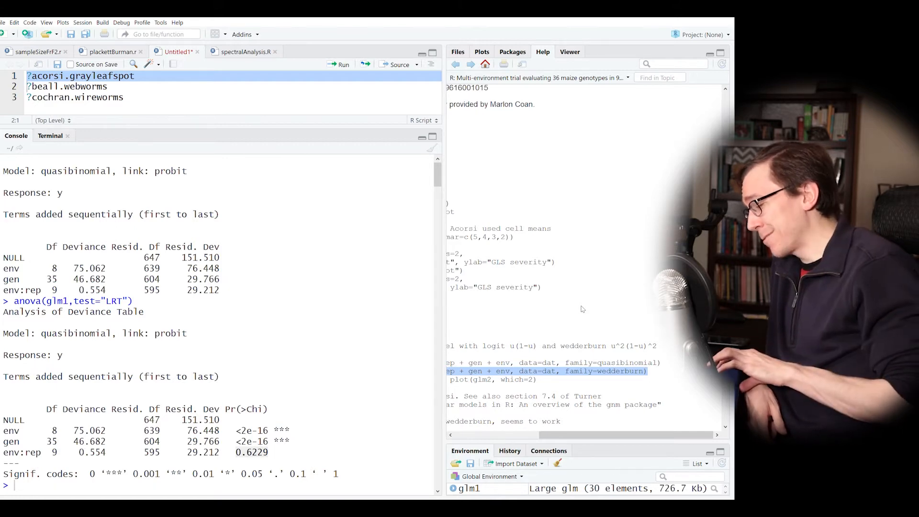
{"action": "double_click", "coordinate": [516, 350]}
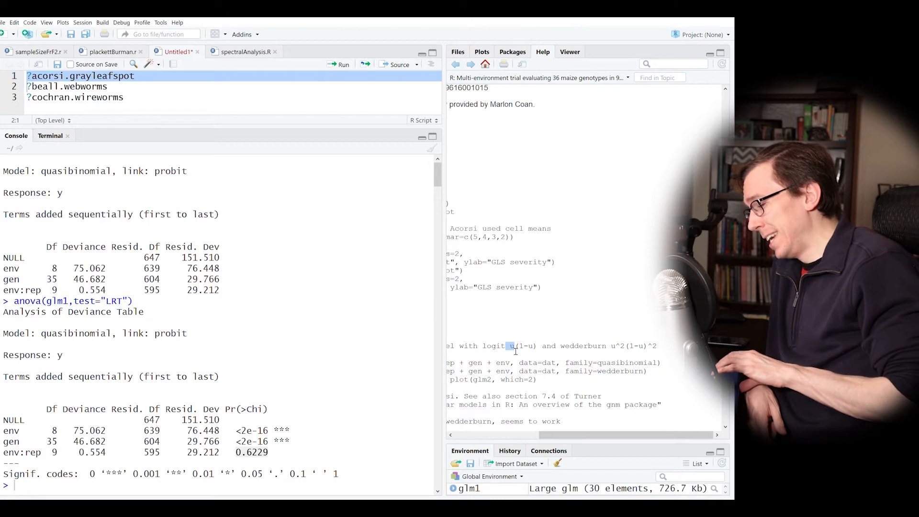
{"action": "left_click_drag", "start_coordinate": [537, 349], "coordinate": [521, 350]}
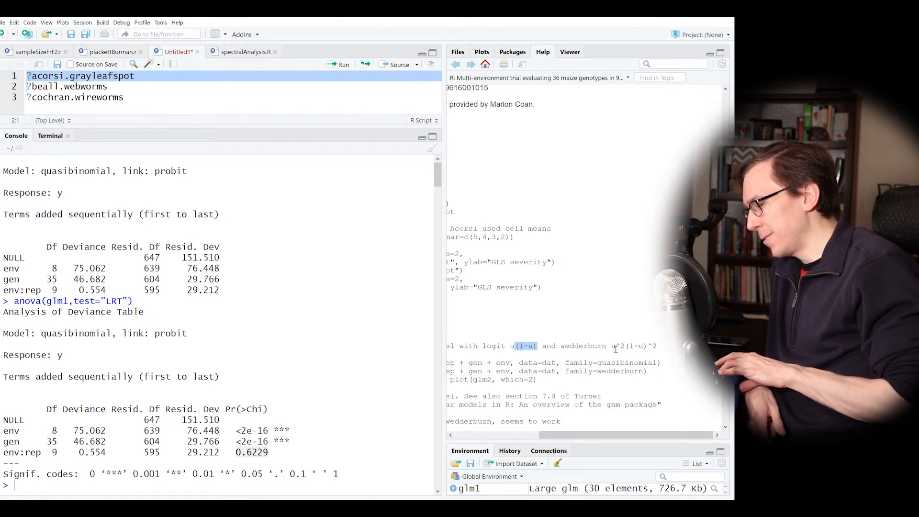
{"action": "left_click_drag", "start_coordinate": [618, 351], "coordinate": [647, 349]}
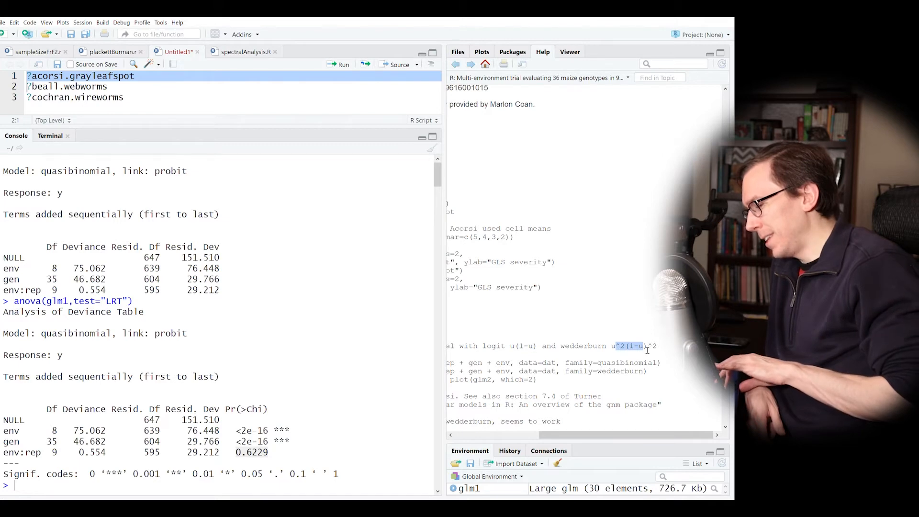
{"action": "left_click", "coordinate": [665, 331]}
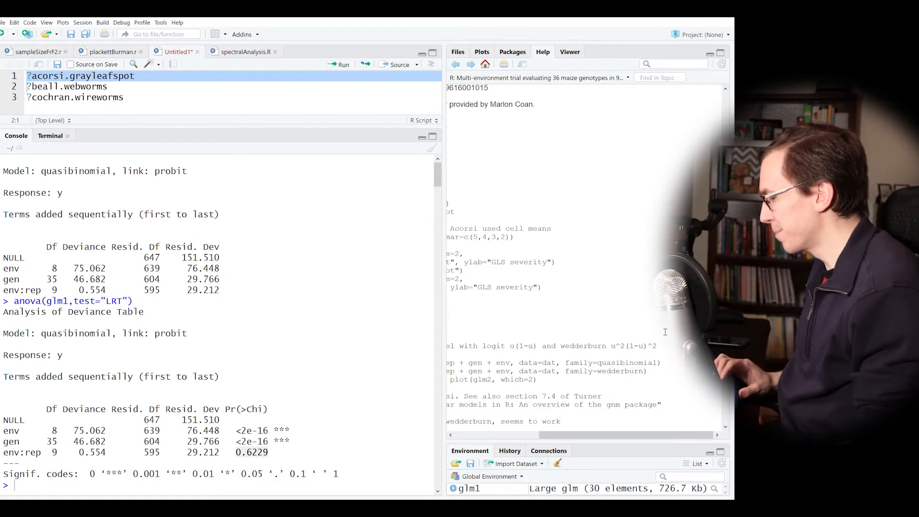
- Examine the GAMMI example notes in the acorsi.grayleafspot help, including the generalized nonlinear models reference and the gnm package
{"action": "scroll", "coordinate": [577, 334], "scroll_direction": "left", "scroll_amount": 2}
{"action": "scroll", "coordinate": [576, 334], "scroll_direction": "left", "scroll_amount": 5}
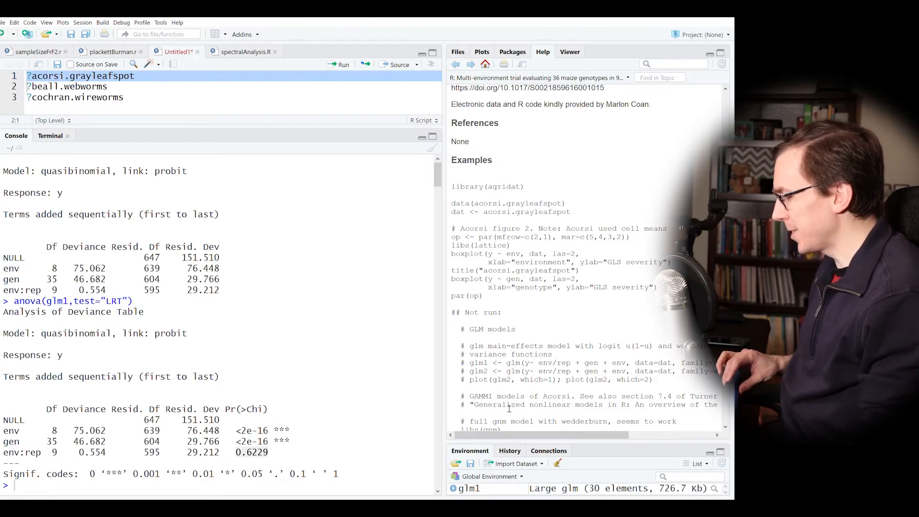
{"action": "triple_click", "coordinate": [596, 406]}
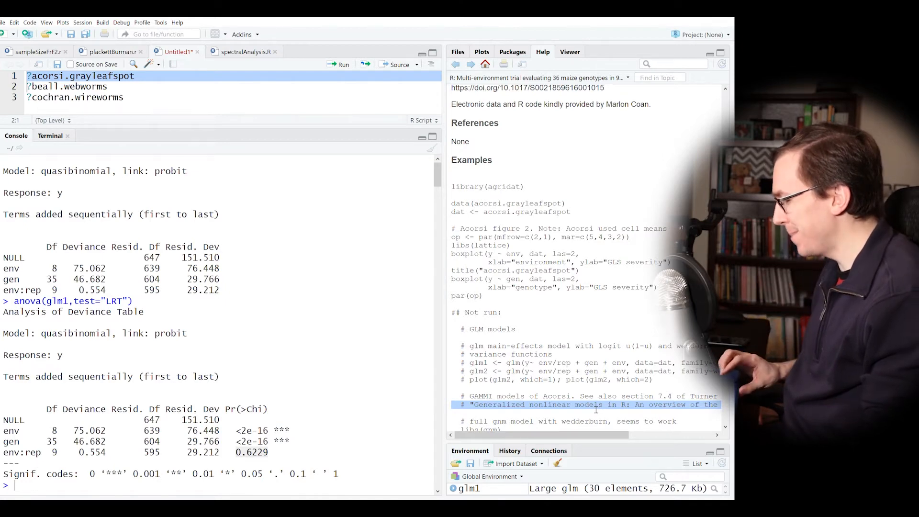
{"action": "scroll", "coordinate": [596, 409], "scroll_direction": "down", "scroll_amount": 1}
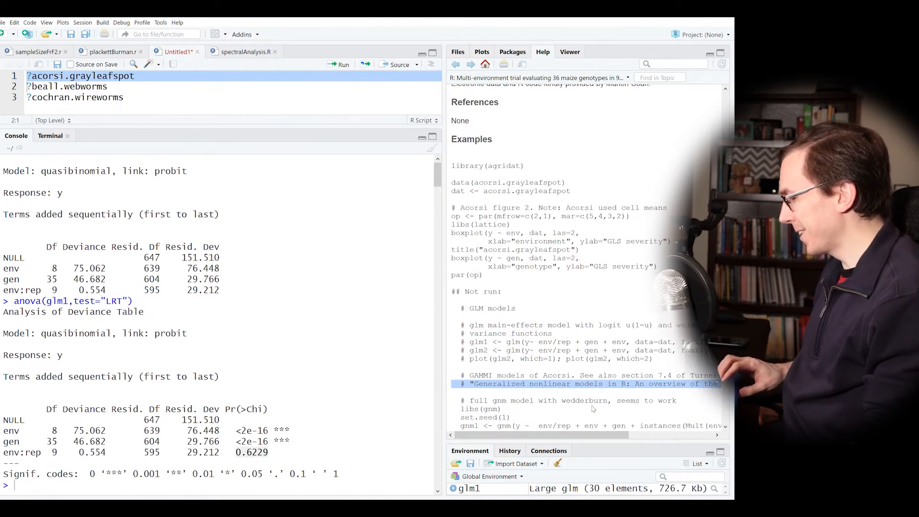
{"action": "double_click", "coordinate": [499, 412]}
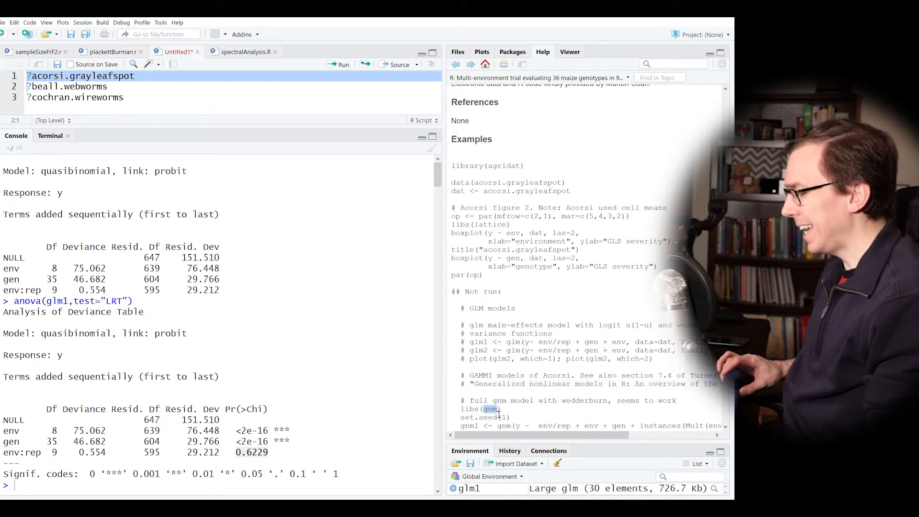
{"action": "scroll", "coordinate": [597, 386], "scroll_direction": "right", "scroll_amount": 2}
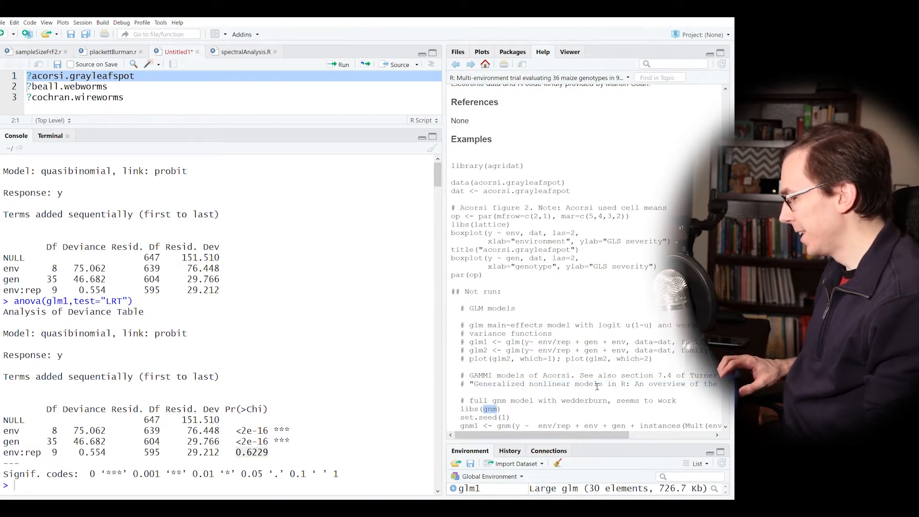
{"action": "scroll", "coordinate": [597, 386], "scroll_direction": "right", "scroll_amount": 4}
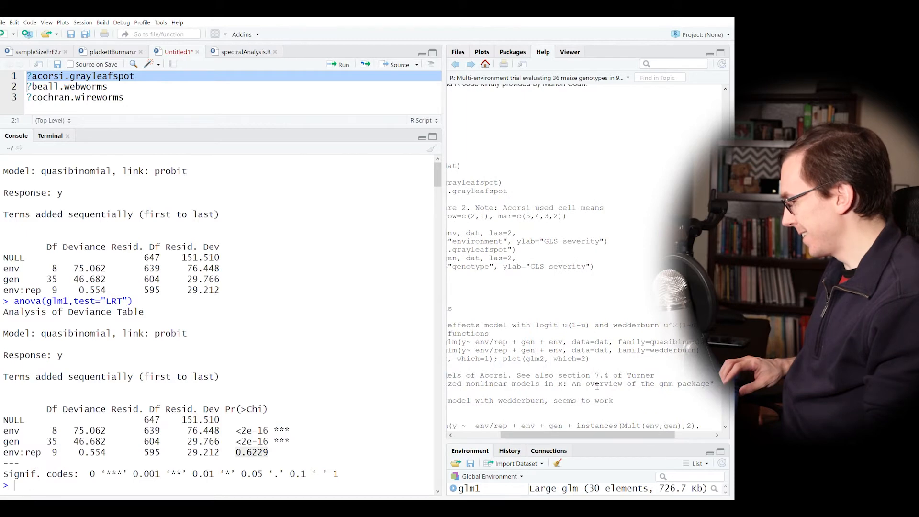
{"action": "scroll", "coordinate": [551, 387], "scroll_direction": "left", "scroll_amount": 5}
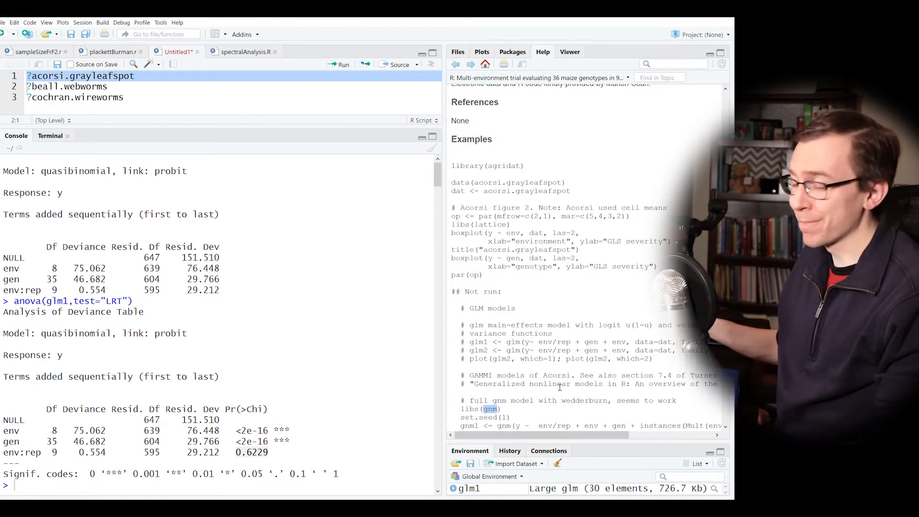
- Open the beall.webworms help page and read its number of observations and the row, col and y variable descriptions
{"action": "left_click", "coordinate": [145, 90]}
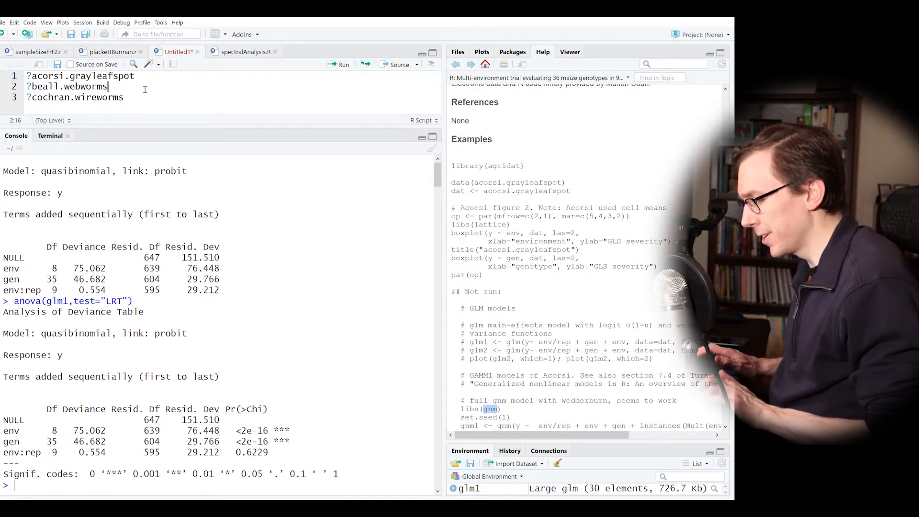
{"action": "key", "text": "ctrl+Return"}
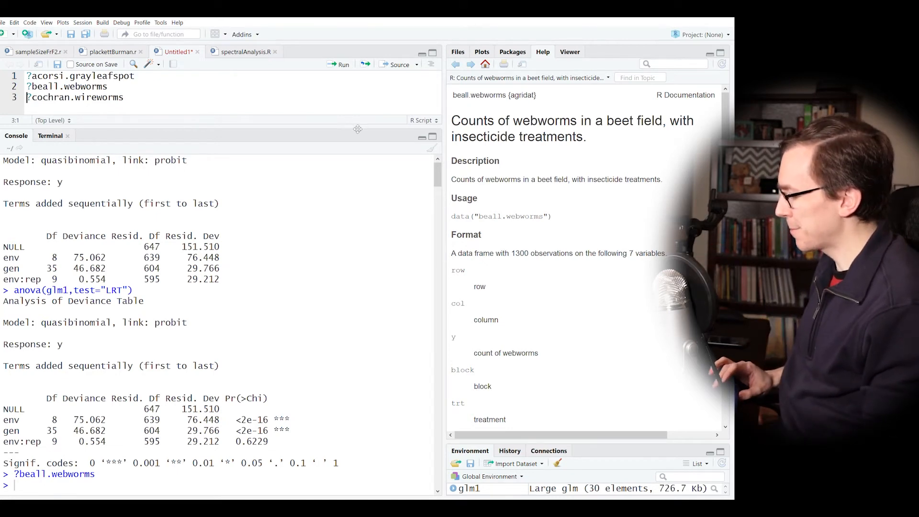
{"action": "double_click", "coordinate": [523, 254]}
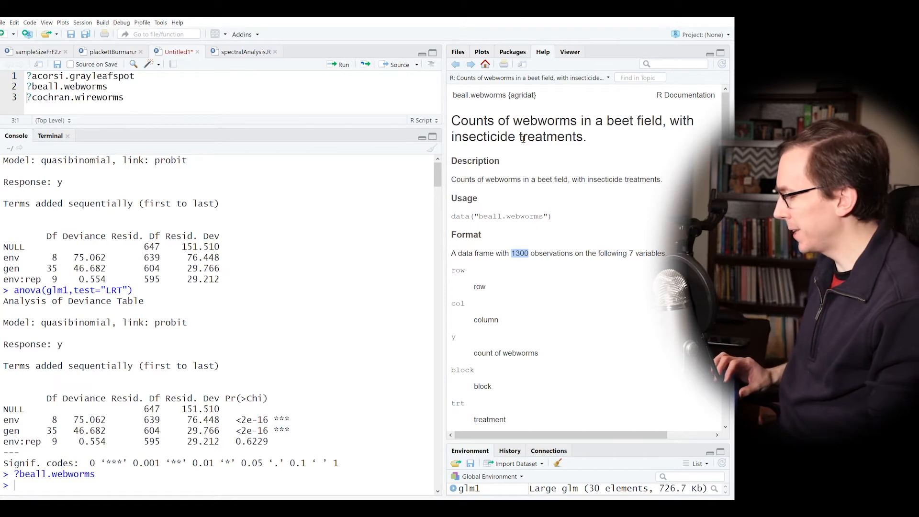
{"action": "double_click", "coordinate": [480, 287]}
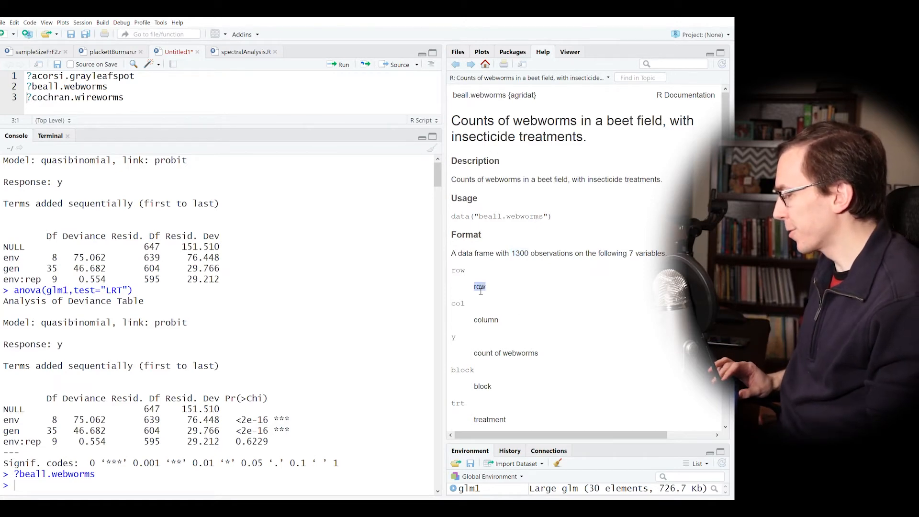
{"action": "double_click", "coordinate": [486, 321]}
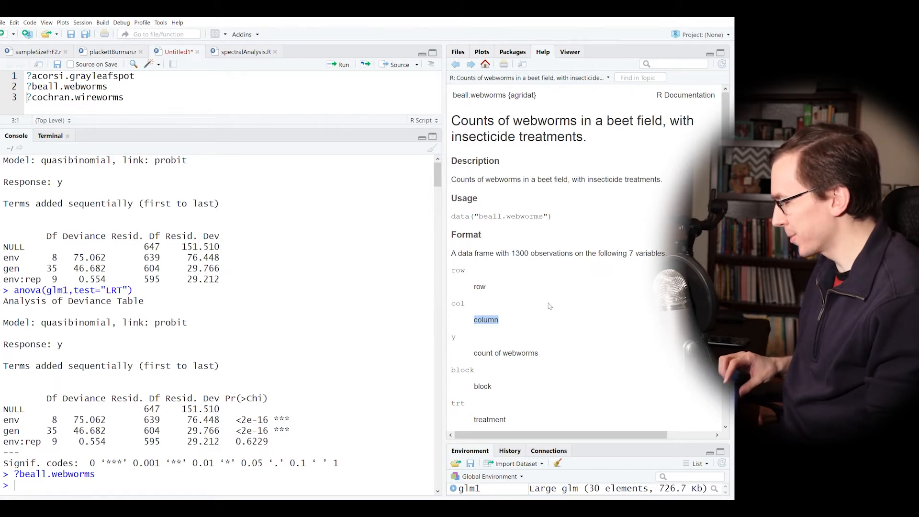
{"action": "scroll", "coordinate": [550, 306], "scroll_direction": "down", "scroll_amount": 1}
{"action": "triple_click", "coordinate": [530, 311]}
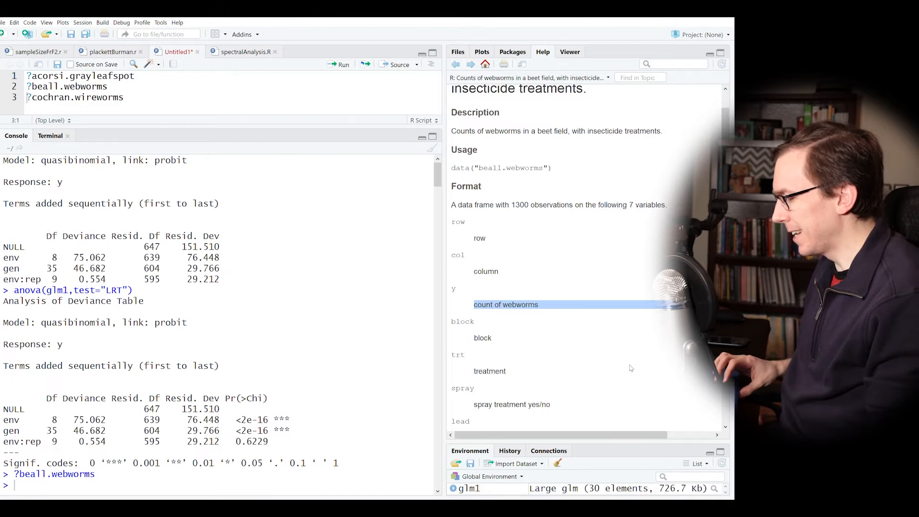
- Read the block, trt, spray and lead variable descriptions in the beall.webworms help
{"action": "scroll", "coordinate": [488, 284], "scroll_direction": "down", "scroll_amount": 1}
{"action": "double_click", "coordinate": [488, 284]}
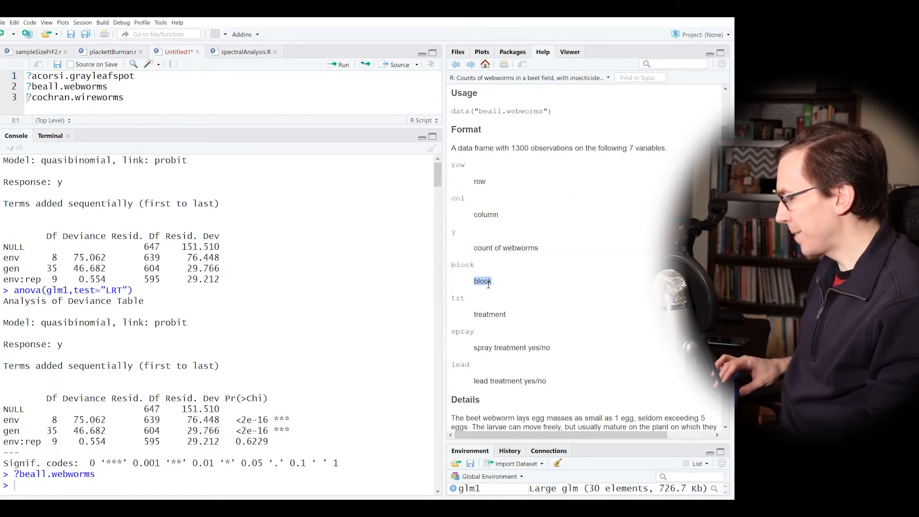
{"action": "double_click", "coordinate": [497, 316]}
{"action": "double_click", "coordinate": [507, 348]}
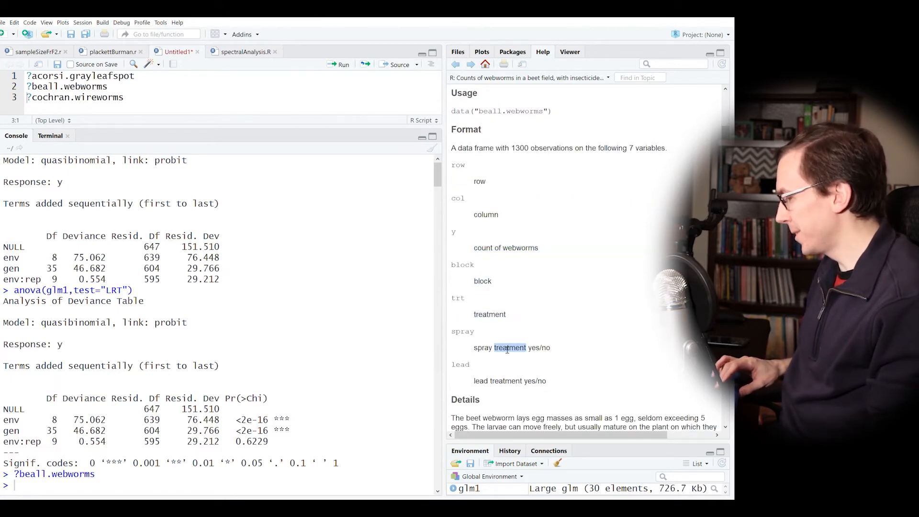
{"action": "scroll", "coordinate": [644, 348], "scroll_direction": "down", "scroll_amount": 1}
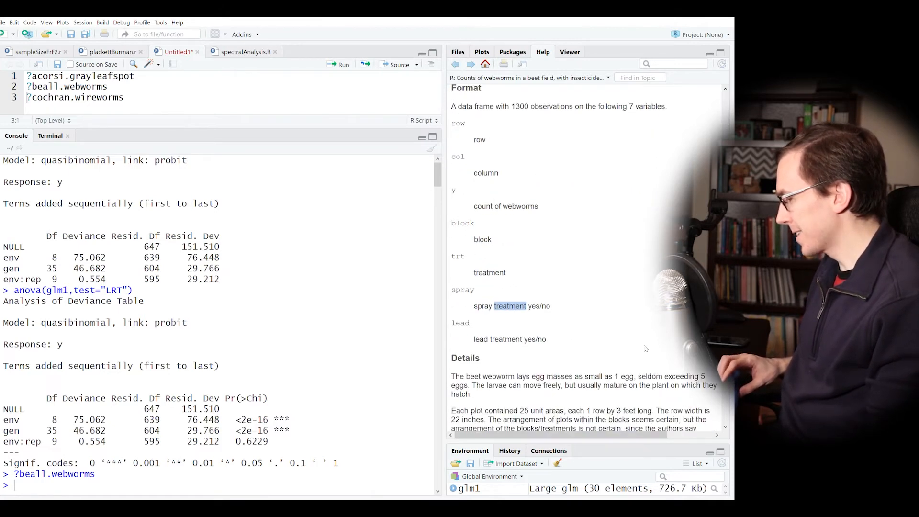
{"action": "double_click", "coordinate": [503, 340]}
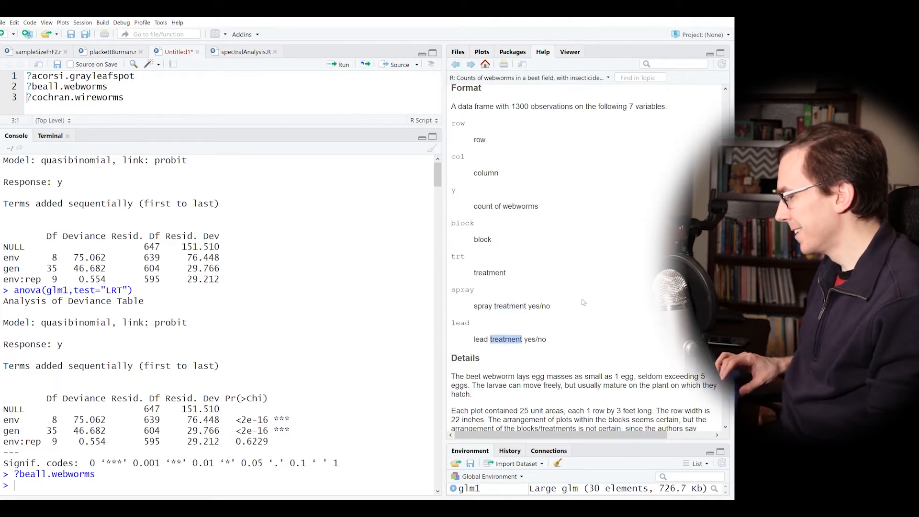
- Compare the spray and lead yes/no variables with the four treatment definitions in the beall.webworms details, then return to the page's beginning
{"action": "scroll", "coordinate": [580, 302], "scroll_direction": "down", "scroll_amount": 1}
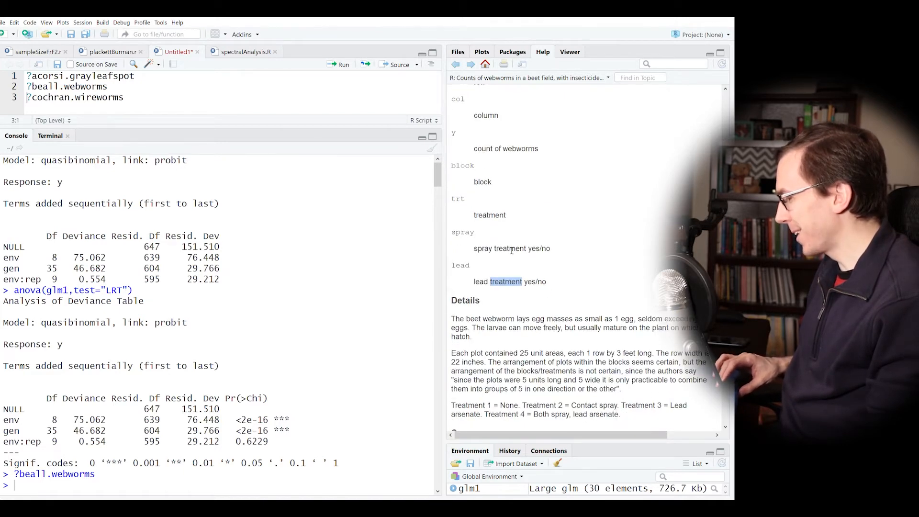
{"action": "double_click", "coordinate": [510, 249]}
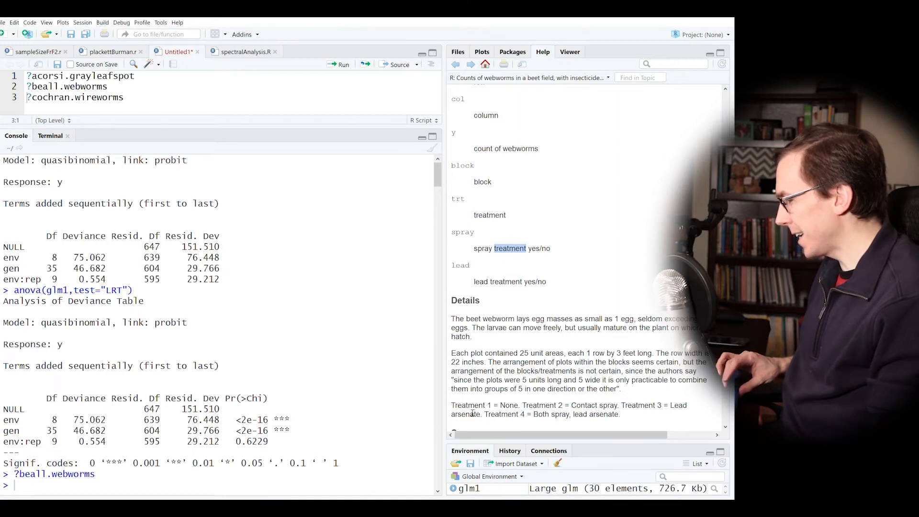
{"action": "left_click_drag", "start_coordinate": [465, 406], "coordinate": [518, 407]}
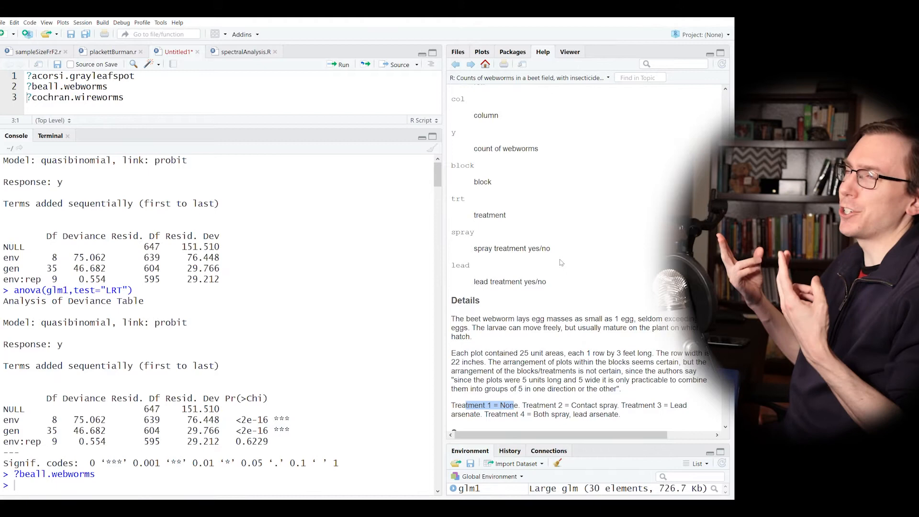
{"action": "double_click", "coordinate": [531, 251]}
{"action": "triple_click", "coordinate": [531, 252]}
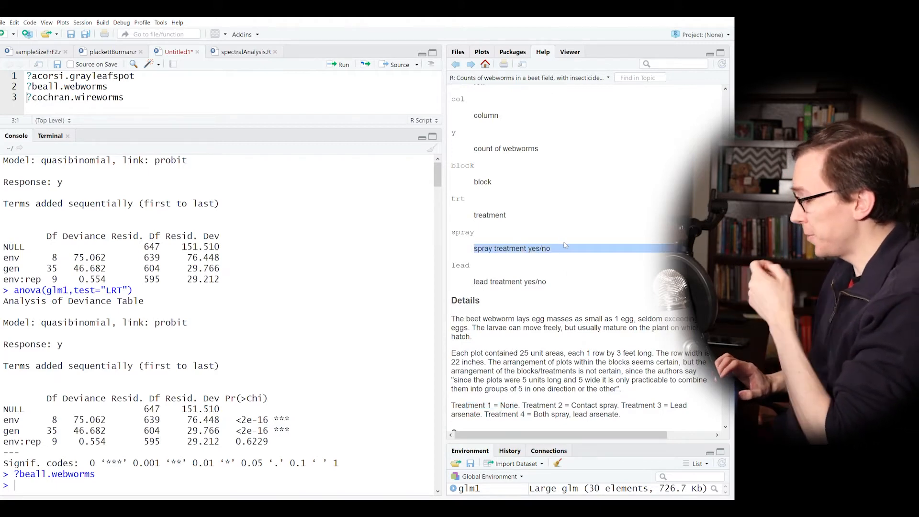
{"action": "double_click", "coordinate": [526, 285]}
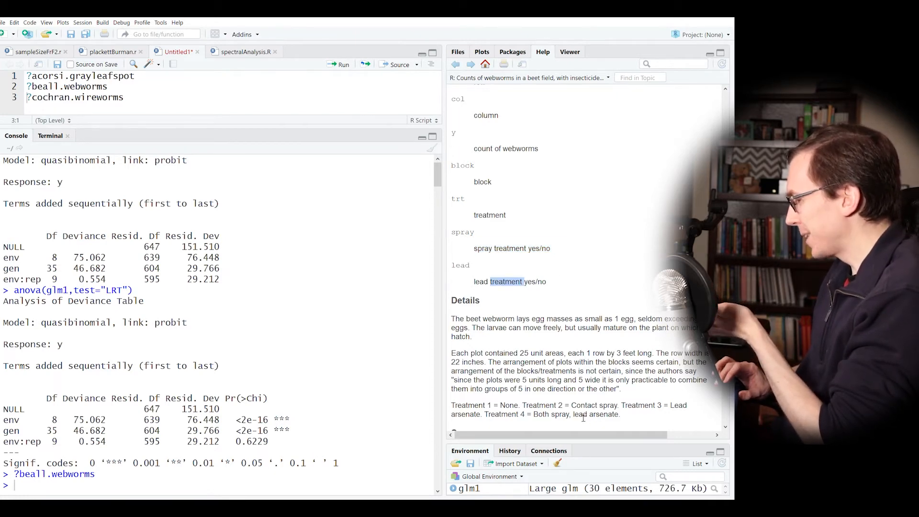
{"action": "left_click", "coordinate": [609, 257]}
{"action": "scroll", "coordinate": [609, 256], "scroll_direction": "up", "scroll_amount": 2}
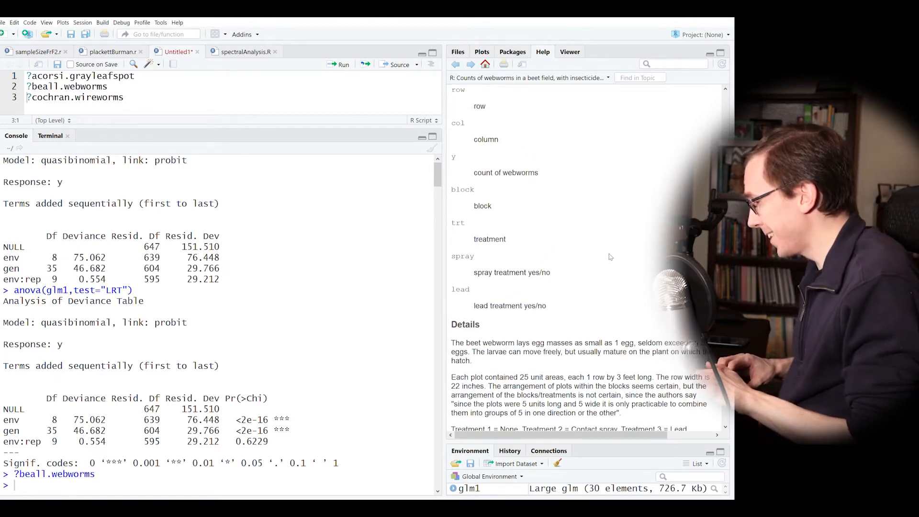
{"action": "scroll", "coordinate": [610, 257], "scroll_direction": "down", "scroll_amount": 5}
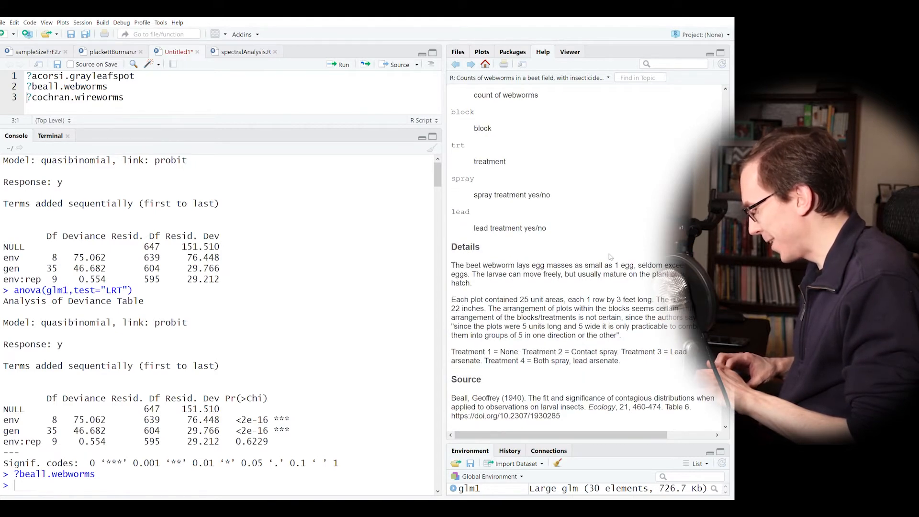
{"action": "scroll", "coordinate": [609, 257], "scroll_direction": "up", "scroll_amount": 14}
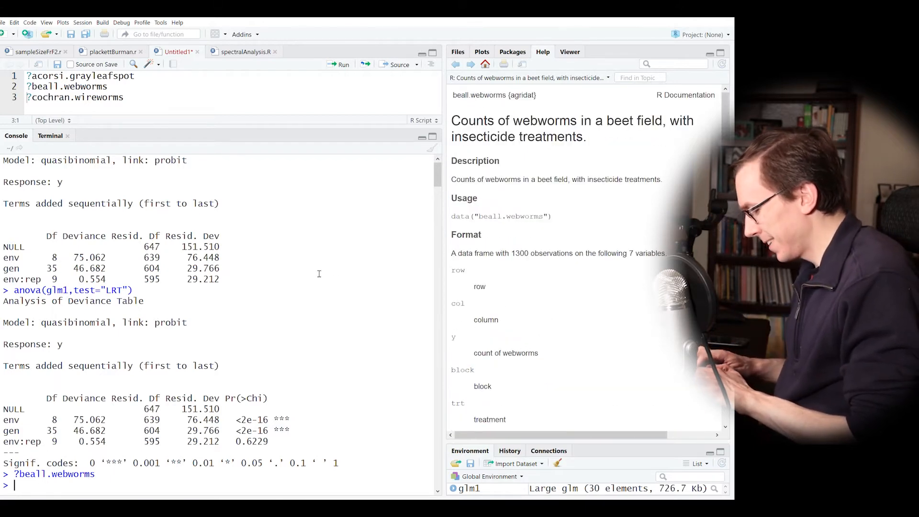
- Run head(beall.webworms) to preview the first rows of the dataset
{"action": "type", "text": "ad(bea"}
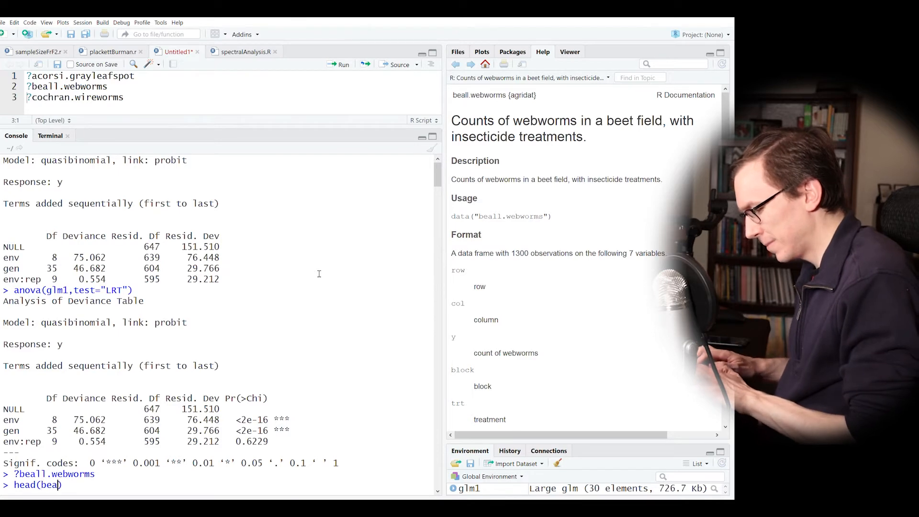
{"action": "key", "text": "Tab"}
{"action": "key", "text": "Return"}
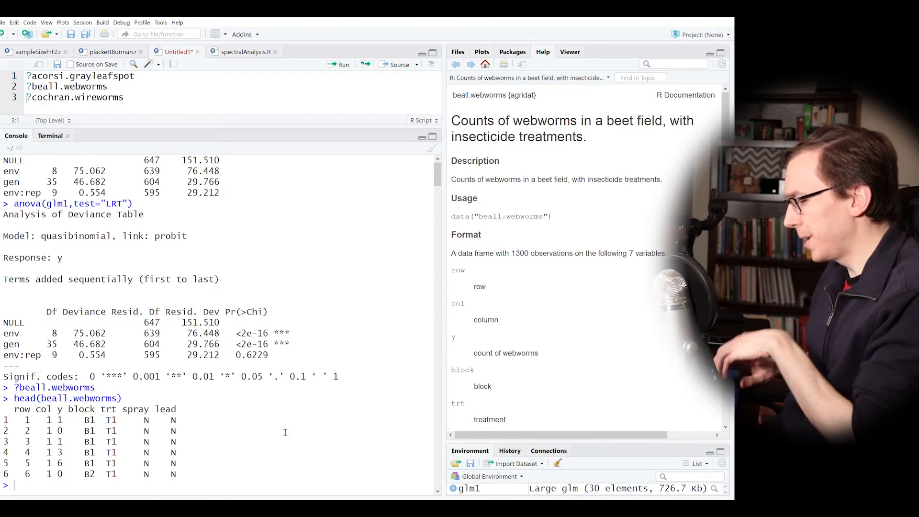
- Turn the recalled head command into hist(beall.webworms$y)
{"action": "key", "text": "Up"}
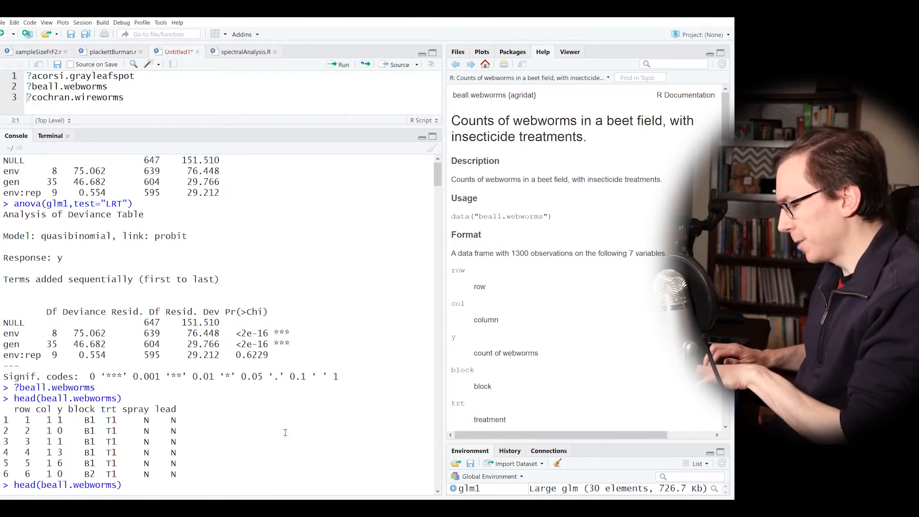
{"action": "key", "text": "Left"}
{"action": "type", "text": "$"}
{"action": "key", "text": "Down"}
{"action": "key", "text": "Down"}
{"action": "key", "text": "Return"}
{"action": "key", "text": "Right"}
{"action": "key", "text": "BackSpace"}
{"action": "key", "text": "BackSpace"}
{"action": "key", "text": "BackSpace"}
{"action": "key", "text": "BackSpace"}
{"action": "type", "text": "hist"}
- Add breaks=20 to the hist(beall.webworms$y) call and plot the histogram of webworm counts
{"action": "key", "text": "Right"}
{"action": "key", "text": "Right"}
{"action": "key", "text": "Right"}
{"action": "key", "text": "Right"}
{"action": "key", "text": "Right"}
{"action": "key", "text": "Right"}
{"action": "key", "text": "Right"}
{"action": "key", "text": "Right"}
{"action": "key", "text": "Left"}
{"action": "type", "text": ",brea"}
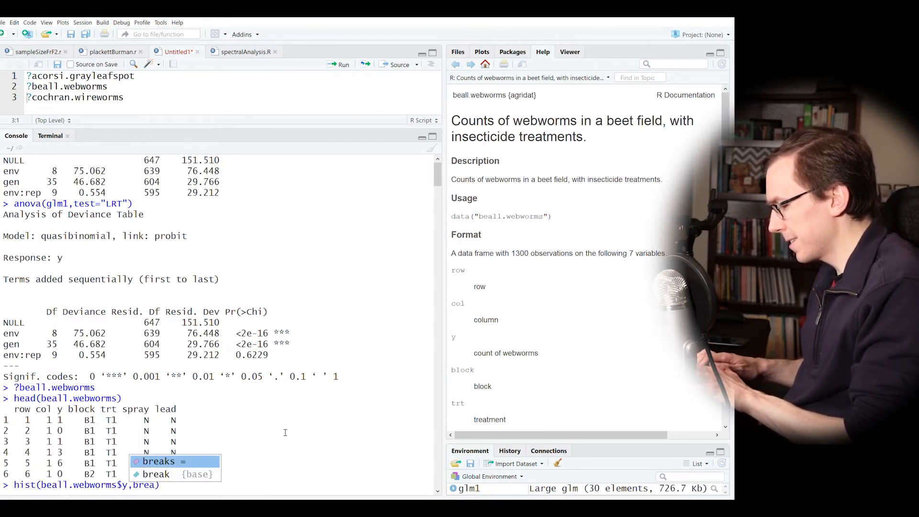
{"action": "type", "text": "ks"}
{"action": "key", "text": "Escape"}
{"action": "type", "text": "=20"}
{"action": "key", "text": "Return"}
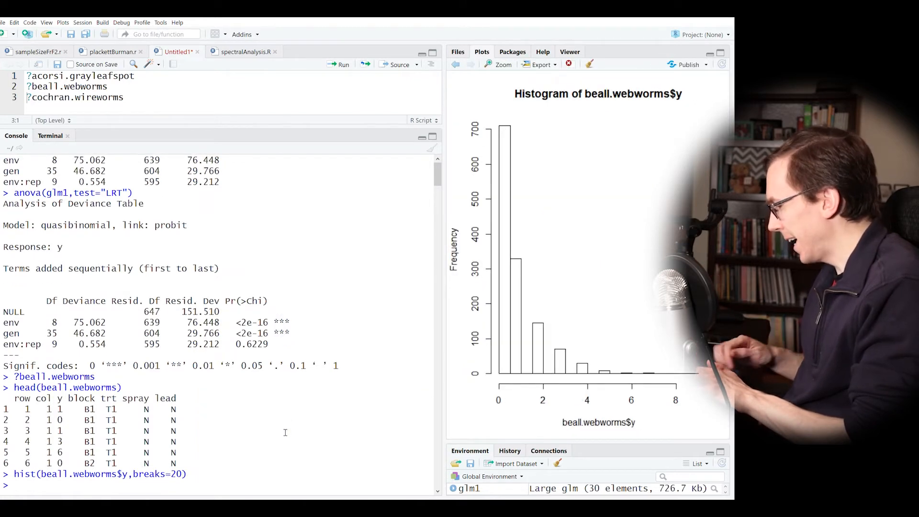
- Recall the histogram command and set its breaks argument to 6
{"action": "key", "text": "Up"}
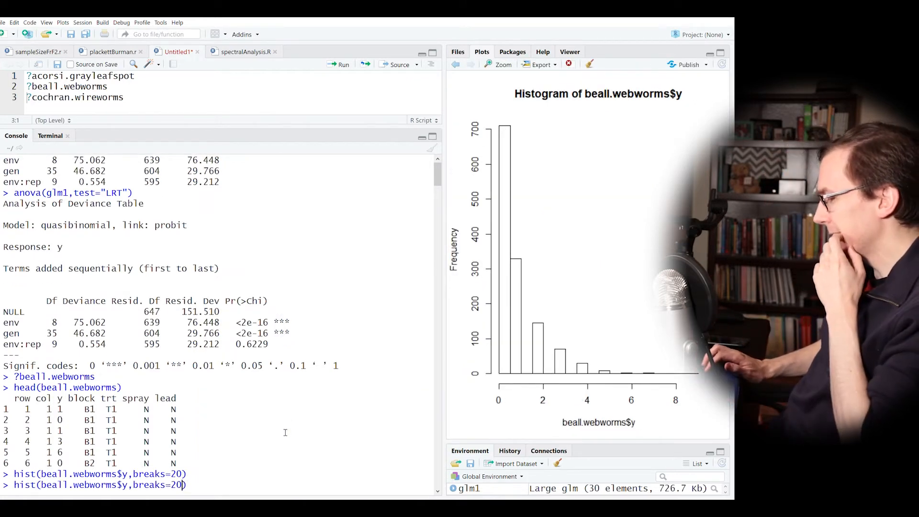
{"action": "key", "text": "BackSpace"}
{"action": "key", "text": "BackSpace"}
{"action": "type", "text": "6"}
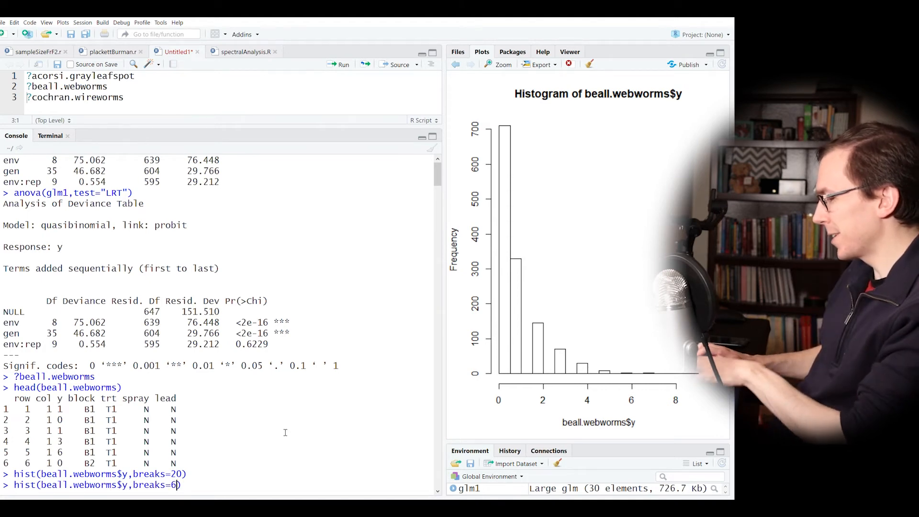
- Plot histograms of beall.webworms$y, first with 6 breaks and again with 10 breaks
{"action": "key", "text": "Return"}
{"action": "key", "text": "Up"}
{"action": "key", "text": "Left"}
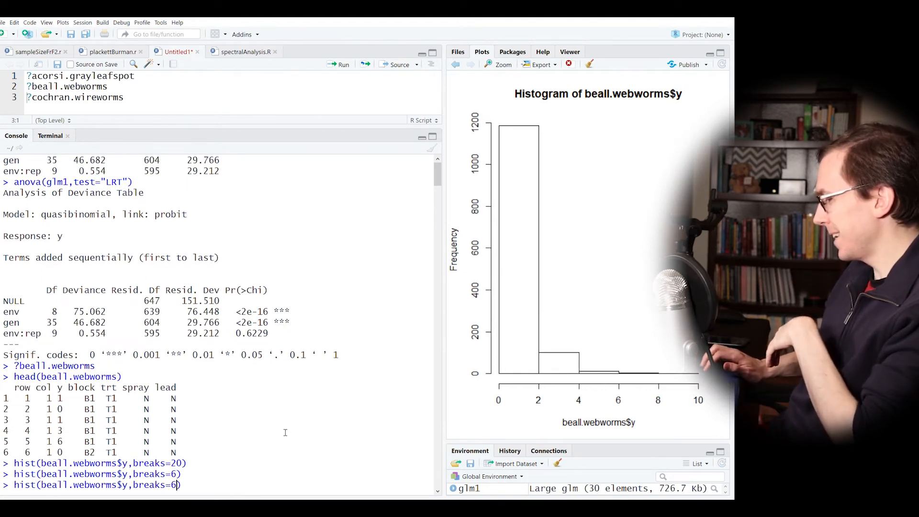
{"action": "key", "text": "BackSpace"}
{"action": "type", "text": "10"}
{"action": "key", "text": "Return"}
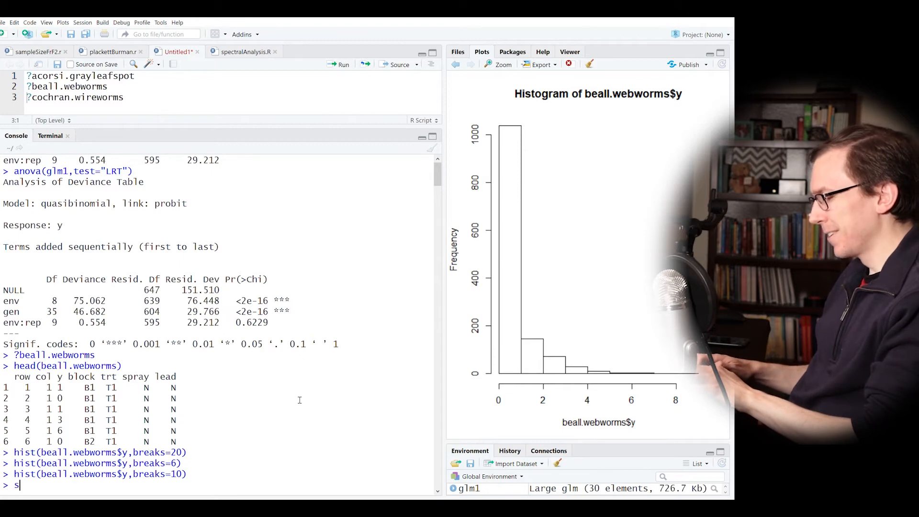
- Compute summary statistics for the y variable of beall.webworms with summary
{"action": "type", "text": "mary("}
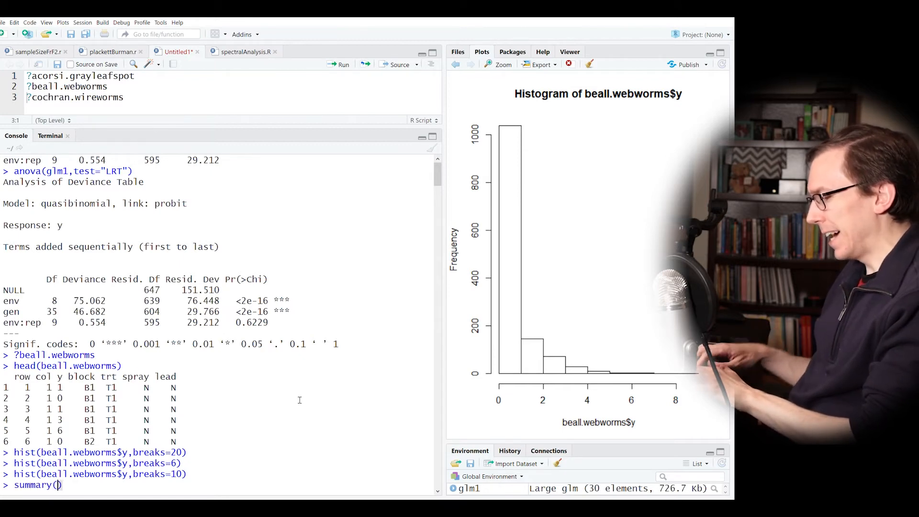
{"action": "type", "text": "bea"}
{"action": "key", "text": "Tab"}
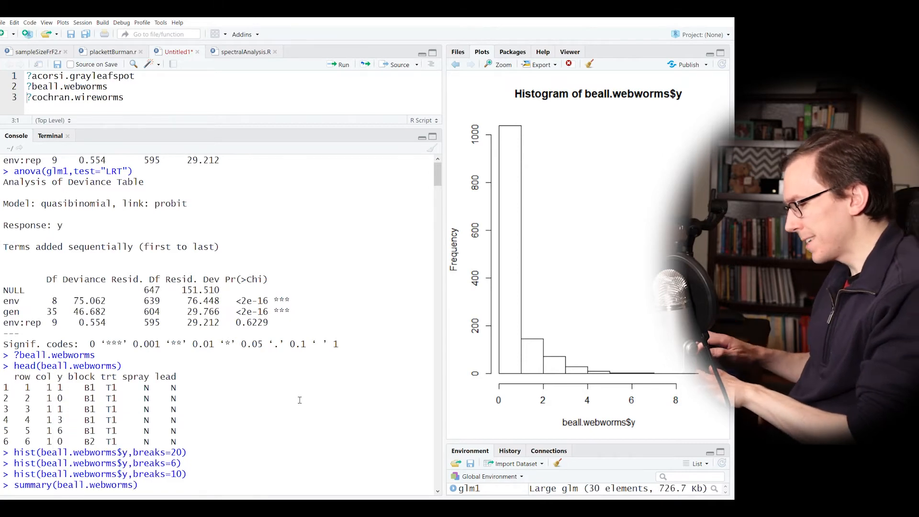
{"action": "type", "text": "$"}
{"action": "key", "text": "Down"}
{"action": "key", "text": "Down"}
{"action": "key", "text": "Return"}
{"action": "key", "text": "Return"}
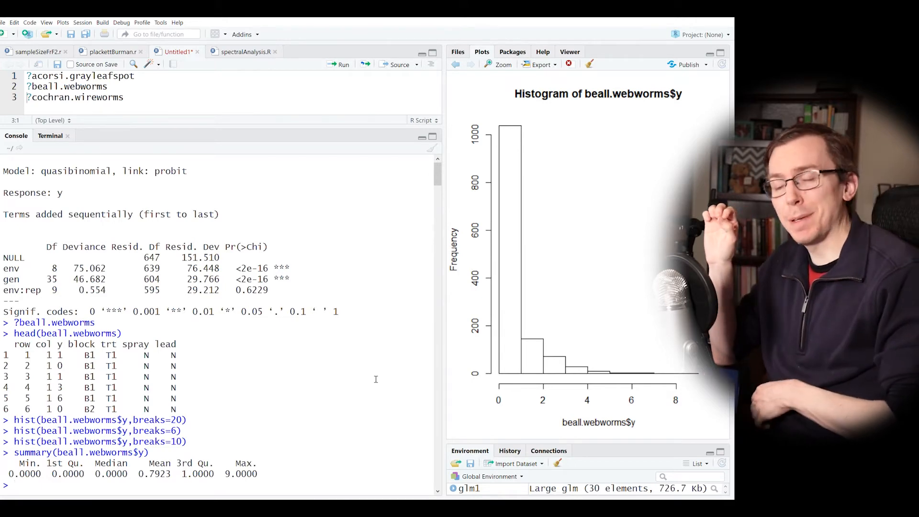
- Plot a histogram of the square root of beall.webworms$y with 10 breaks
{"action": "key", "text": "Up"}
{"action": "key", "text": "Up"}
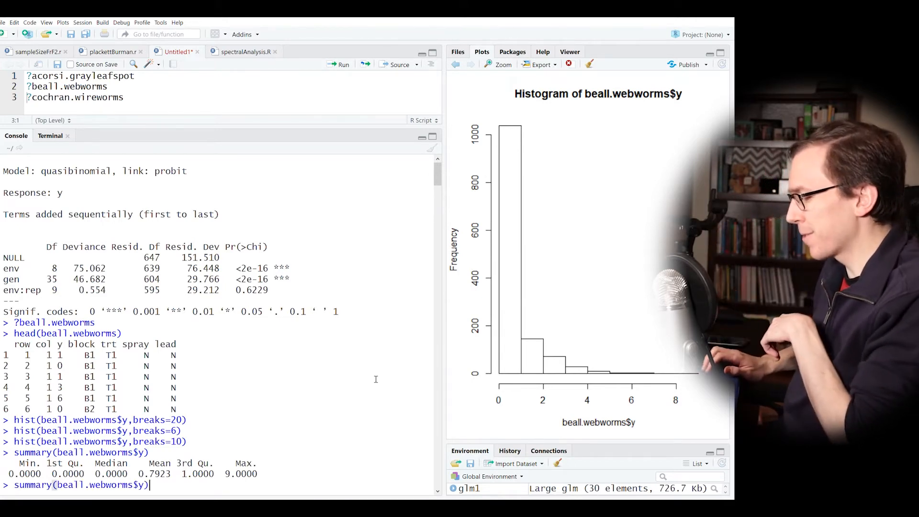
{"action": "key", "text": "Left"}
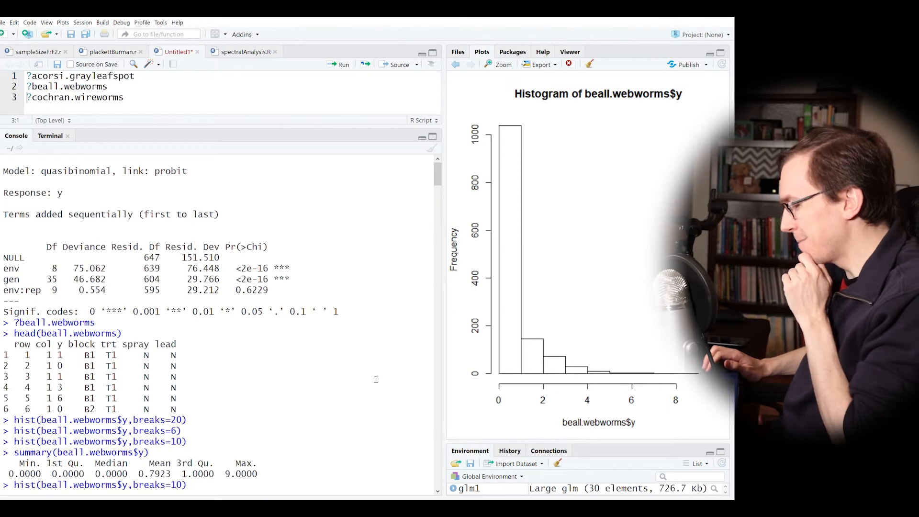
{"action": "key", "text": "Right"}
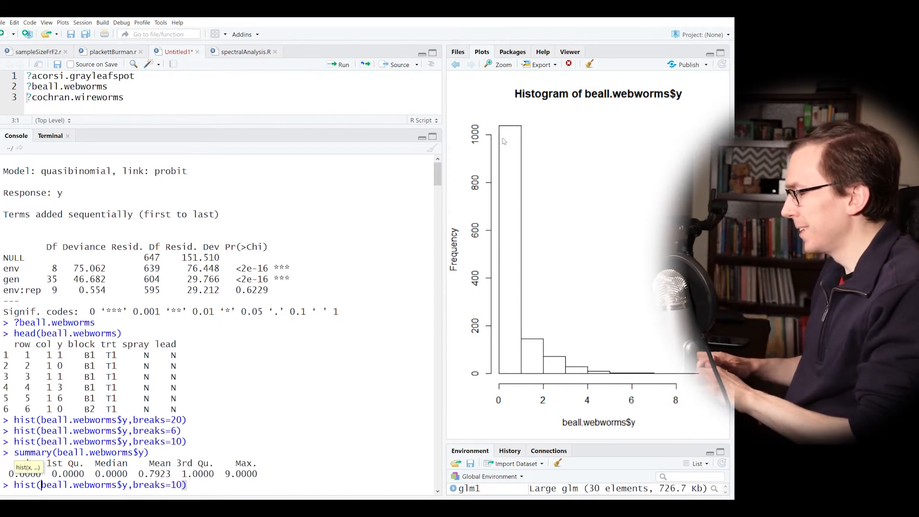
{"action": "type", "text": "sqrt("}
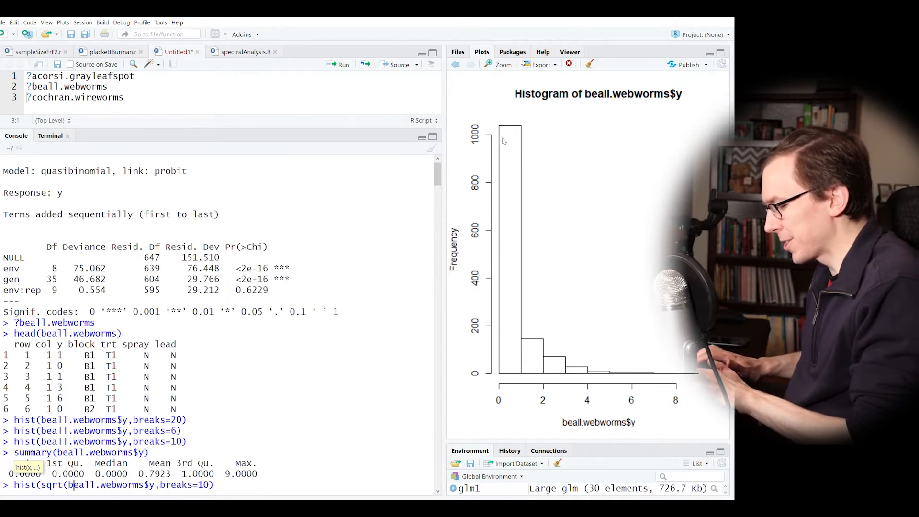
{"action": "type", "text": ")"}
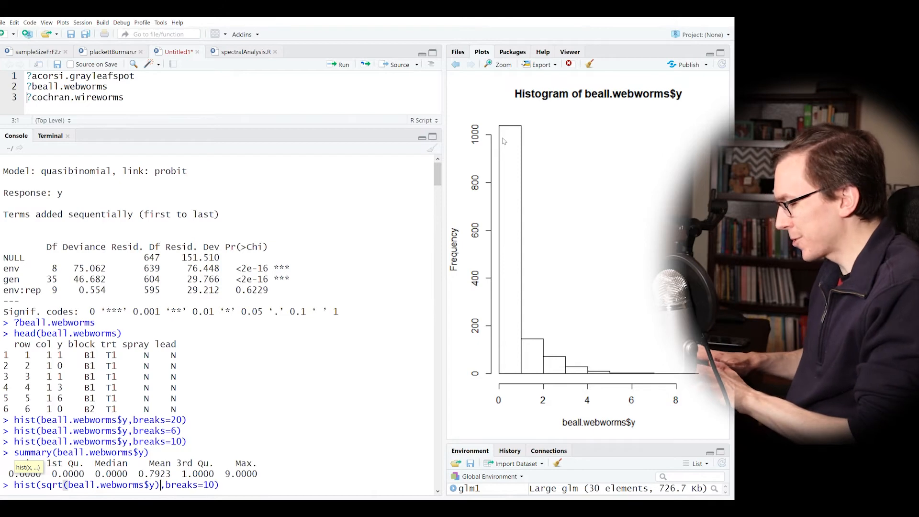
{"action": "key", "text": "Return"}
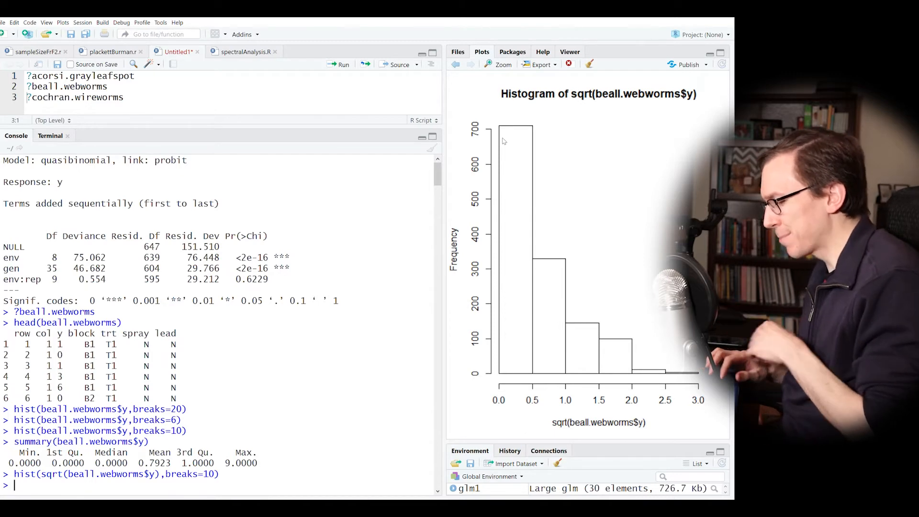
- From the beall.webworms help page examples, run dat <- beall.webworms and highlight the Poisson model's glm line
{"action": "left_click", "coordinate": [543, 54]}
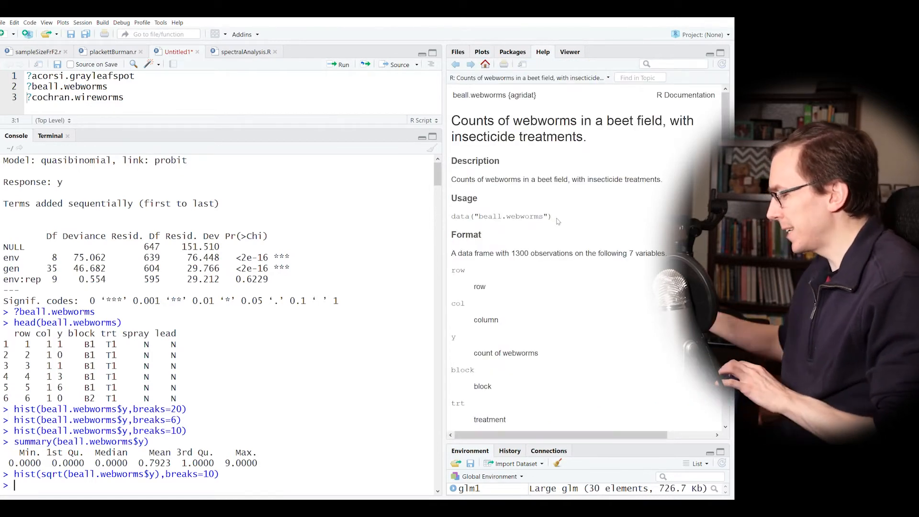
{"action": "scroll", "coordinate": [557, 221], "scroll_direction": "down", "scroll_amount": 4}
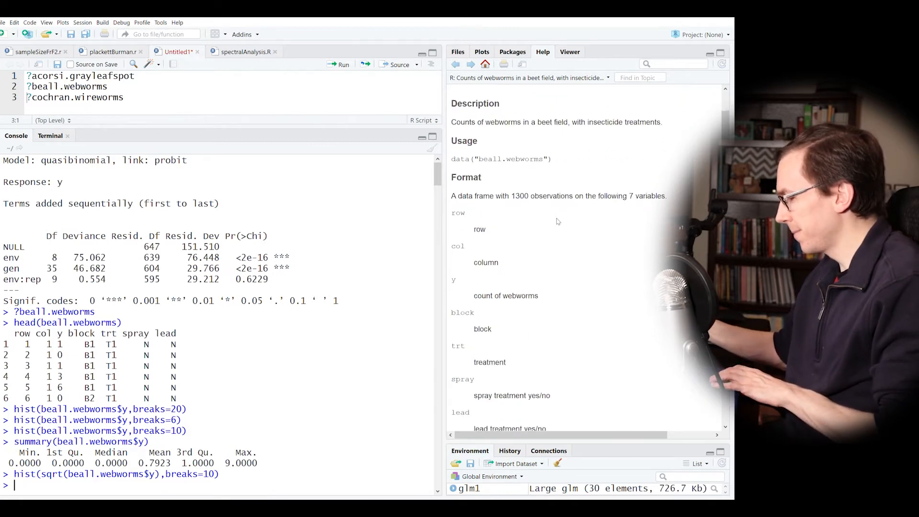
{"action": "scroll", "coordinate": [557, 221], "scroll_direction": "down", "scroll_amount": 10}
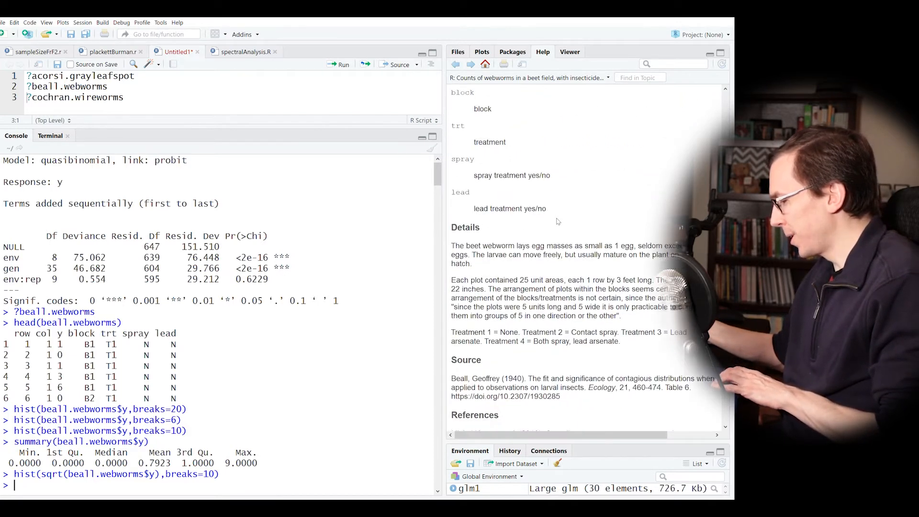
{"action": "scroll", "coordinate": [560, 222], "scroll_direction": "down", "scroll_amount": 2}
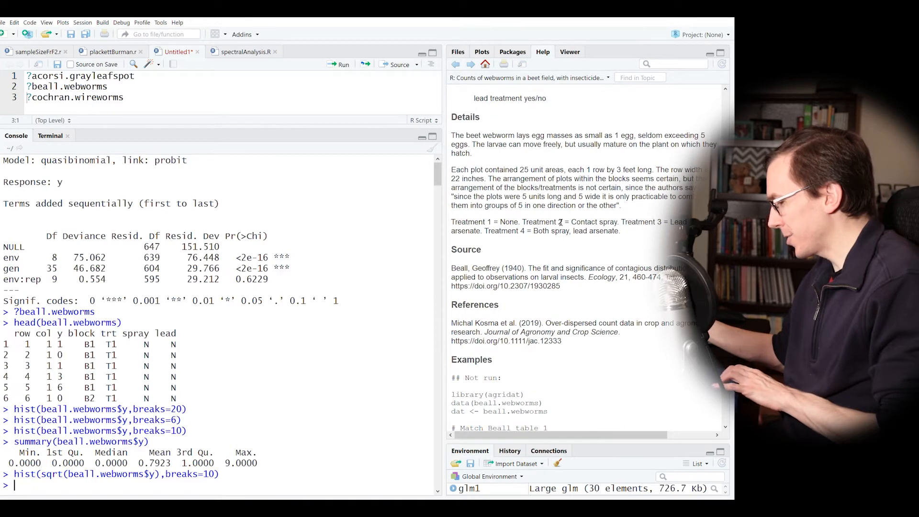
{"action": "scroll", "coordinate": [560, 223], "scroll_direction": "down", "scroll_amount": 4}
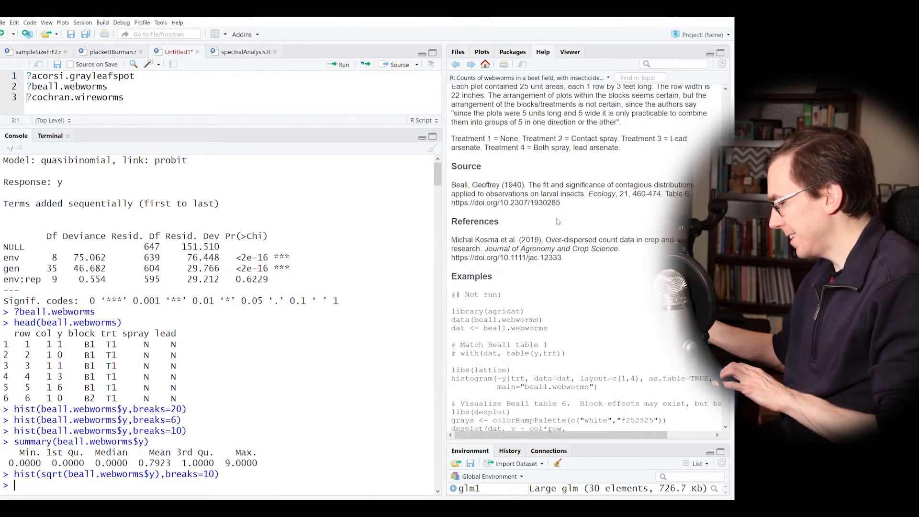
{"action": "scroll", "coordinate": [558, 221], "scroll_direction": "down", "scroll_amount": 2}
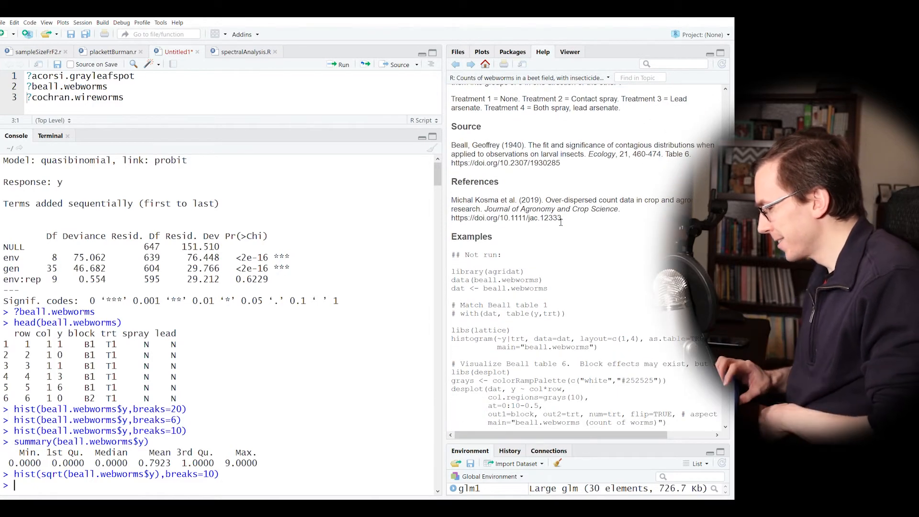
{"action": "left_click_drag", "start_coordinate": [452, 290], "coordinate": [553, 295]}
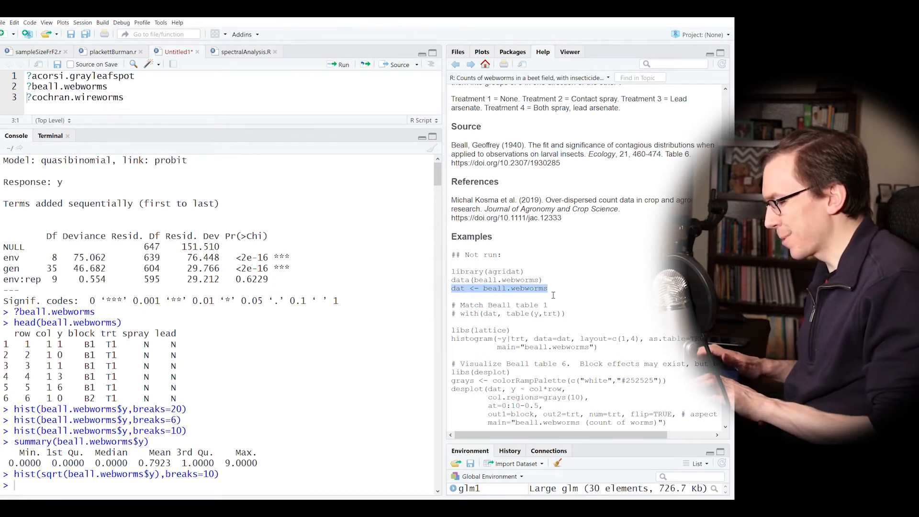
{"action": "key", "text": "ctrl+Return"}
{"action": "scroll", "coordinate": [553, 295], "scroll_direction": "down", "scroll_amount": 3}
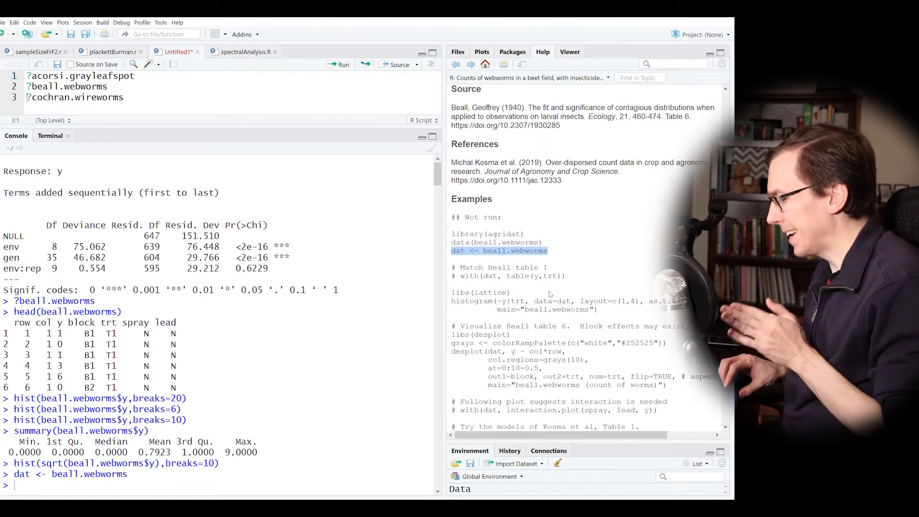
{"action": "scroll", "coordinate": [553, 296], "scroll_direction": "down", "scroll_amount": 1}
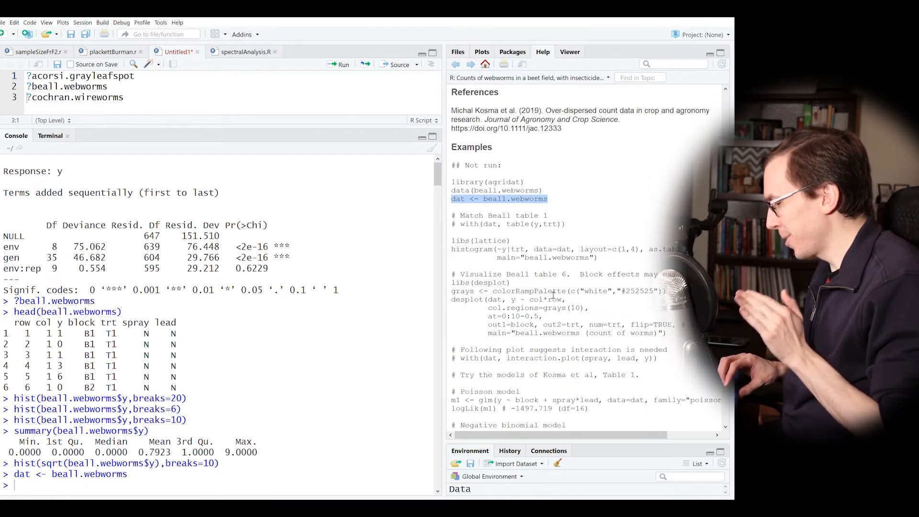
{"action": "triple_click", "coordinate": [588, 401]}
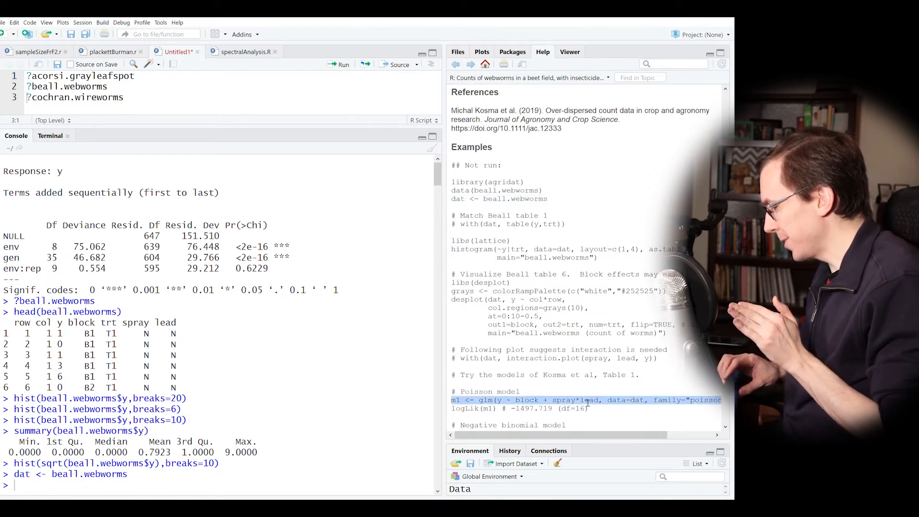
{"action": "scroll", "coordinate": [587, 404], "scroll_direction": "down", "scroll_amount": 1}
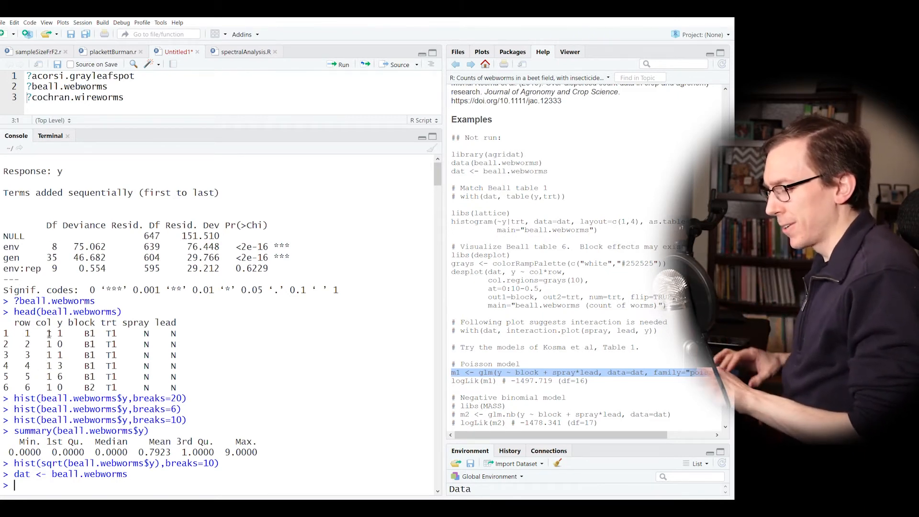
- Convert the row and col variables of dat to factors with transform, assigning the result back to dat
{"action": "type", "text": "ans"}
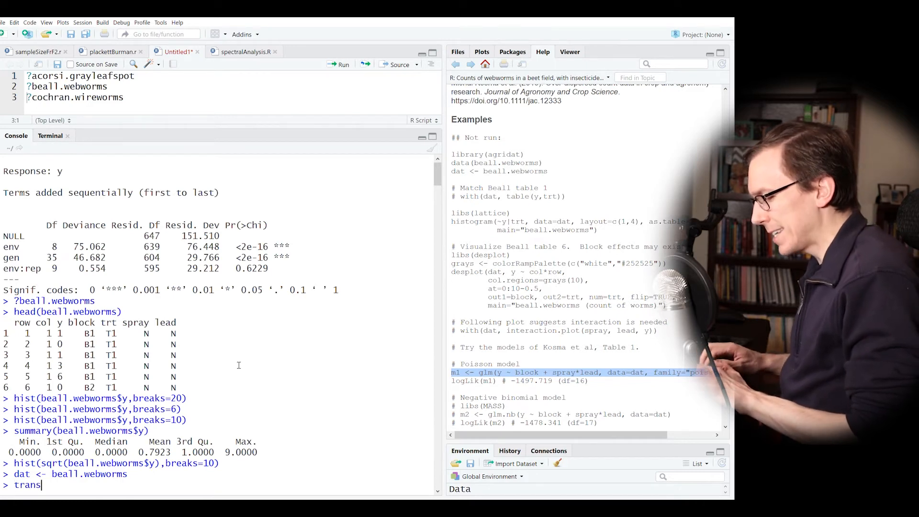
{"action": "key", "text": "Return"}
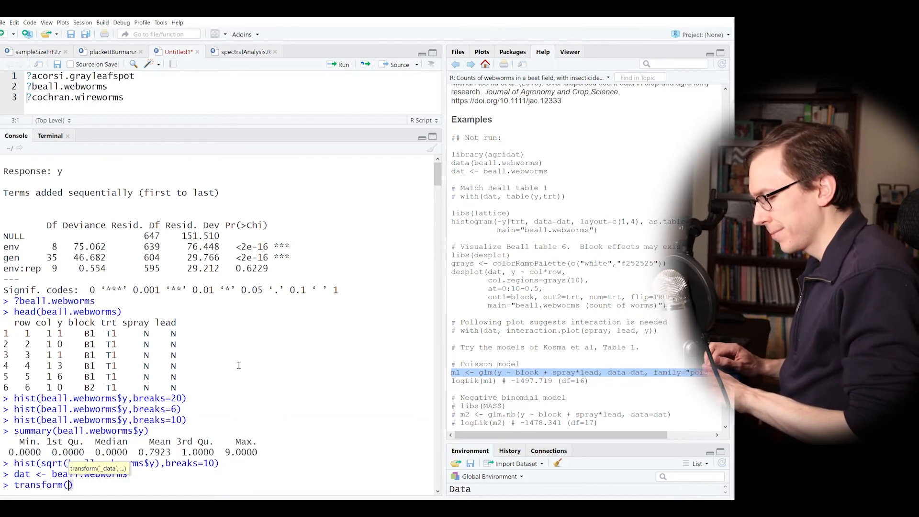
{"action": "type", "text": "dat ="}
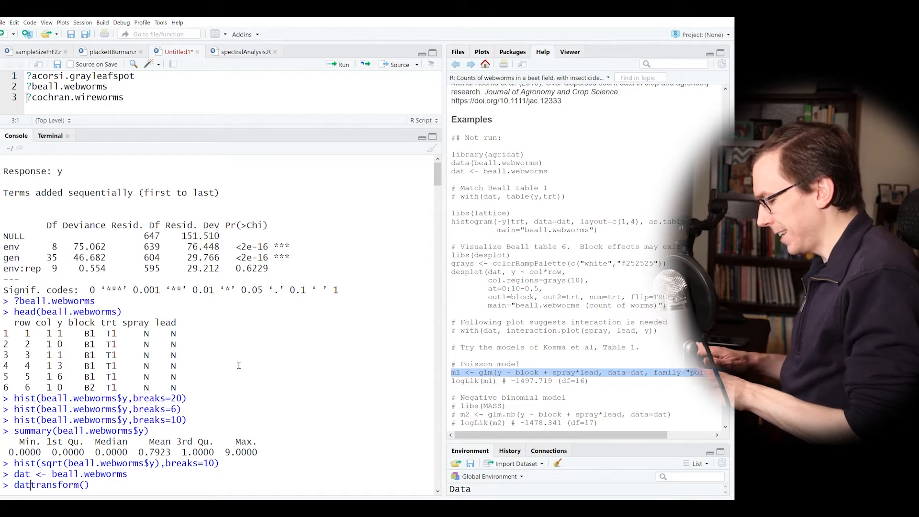
{"action": "key", "text": "Right"}
{"action": "key", "text": "Right"}
{"action": "key", "text": "Right"}
{"action": "key", "text": "Right"}
{"action": "key", "text": "Right"}
{"action": "key", "text": "Right"}
{"action": "key", "text": "Right"}
{"action": "key", "text": "Right"}
{"action": "key", "text": "Right"}
{"action": "type", "text": "dat, row=faco"}
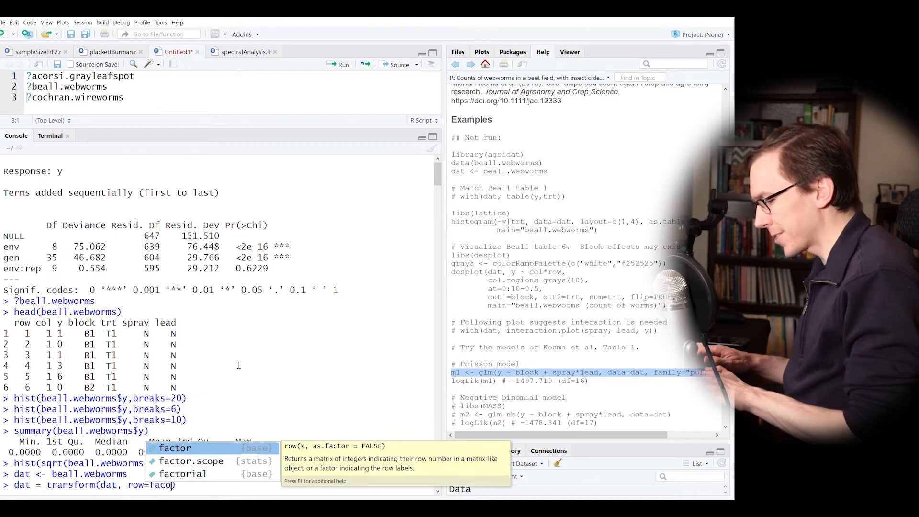
{"action": "key", "text": "Tab"}
{"action": "type", "text": "row"}
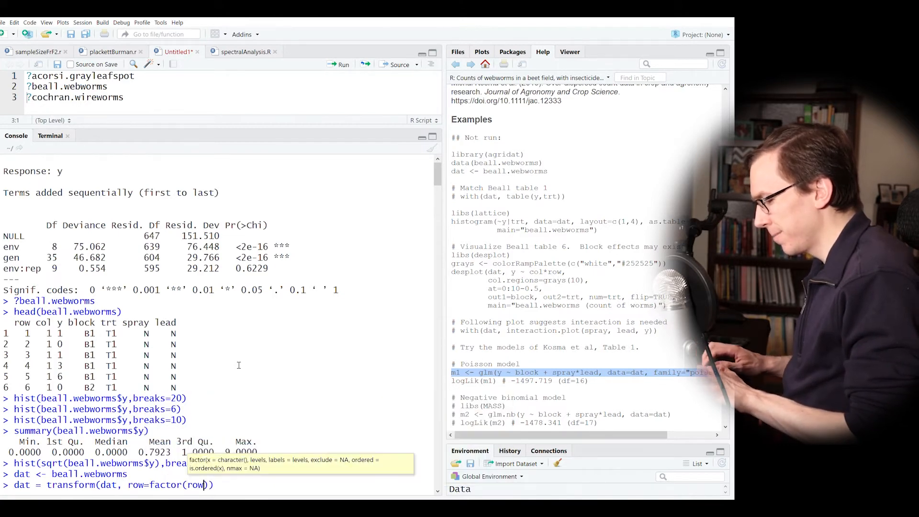
{"action": "type", "text": "), col="}
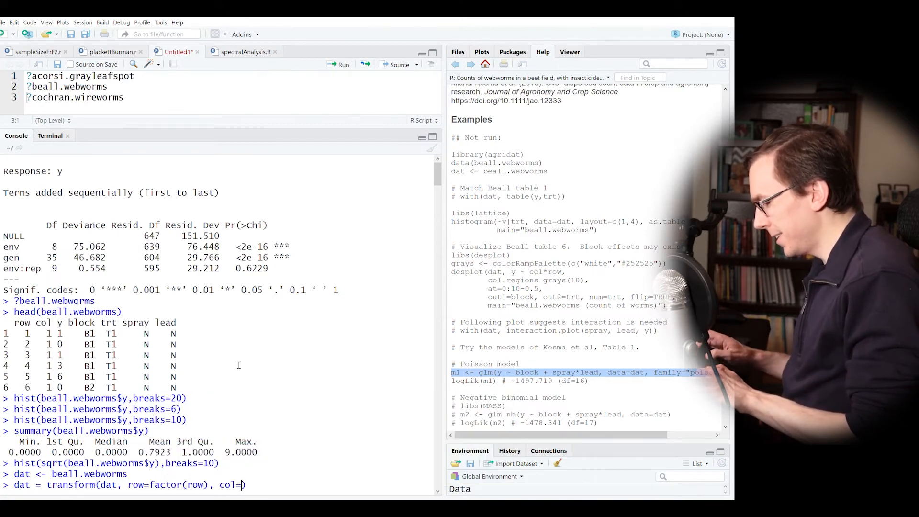
{"action": "type", "text": "factor"}
{"action": "key", "text": "Tab"}
{"action": "type", "text": "col"}
{"action": "key", "text": "Return"}
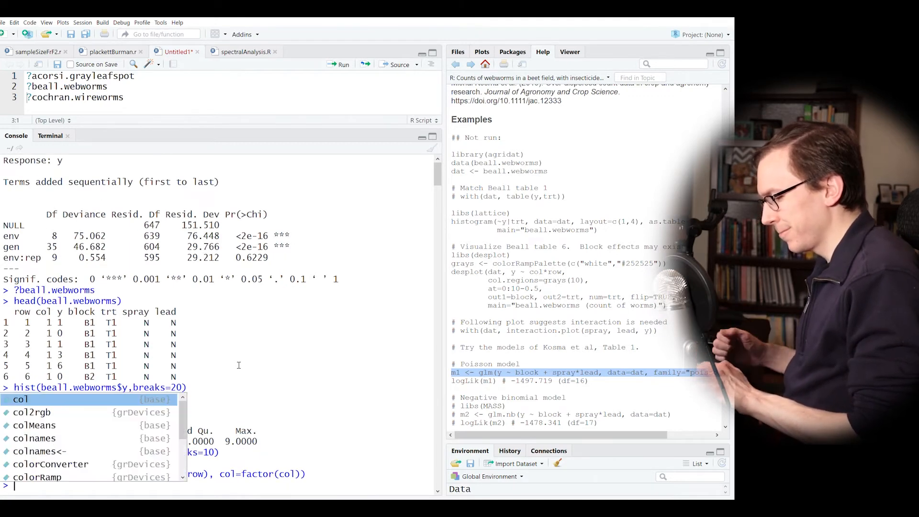
{"action": "key", "text": "Escape"}
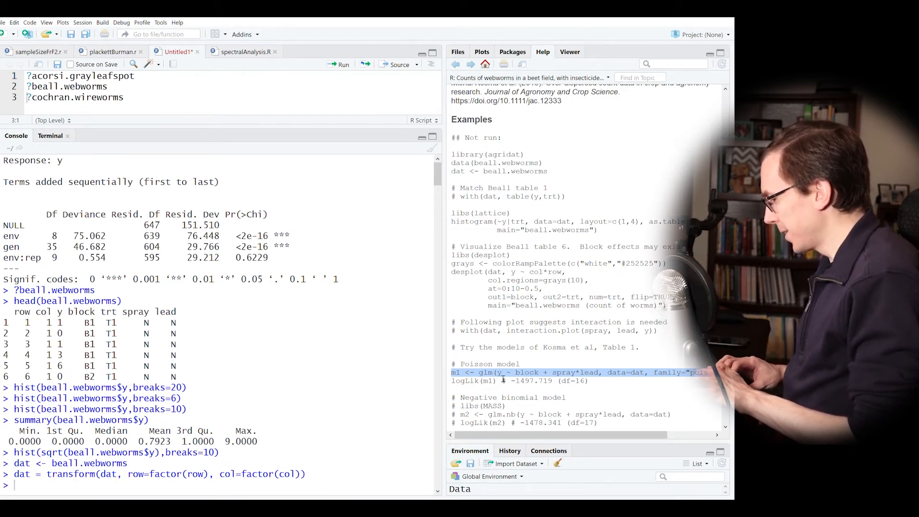
- Run the help example's Poisson model, m1 <- glm(y ~ block + spray*lead, data=dat, family="poisson")
{"action": "left_click", "coordinate": [565, 369]}
{"action": "triple_click", "coordinate": [567, 373]}
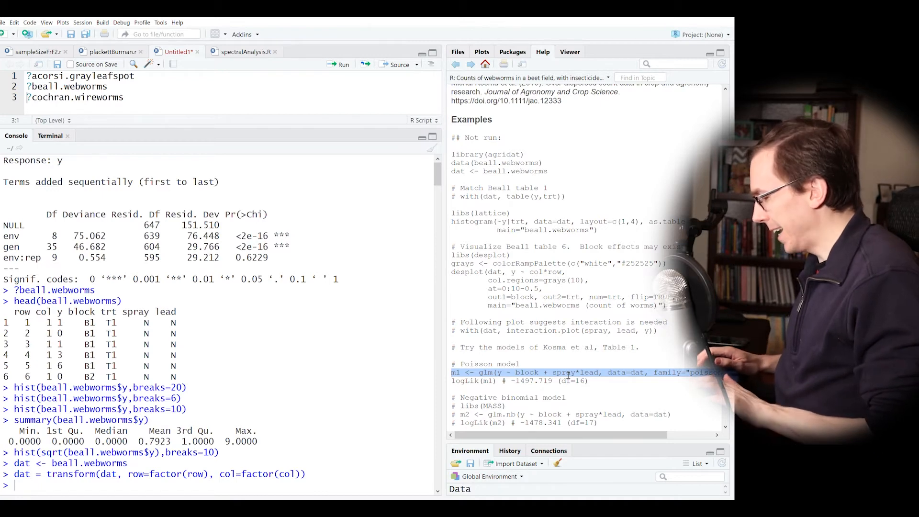
{"action": "key", "text": "ctrl+Return"}
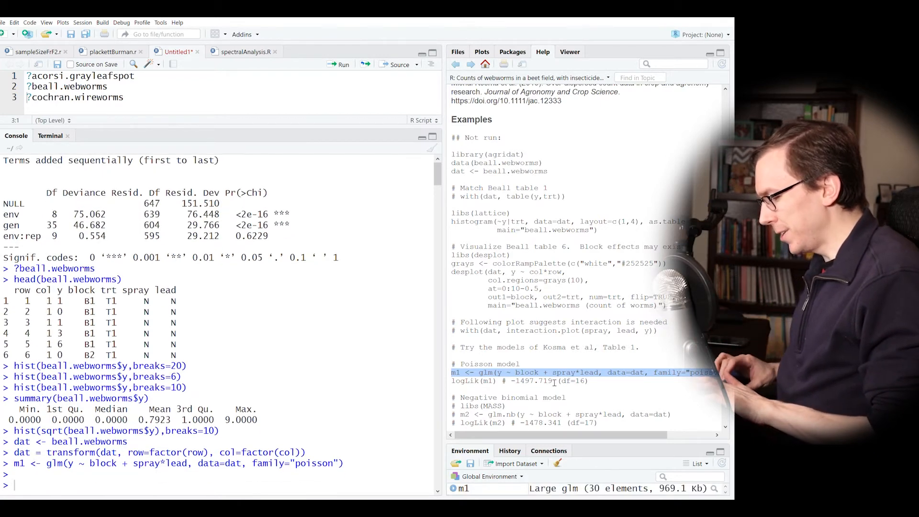
- Refit m1 as the same block + spray*lead glm on dat, with the family written as poisson(link = "log")
{"action": "double_click", "coordinate": [316, 464]}
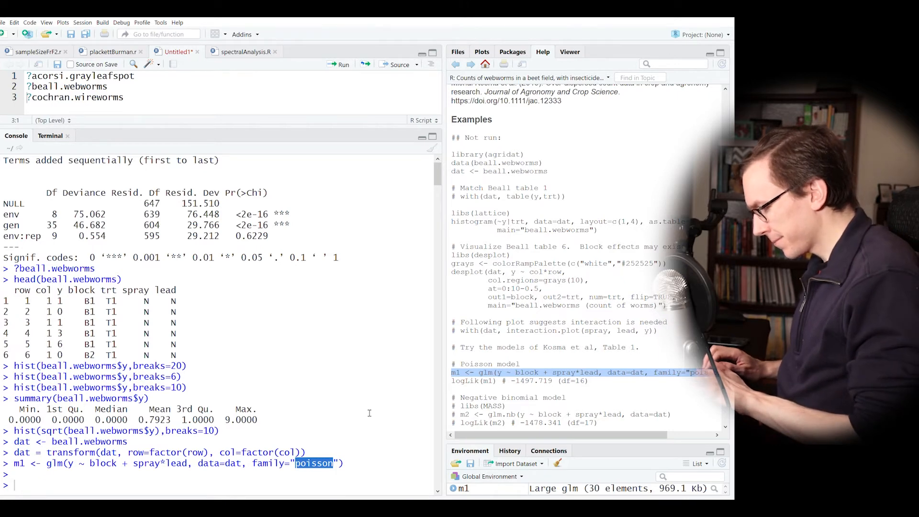
{"action": "left_click", "coordinate": [370, 413]}
{"action": "key", "text": "Up"}
{"action": "key", "text": "Return"}
{"action": "key", "text": "Left"}
{"action": "key", "text": "BackSpace"}
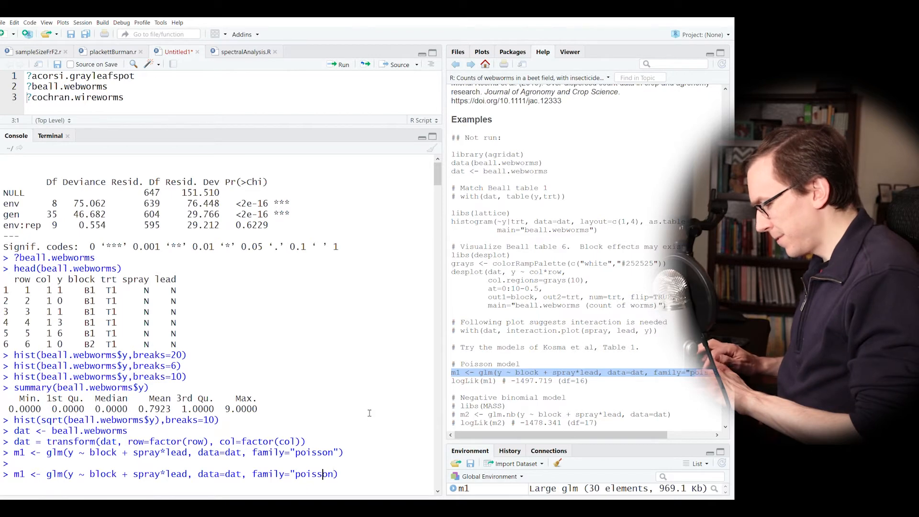
{"action": "key", "text": "BackSpace"}
{"action": "key", "text": "Right"}
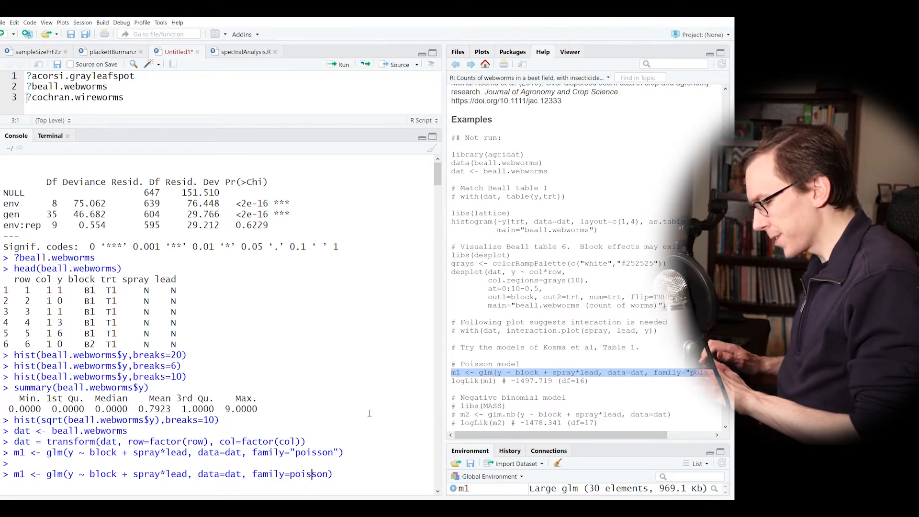
{"action": "type", "text": "(li"}
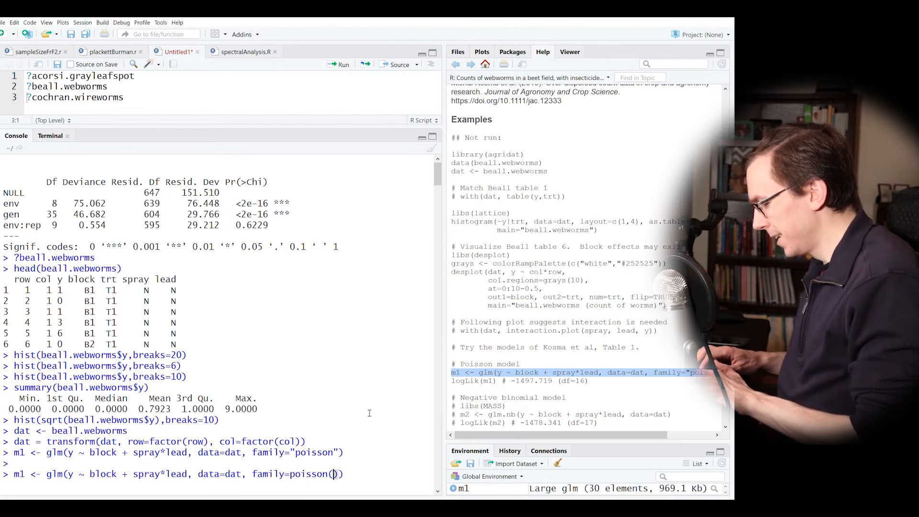
{"action": "key", "text": "Tab"}
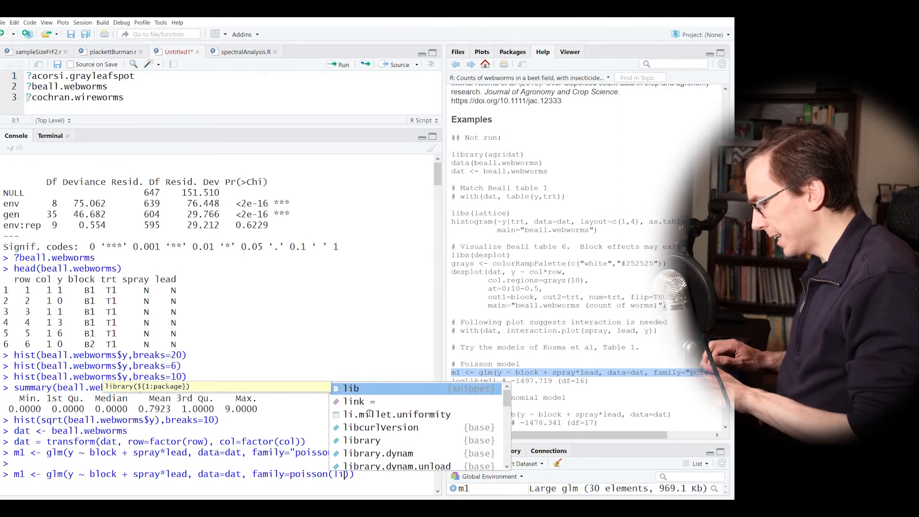
{"action": "key", "text": "Down"}
{"action": "key", "text": "Return"}
{"action": "type", "text": "\"log"}
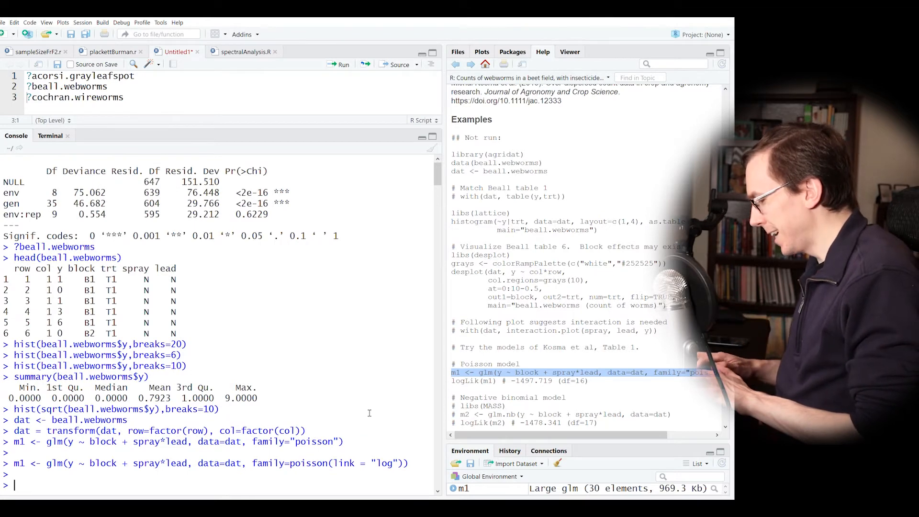
- Print the model summary of m1 with summary(m1)
{"action": "type", "text": "summary()"}
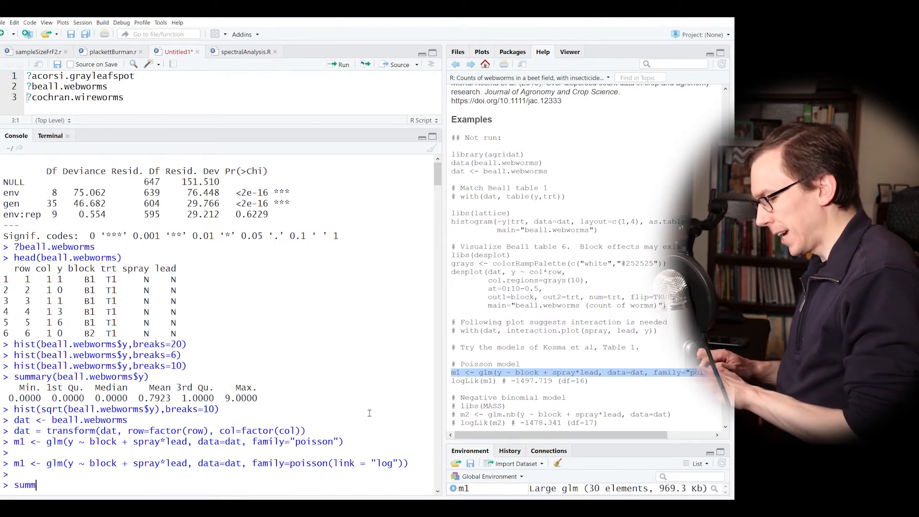
{"action": "key", "text": "Left"}
{"action": "type", "text": "m1"}
{"action": "key", "text": "Return"}
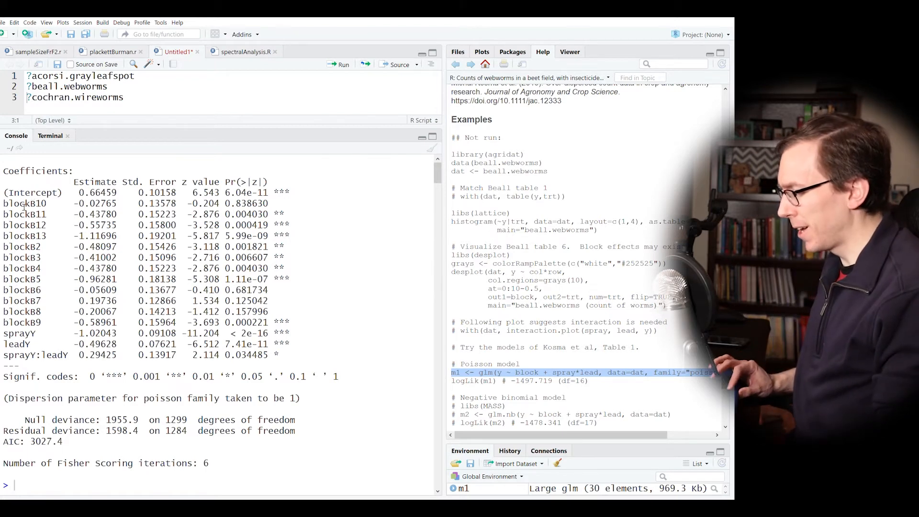
- Examine the block, sprayY, leadY and sprayY:leadY rows in the coefficient table of the m1 summary
{"action": "left_click_drag", "start_coordinate": [20, 203], "coordinate": [25, 224]}
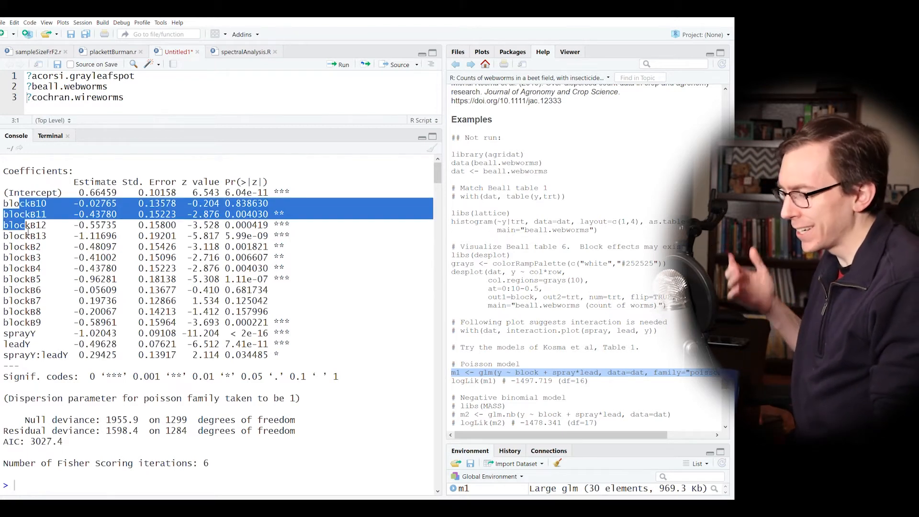
{"action": "double_click", "coordinate": [42, 250]}
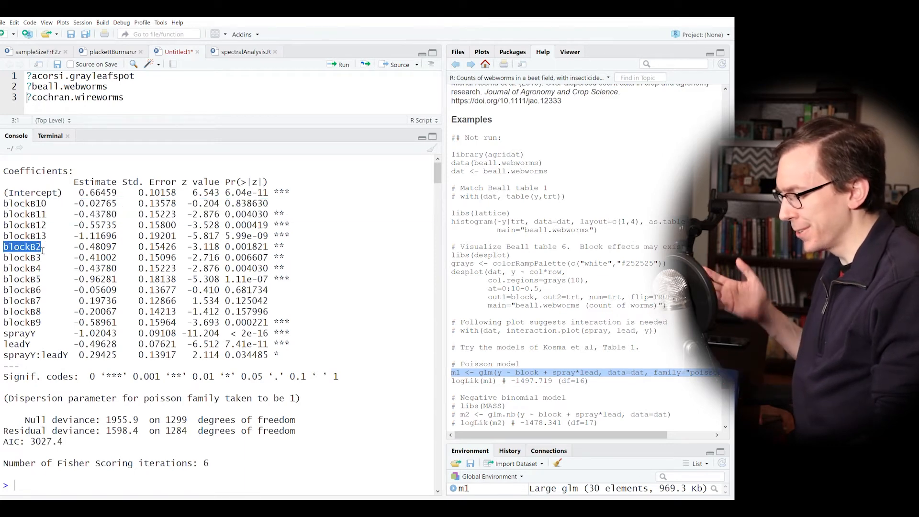
{"action": "double_click", "coordinate": [34, 335]}
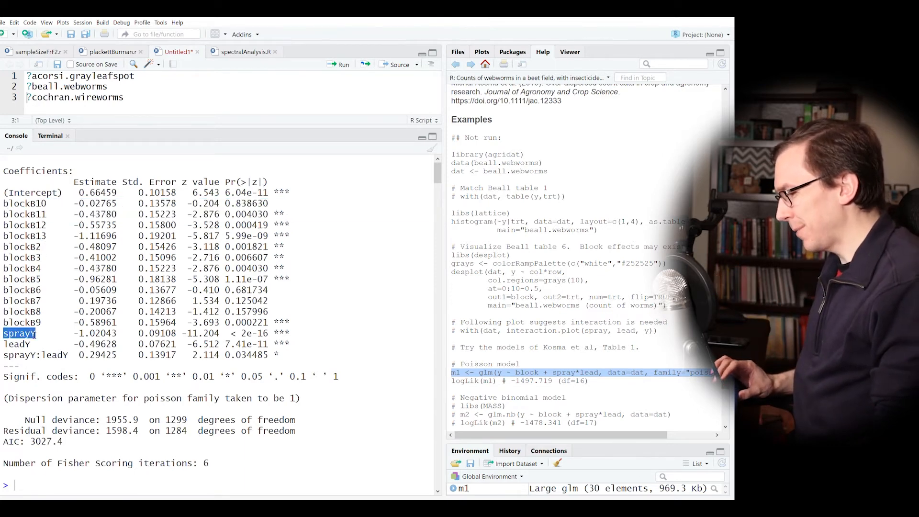
{"action": "left_click_drag", "start_coordinate": [91, 336], "coordinate": [79, 337]}
{"action": "double_click", "coordinate": [30, 344]}
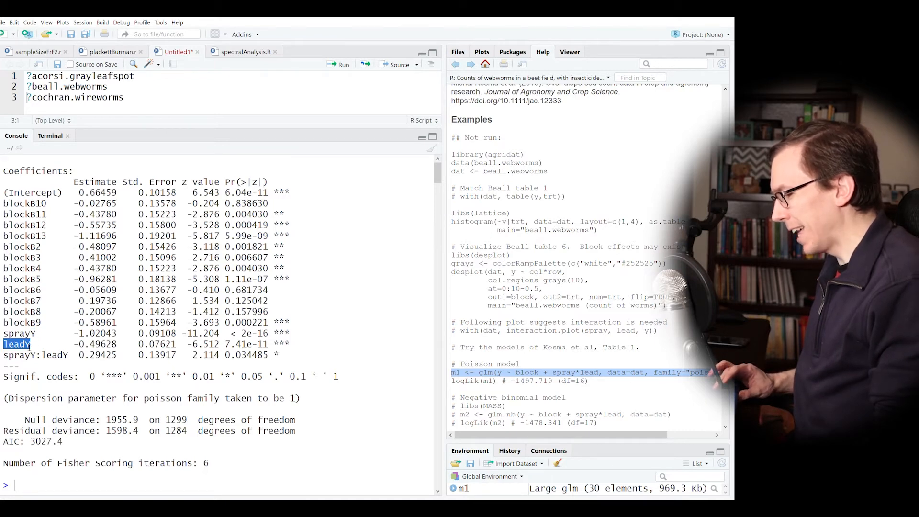
{"action": "triple_click", "coordinate": [98, 345]}
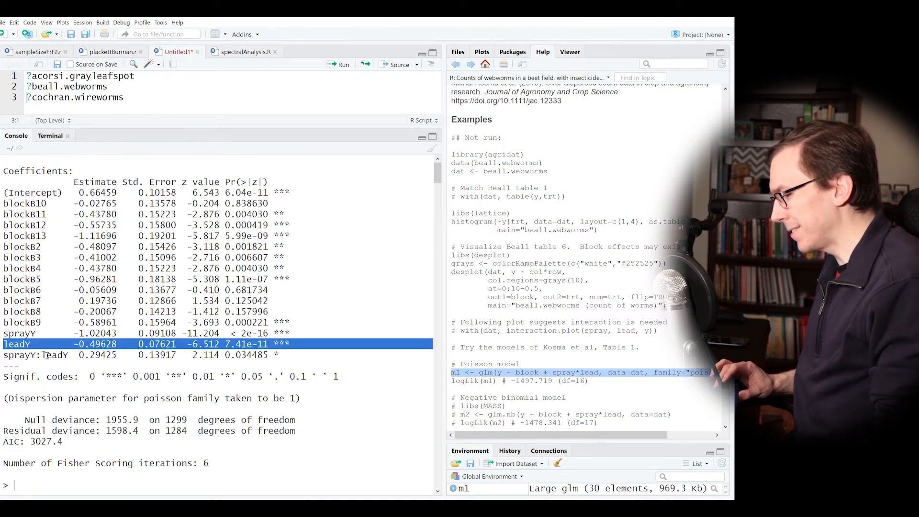
{"action": "triple_click", "coordinate": [47, 355]}
{"action": "left_click", "coordinate": [119, 355]}
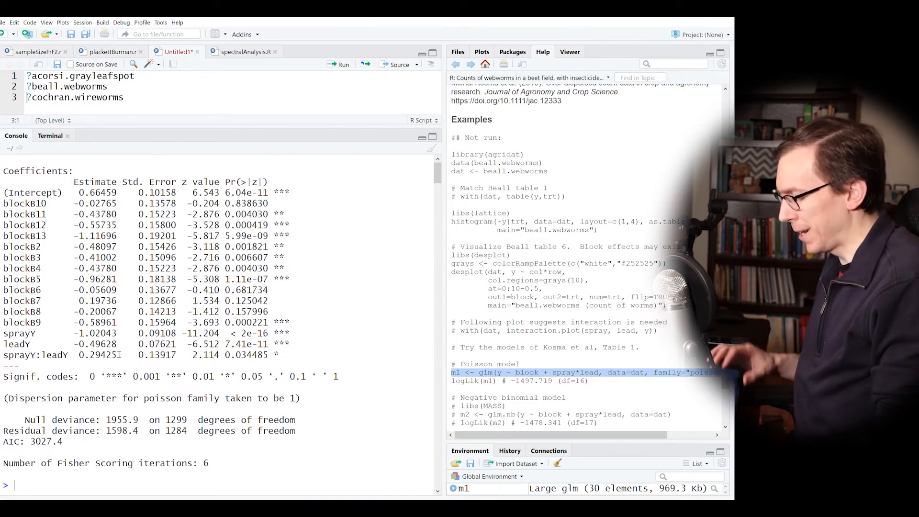
{"action": "mouse_move", "coordinate": [269, 357]}
{"action": "left_mouse_down"}
{"action": "mouse_move", "coordinate": [148, 333]}
{"action": "mouse_move", "coordinate": [4, 333]}
{"action": "left_mouse_up"}
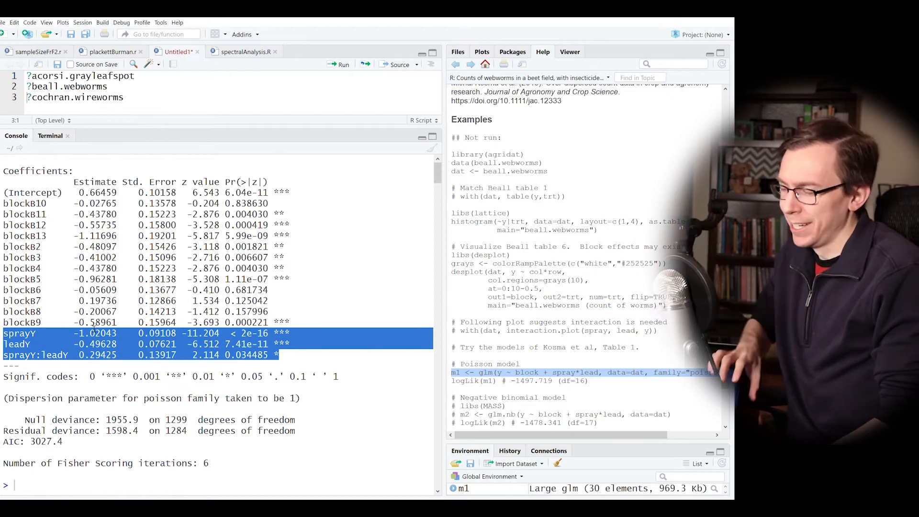
- Examine the sign and size of the sprayY, leadY and sprayY:leadY estimates, and the interaction's p-value
{"action": "double_click", "coordinate": [96, 334]}
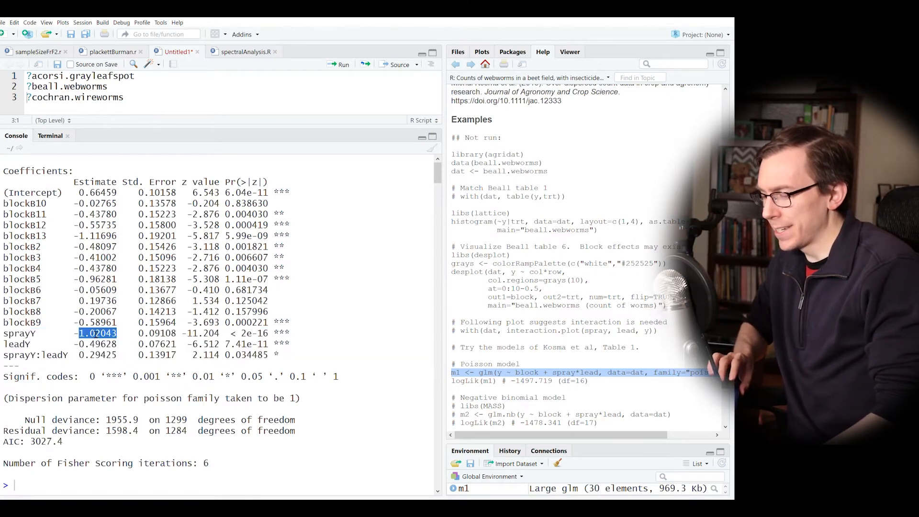
{"action": "left_click_drag", "start_coordinate": [74, 335], "coordinate": [121, 335]}
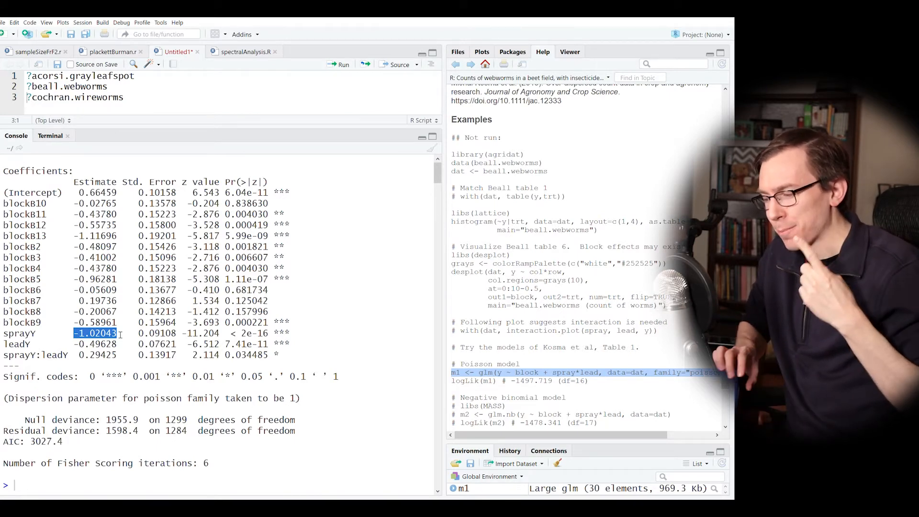
{"action": "double_click", "coordinate": [97, 344]}
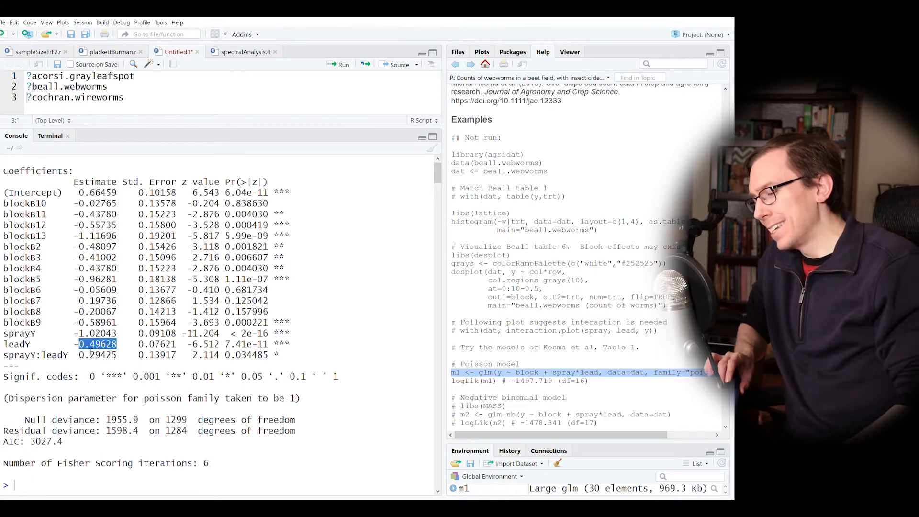
{"action": "left_click_drag", "start_coordinate": [75, 343], "coordinate": [120, 347]}
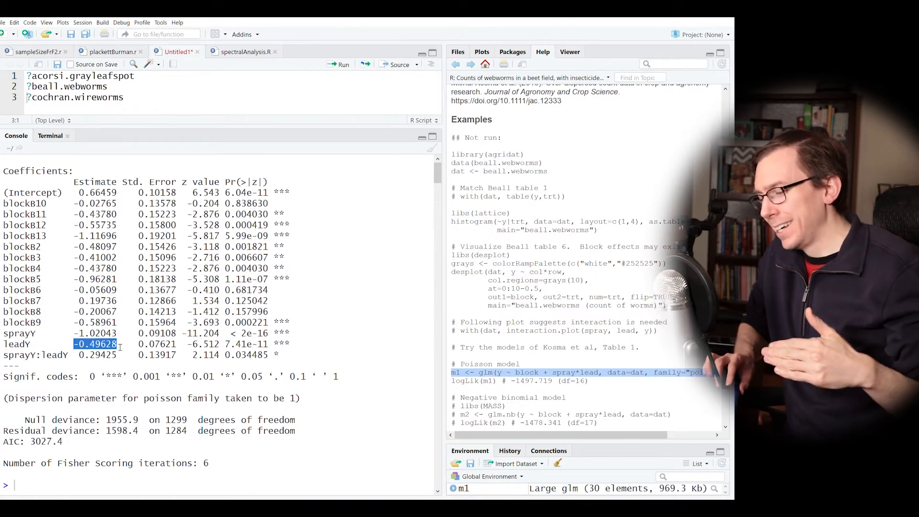
{"action": "double_click", "coordinate": [94, 343]}
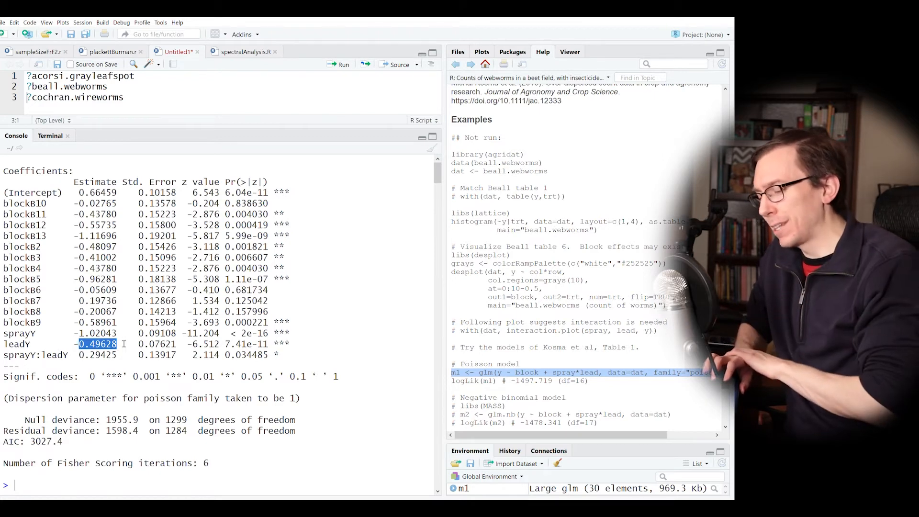
{"action": "double_click", "coordinate": [98, 355]}
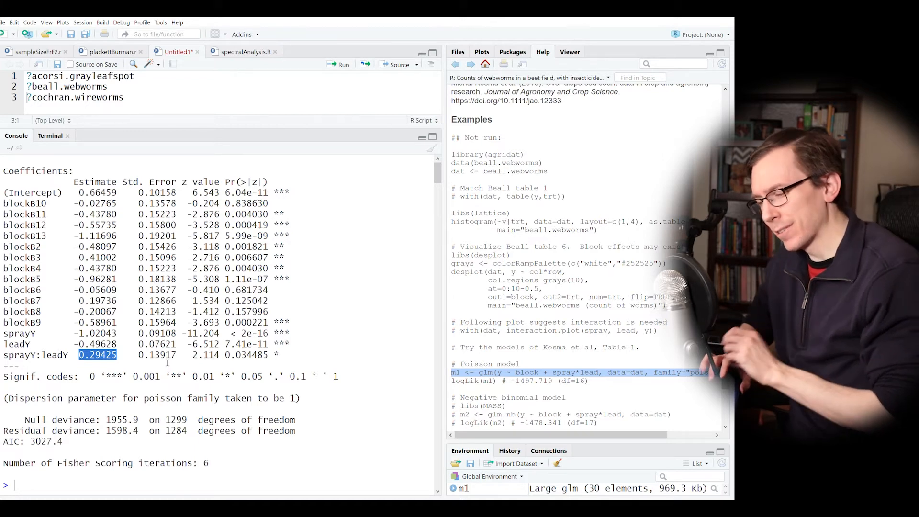
{"action": "left_click", "coordinate": [284, 353]}
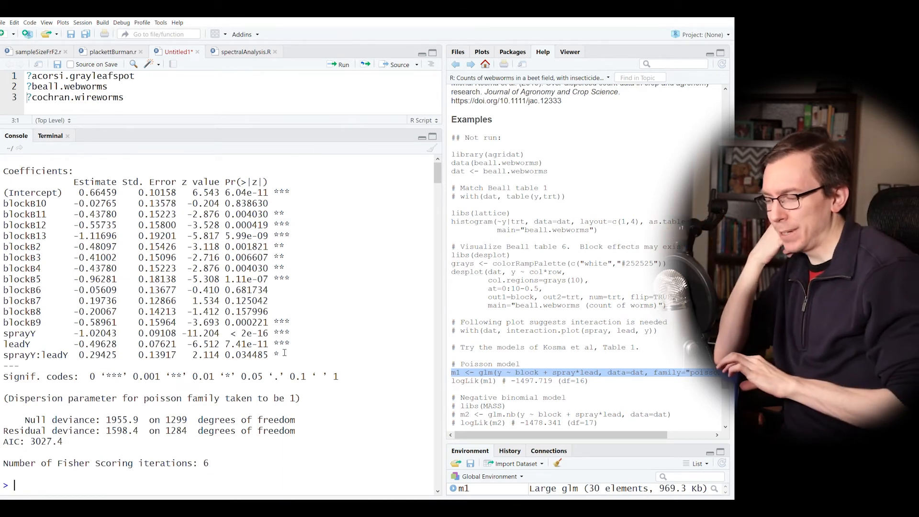
{"action": "double_click", "coordinate": [97, 357]}
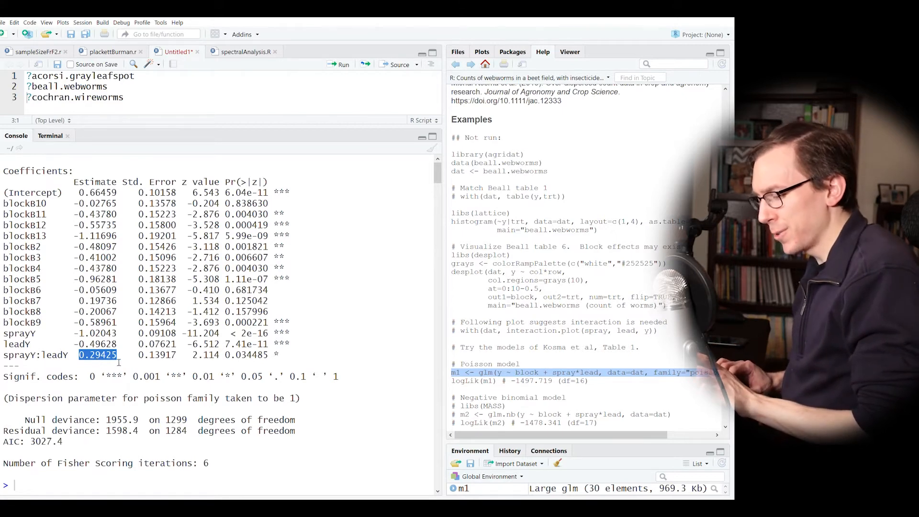
{"action": "left_click", "coordinate": [135, 358]}
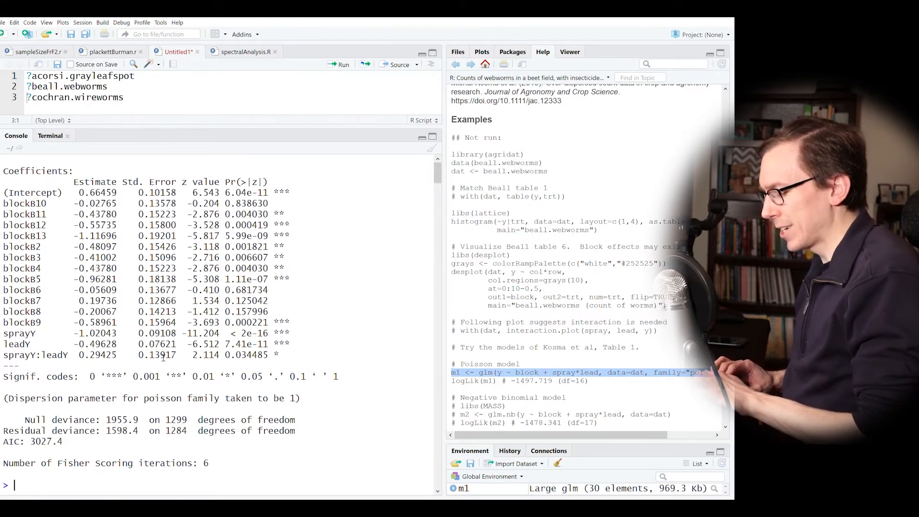
{"action": "double_click", "coordinate": [259, 355]}
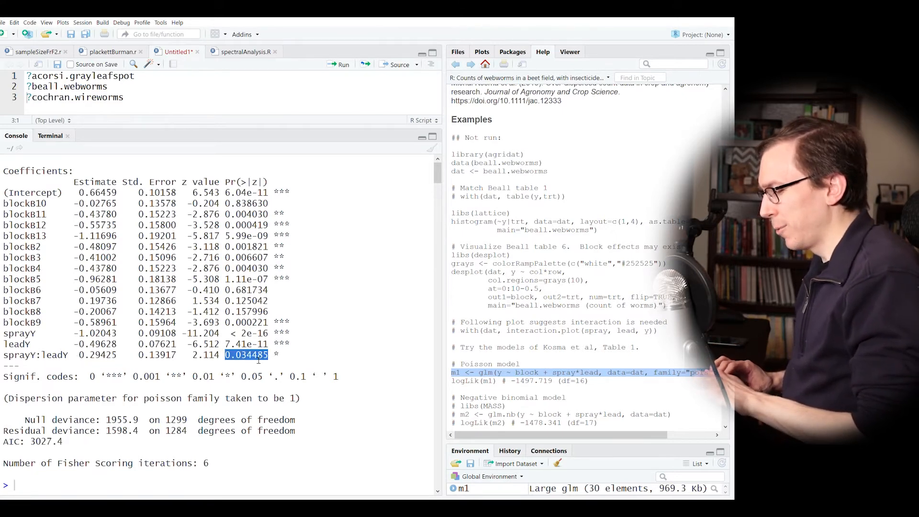
{"action": "left_click", "coordinate": [335, 360]}
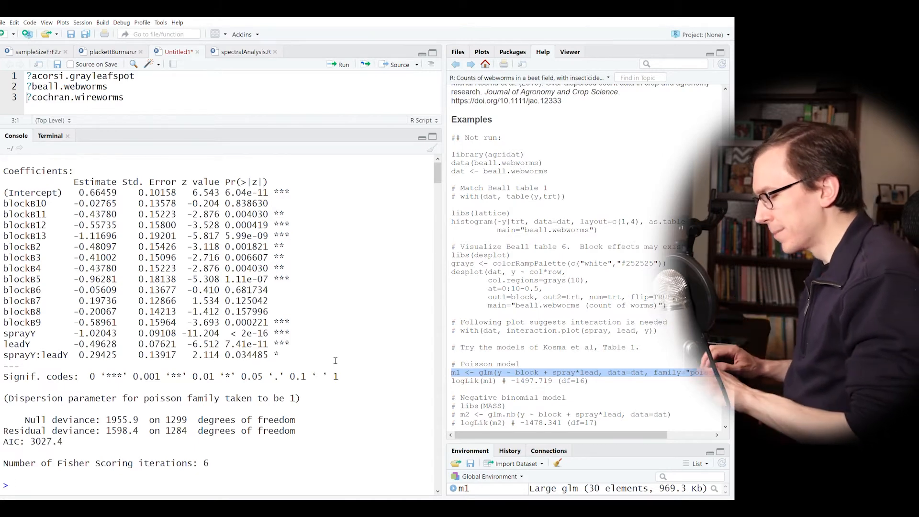
- Produce the sequential analysis of deviance table for the Poisson model with anova(m1)
{"action": "key", "text": "Up"}
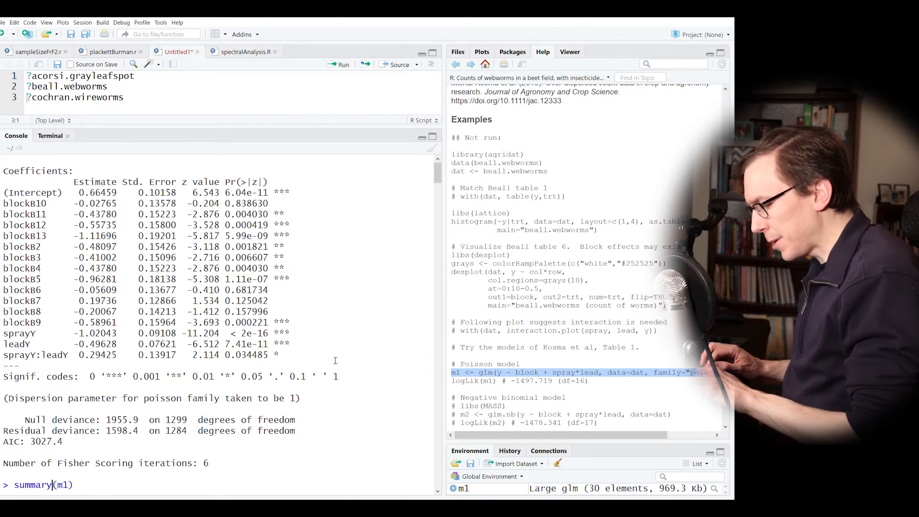
{"action": "key", "text": "BackSpace"}
{"action": "key", "text": "BackSpace"}
{"action": "key", "text": "BackSpace"}
{"action": "key", "text": "BackSpace"}
{"action": "key", "text": "BackSpace"}
{"action": "key", "text": "BackSpace"}
{"action": "key", "text": "BackSpace"}
{"action": "type", "text": "anova"}
{"action": "key", "text": "Return"}
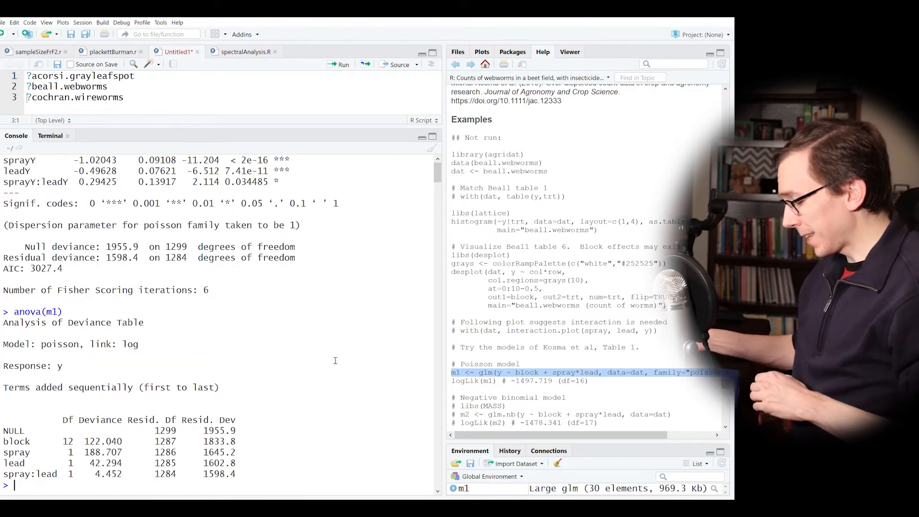
- Rerun the analysis of deviance with likelihood ratio tests, using anova(m1,test="LRT")
{"action": "key", "text": "Up"}
{"action": "type", "text": ",test=\""}
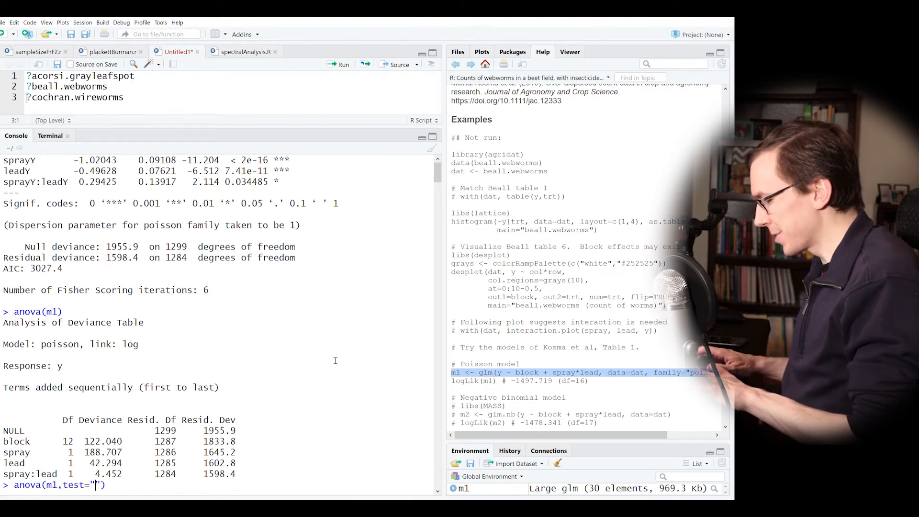
{"action": "type", "text": "LRT"}
{"action": "key", "text": "Return"}
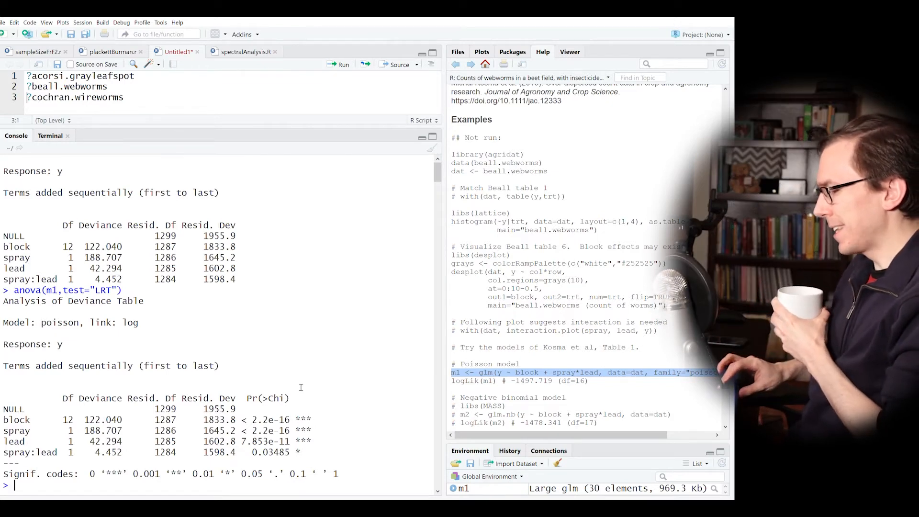
- Compare the leadY and sprayY:leadY p-values in the model summary with those in the likelihood ratio test table
{"action": "scroll", "coordinate": [262, 275], "scroll_direction": "up", "scroll_amount": 7}
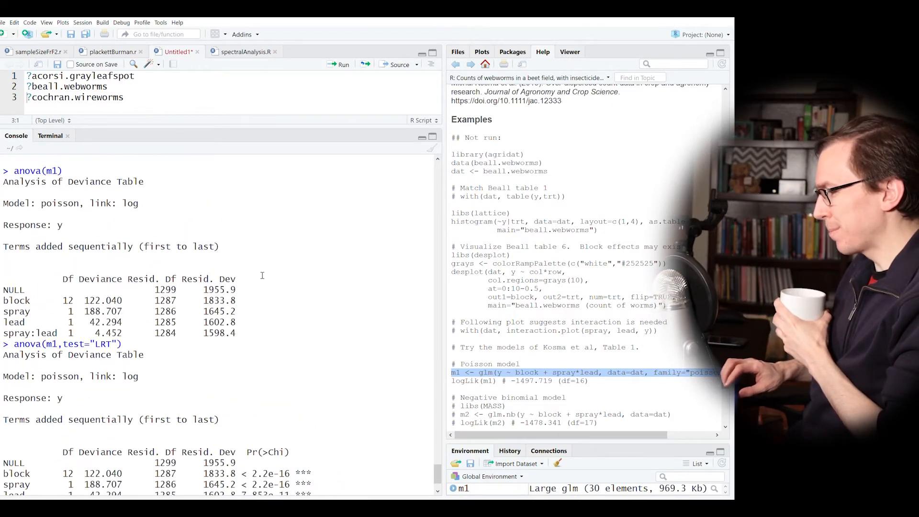
{"action": "scroll", "coordinate": [262, 275], "scroll_direction": "up", "scroll_amount": 1}
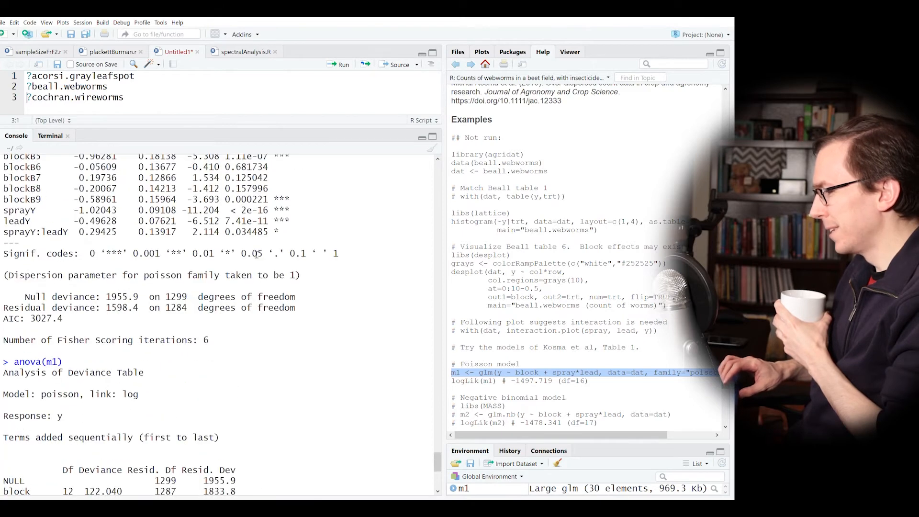
{"action": "triple_click", "coordinate": [257, 236]}
{"action": "triple_click", "coordinate": [251, 221]}
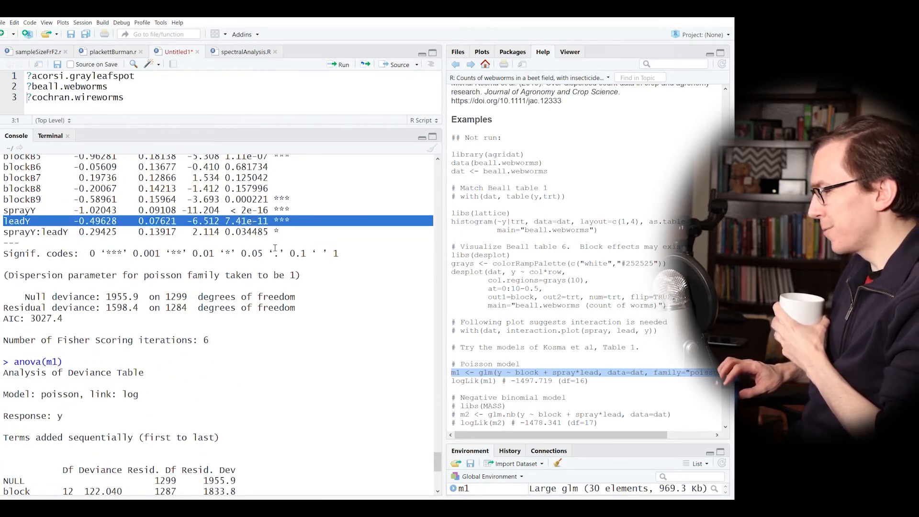
{"action": "double_click", "coordinate": [266, 234]}
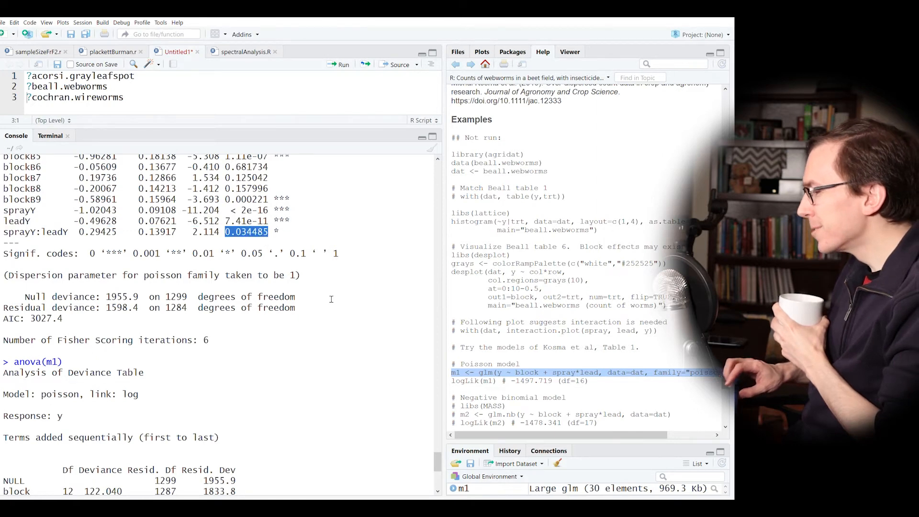
{"action": "scroll", "coordinate": [331, 299], "scroll_direction": "down", "scroll_amount": 5}
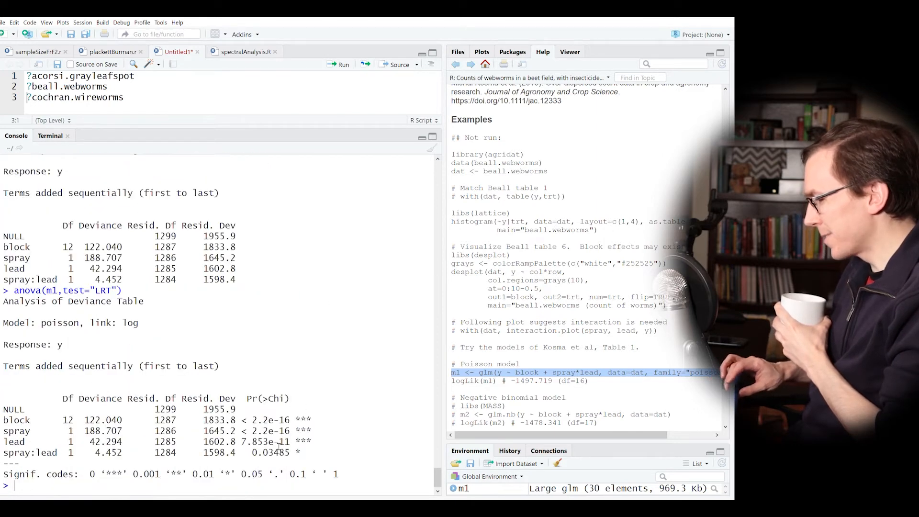
- Check the spray:lead p-value in the likelihood ratio table against the interaction's z-test p-value in the coefficient summary
{"action": "triple_click", "coordinate": [278, 444]}
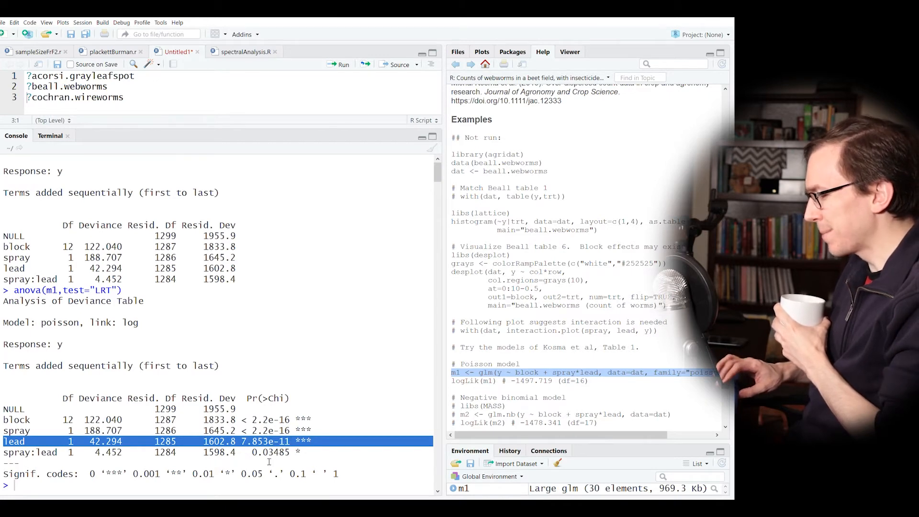
{"action": "double_click", "coordinate": [276, 452]}
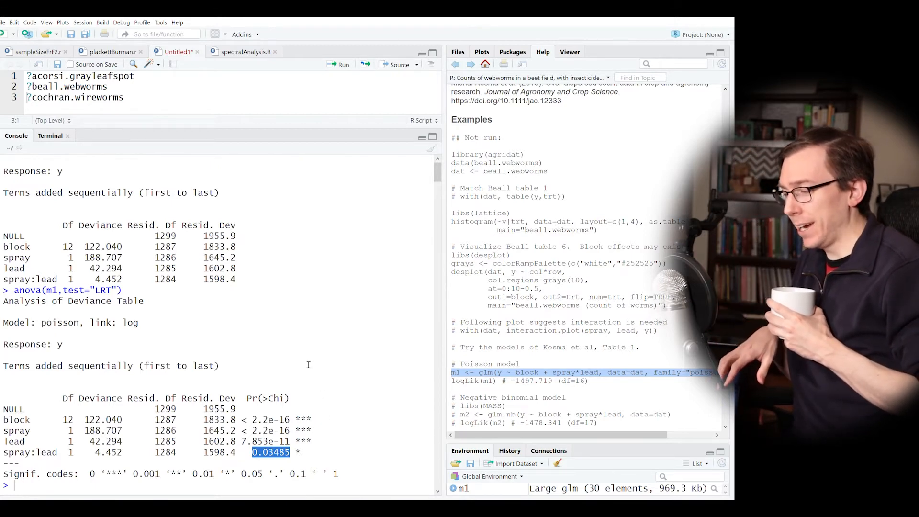
{"action": "scroll", "coordinate": [308, 365], "scroll_direction": "up", "scroll_amount": 10}
{"action": "scroll", "coordinate": [308, 365], "scroll_direction": "up", "scroll_amount": 3}
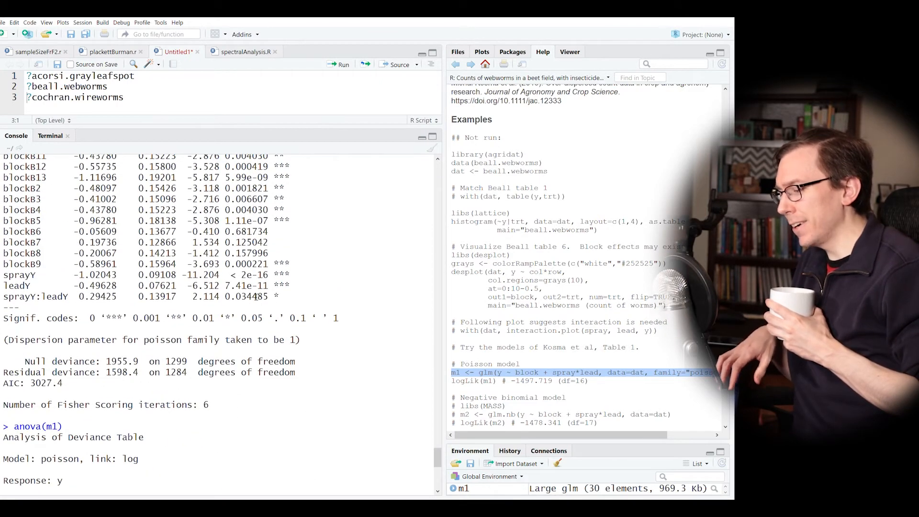
{"action": "triple_click", "coordinate": [257, 296]}
{"action": "scroll", "coordinate": [250, 258], "scroll_direction": "up", "scroll_amount": 5}
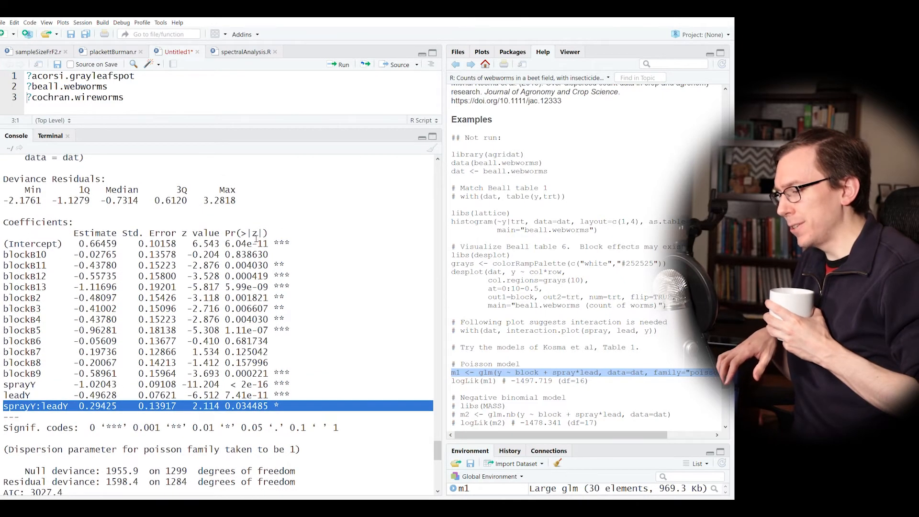
{"action": "double_click", "coordinate": [254, 234]}
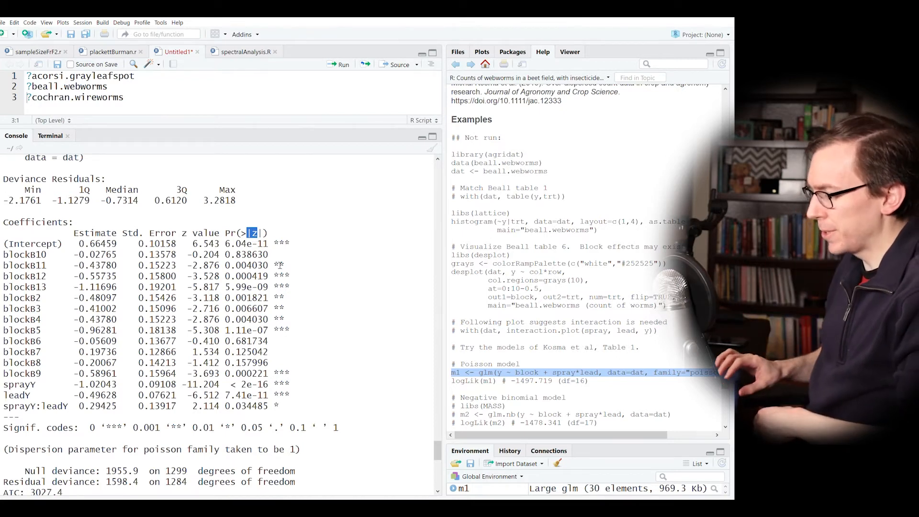
{"action": "double_click", "coordinate": [257, 407]}
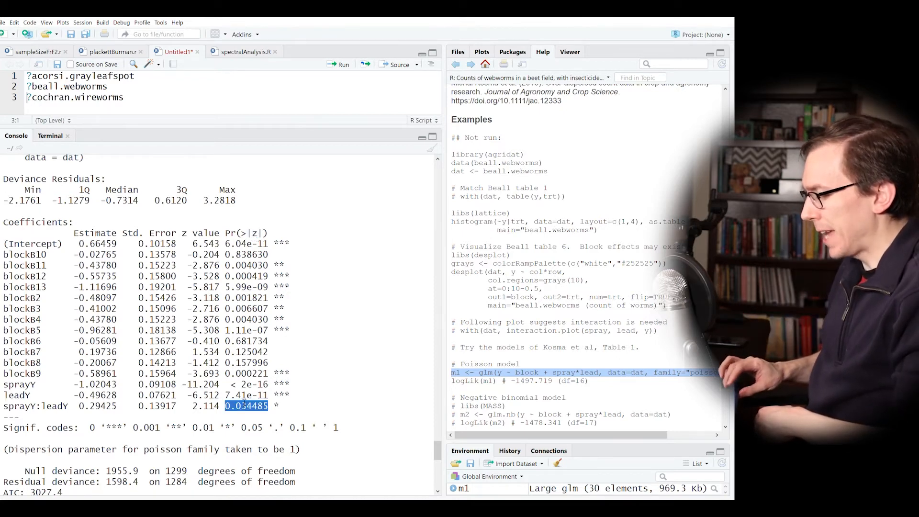
{"action": "double_click", "coordinate": [265, 405]}
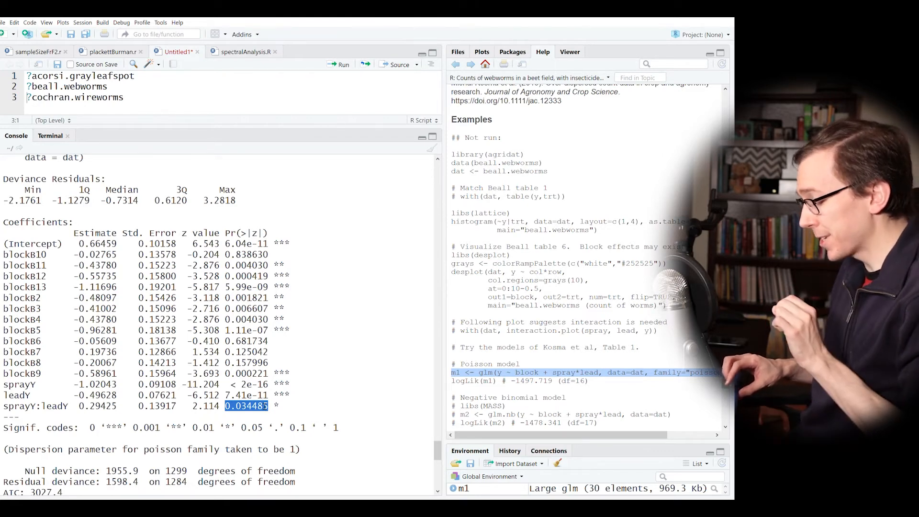
- Return to the likelihood ratio table and examine the chi-square p-value for the spray:lead interaction
{"action": "scroll", "coordinate": [264, 405], "scroll_direction": "down", "scroll_amount": 8}
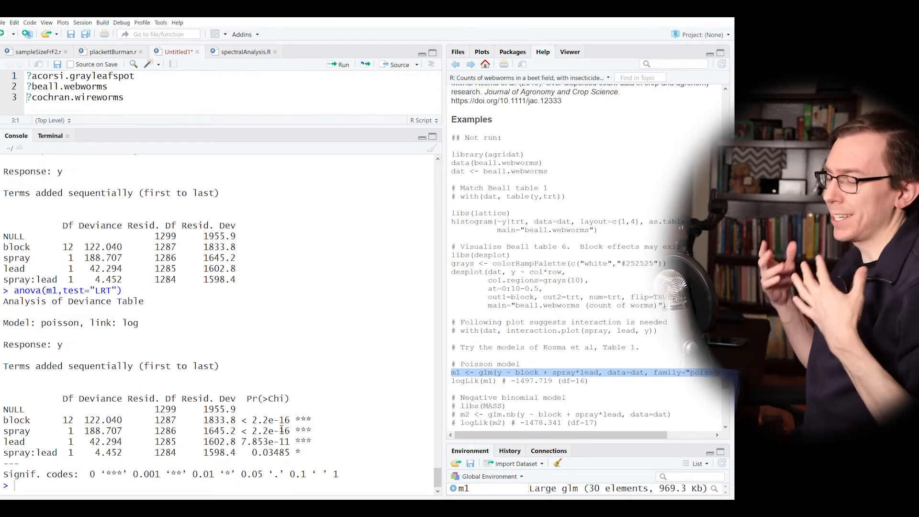
{"action": "triple_click", "coordinate": [272, 398]}
{"action": "double_click", "coordinate": [273, 398]}
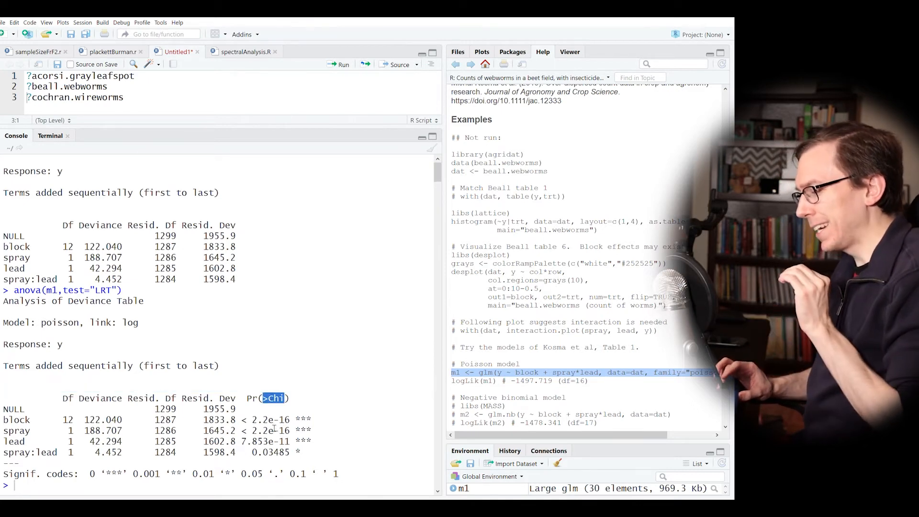
{"action": "double_click", "coordinate": [270, 456]}
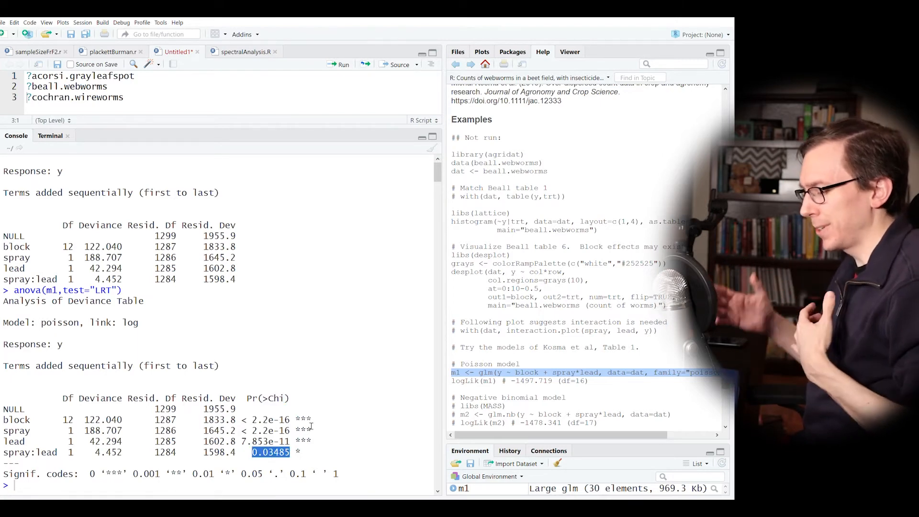
{"action": "left_click", "coordinate": [308, 382]}
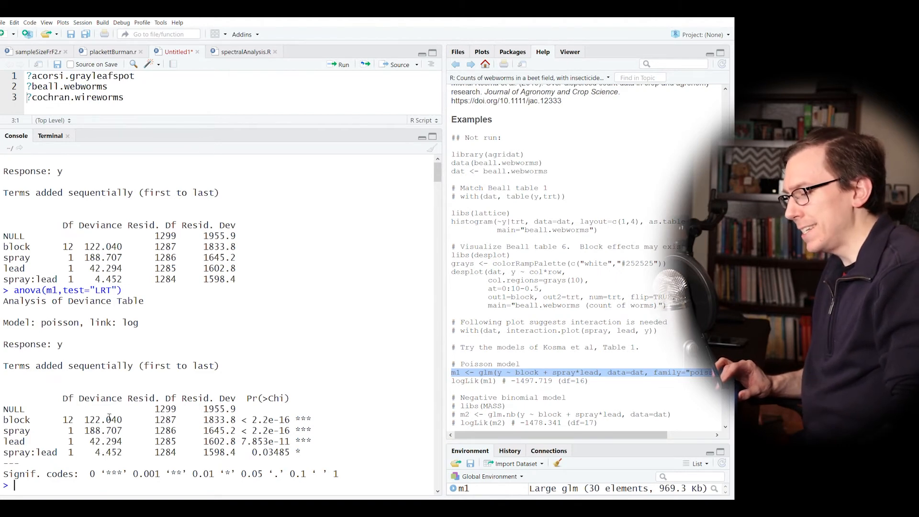
- Compare the deviance explained by block, spray and lead with their degrees of freedom and the NULL model's residual deviance
{"action": "left_click_drag", "start_coordinate": [84, 419], "coordinate": [106, 419]}
{"action": "double_click", "coordinate": [102, 431]}
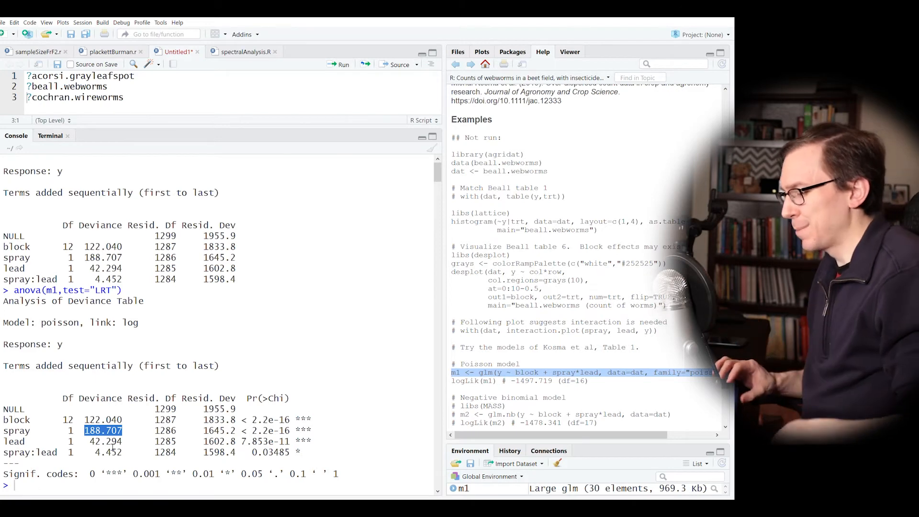
{"action": "left_click", "coordinate": [112, 448]}
{"action": "double_click", "coordinate": [111, 442]}
{"action": "double_click", "coordinate": [74, 421]}
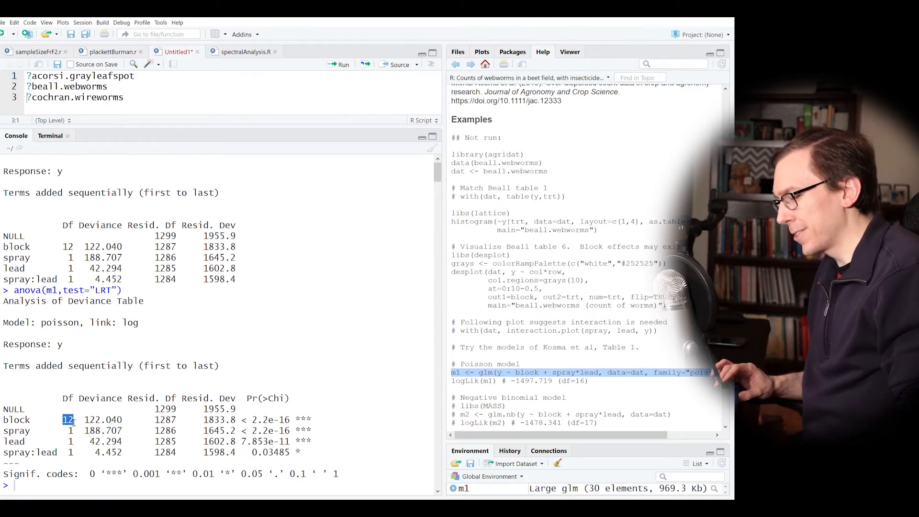
{"action": "double_click", "coordinate": [108, 432]}
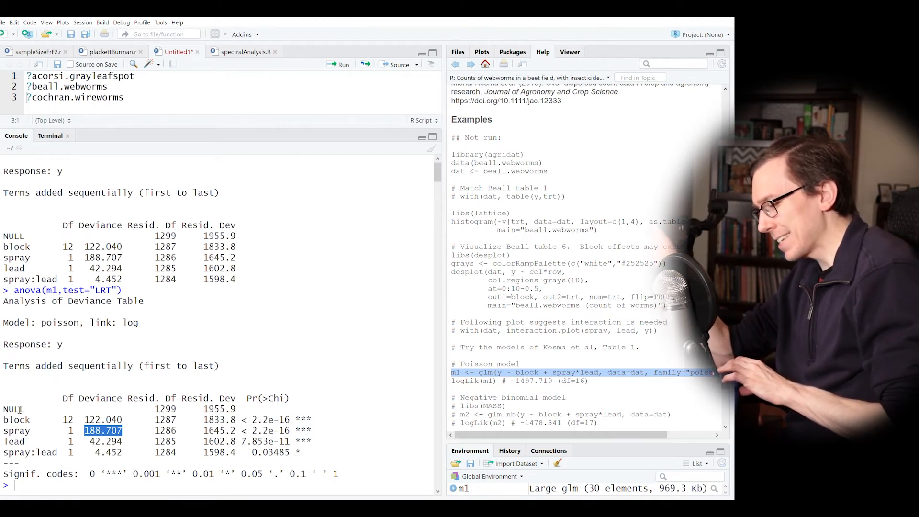
{"action": "double_click", "coordinate": [227, 400]}
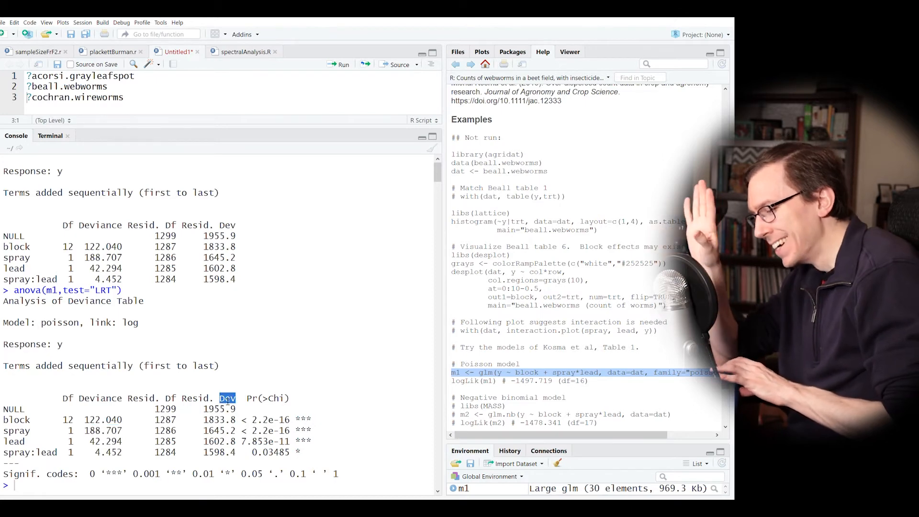
{"action": "triple_click", "coordinate": [21, 412]}
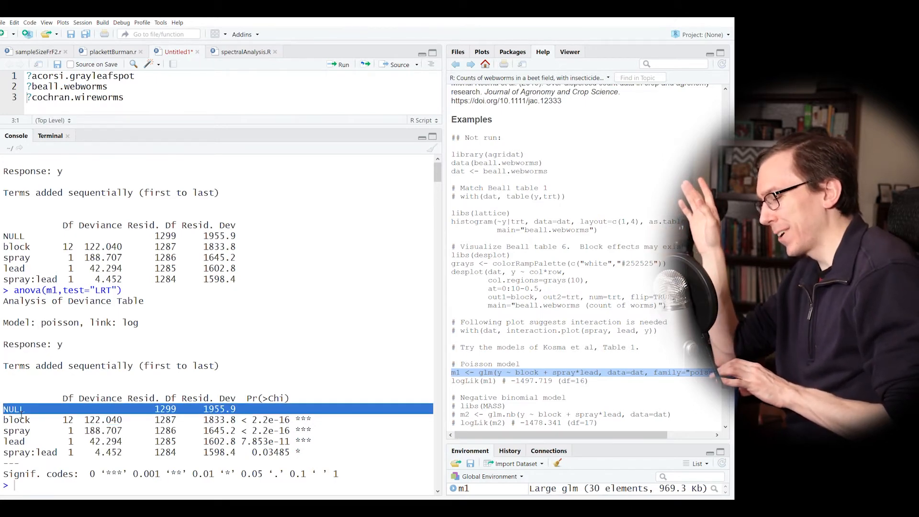
{"action": "left_click", "coordinate": [159, 351]}
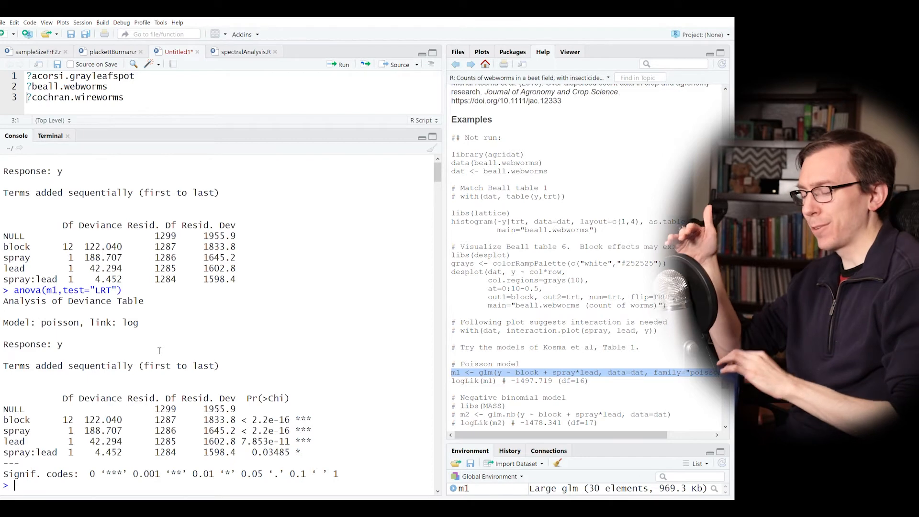
- Follow the order in which block, spray and lead enter the sequential table, and check the spray p-value
{"action": "left_click_drag", "start_coordinate": [47, 420], "coordinate": [58, 422]}
{"action": "double_click", "coordinate": [13, 421]}
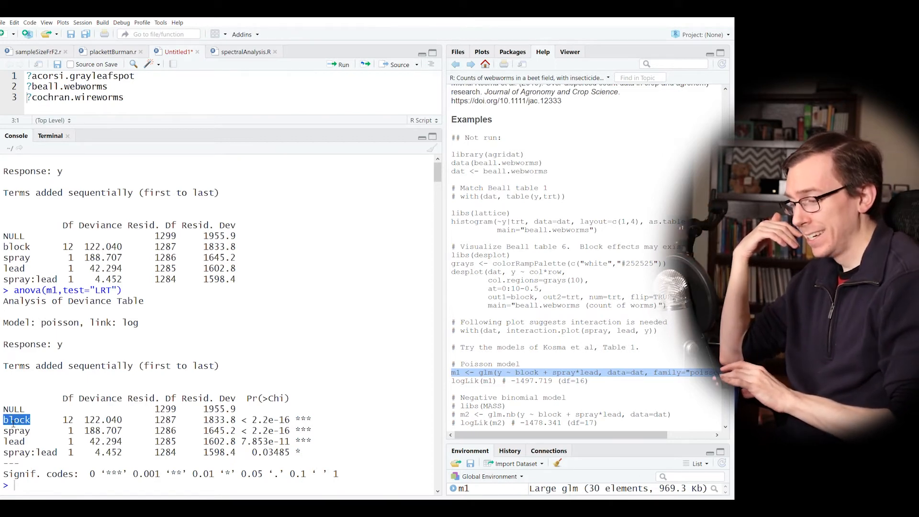
{"action": "double_click", "coordinate": [14, 432]}
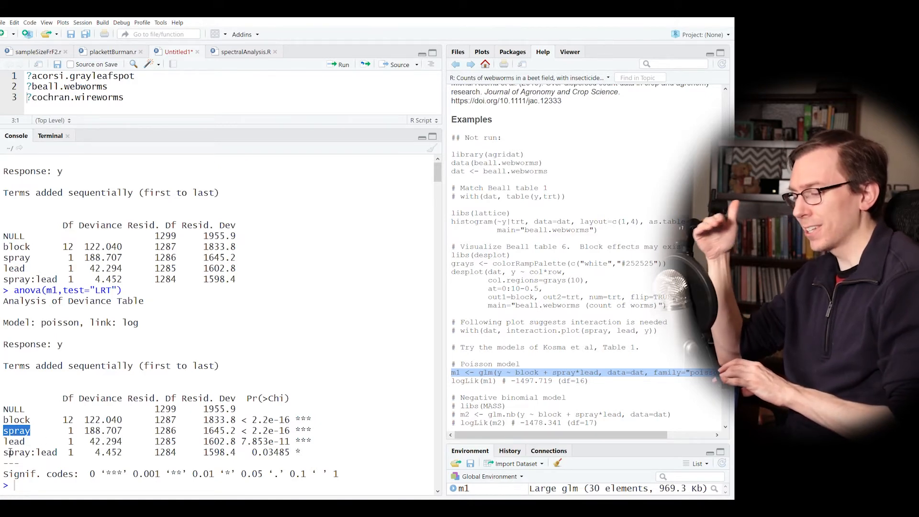
{"action": "left_click", "coordinate": [15, 448]}
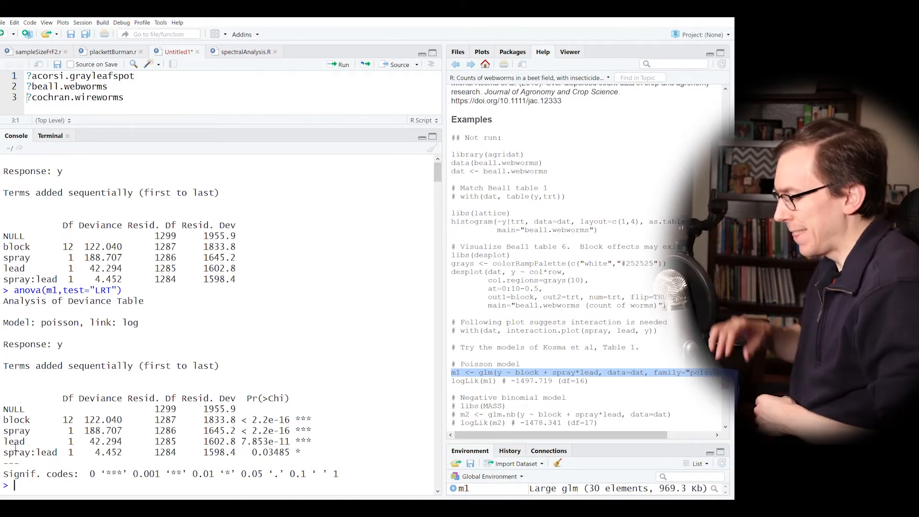
{"action": "double_click", "coordinate": [273, 431]}
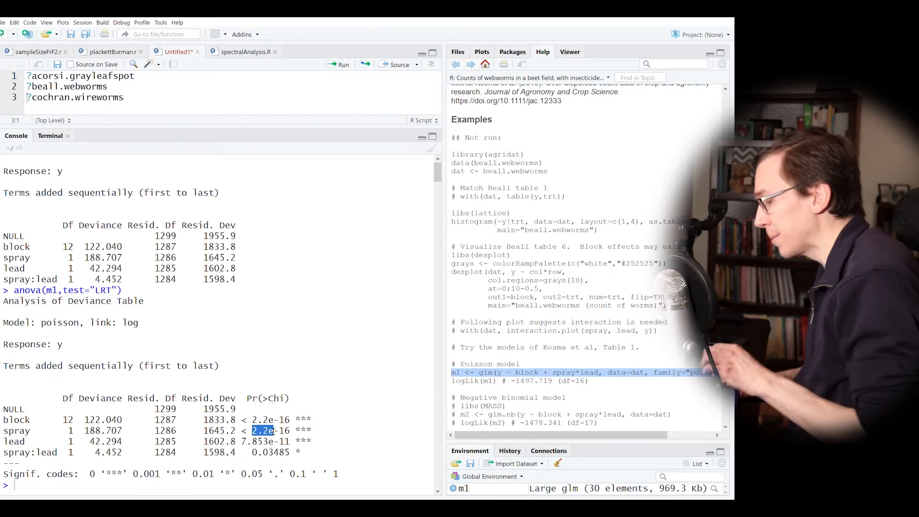
{"action": "left_click", "coordinate": [327, 344]}
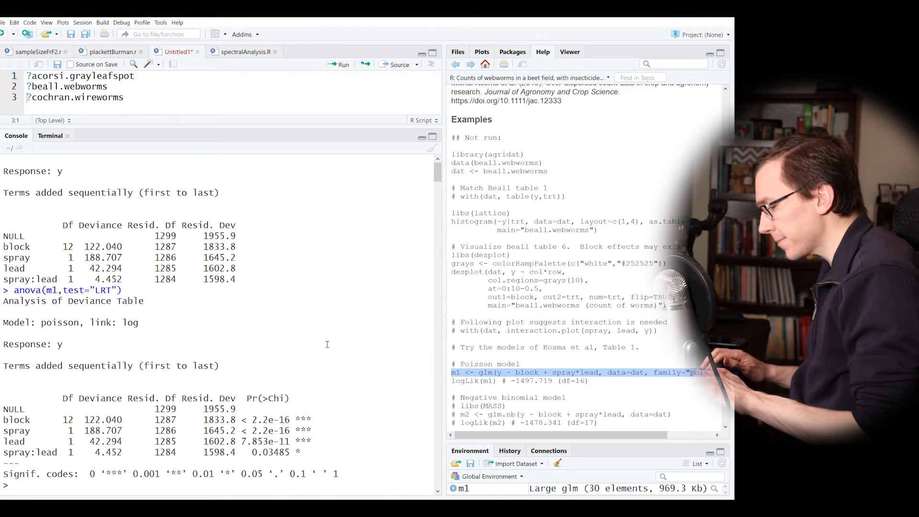
- Refit m1 with row and column terms added: glm(y ~ block + spray*lead + row + col, data=dat, family=poisson(link = "log"))
{"action": "key", "text": "Up"}
{"action": "key", "text": "Up"}
{"action": "key", "text": "Up"}
{"action": "key", "text": "Return"}
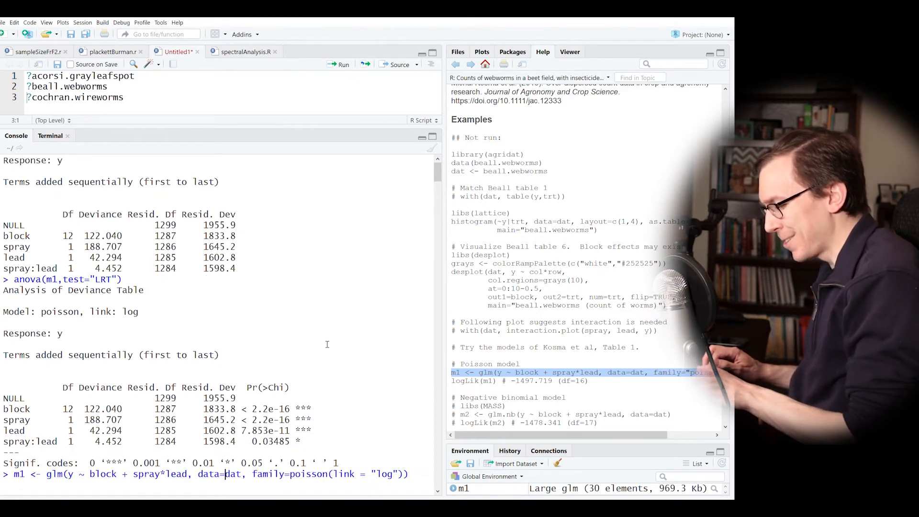
{"action": "type", "text": "+ row"}
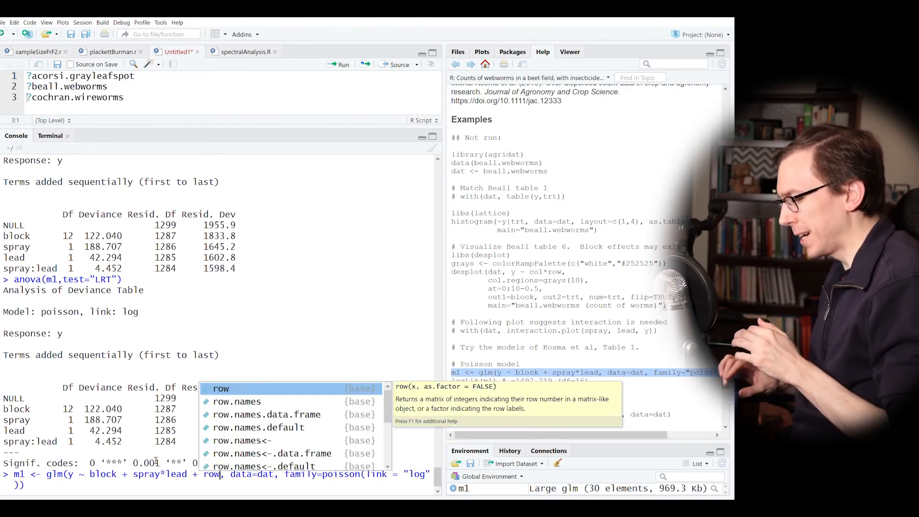
{"action": "key", "text": "Page_Down"}
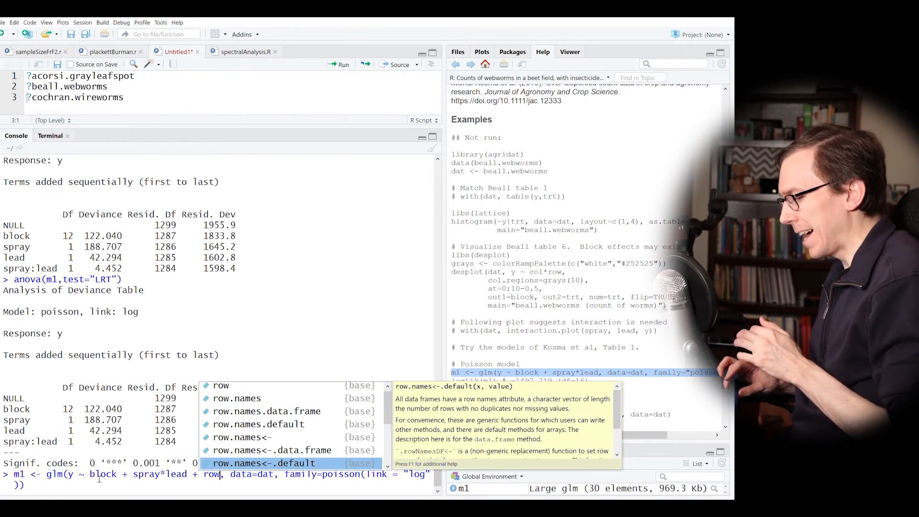
{"action": "left_click", "coordinate": [99, 478]}
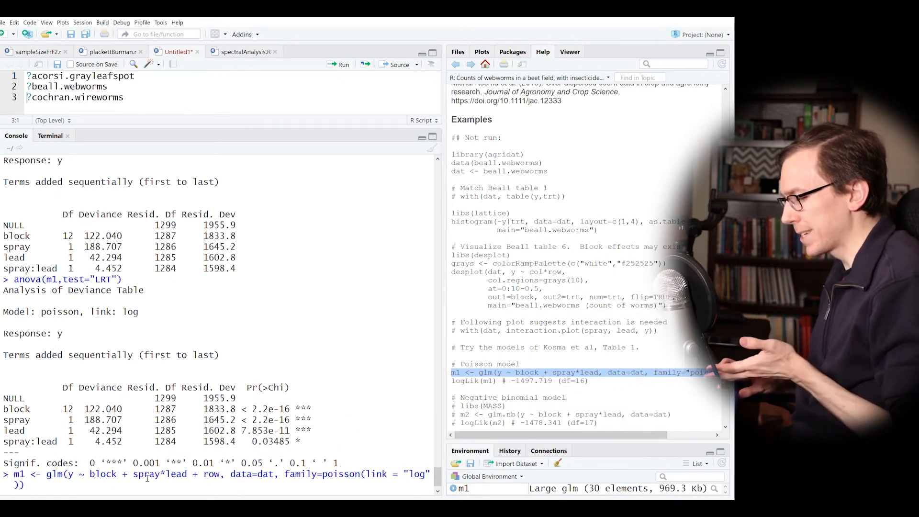
{"action": "left_click_drag", "start_coordinate": [133, 475], "coordinate": [187, 479]}
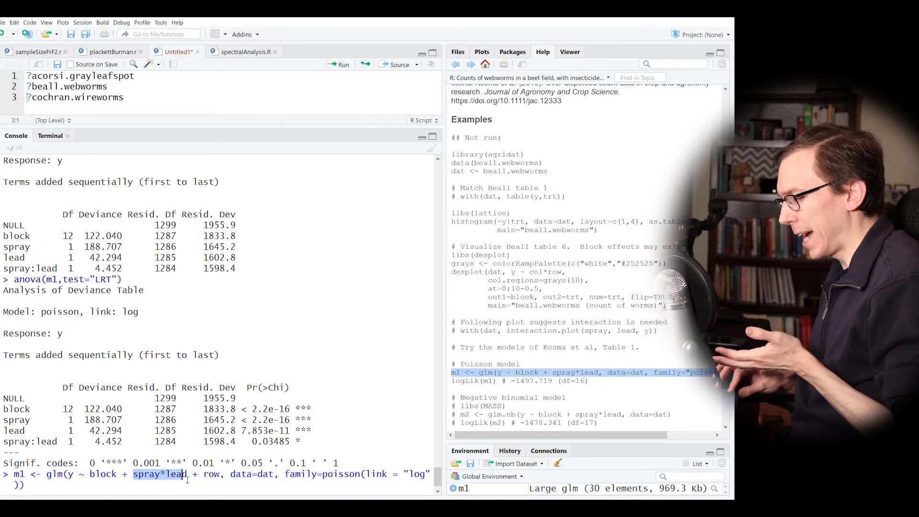
{"action": "left_click", "coordinate": [220, 478]}
{"action": "type", "text": "+ col"}
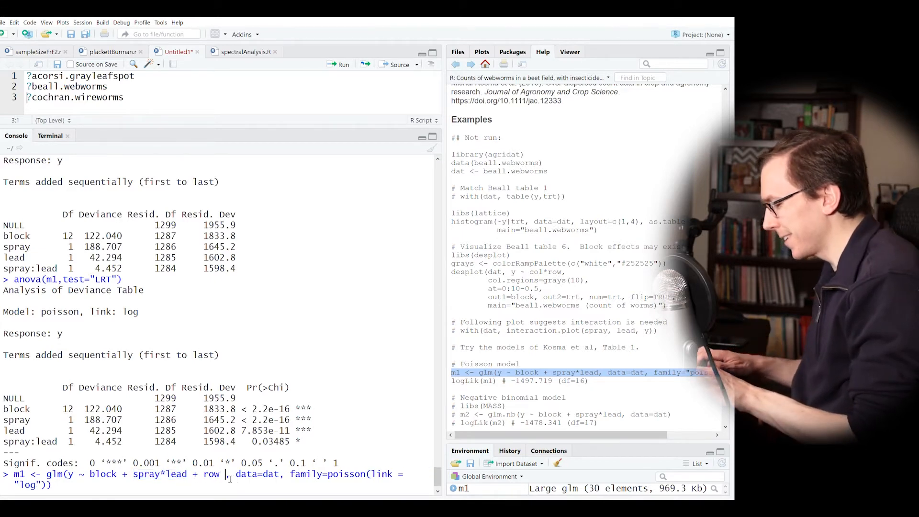
{"action": "type", "text": "("}
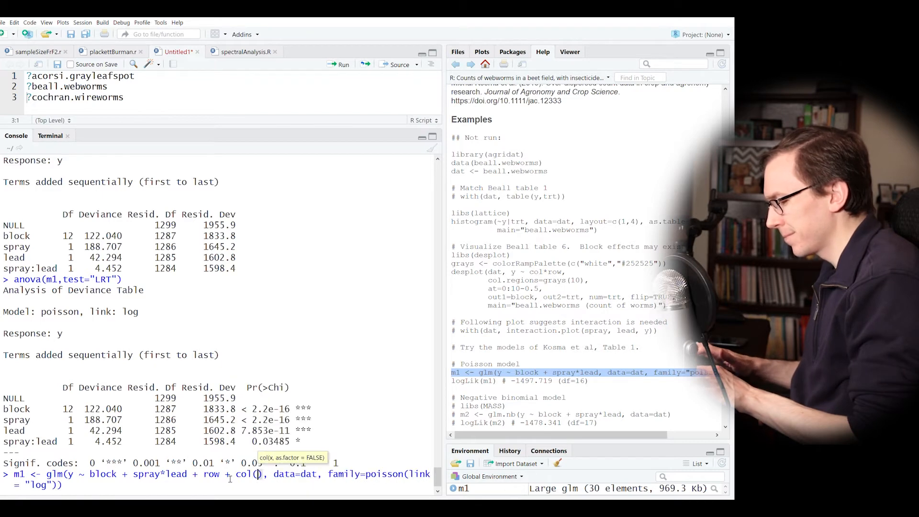
{"action": "key", "text": "BackSpace"}
{"action": "key", "text": "Return"}
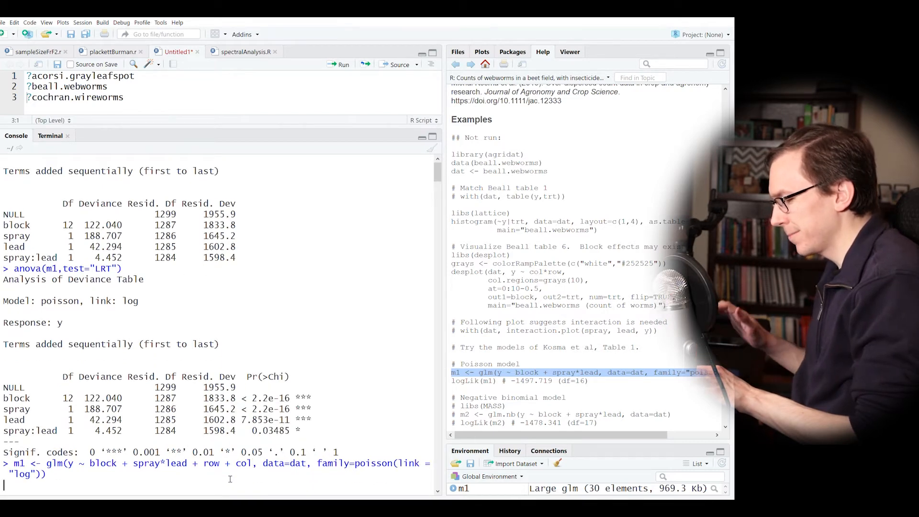
{"action": "key", "text": "Return"}
- Produce the likelihood ratio test table for the model with row and col, using anova(m1,test="LRT")
{"action": "key", "text": "Up"}
{"action": "key", "text": "Up"}
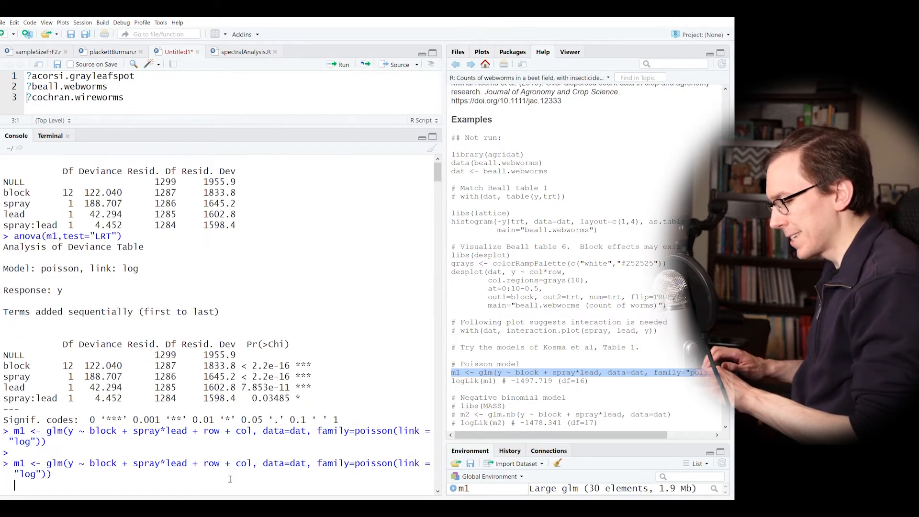
{"action": "key", "text": "Return"}
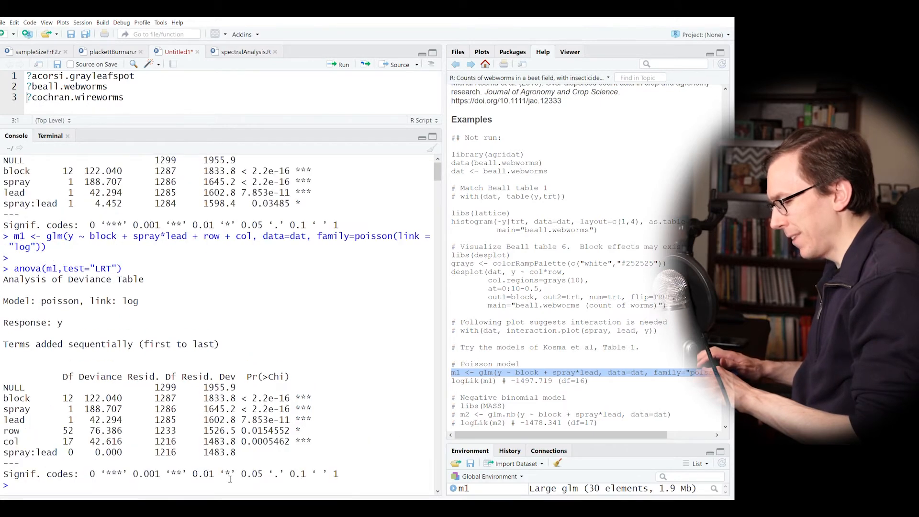
- Examine the row term in the analysis of deviance table and look up the row variable in the dataset's help page
{"action": "triple_click", "coordinate": [72, 431]}
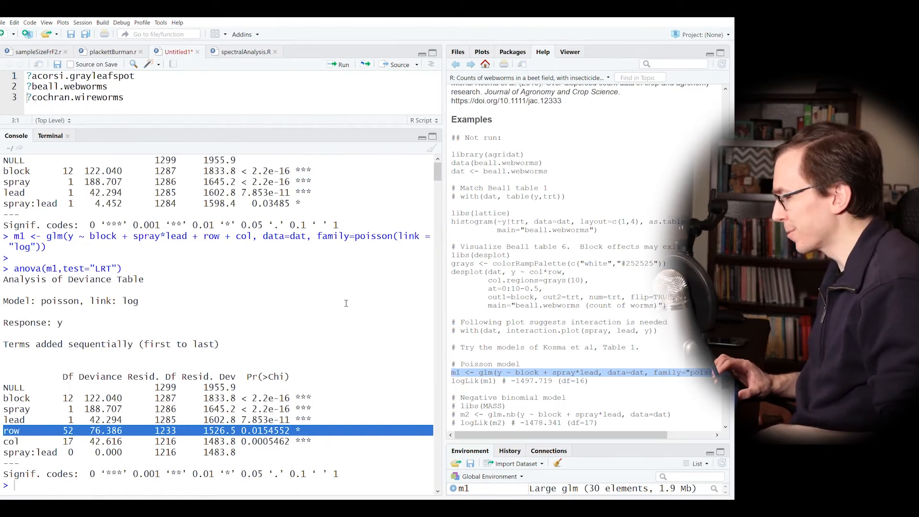
{"action": "scroll", "coordinate": [535, 231], "scroll_direction": "up", "scroll_amount": 15}
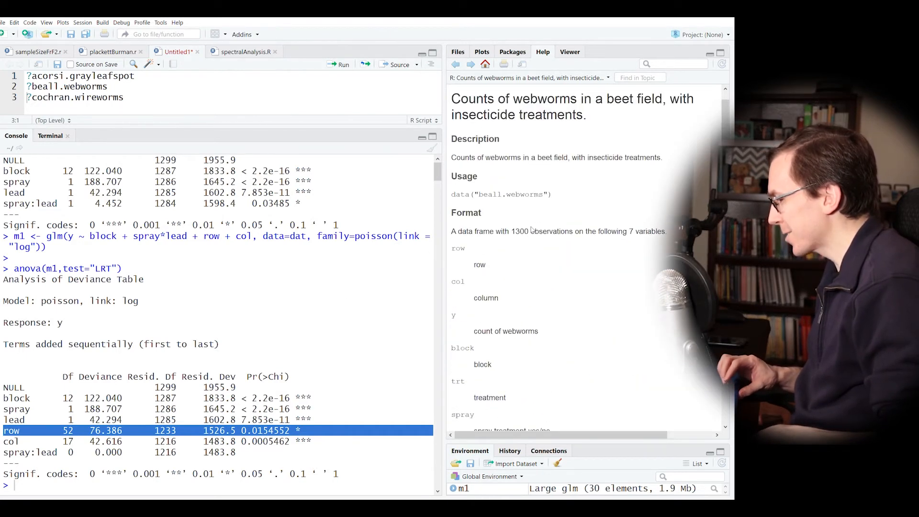
{"action": "scroll", "coordinate": [532, 229], "scroll_direction": "down", "scroll_amount": 1}
{"action": "double_click", "coordinate": [486, 219]}
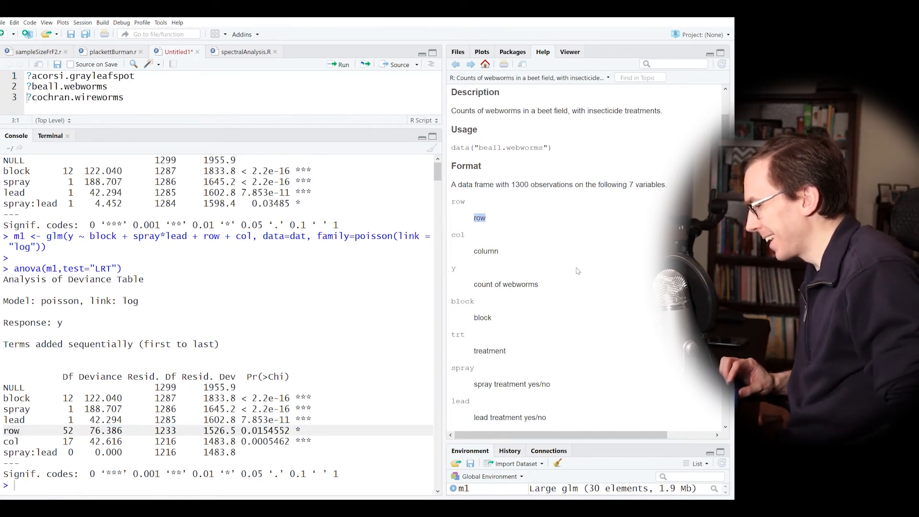
- Read the variable list and the Details section on plot layout and treatments in the beall.webworms help page
{"action": "scroll", "coordinate": [578, 271], "scroll_direction": "down", "scroll_amount": 3}
{"action": "scroll", "coordinate": [578, 271], "scroll_direction": "down", "scroll_amount": 3}
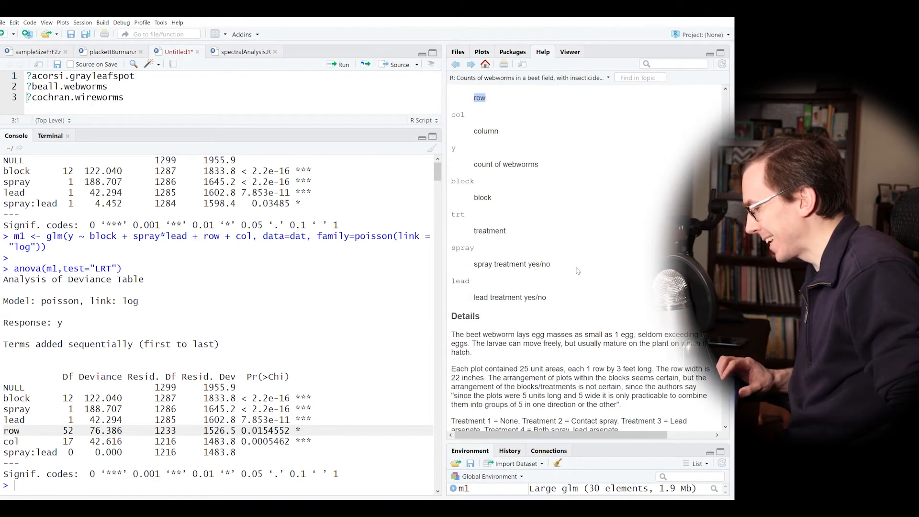
{"action": "scroll", "coordinate": [577, 271], "scroll_direction": "down", "scroll_amount": 3}
{"action": "scroll", "coordinate": [578, 270], "scroll_direction": "down", "scroll_amount": 1}
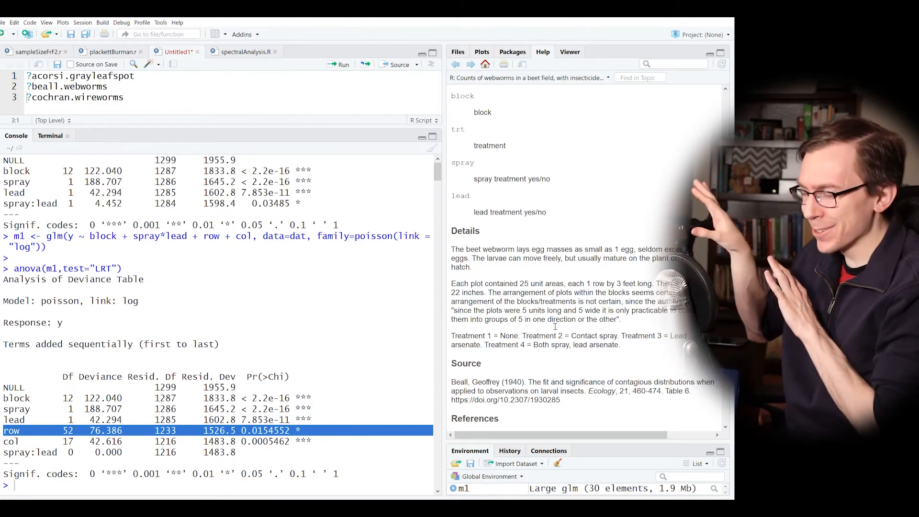
- Plot the webworm counts against row with plot( dat$row, dat$y )
{"action": "left_click", "coordinate": [393, 374]}
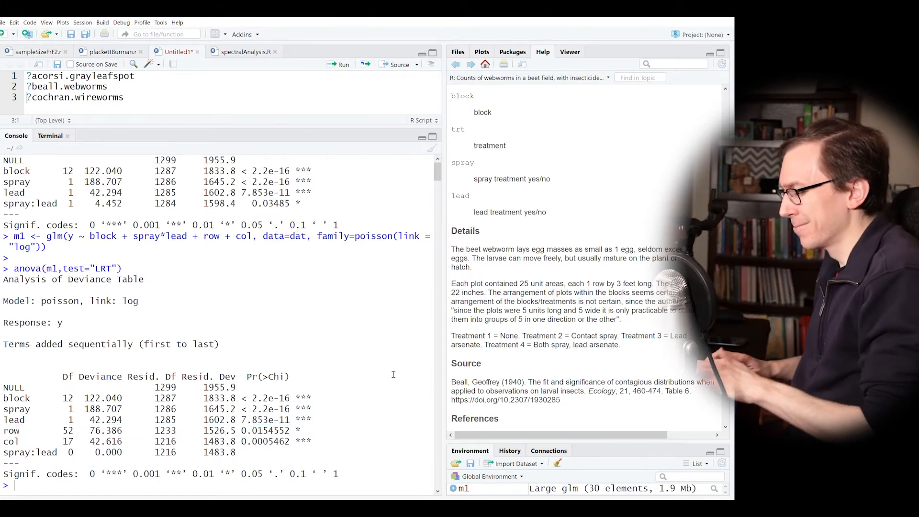
{"action": "type", "text": "plot( "}
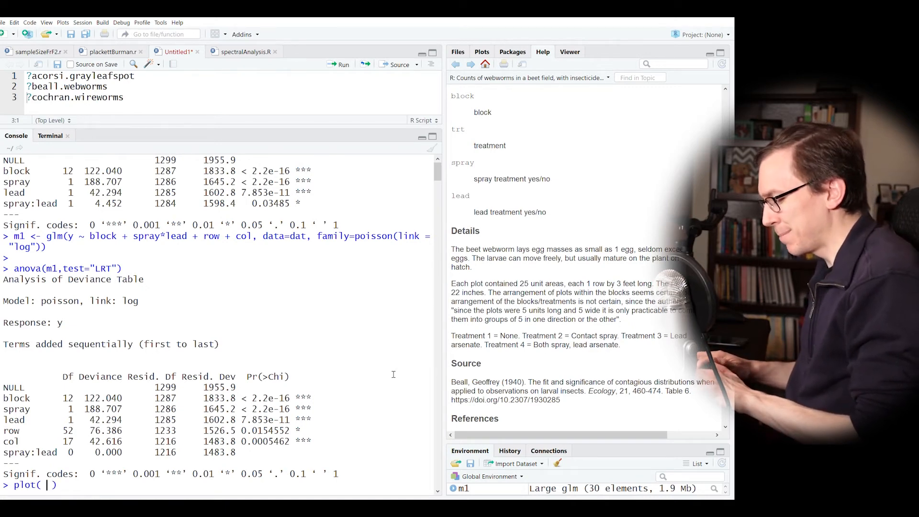
{"action": "type", "text": "dat$"}
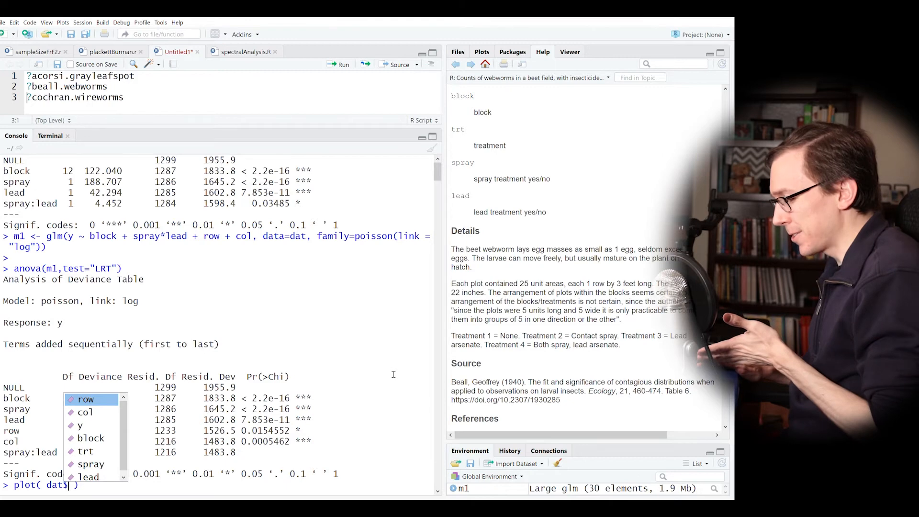
{"action": "key", "text": "Return"}
{"action": "type", "text": ", dat$"}
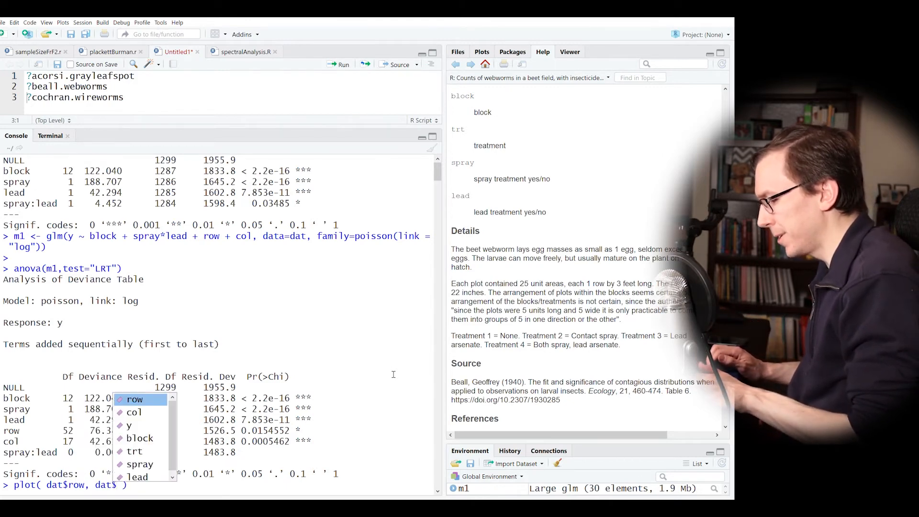
{"action": "key", "text": "Down"}
{"action": "key", "text": "Down"}
{"action": "key", "text": "Return"}
{"action": "key", "text": "Return"}
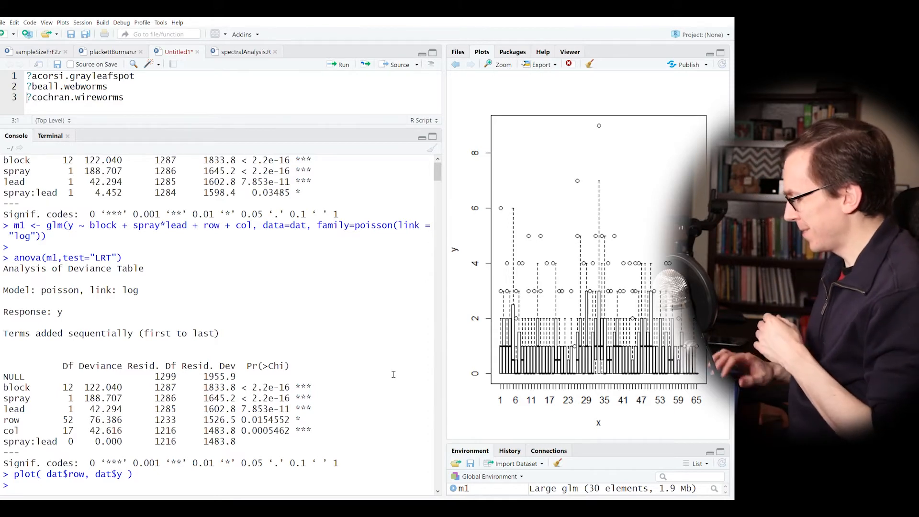
- Plot the webworm counts against column with plot( dat$col, dat$y )
{"action": "key", "text": "Up"}
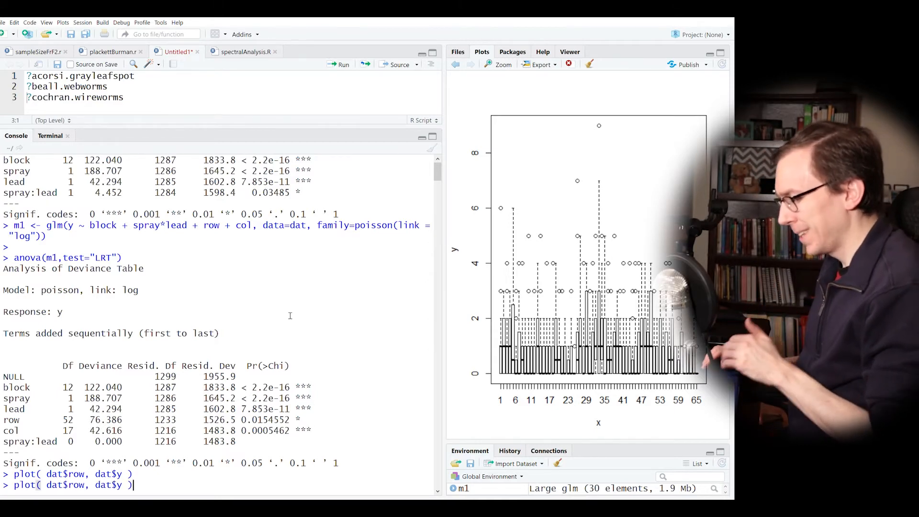
{"action": "key", "text": "Left"}
{"action": "key", "text": "Left"}
{"action": "key", "text": "Left"}
{"action": "key", "text": "BackSpace"}
{"action": "key", "text": "BackSpace"}
{"action": "key", "text": "BackSpace"}
{"action": "type", "text": "col"}
{"action": "key", "text": "Return"}
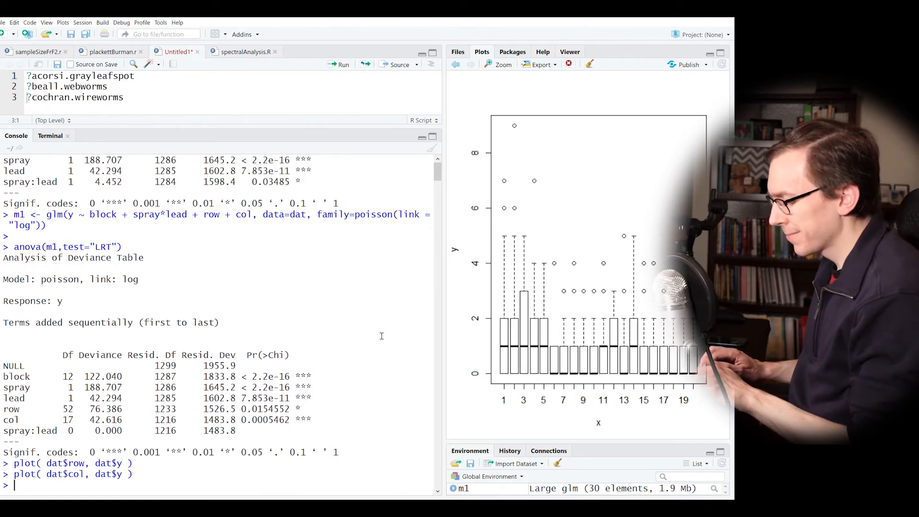
- Plot the webworm counts against the spray treatment with plot( dat$spray, dat$y )
{"action": "key", "text": "Up"}
{"action": "key", "text": "Left"}
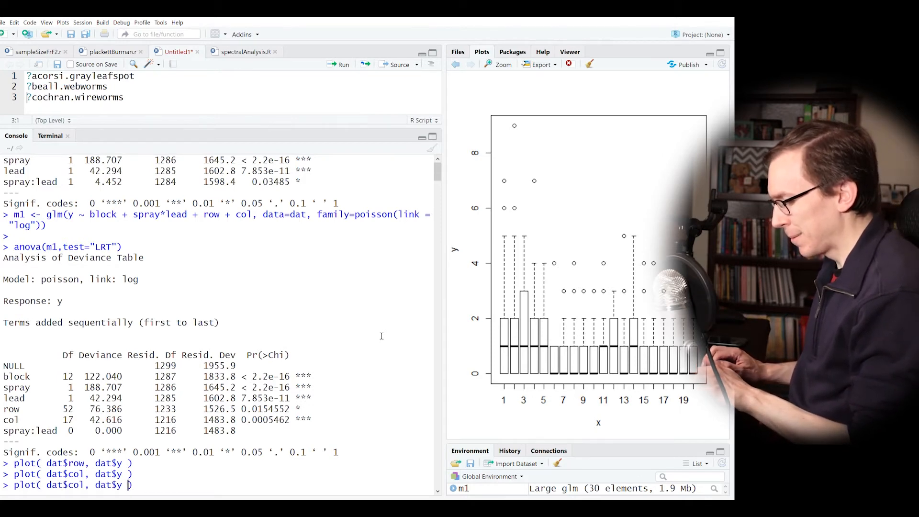
{"action": "key", "text": "BackSpace"}
{"action": "key", "text": "BackSpace"}
{"action": "key", "text": "BackSpace"}
{"action": "type", "text": "sray"}
{"action": "key", "text": "BackSpace"}
{"action": "key", "text": "BackSpace"}
{"action": "key", "text": "BackSpace"}
{"action": "type", "text": "pray"}
{"action": "key", "text": "Return"}
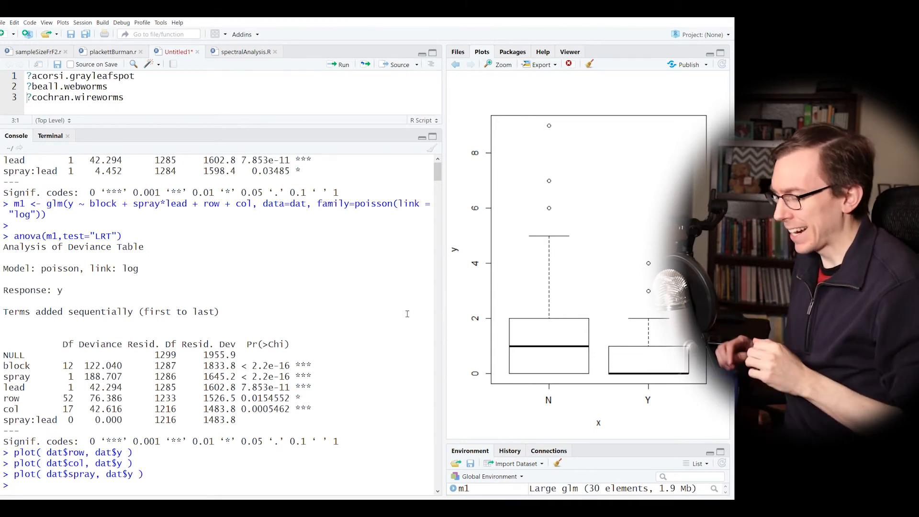
- Plot the counts against the lead treatment with plot( dat$lead, dat$y ) and check lead's p-value in the deviance table
{"action": "key", "text": "Up"}
{"action": "key", "text": "Left"}
{"action": "key", "text": "Left"}
{"action": "key", "text": "Left"}
{"action": "key", "text": "Left"}
{"action": "key", "text": "Left"}
{"action": "key", "text": "Left"}
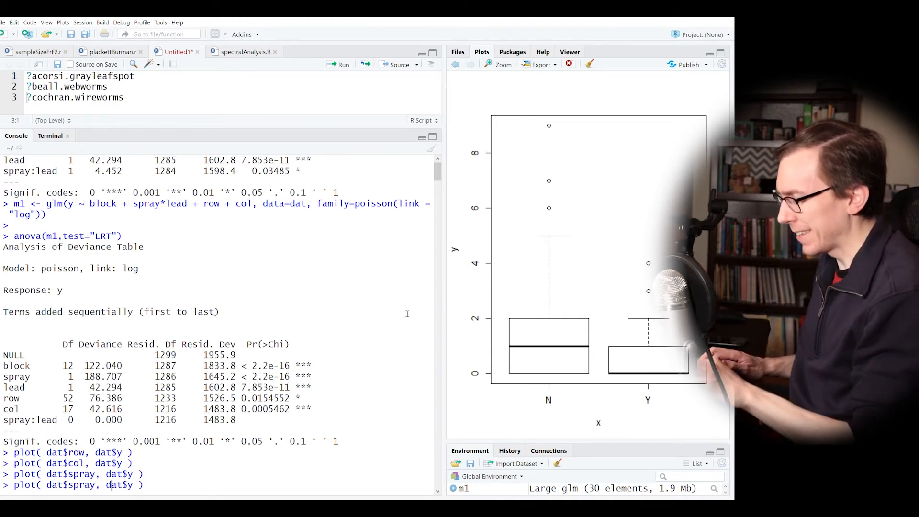
{"action": "key", "text": "Left"}
{"action": "key", "text": "Left"}
{"action": "key", "text": "Left"}
{"action": "key", "text": "BackSpace"}
{"action": "key", "text": "BackSpace"}
{"action": "key", "text": "BackSpace"}
{"action": "key", "text": "BackSpace"}
{"action": "key", "text": "BackSpace"}
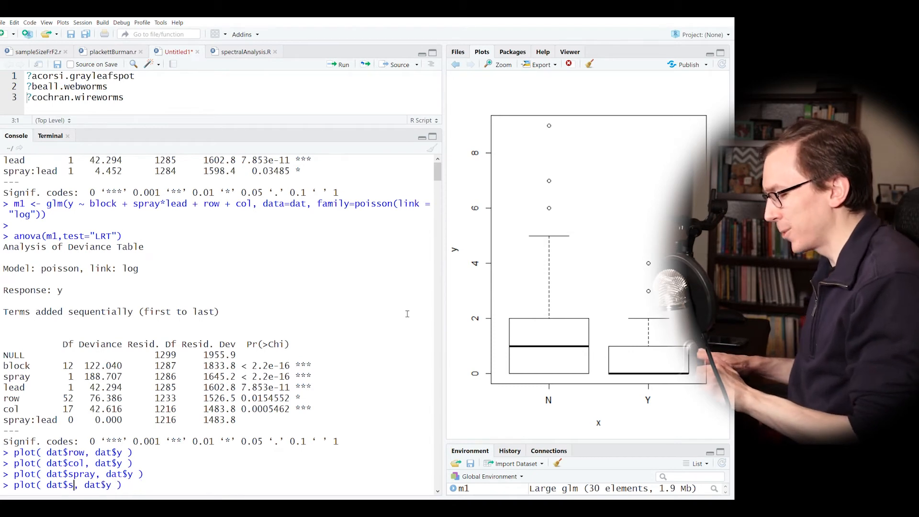
{"action": "type", "text": "lead"}
{"action": "key", "text": "Return"}
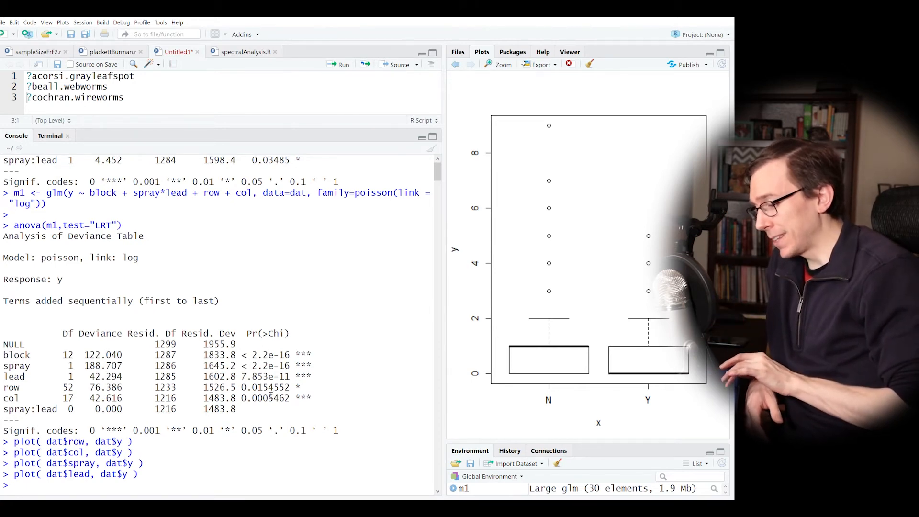
{"action": "left_click_drag", "start_coordinate": [241, 376], "coordinate": [272, 376]}
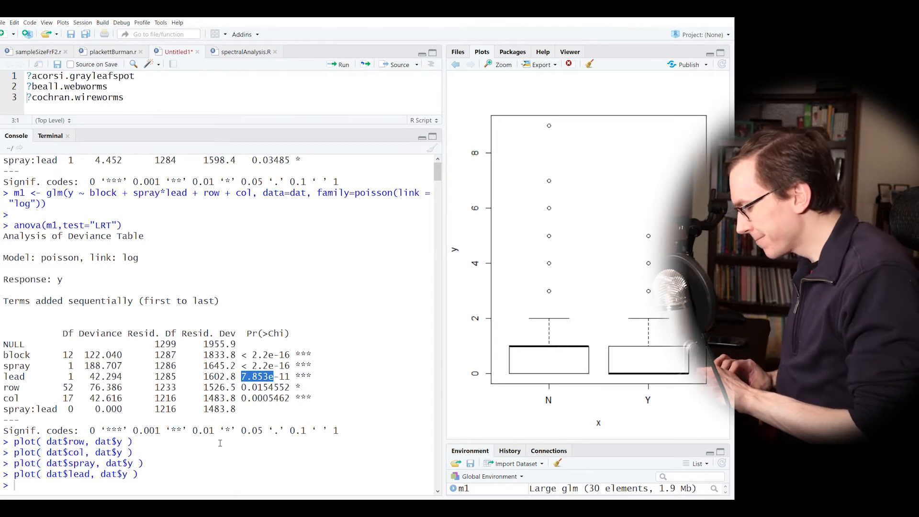
{"action": "left_click", "coordinate": [365, 397]}
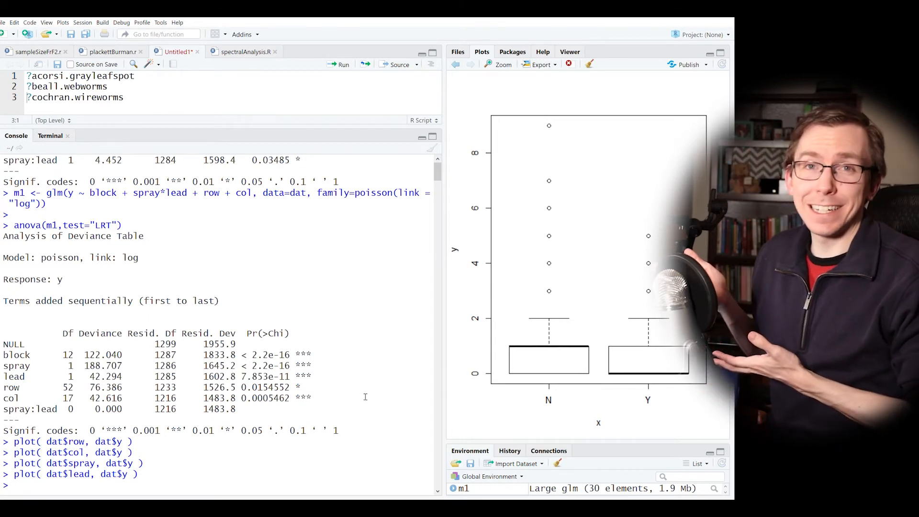
- Refit m1 with the family changed to quasipoisson(link = "log"), keeping block + spray*lead + row + col
{"action": "key", "text": "Up"}
{"action": "key", "text": "Up"}
{"action": "key", "text": "Up"}
{"action": "key", "text": "Up"}
{"action": "key", "text": "Up"}
{"action": "key", "text": "Up"}
{"action": "key", "text": "Return"}
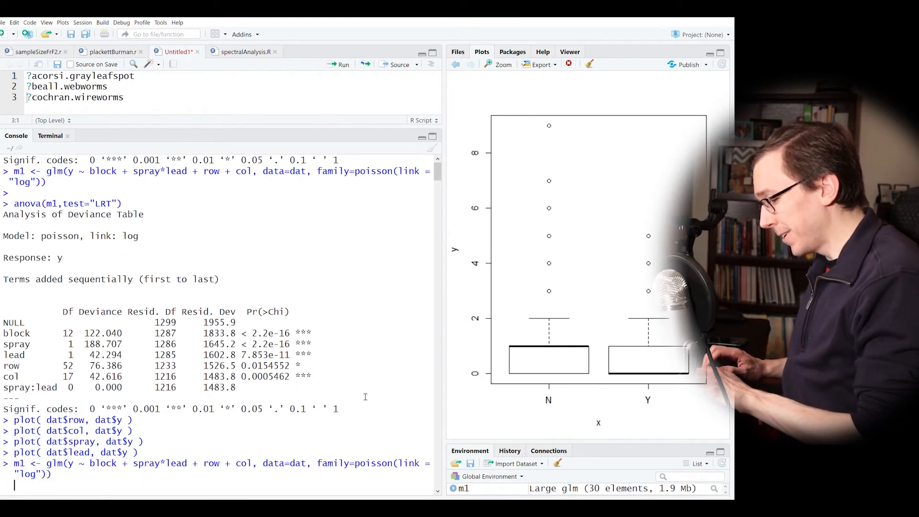
{"action": "key", "text": "Left"}
{"action": "key", "text": "Left"}
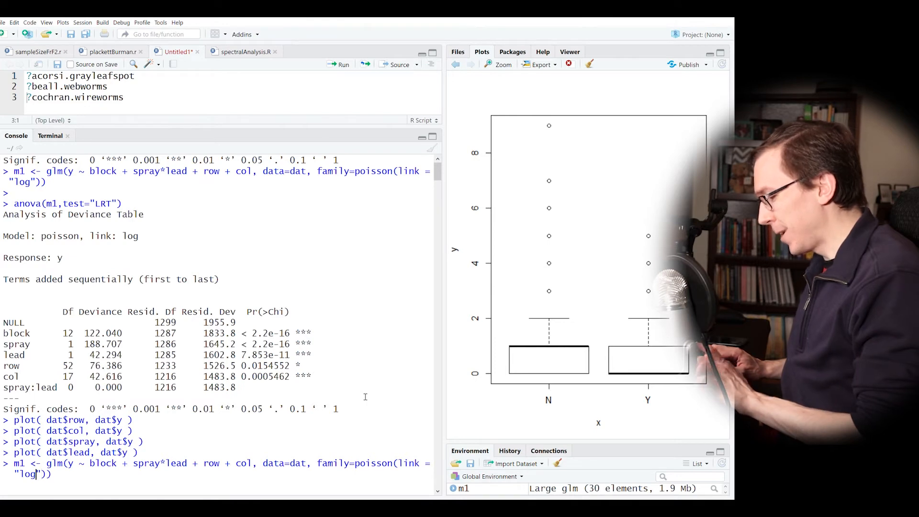
{"action": "type", "text": "quasi"}
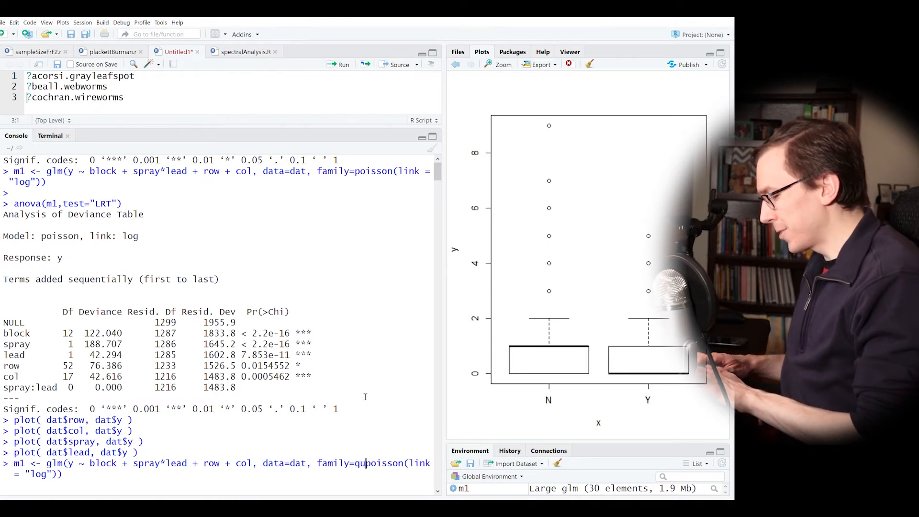
{"action": "key", "text": "Return"}
{"action": "key", "text": "Return"}
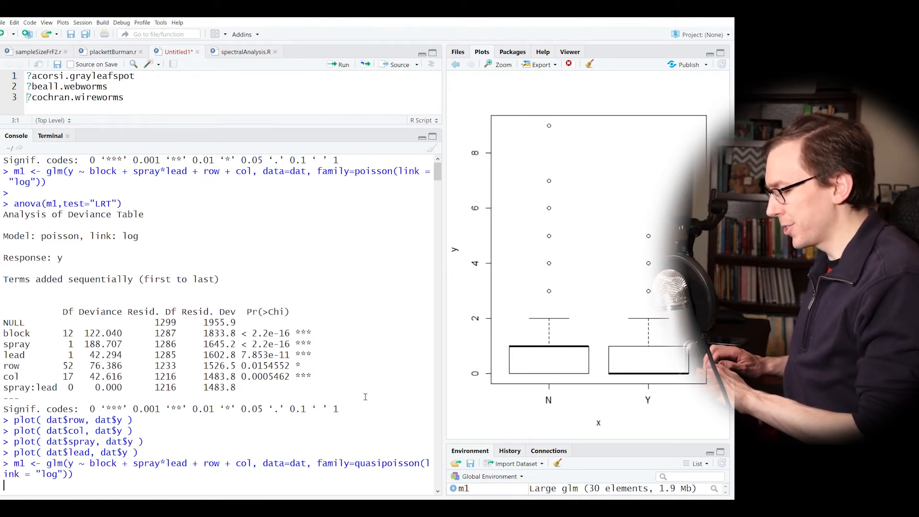
{"action": "key", "text": "Up"}
{"action": "key", "text": "Down"}
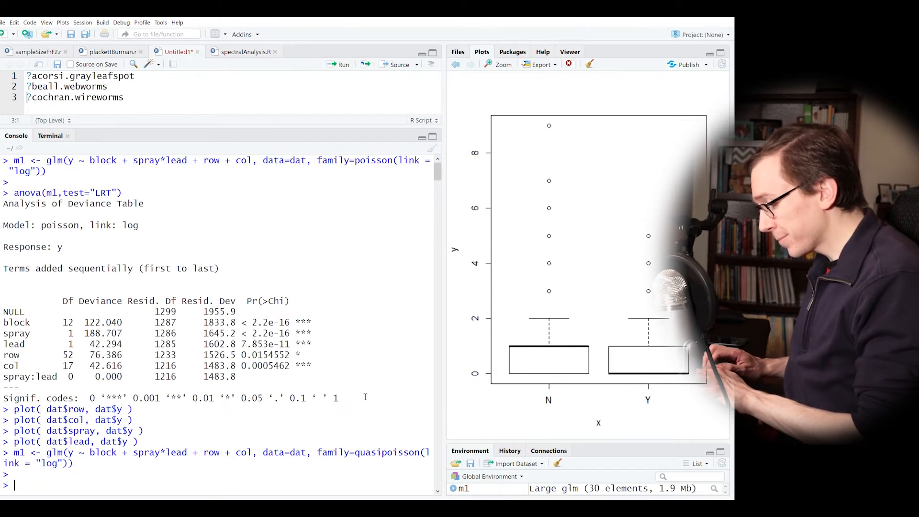
- Run summary(m1) for the quasipoisson model with row and col, and inspect the col14, col15 and col20 coefficient rows
{"action": "type", "text": "summary(m"}
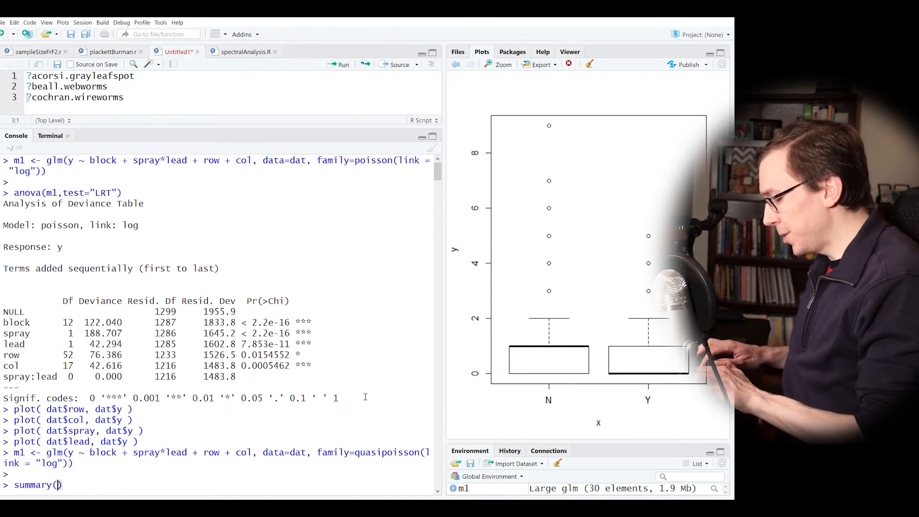
{"action": "type", "text": "1"}
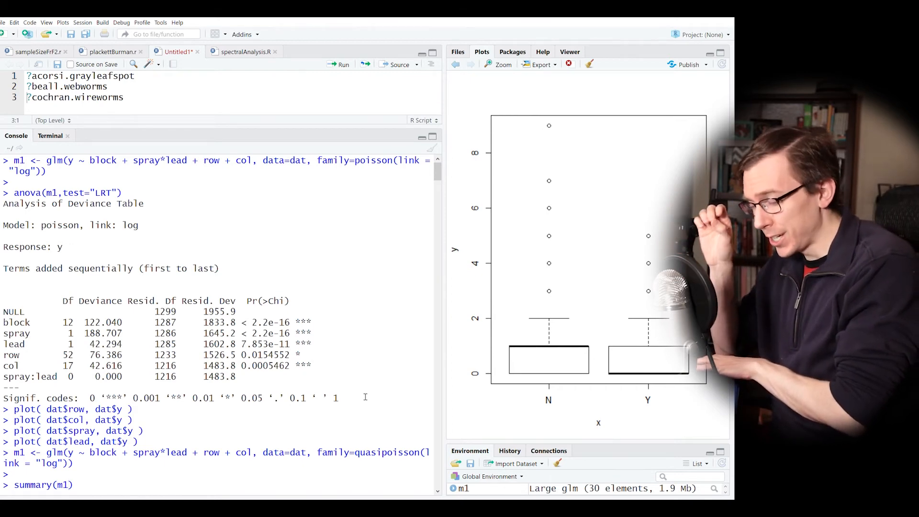
{"action": "key", "text": "Return"}
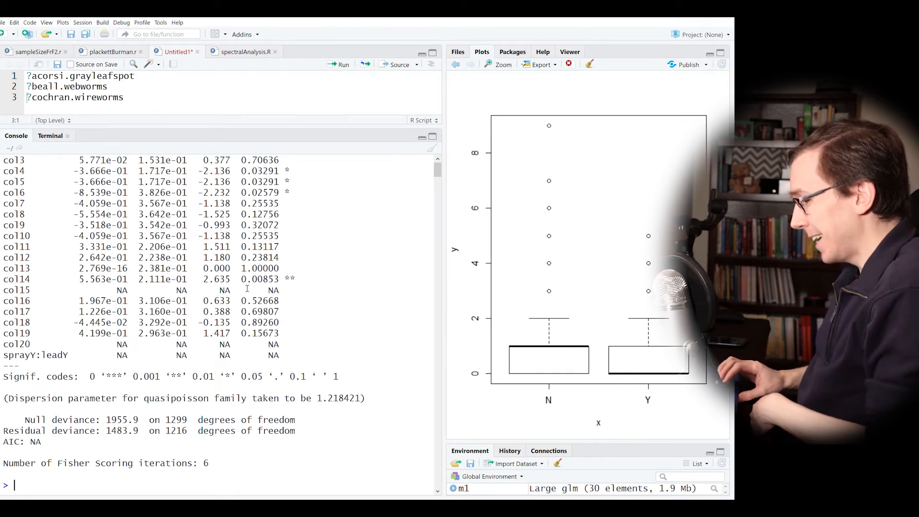
{"action": "triple_click", "coordinate": [247, 288]}
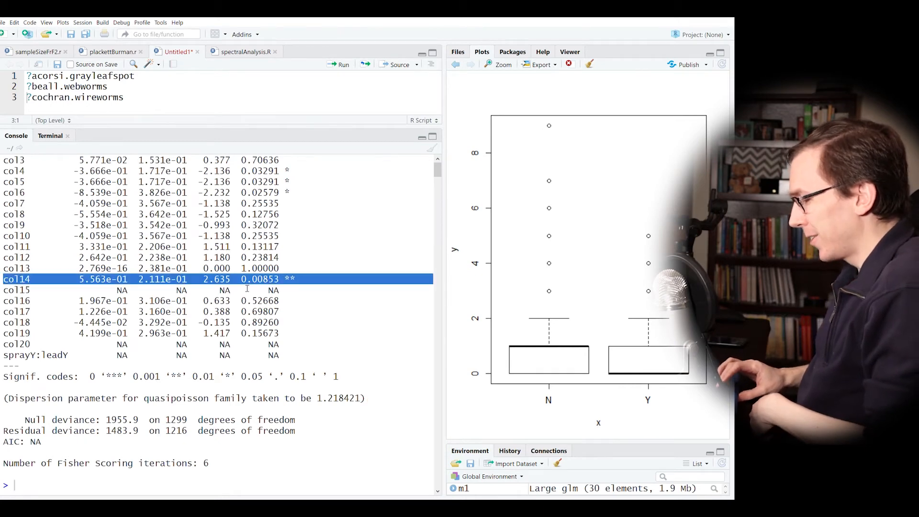
{"action": "triple_click", "coordinate": [284, 293]}
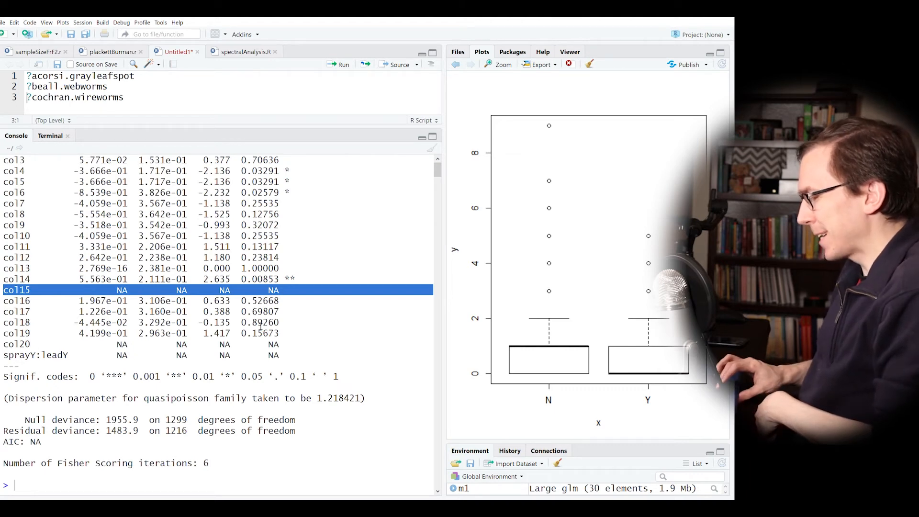
{"action": "triple_click", "coordinate": [273, 344]}
{"action": "left_click", "coordinate": [375, 347]}
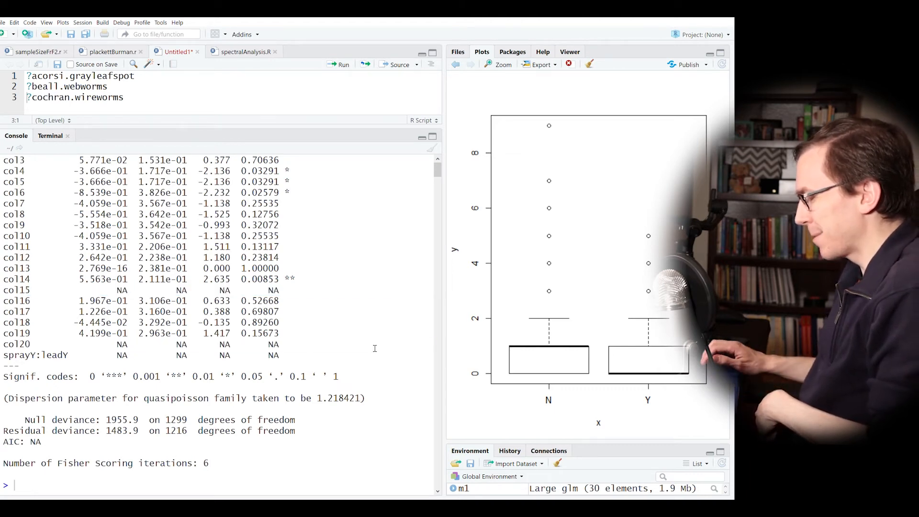
- Refit m1 without row and col: glm(y ~ block + spray*lead, data=dat, family=quasipoisson(link = "log"))
{"action": "key", "text": "Up"}
{"action": "key", "text": "Up"}
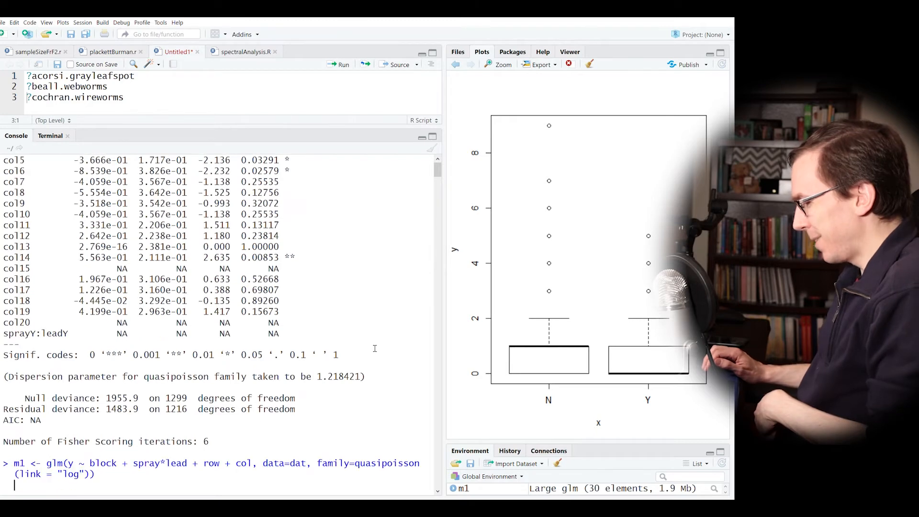
{"action": "key", "text": "Left"}
{"action": "key", "text": "Left"}
{"action": "key", "text": "Left"}
{"action": "key", "text": "Left"}
{"action": "key", "text": "Left"}
{"action": "key", "text": "Left"}
{"action": "key", "text": "Left"}
{"action": "key", "text": "Left"}
{"action": "key", "text": "Left"}
{"action": "key", "text": "Left"}
{"action": "key", "text": "Left"}
{"action": "key", "text": "Left"}
{"action": "key", "text": "Left"}
{"action": "key", "text": "Left"}
{"action": "key", "text": "Left"}
{"action": "key", "text": "Left"}
{"action": "key", "text": "Left"}
{"action": "key", "text": "Left"}
{"action": "key", "text": "Left"}
{"action": "key", "text": "Left"}
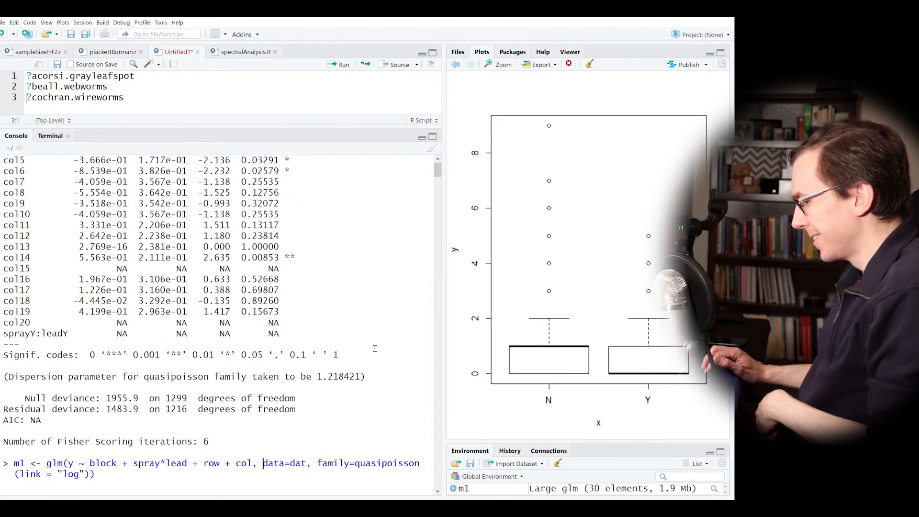
{"action": "key", "text": "Left"}
{"action": "key", "text": "Left"}
{"action": "key", "text": "BackSpace"}
{"action": "key", "text": "BackSpace"}
{"action": "key", "text": "BackSpace"}
{"action": "key", "text": "BackSpace"}
{"action": "key", "text": "BackSpace"}
{"action": "key", "text": "BackSpace"}
{"action": "key", "text": "BackSpace"}
{"action": "key", "text": "BackSpace"}
{"action": "key", "text": "BackSpace"}
{"action": "key", "text": "BackSpace"}
{"action": "key", "text": "BackSpace"}
{"action": "key", "text": "BackSpace"}
{"action": "key", "text": "BackSpace"}
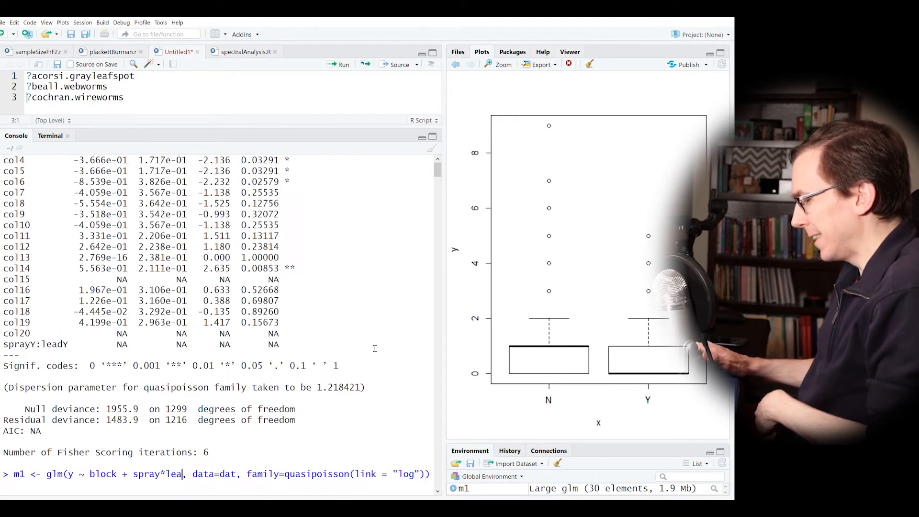
{"action": "type", "text": "d"}
{"action": "key", "text": "Return"}
{"action": "key", "text": "Return"}
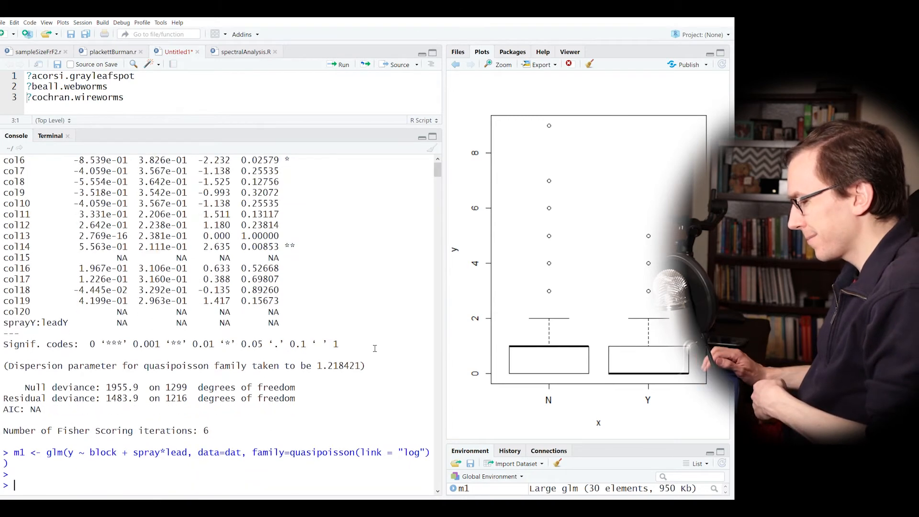
- Run summary(m1) for the reduced quasipoisson model containing only block, spray and lead terms
{"action": "key", "text": "Up"}
{"action": "key", "text": "Up"}
{"action": "key", "text": "Return"}
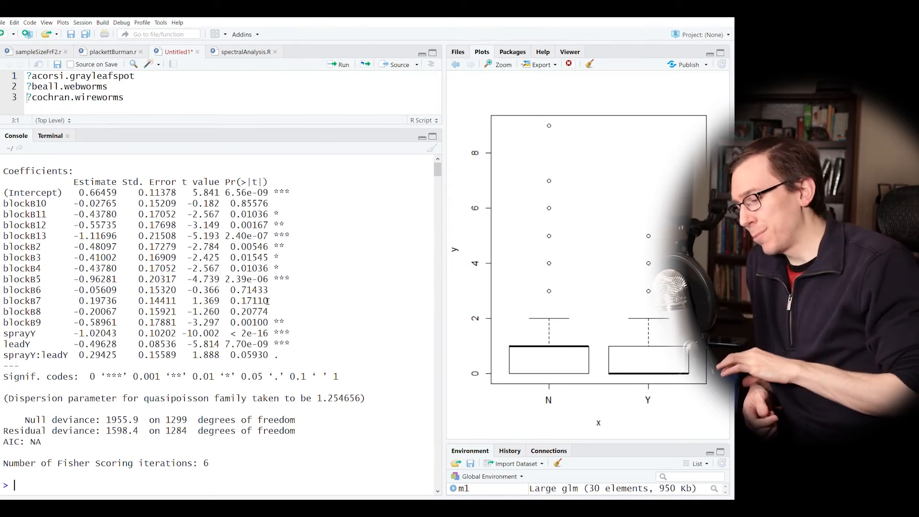
- Check the quasipoisson dispersion parameter and the spray-by-lead interaction row in the model summary
{"action": "double_click", "coordinate": [165, 398]}
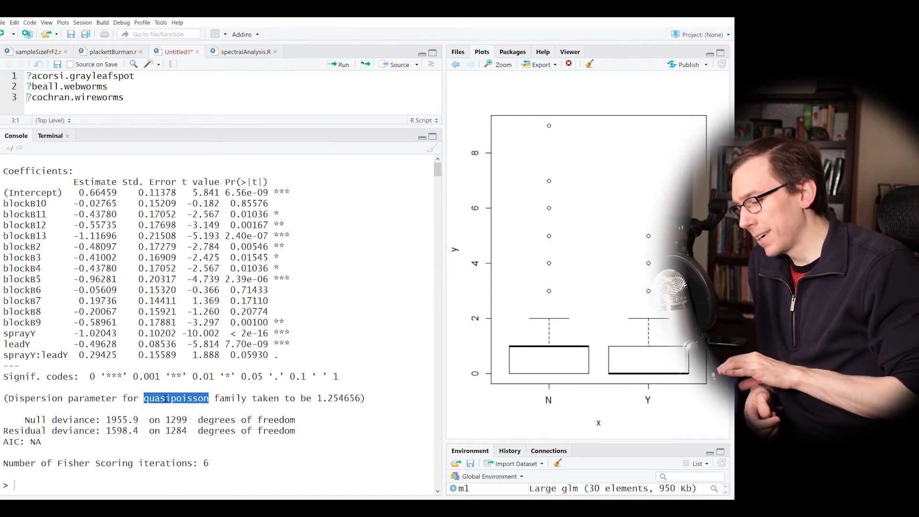
{"action": "double_click", "coordinate": [344, 401]}
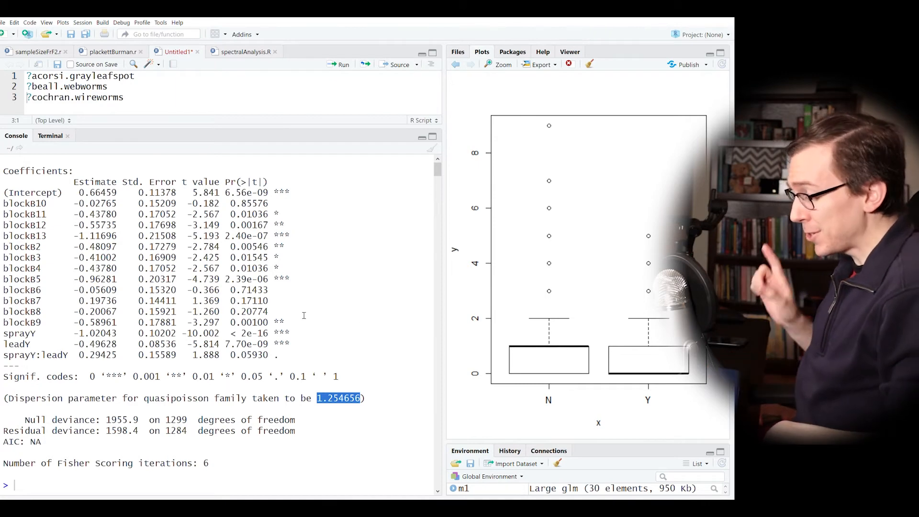
{"action": "left_click", "coordinate": [269, 338]}
{"action": "triple_click", "coordinate": [265, 354]}
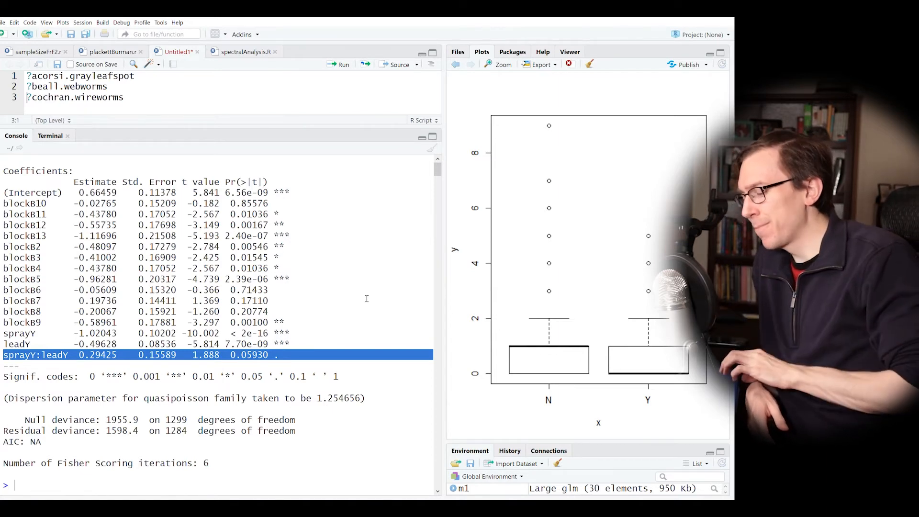
- Inspect the sprayY:leadY interaction's p-value and the t-test p-value column heading in the model summary
{"action": "double_click", "coordinate": [253, 356]}
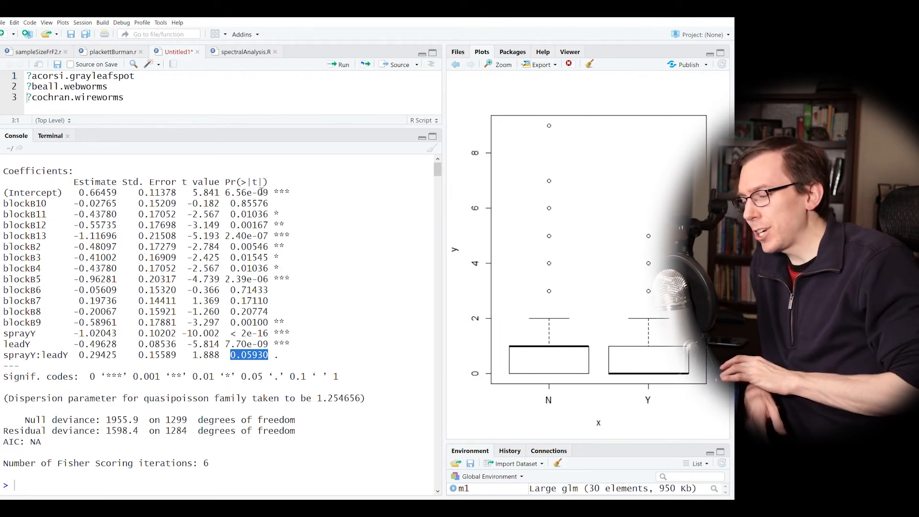
{"action": "left_click_drag", "start_coordinate": [246, 181], "coordinate": [257, 182]}
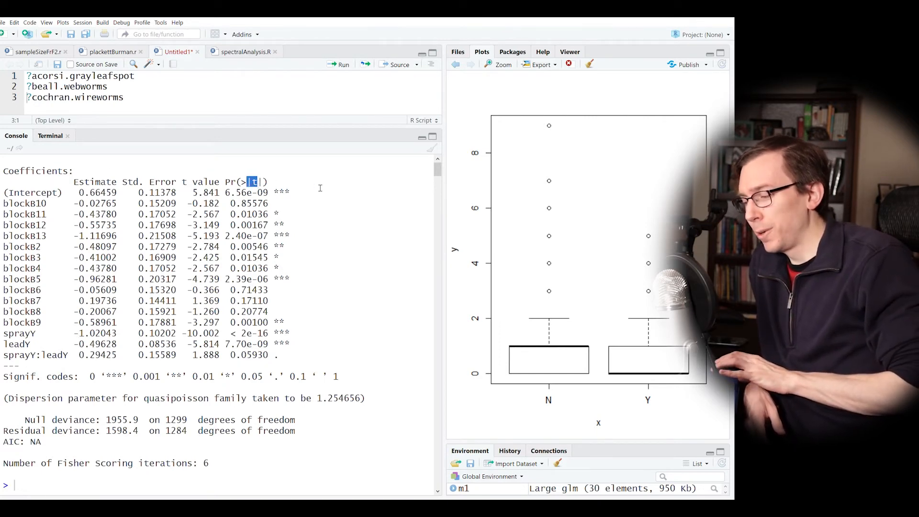
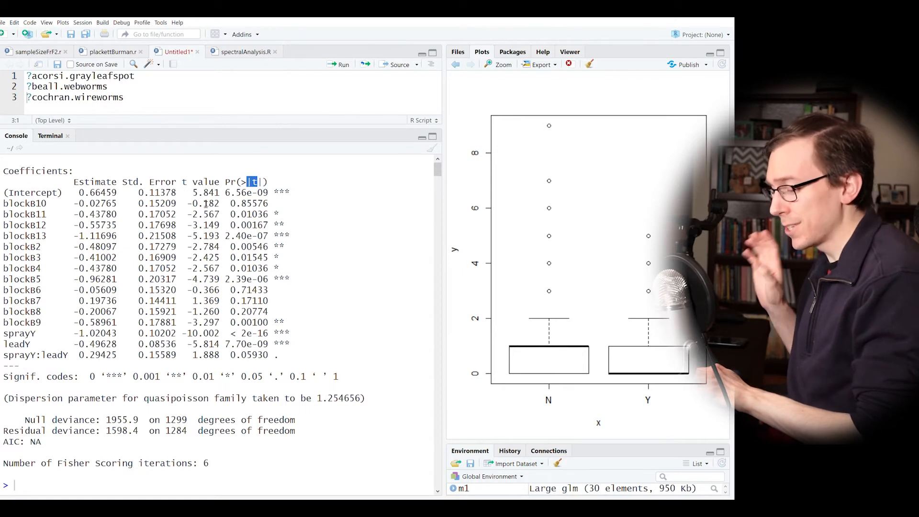
{"action": "left_click", "coordinate": [247, 286]}
- Run anova(m1) to produce the analysis of deviance table for the reduced quasipoisson model
{"action": "key", "text": "Up"}
{"action": "key", "text": "Left"}
{"action": "key", "text": "Left"}
{"action": "key", "text": "Left"}
{"action": "key", "text": "Left"}
{"action": "key", "text": "BackSpace"}
{"action": "key", "text": "BackSpace"}
{"action": "key", "text": "BackSpace"}
{"action": "key", "text": "BackSpace"}
{"action": "key", "text": "BackSpace"}
{"action": "key", "text": "BackSpace"}
{"action": "key", "text": "BackSpace"}
{"action": "type", "text": "anova"}
{"action": "key", "text": "Return"}
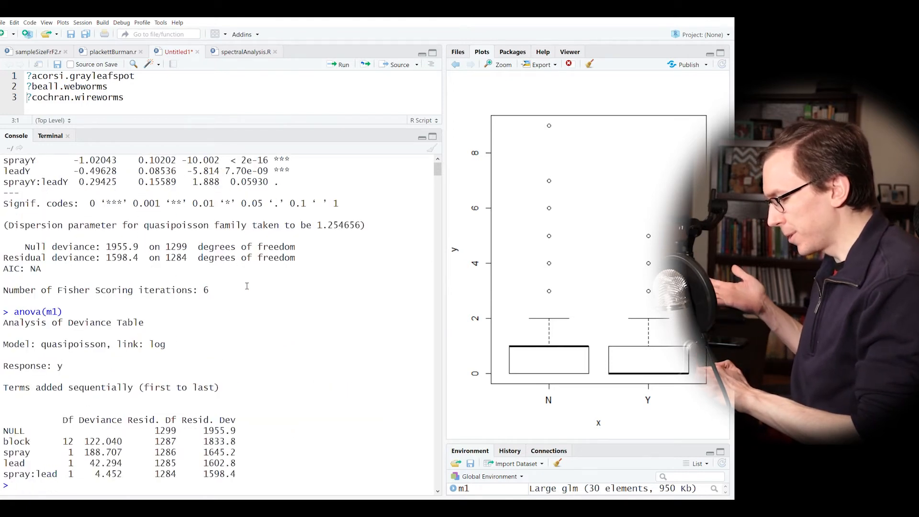
- Rerun the analysis of deviance with likelihood ratio tests: anova(m1,test='LRT')
{"action": "key", "text": "Up"}
{"action": "key", "text": "Left"}
{"action": "type", "text": ",test="}
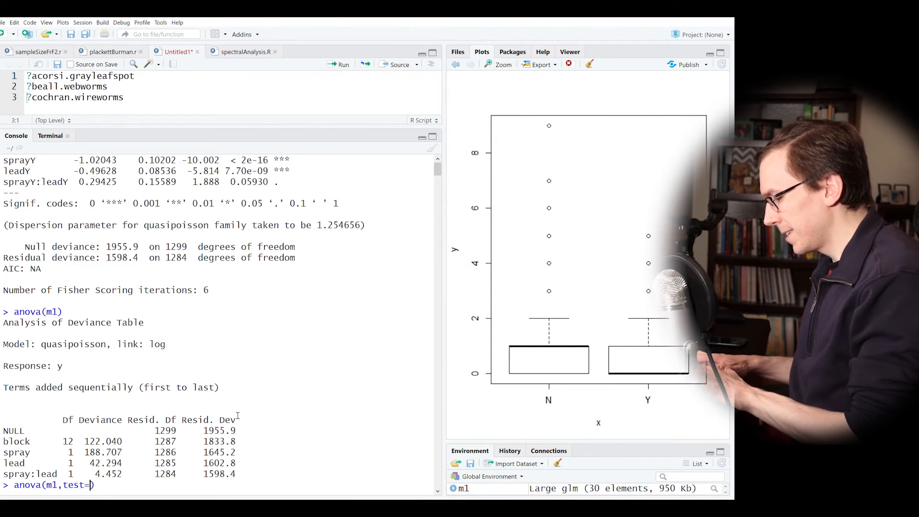
{"action": "type", "text": "'LRT"}
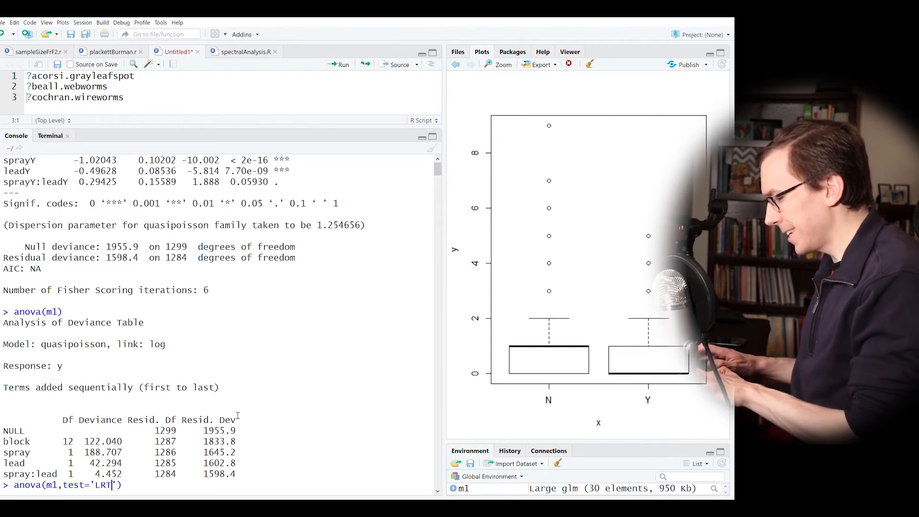
{"action": "key", "text": "Return"}
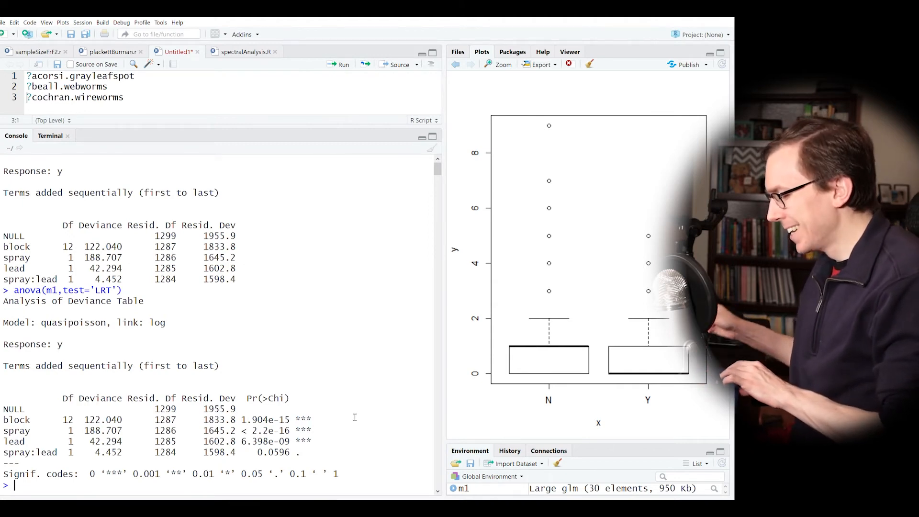
- Examine the spray:lead and lead rows of the likelihood ratio table and compare the interaction's p-value with the one in the summary
{"action": "triple_click", "coordinate": [298, 455]}
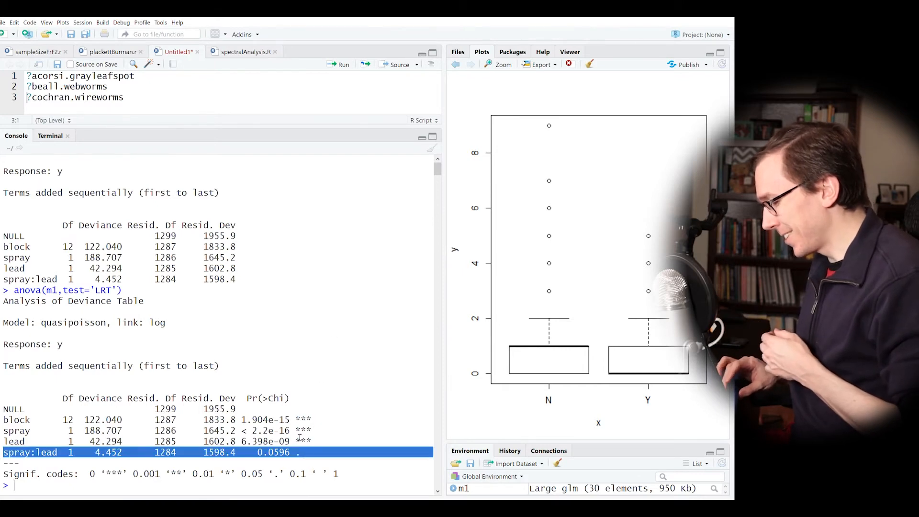
{"action": "triple_click", "coordinate": [297, 441]}
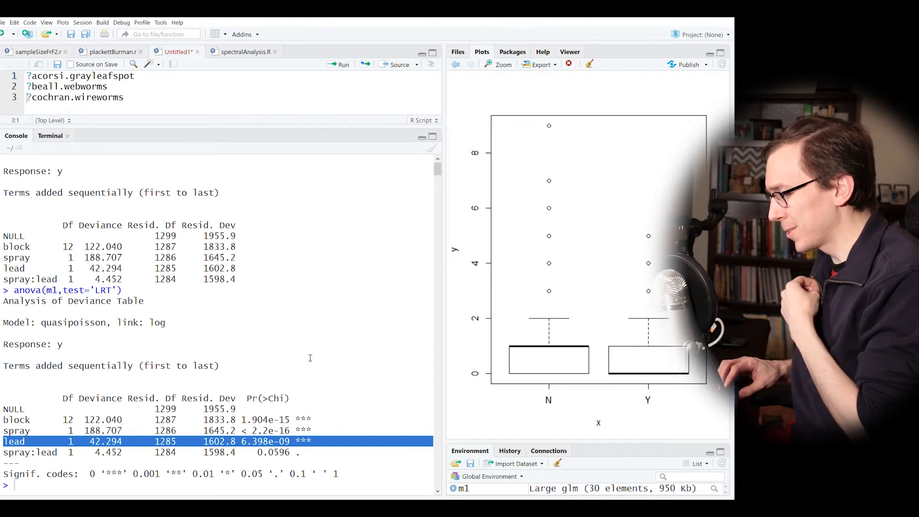
{"action": "scroll", "coordinate": [310, 358], "scroll_direction": "up", "scroll_amount": 5}
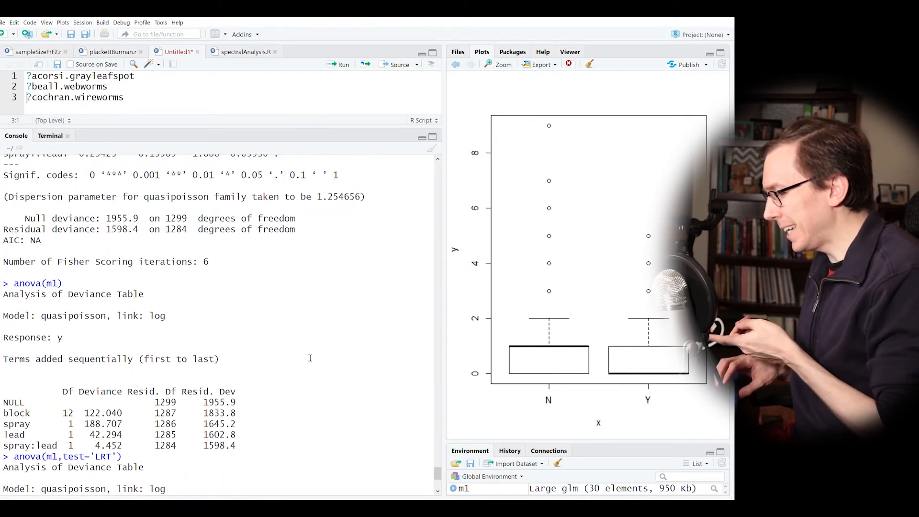
{"action": "scroll", "coordinate": [310, 358], "scroll_direction": "up", "scroll_amount": 2}
{"action": "double_click", "coordinate": [251, 205]}
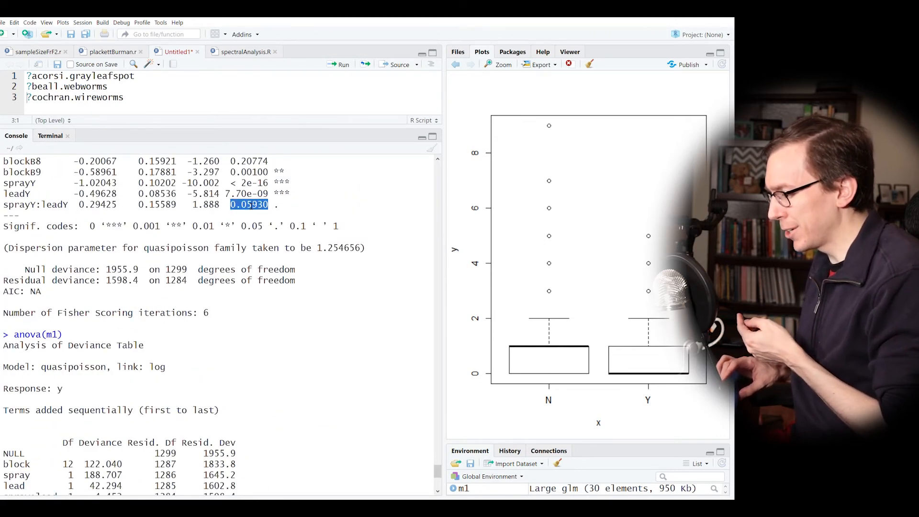
{"action": "triple_click", "coordinate": [251, 205]}
{"action": "key", "text": "Return"}
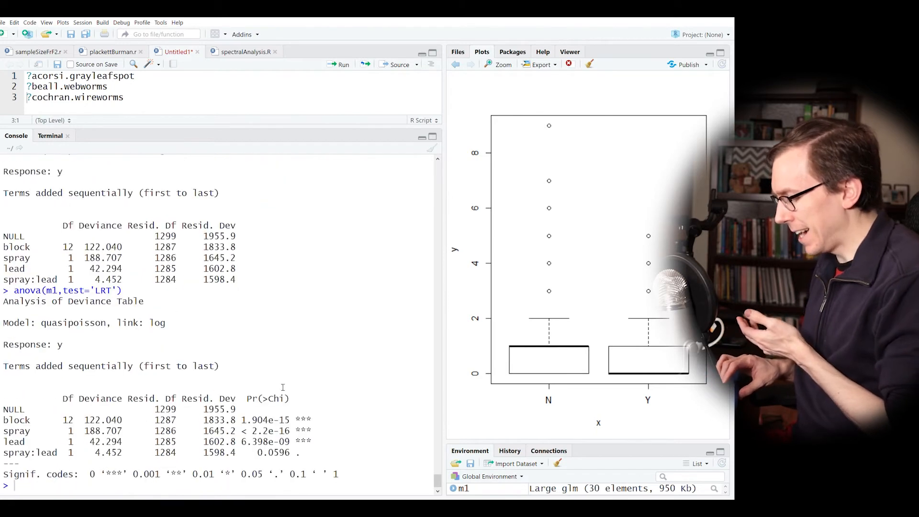
{"action": "triple_click", "coordinate": [286, 453]}
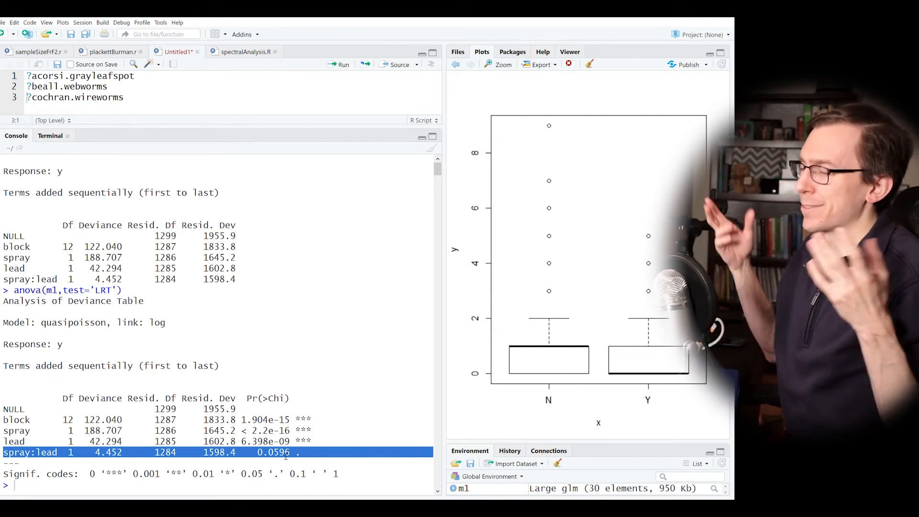
{"action": "left_click", "coordinate": [329, 416]}
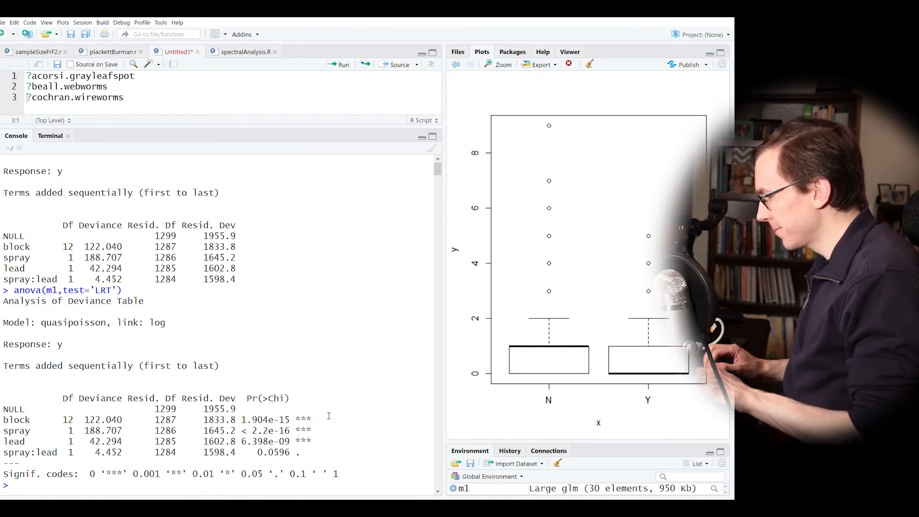
- Run the script line ?cochran.wireworms and read the dataset description about fumigants in a latin square
{"action": "left_click", "coordinate": [141, 102]}
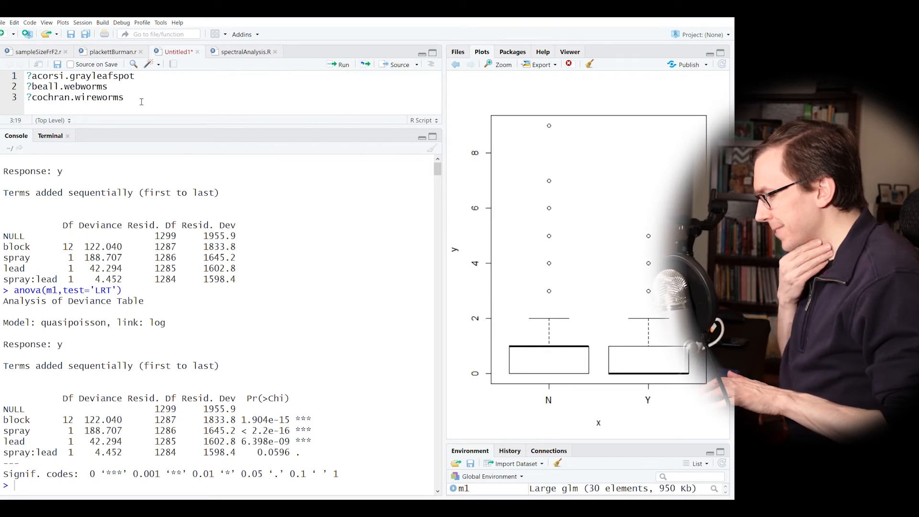
{"action": "key", "text": "ctrl+Return"}
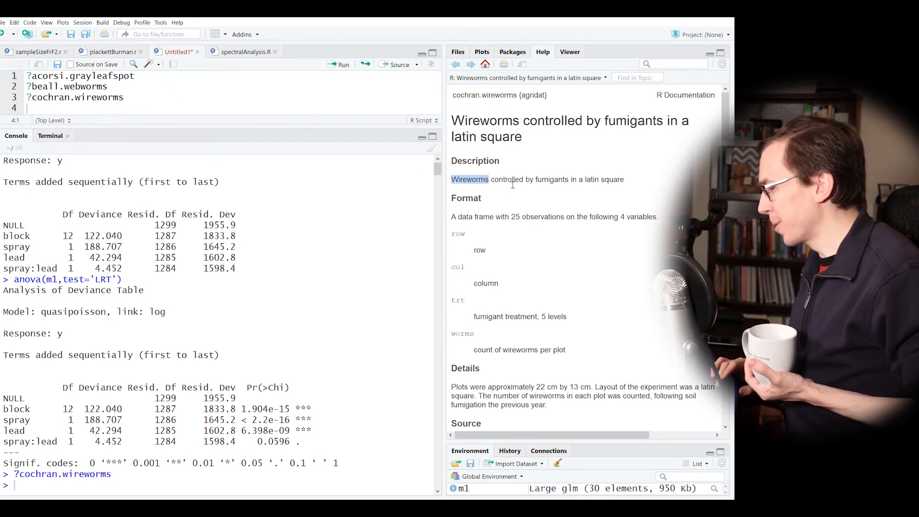
{"action": "double_click", "coordinate": [553, 181]}
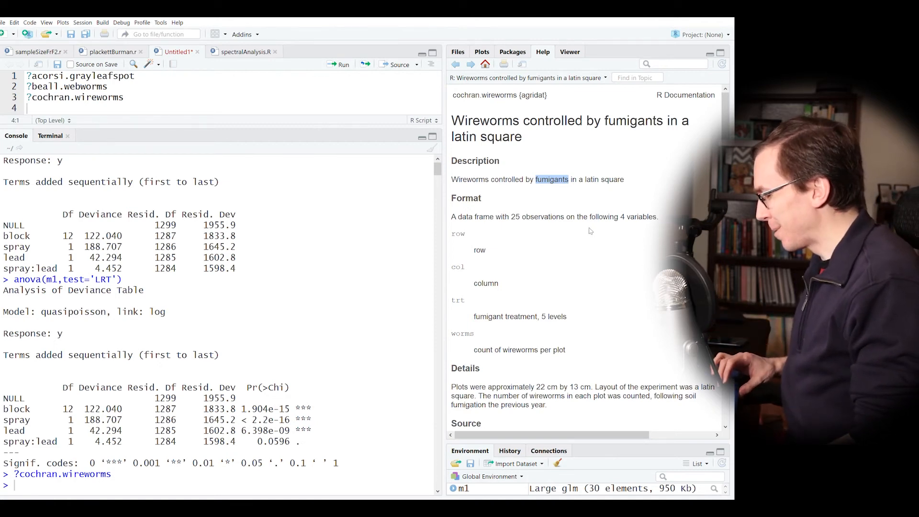
{"action": "double_click", "coordinate": [573, 182]}
{"action": "double_click", "coordinate": [558, 180]}
{"action": "double_click", "coordinate": [595, 181]}
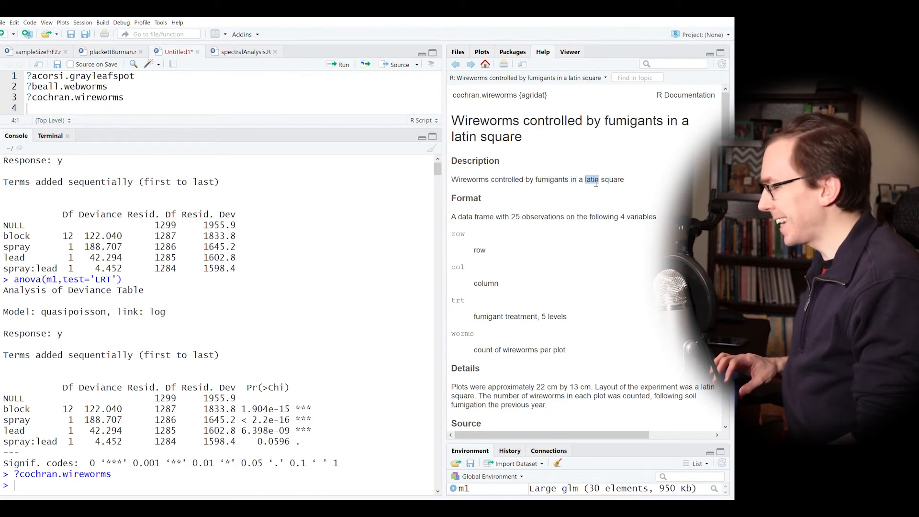
{"action": "left_click", "coordinate": [596, 182]}
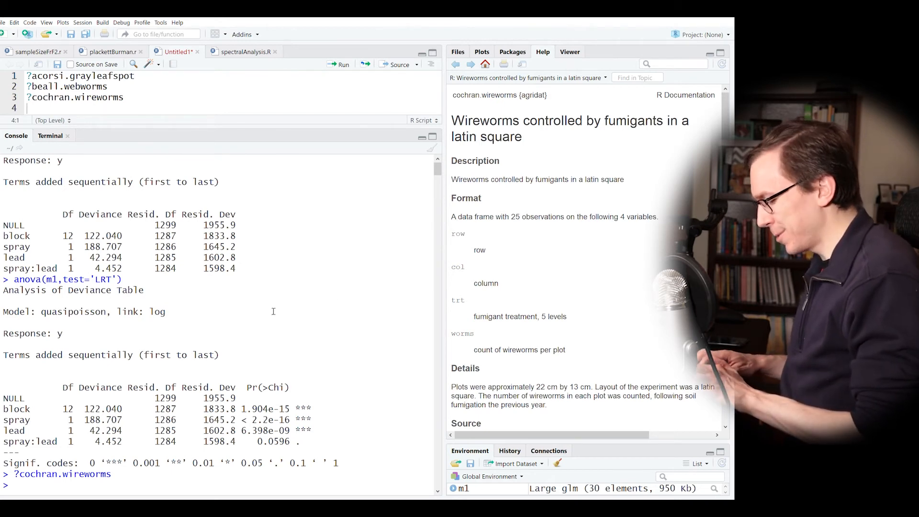
- Print the cochran.wireworms dataset in the console
{"action": "type", "text": "ch"}
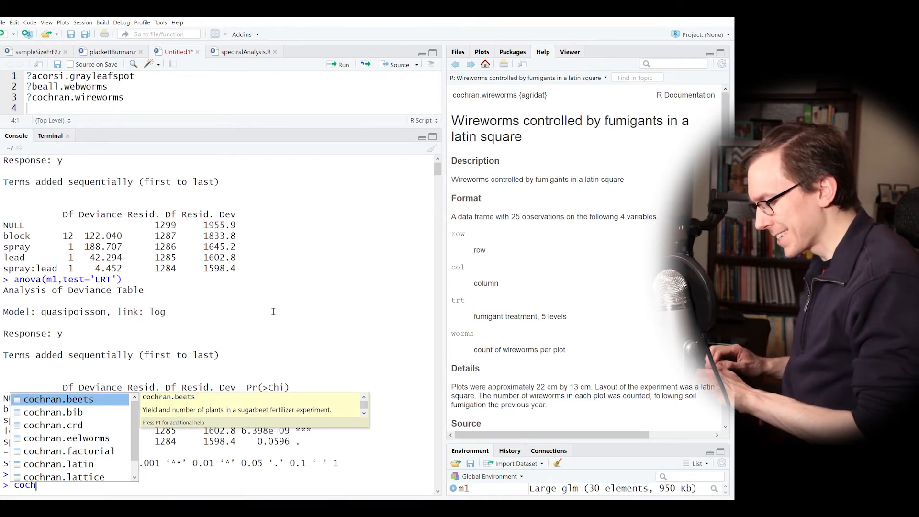
{"action": "key", "text": "Return"}
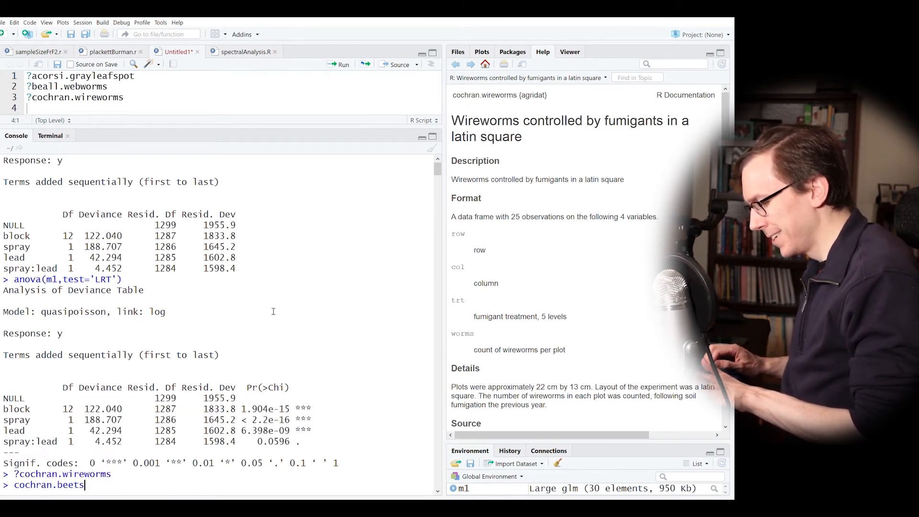
{"action": "key", "text": "BackSpace"}
{"action": "key", "text": "BackSpace"}
{"action": "key", "text": "BackSpace"}
{"action": "key", "text": "BackSpace"}
{"action": "key", "text": "BackSpace"}
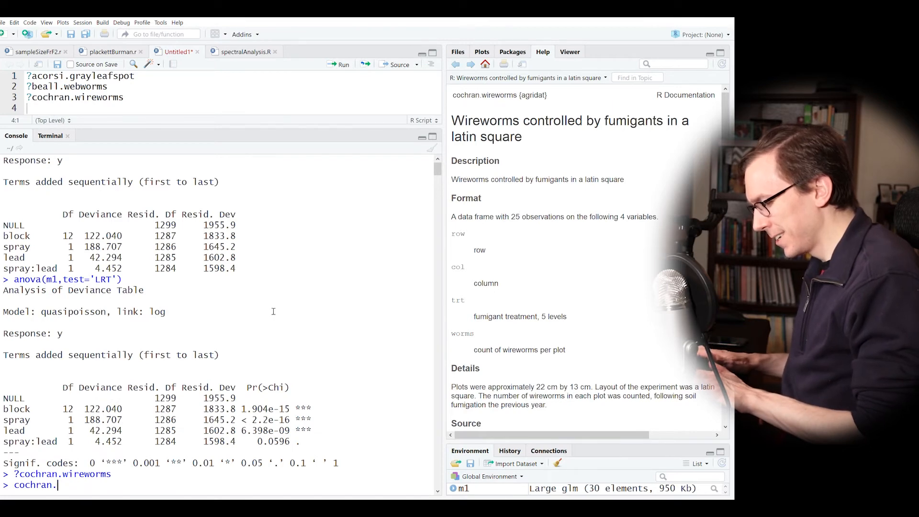
{"action": "type", "text": "wi"}
{"action": "key", "text": "Return"}
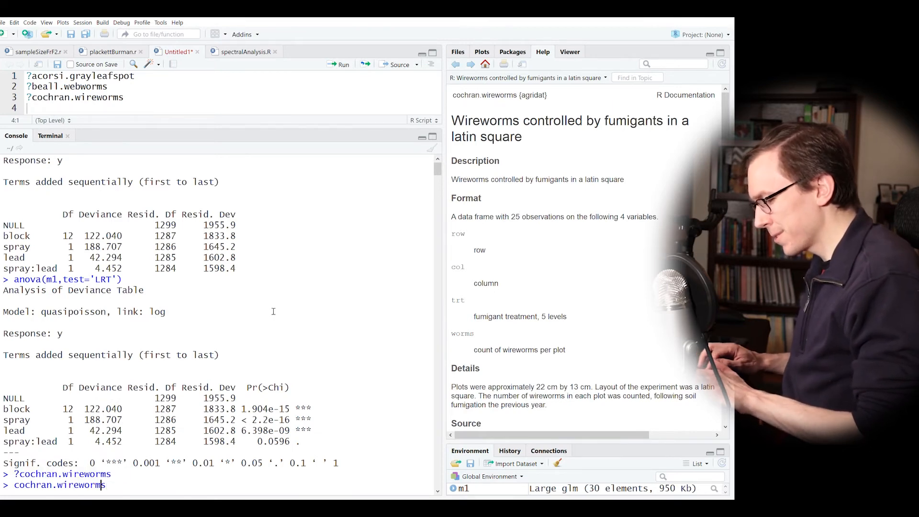
{"action": "key", "text": "Return"}
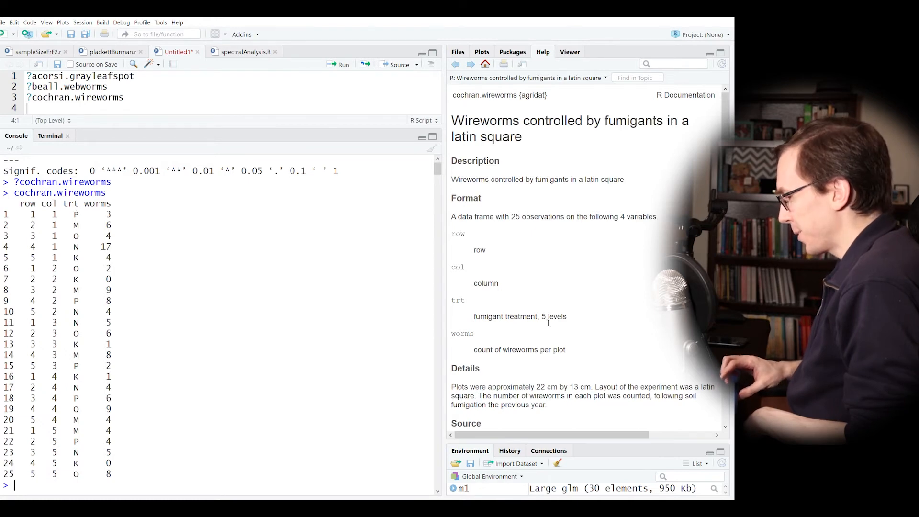
- Read the cochran.wireworms help page, checking the fumigant treatment variable and the source publication and its year
{"action": "scroll", "coordinate": [547, 322], "scroll_direction": "down", "scroll_amount": 3}
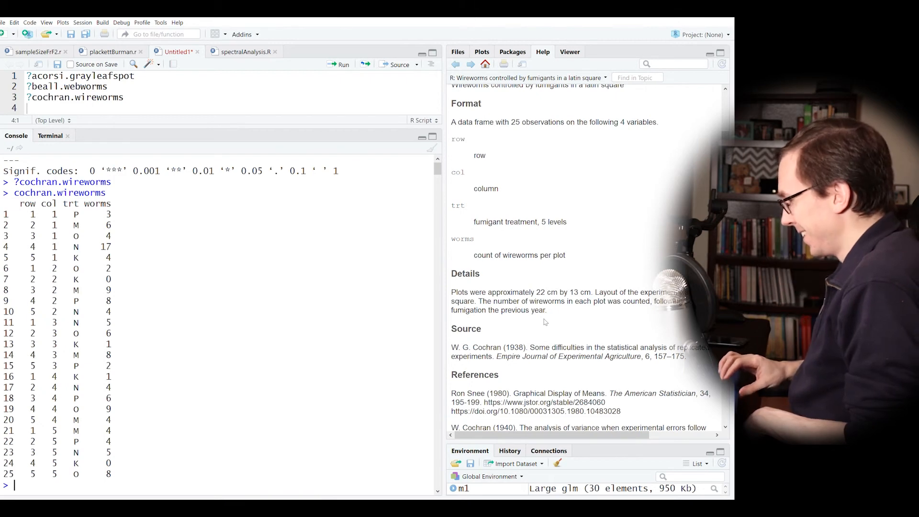
{"action": "double_click", "coordinate": [514, 224]}
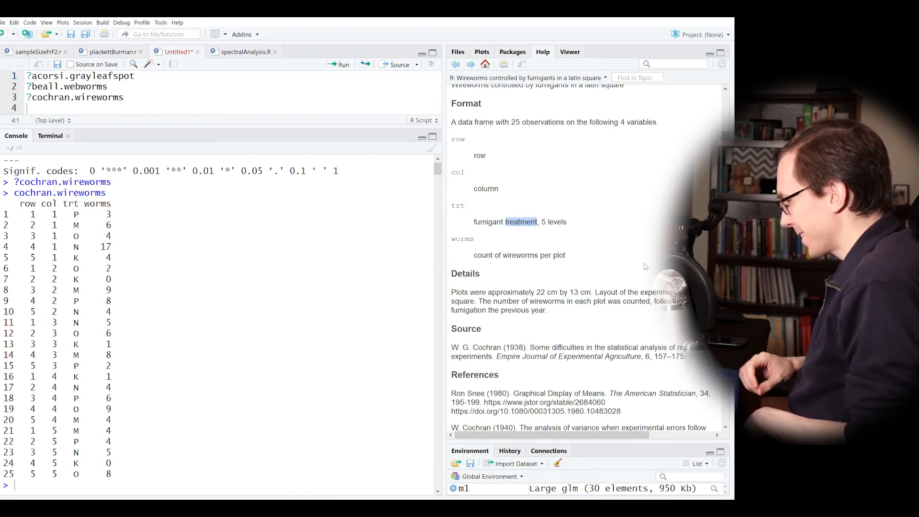
{"action": "scroll", "coordinate": [644, 266], "scroll_direction": "down", "scroll_amount": 1}
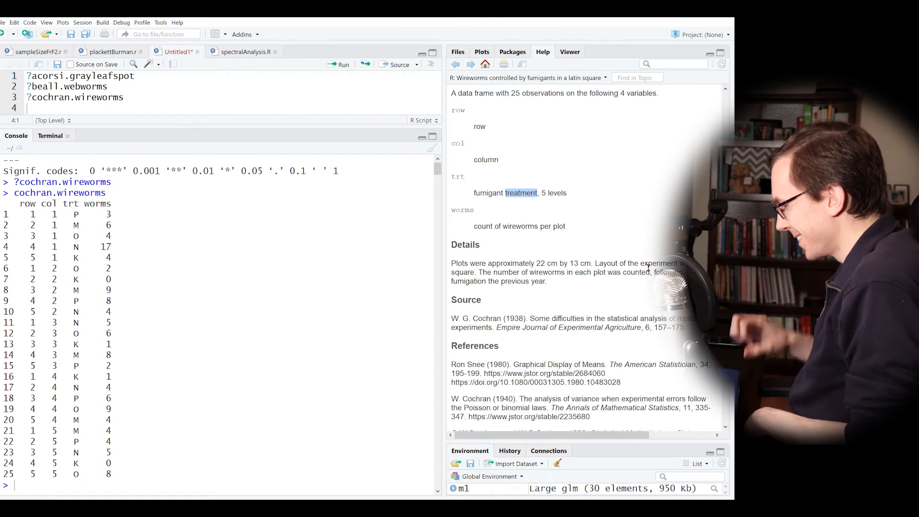
{"action": "double_click", "coordinate": [595, 329]}
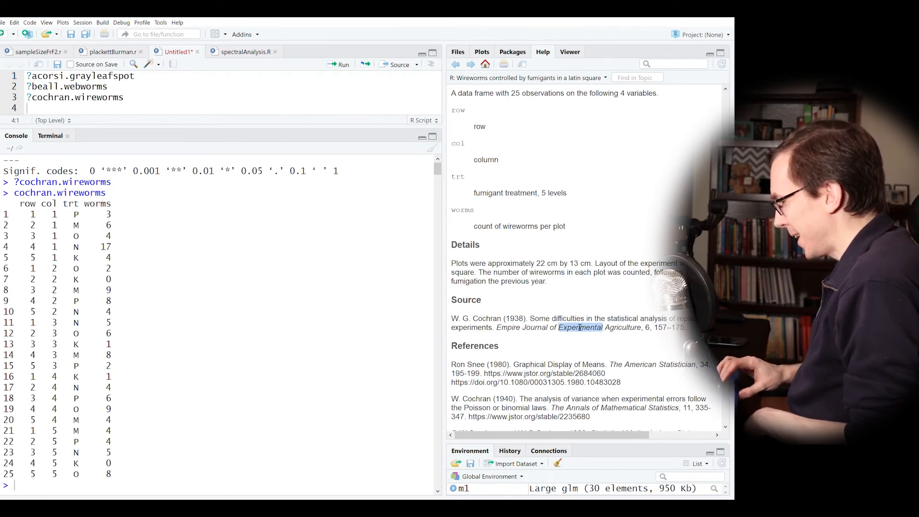
{"action": "double_click", "coordinate": [519, 319]}
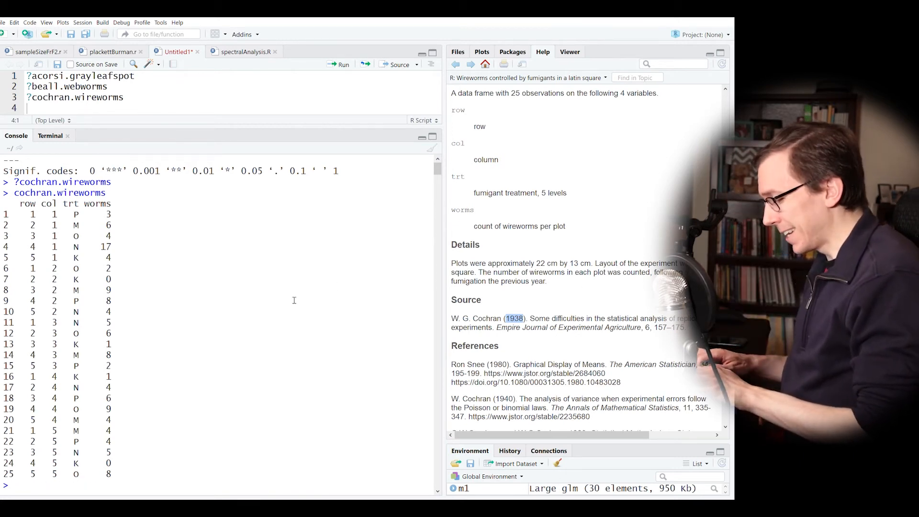
{"action": "type", "text": "ot()"}
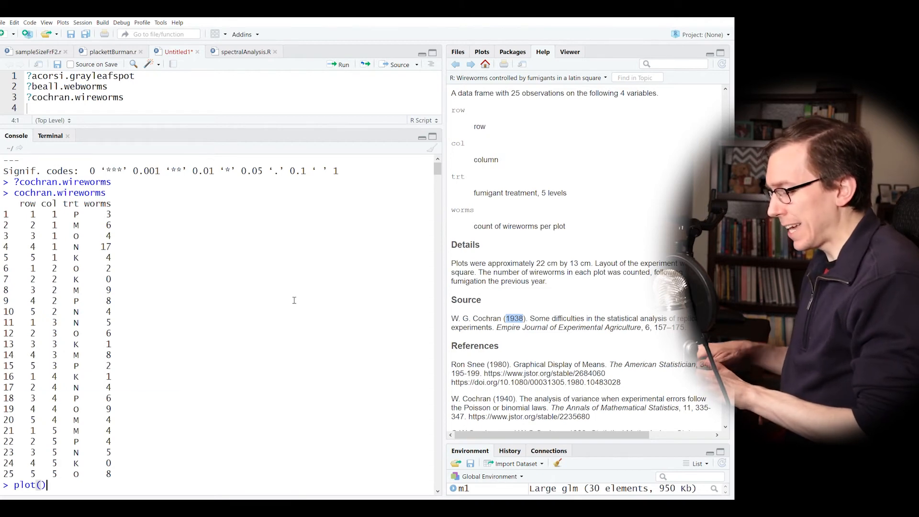
{"action": "key", "text": "BackSpace"}
{"action": "key", "text": "BackSpace"}
{"action": "key", "text": "BackSpace"}
{"action": "key", "text": "BackSpace"}
{"action": "key", "text": "BackSpace"}
{"action": "key", "text": "BackSpace"}
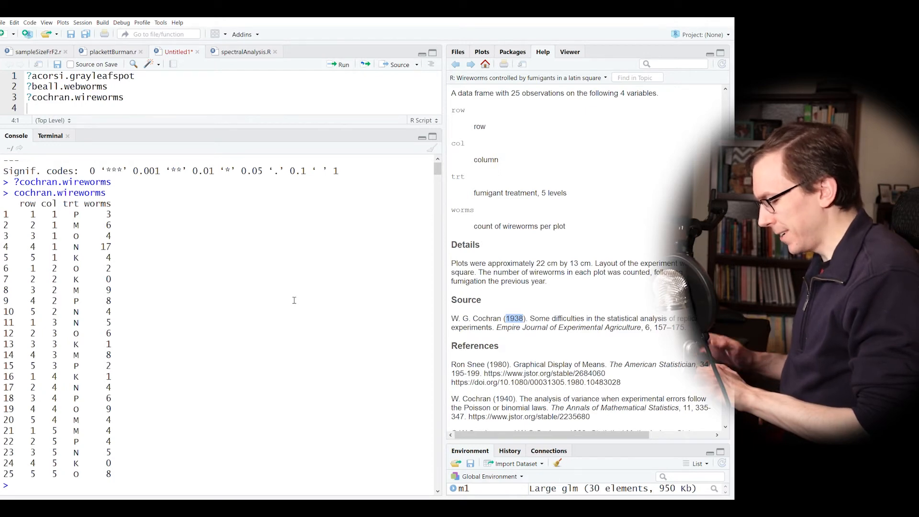
- Plot a histogram of the worms column of cochran.wireworms
{"action": "type", "text": "hist("}
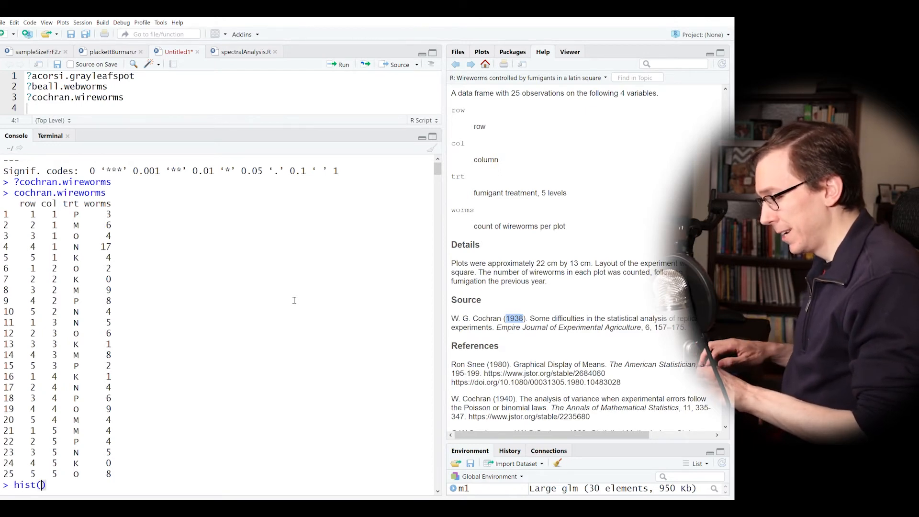
{"action": "type", "text": "coch"}
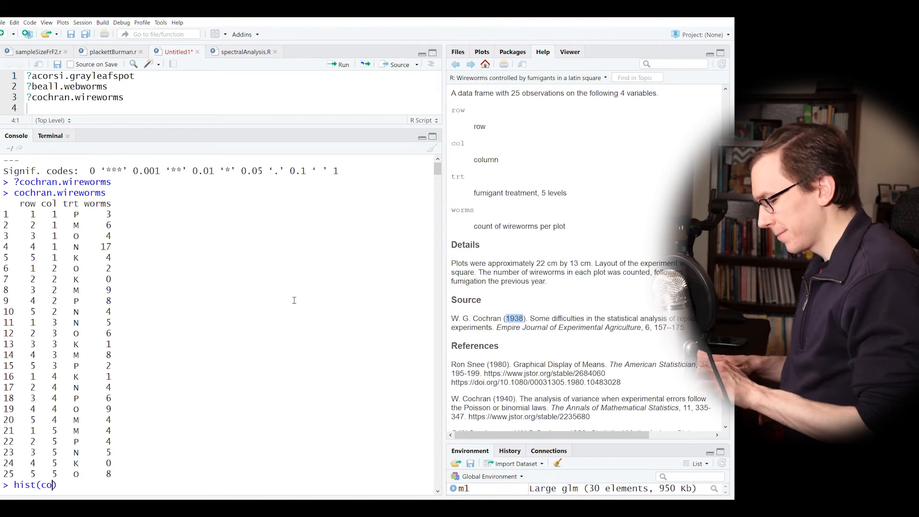
{"action": "key", "text": "Down"}
{"action": "key", "text": "Down"}
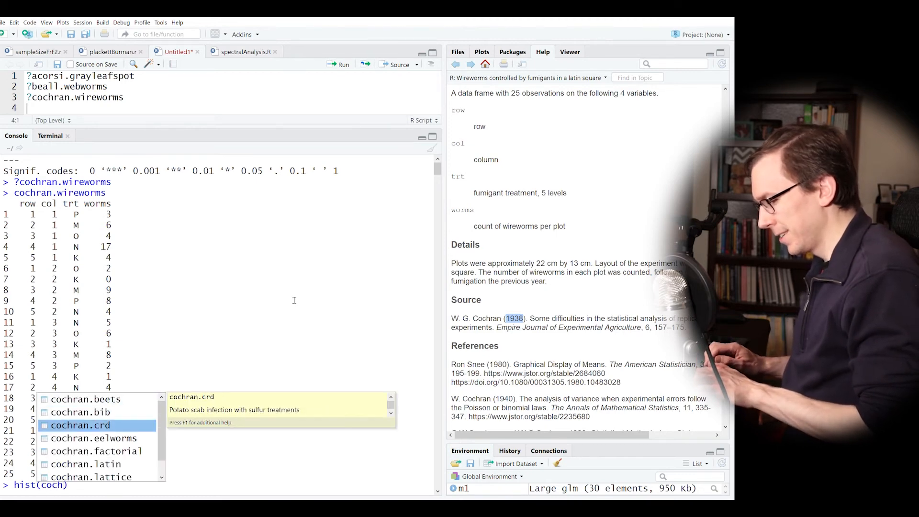
{"action": "key", "text": "Down"}
{"action": "key", "text": "Down"}
{"action": "key", "text": "Down"}
{"action": "key", "text": "Down"}
{"action": "key", "text": "Down"}
{"action": "key", "text": "Down"}
{"action": "key", "text": "Down"}
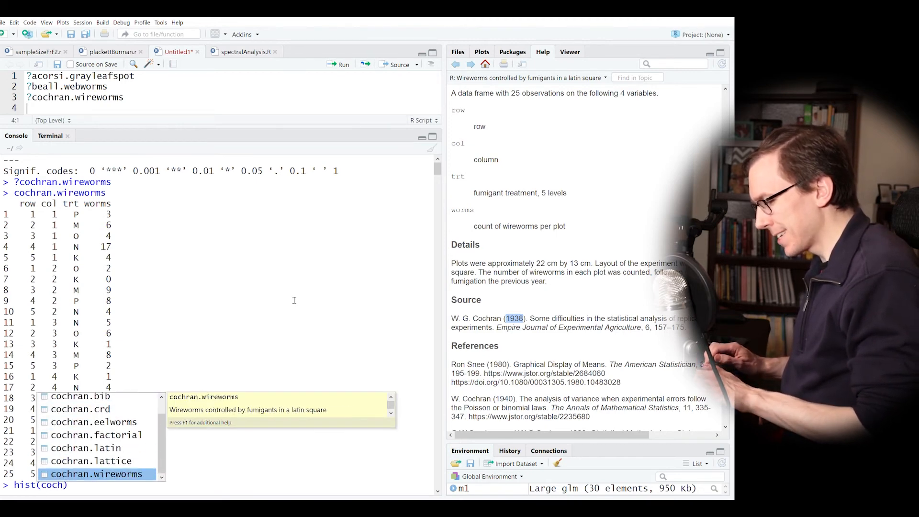
{"action": "key", "text": "Up"}
{"action": "key", "text": "Up"}
{"action": "key", "text": "Return"}
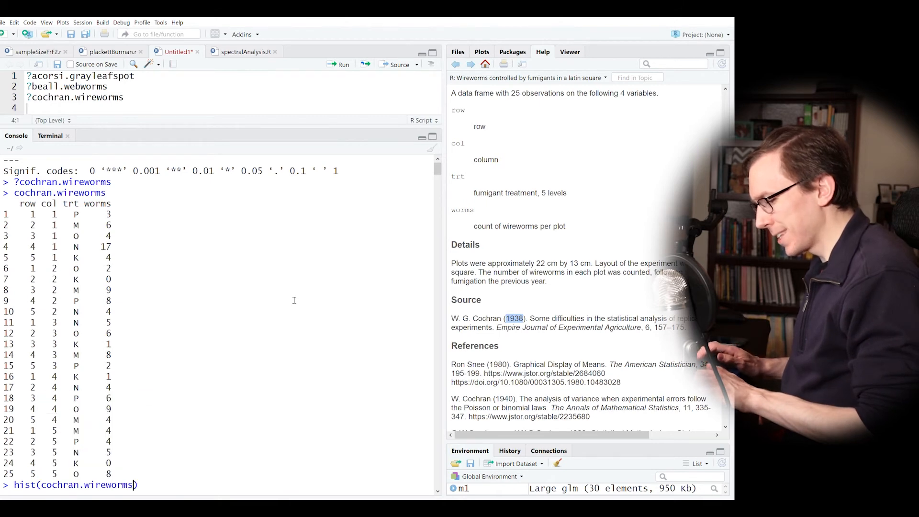
{"action": "type", "text": "$"}
{"action": "key", "text": "Down"}
{"action": "key", "text": "Down"}
{"action": "key", "text": "Down"}
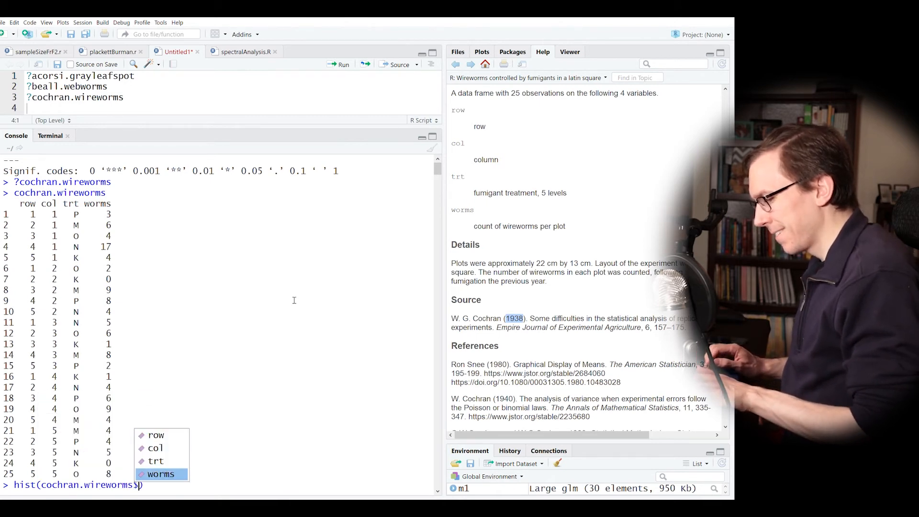
{"action": "key", "text": "Up"}
{"action": "key", "text": "Down"}
{"action": "key", "text": "Return"}
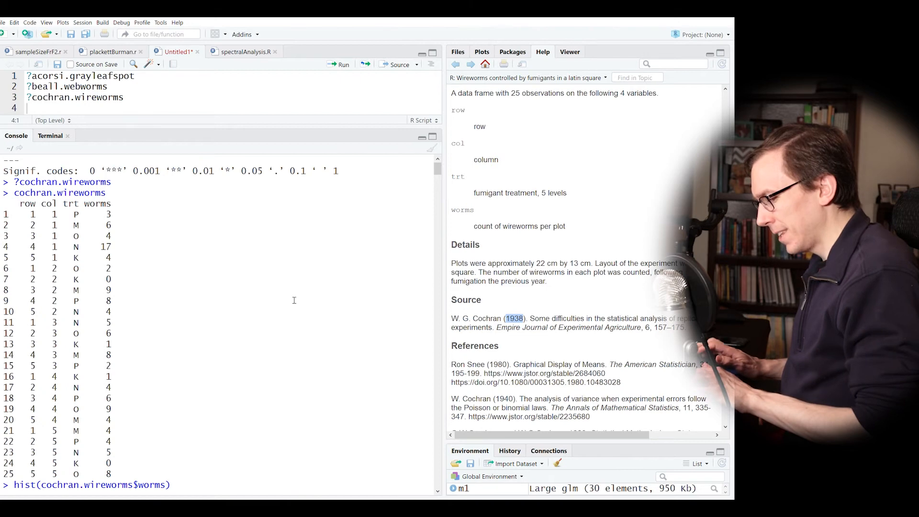
{"action": "key", "text": "Return"}
- Redraw the histogram of cochran.wireworms$worms with breaks=10
{"action": "key", "text": "Up"}
{"action": "key", "text": "Left"}
{"action": "type", "text": ","}
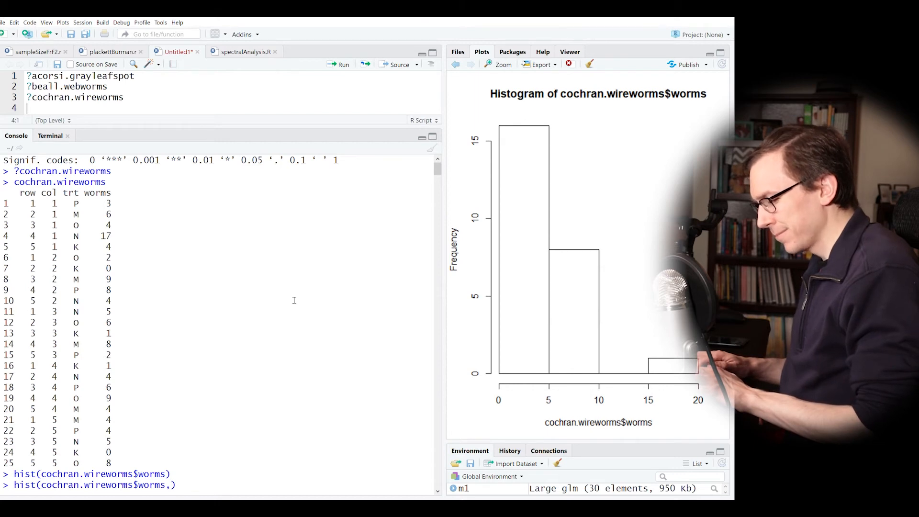
{"action": "type", "text": "breaks="}
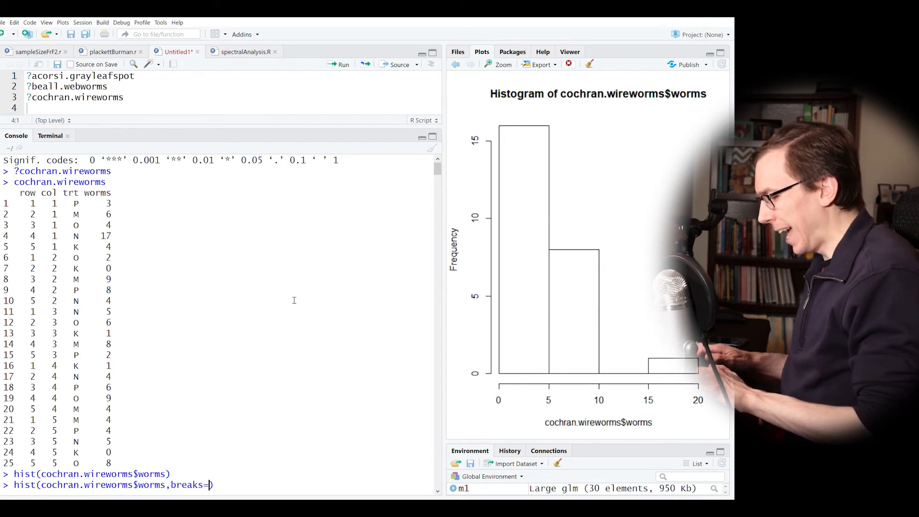
{"action": "type", "text": "10"}
{"action": "key", "text": "Return"}
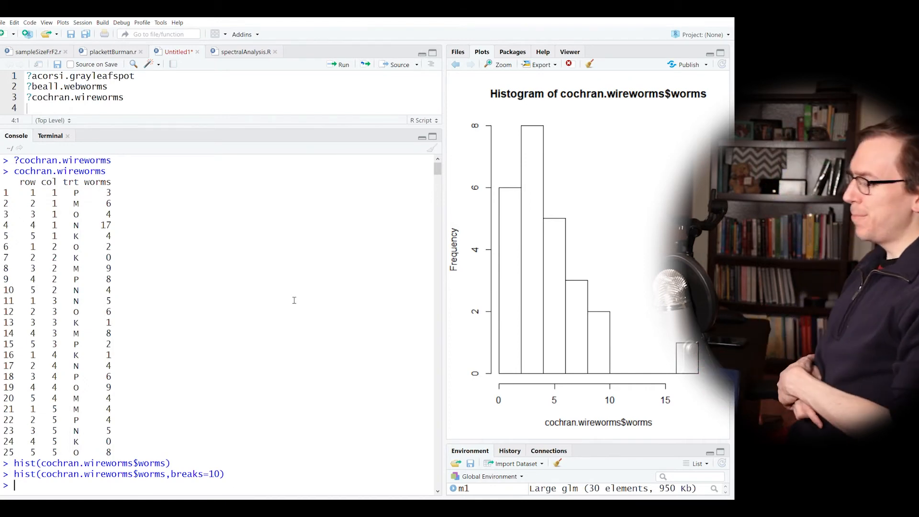
- Plot a histogram of the square root of cochran.wireworms$worms, keeping breaks=10
{"action": "key", "text": "Up"}
{"action": "key", "text": "Left"}
{"action": "key", "text": "Left"}
{"action": "key", "text": "Left"}
{"action": "key", "text": "Left"}
{"action": "key", "text": "Left"}
{"action": "key", "text": "Left"}
{"action": "key", "text": "Left"}
{"action": "key", "text": "Left"}
{"action": "key", "text": "Left"}
{"action": "key", "text": "Left"}
{"action": "key", "text": "Left"}
{"action": "key", "text": "Left"}
{"action": "key", "text": "Left"}
{"action": "key", "text": "Left"}
{"action": "key", "text": "Left"}
{"action": "key", "text": "Left"}
{"action": "key", "text": "Left"}
{"action": "key", "text": "Left"}
{"action": "key", "text": "Left"}
{"action": "key", "text": "Left"}
{"action": "key", "text": "Left"}
{"action": "key", "text": "Left"}
{"action": "key", "text": "Left"}
{"action": "key", "text": "Left"}
{"action": "key", "text": "Left"}
{"action": "type", "text": "sqrt("}
{"action": "key", "text": "Right"}
{"action": "key", "text": "Right"}
{"action": "key", "text": "Right"}
{"action": "key", "text": "Right"}
{"action": "key", "text": "Right"}
{"action": "key", "text": "Right"}
{"action": "key", "text": "Right"}
{"action": "key", "text": "Right"}
{"action": "key", "text": "Right"}
{"action": "key", "text": "Right"}
{"action": "key", "text": "Right"}
{"action": "key", "text": "Right"}
{"action": "key", "text": "Right"}
{"action": "key", "text": "Right"}
{"action": "key", "text": "Right"}
{"action": "key", "text": "Right"}
{"action": "key", "text": "Right"}
{"action": "type", "text": ")"}
{"action": "key", "text": "Return"}
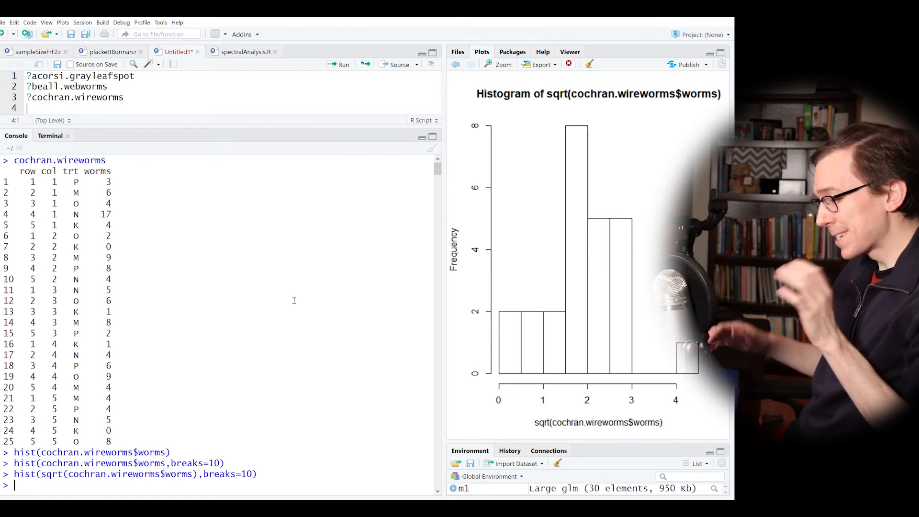
- Rework the square-root histogram command into an ad.test call on sqrt(cochran.wireworms$worms), without the breaks argument
{"action": "key", "text": "Up"}
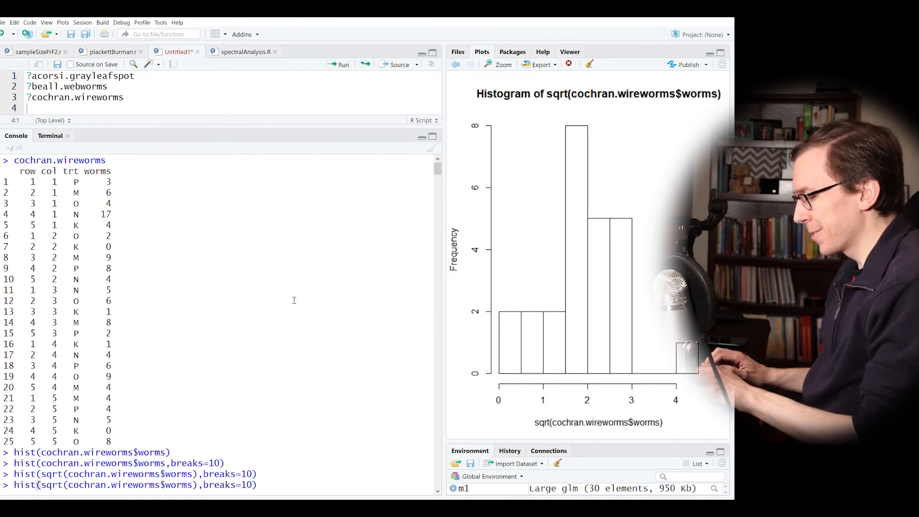
{"action": "key", "text": "End"}
{"action": "key", "text": "Left"}
{"action": "key", "text": "BackSpace"}
{"action": "key", "text": "BackSpace"}
{"action": "key", "text": "BackSpace"}
{"action": "key", "text": "BackSpace"}
{"action": "key", "text": "BackSpace"}
{"action": "key", "text": "BackSpace"}
{"action": "key", "text": "BackSpace"}
{"action": "key", "text": "BackSpace"}
{"action": "key", "text": "BackSpace"}
{"action": "key", "text": "BackSpace"}
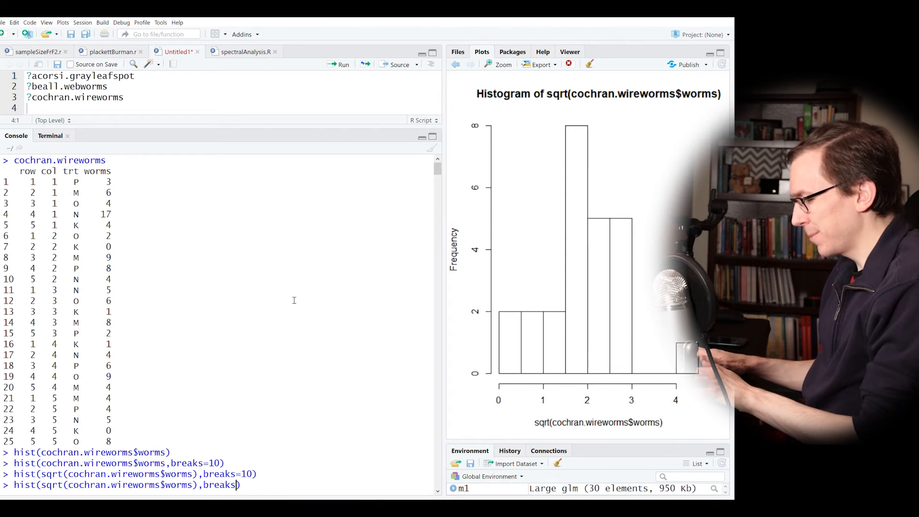
{"action": "key", "text": "Left"}
{"action": "key", "text": "Left"}
{"action": "key", "text": "Left"}
{"action": "key", "text": "Left"}
{"action": "key", "text": "Left"}
{"action": "key", "text": "Left"}
{"action": "key", "text": "Left"}
{"action": "key", "text": "Left"}
{"action": "key", "text": "Left"}
{"action": "key", "text": "Left"}
{"action": "key", "text": "Left"}
{"action": "key", "text": "Left"}
{"action": "key", "text": "Left"}
{"action": "key", "text": "Left"}
{"action": "key", "text": "Left"}
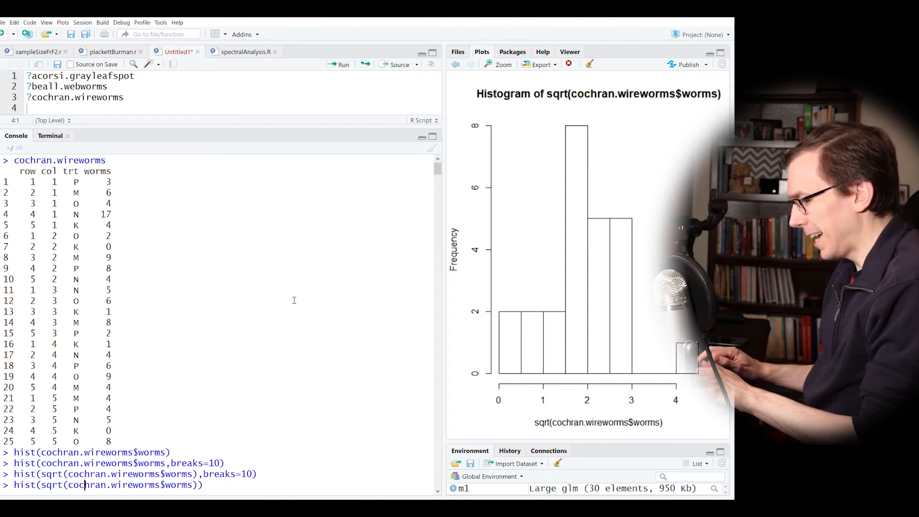
{"action": "key", "text": "BackSpace"}
{"action": "key", "text": "BackSpace"}
{"action": "key", "text": "BackSpace"}
{"action": "key", "text": "BackSpace"}
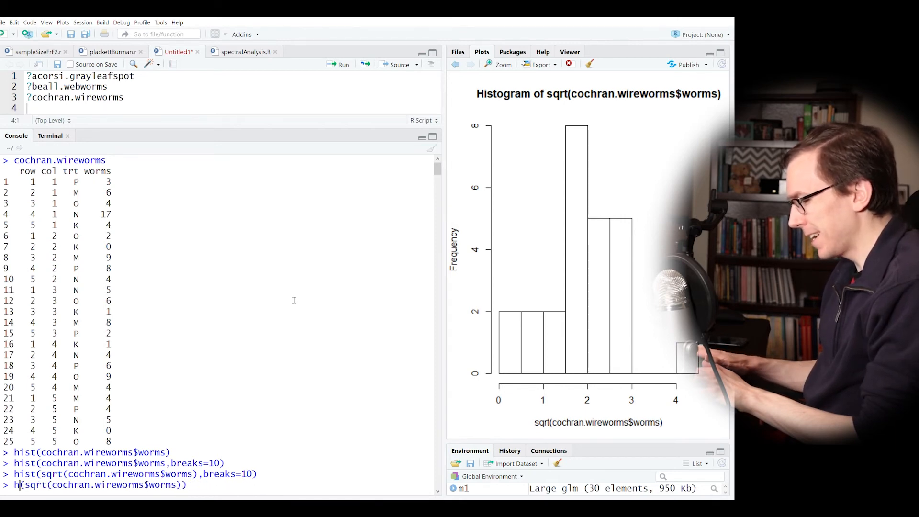
{"action": "type", "text": "as"}
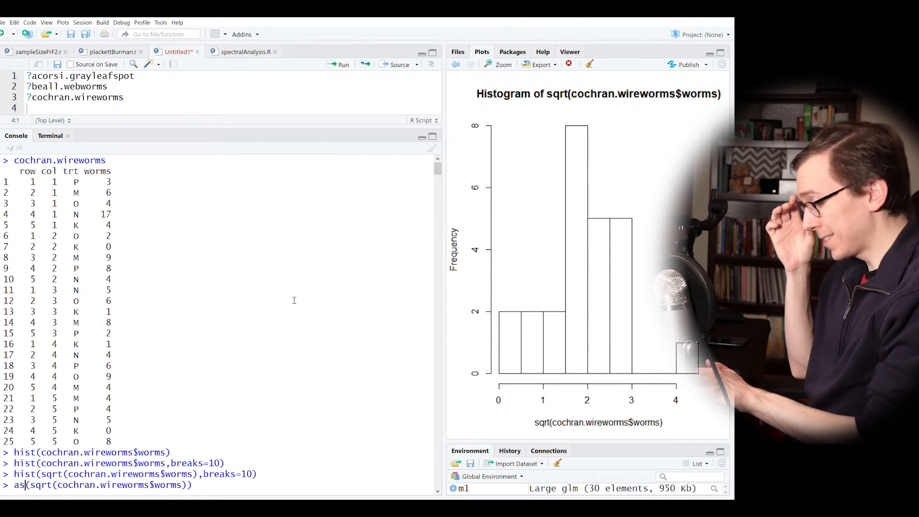
{"action": "key", "text": "BackSpace"}
{"action": "type", "text": "d.test"}
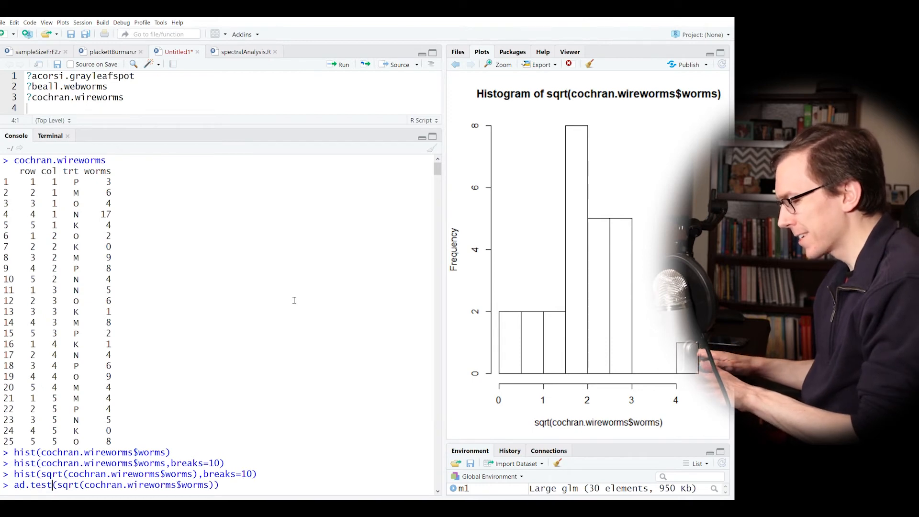
- Wrap the square-root counts in scale, add pnorm as the reference distribution, run the Anderson-Darling test and check its p-value
{"action": "key", "text": "BackSpace"}
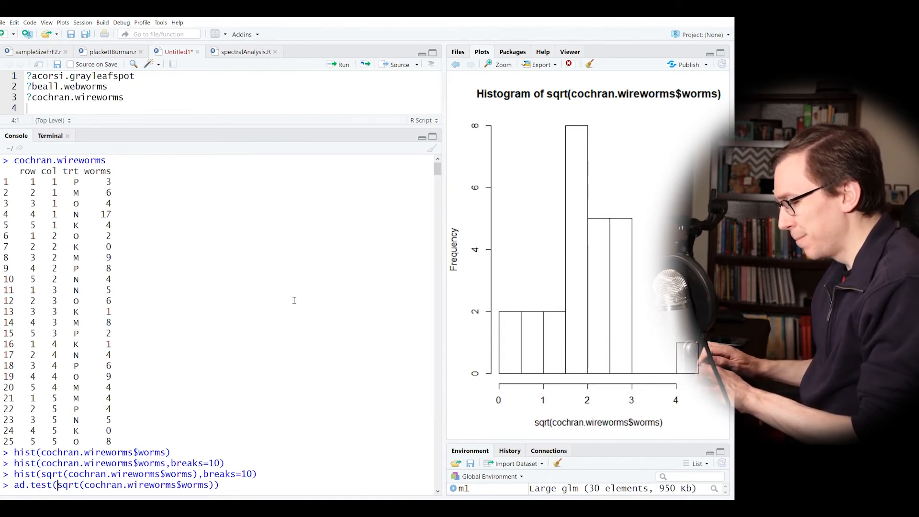
{"action": "type", "text": "scale("}
{"action": "key", "text": "Right"}
{"action": "key", "text": "Right"}
{"action": "key", "text": "Right"}
{"action": "key", "text": "Right"}
{"action": "key", "text": "Right"}
{"action": "key", "text": "Right"}
{"action": "key", "text": "Right"}
{"action": "key", "text": "Right"}
{"action": "key", "text": "Right"}
{"action": "key", "text": "End"}
{"action": "type", "text": ")"}
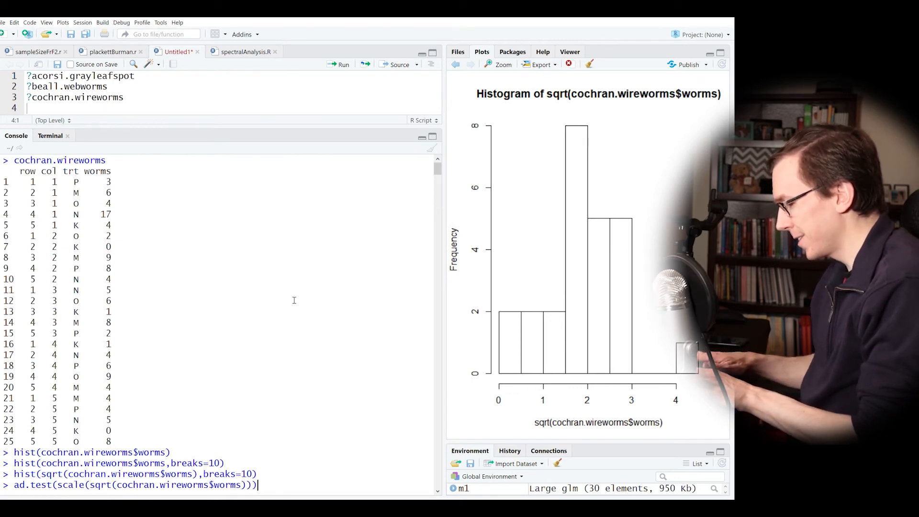
{"action": "type", "text": ",pnorm)"}
{"action": "key", "text": "Return"}
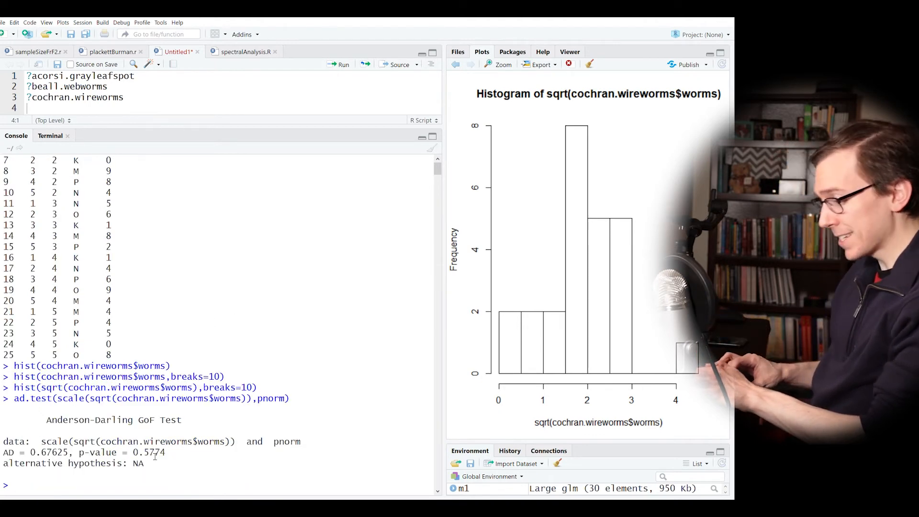
{"action": "double_click", "coordinate": [155, 453]}
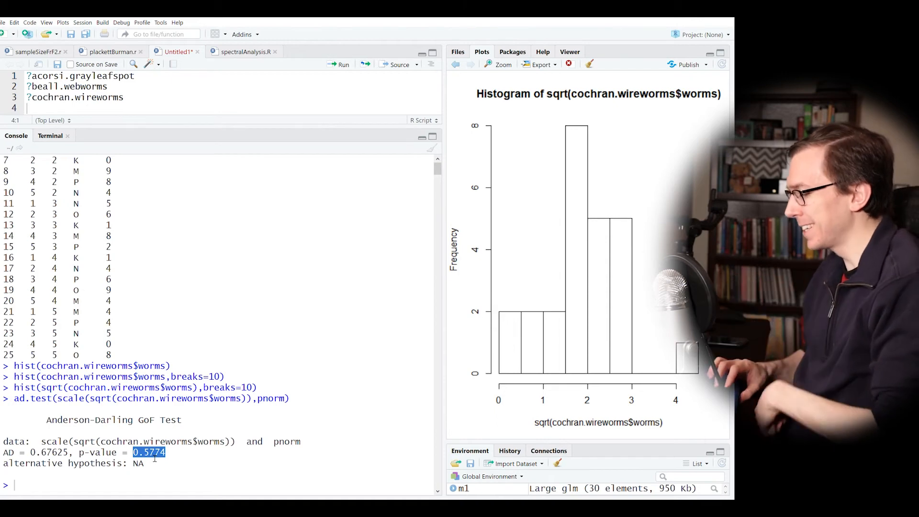
{"action": "left_click", "coordinate": [234, 457]}
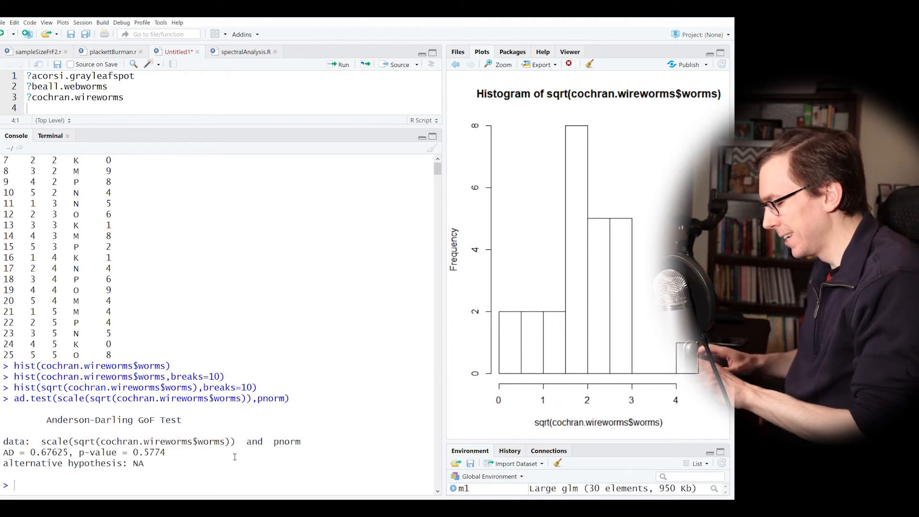
- Open the help page for shapiro.test and read its description and usage
{"action": "type", "text": "?spa"}
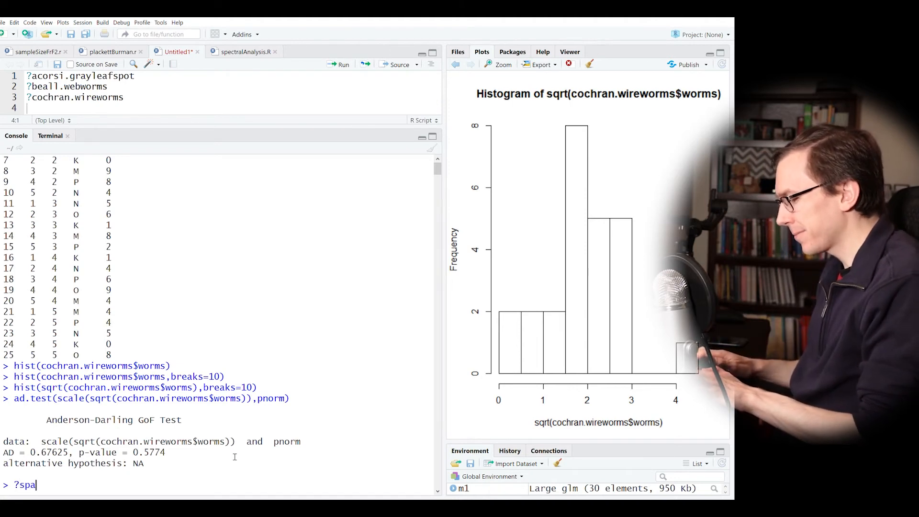
{"action": "type", "text": "r"}
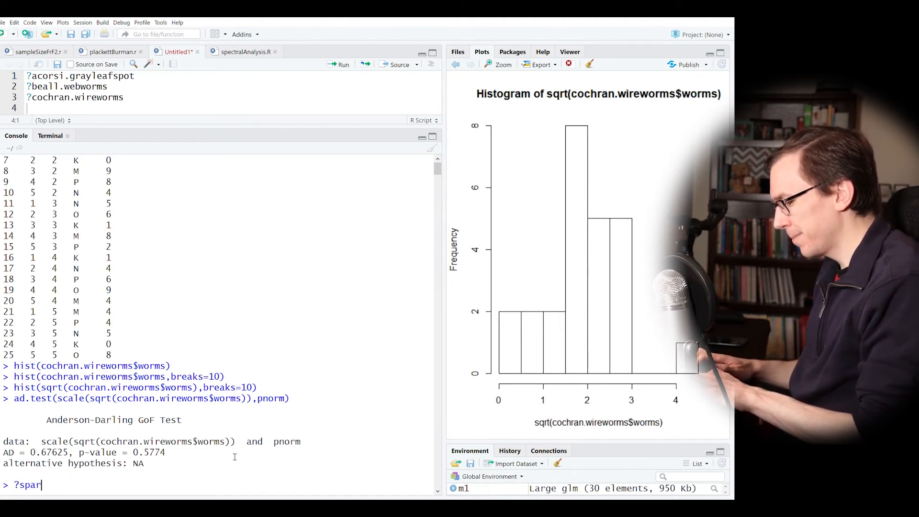
{"action": "key", "text": "BackSpace"}
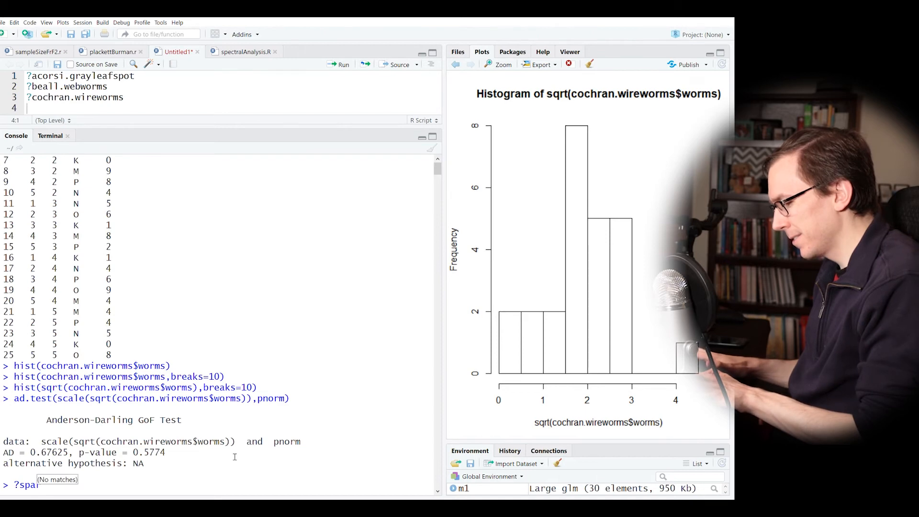
{"action": "key", "text": "BackSpace"}
{"action": "key", "text": "BackSpace"}
{"action": "key", "text": "BackSpace"}
{"action": "type", "text": "h"}
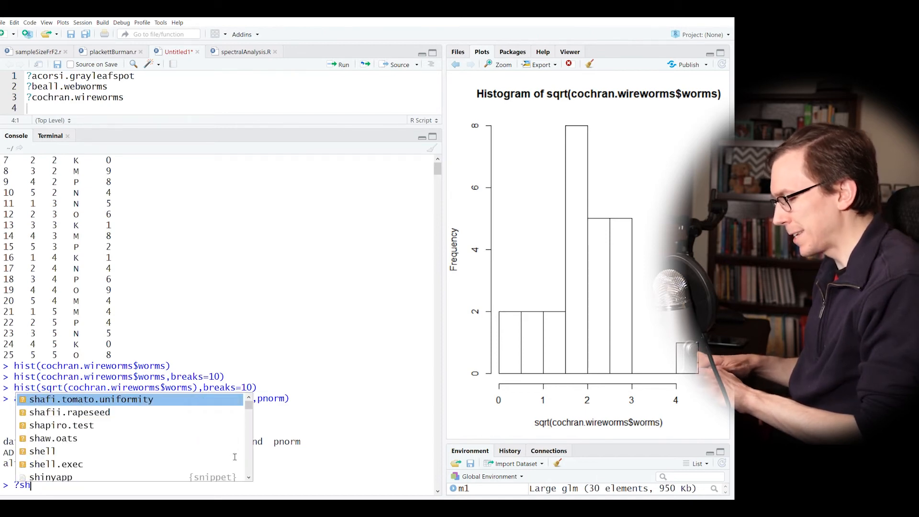
{"action": "type", "text": "a"}
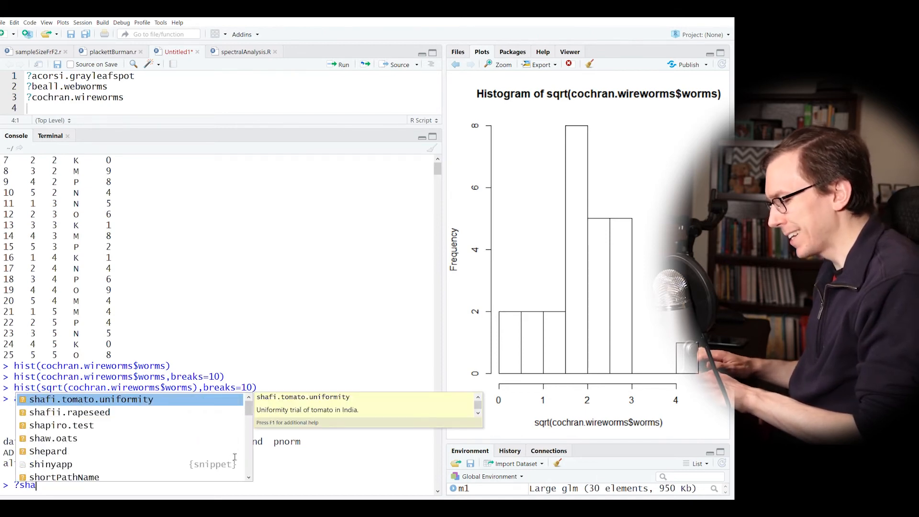
{"action": "type", "text": "pi"}
{"action": "key", "text": "Tab"}
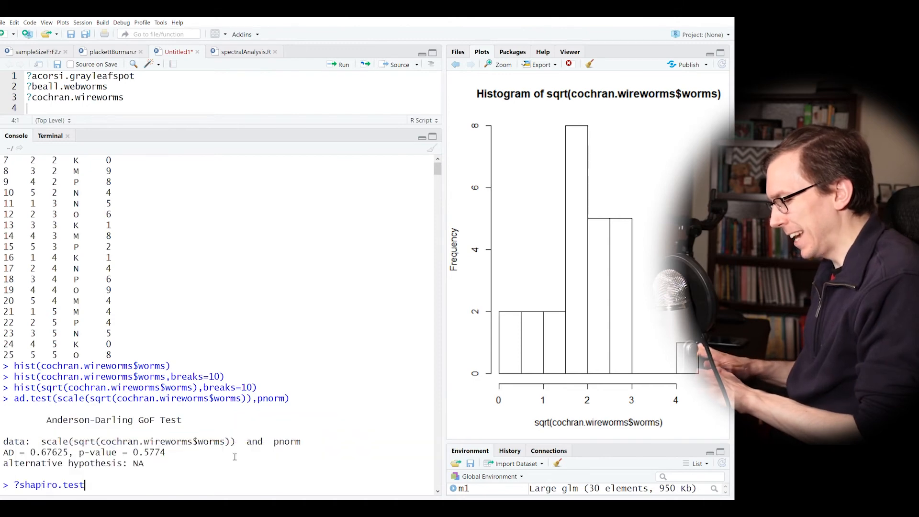
{"action": "key", "text": "Return"}
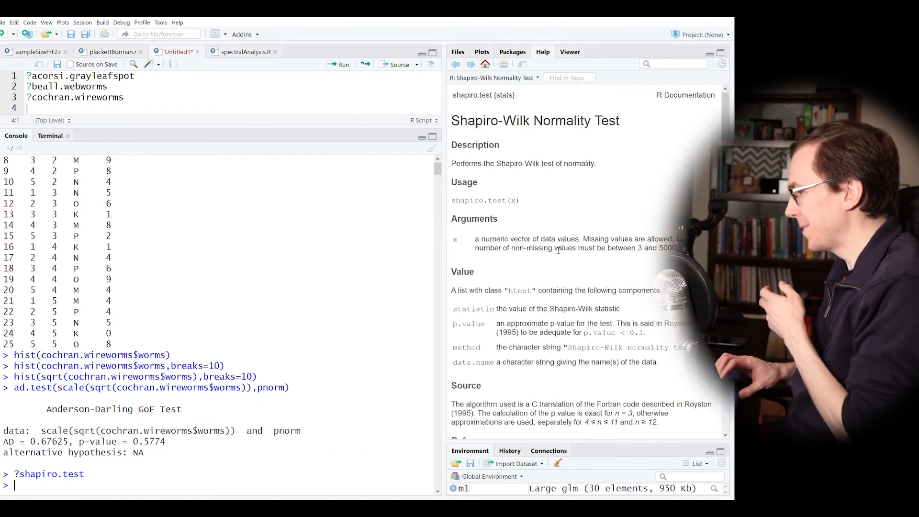
{"action": "double_click", "coordinate": [558, 168]}
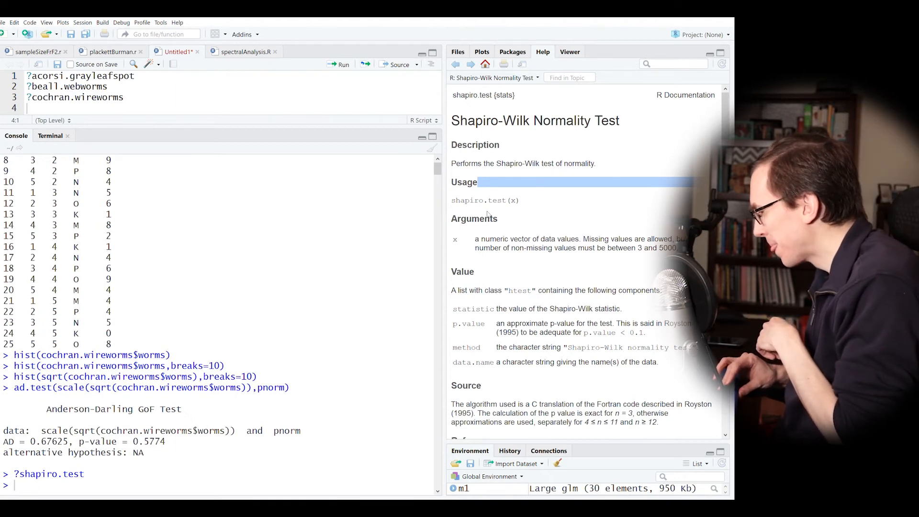
- Recall the ad.test command on the scaled square-root worm counts and remove its pnorm argument
{"action": "left_click", "coordinate": [284, 269]}
{"action": "key", "text": "Up"}
{"action": "key", "text": "Down"}
{"action": "key", "text": "Up"}
{"action": "key", "text": "Up"}
{"action": "key", "text": "Down"}
{"action": "key", "text": "Up"}
{"action": "key", "text": "Up"}
{"action": "key", "text": "Up"}
{"action": "key", "text": "Down"}
{"action": "key", "text": "Down"}
{"action": "key", "text": "BackSpace"}
{"action": "key", "text": "BackSpace"}
{"action": "key", "text": "BackSpace"}
{"action": "key", "text": "BackSpace"}
{"action": "key", "text": "BackSpace"}
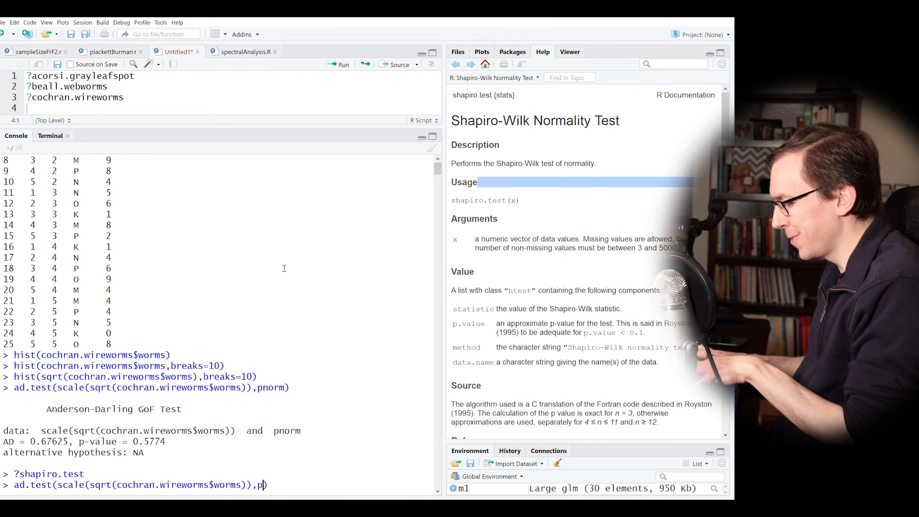
- Replace ad.test with shapiro.test and run the Shapiro-Wilk test on scale(sqrt(cochran.wireworms$worms))
{"action": "key", "text": "Left"}
{"action": "key", "text": "Left"}
{"action": "key", "text": "Left"}
{"action": "key", "text": "Left"}
{"action": "key", "text": "Left"}
{"action": "key", "text": "Left"}
{"action": "key", "text": "Left"}
{"action": "key", "text": "Left"}
{"action": "key", "text": "Left"}
{"action": "key", "text": "Left"}
{"action": "key", "text": "Left"}
{"action": "key", "text": "Left"}
{"action": "key", "text": "Left"}
{"action": "key", "text": "Left"}
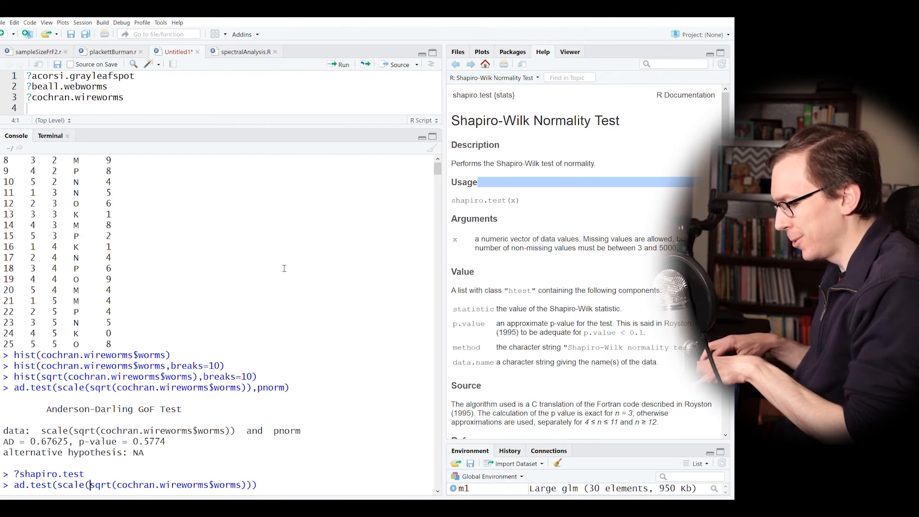
{"action": "key", "text": "BackSpace"}
{"action": "key", "text": "BackSpace"}
{"action": "key", "text": "BackSpace"}
{"action": "key", "text": "BackSpace"}
{"action": "key", "text": "BackSpace"}
{"action": "key", "text": "BackSpace"}
{"action": "key", "text": "BackSpace"}
{"action": "type", "text": "shap"}
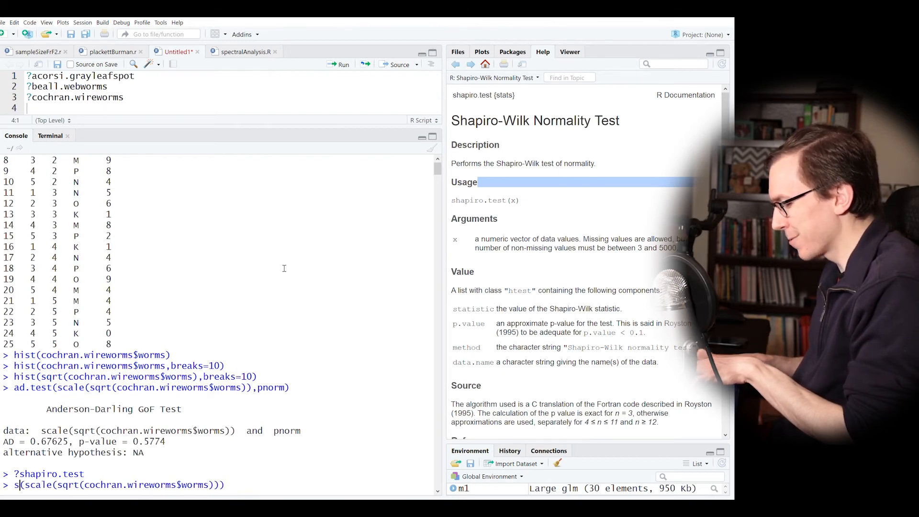
{"action": "type", "text": "iro.test"}
{"action": "key", "text": "Return"}
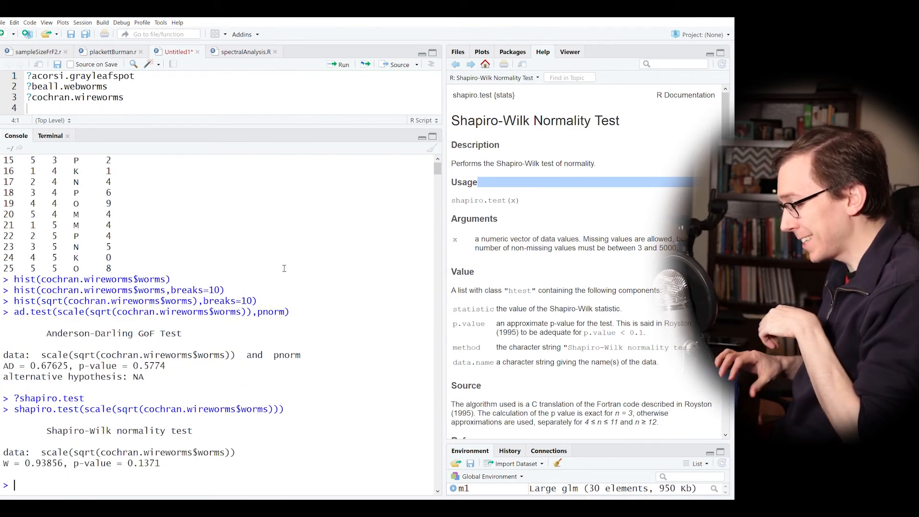
- Rerun shapiro.test on the scaled worm counts without the sqrt transformation and compare the p-values of both tests
{"action": "key", "text": "Up"}
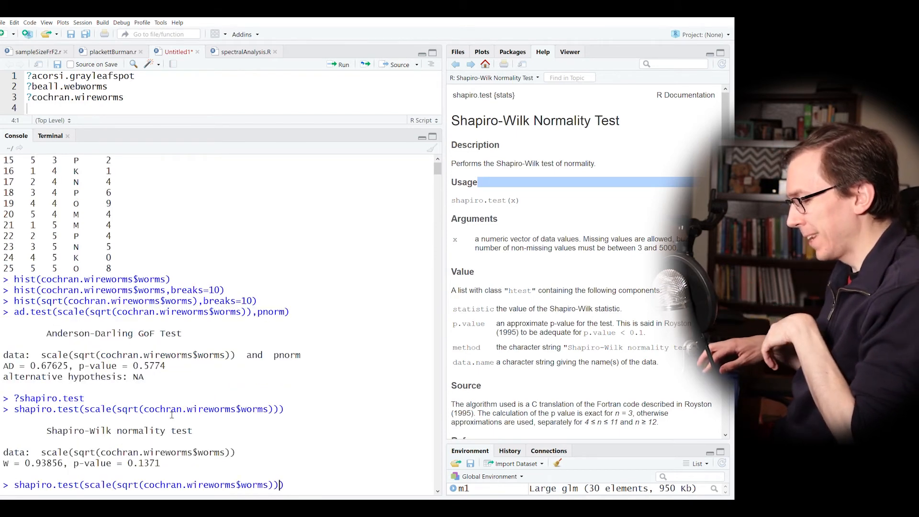
{"action": "key", "text": "Left"}
{"action": "key", "text": "Left"}
{"action": "key", "text": "Left"}
{"action": "key", "text": "Left"}
{"action": "key", "text": "Left"}
{"action": "key", "text": "Left"}
{"action": "key", "text": "Left"}
{"action": "key", "text": "Left"}
{"action": "key", "text": "Left"}
{"action": "key", "text": "Left"}
{"action": "key", "text": "Left"}
{"action": "key", "text": "Left"}
{"action": "key", "text": "Left"}
{"action": "key", "text": "Left"}
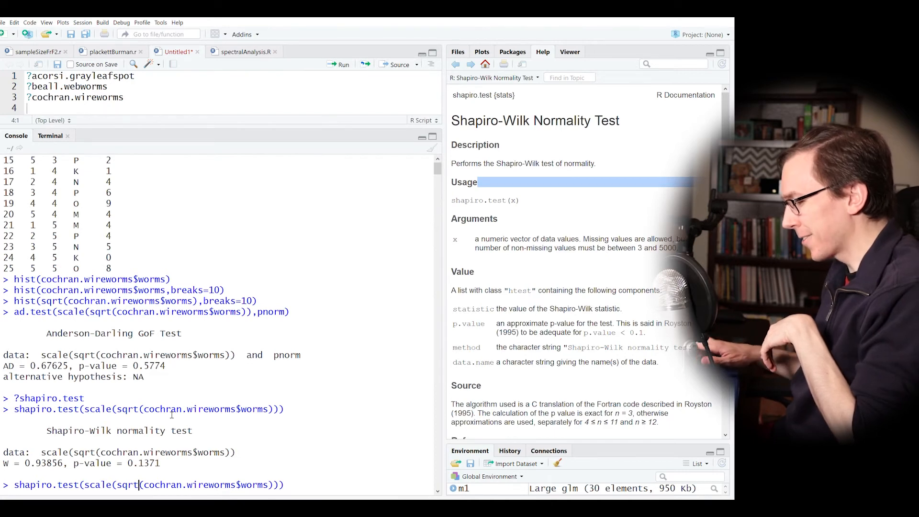
{"action": "key", "text": "BackSpace"}
{"action": "key", "text": "BackSpace"}
{"action": "key", "text": "BackSpace"}
{"action": "key", "text": "BackSpace"}
{"action": "key", "text": "Return"}
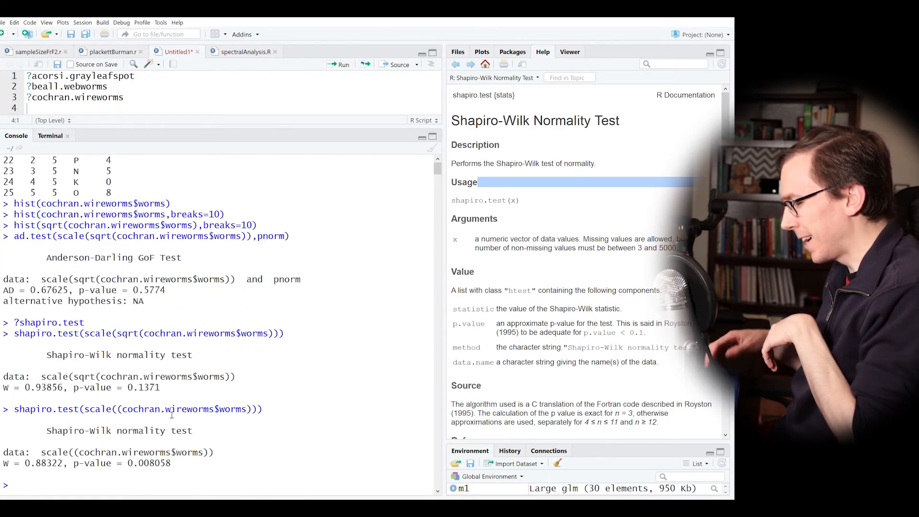
{"action": "double_click", "coordinate": [140, 463]}
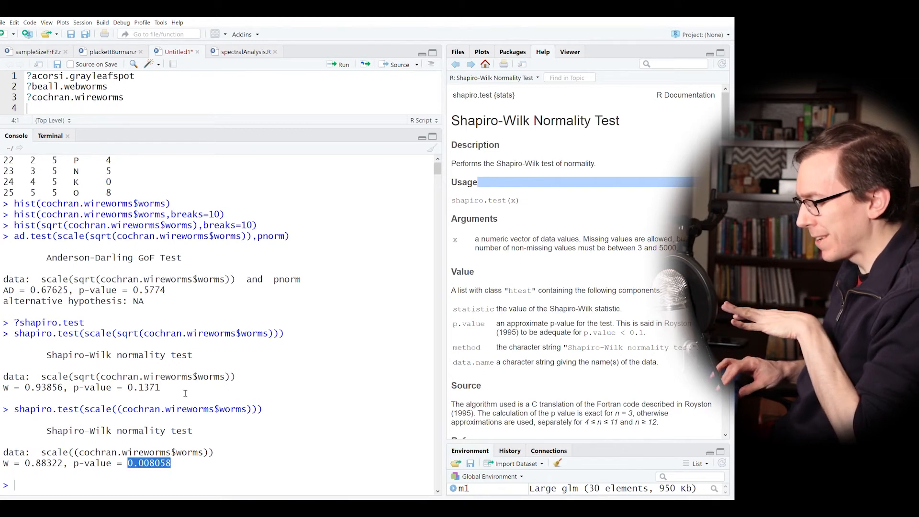
{"action": "double_click", "coordinate": [152, 388]}
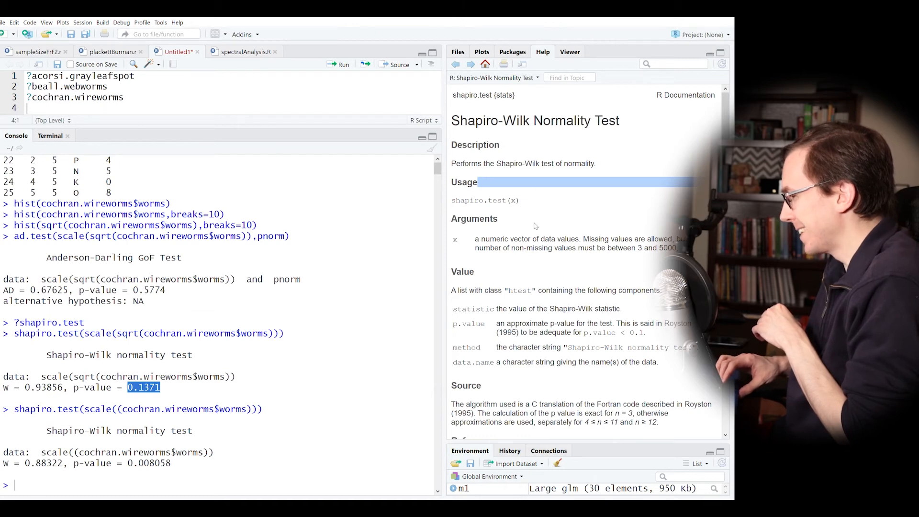
- Return to the cochran.wireworms help page and find the example that runs an ANOVA on square-root counts
{"action": "left_click", "coordinate": [457, 65]}
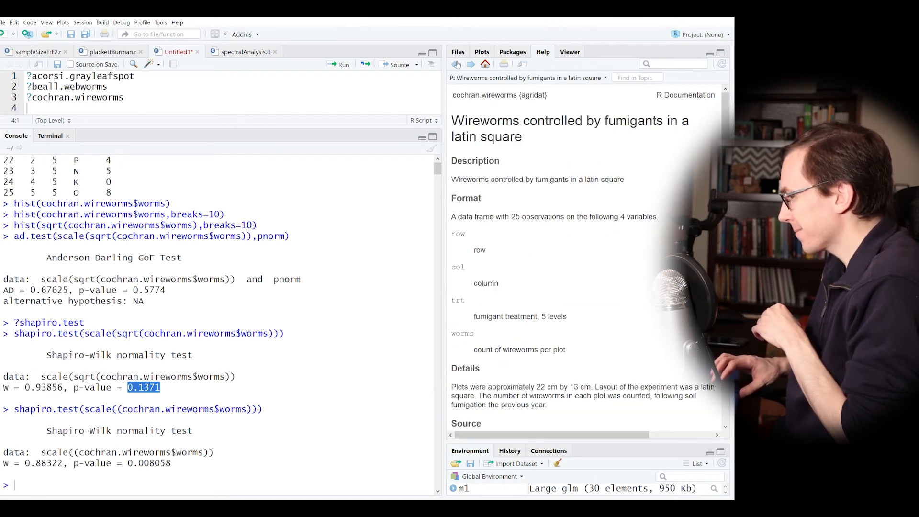
{"action": "scroll", "coordinate": [528, 278], "scroll_direction": "down", "scroll_amount": 2}
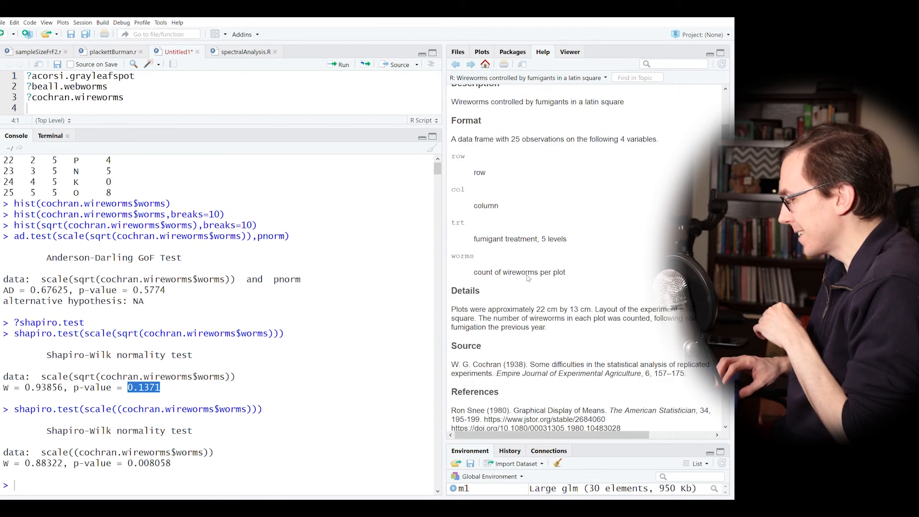
{"action": "scroll", "coordinate": [527, 278], "scroll_direction": "down", "scroll_amount": 4}
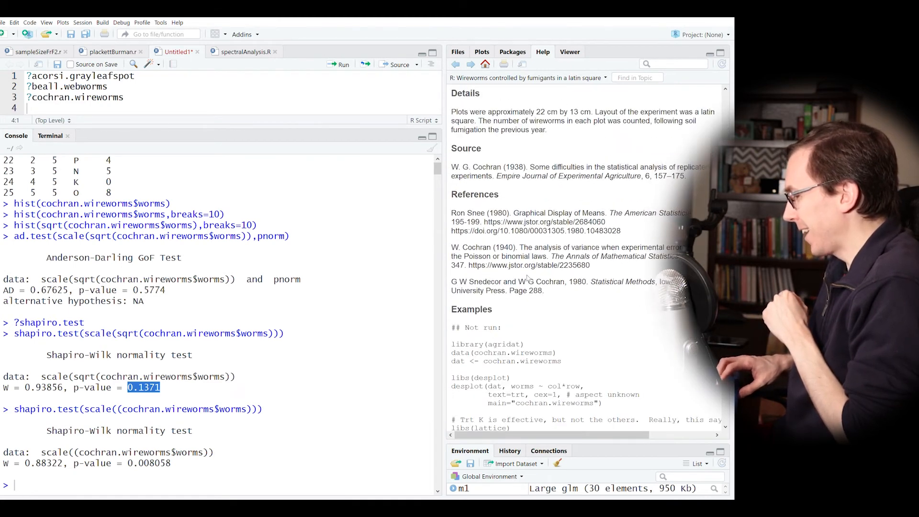
{"action": "scroll", "coordinate": [528, 278], "scroll_direction": "down", "scroll_amount": 3}
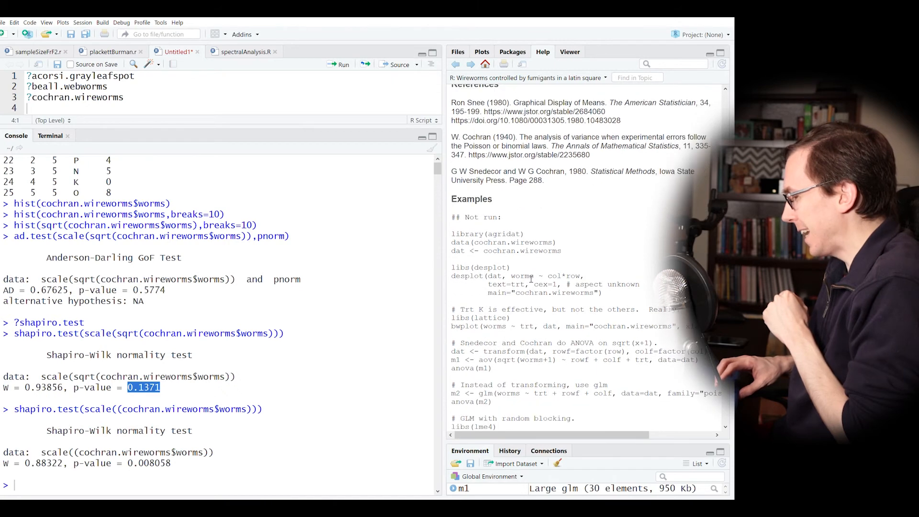
{"action": "scroll", "coordinate": [531, 279], "scroll_direction": "down", "scroll_amount": 1}
{"action": "double_click", "coordinate": [508, 352]}
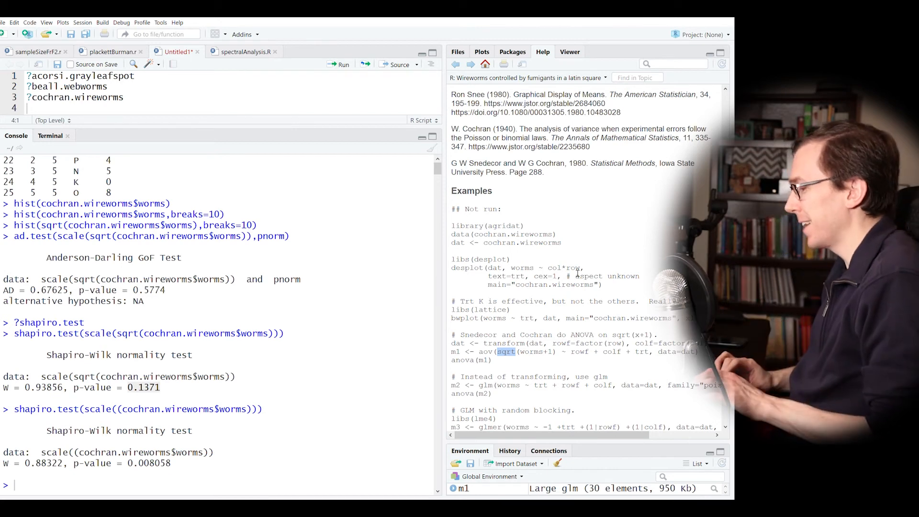
- Run the example lines that assign cochran.wireworms to dat and add rowf and colf as factors of row and col
{"action": "triple_click", "coordinate": [501, 247]}
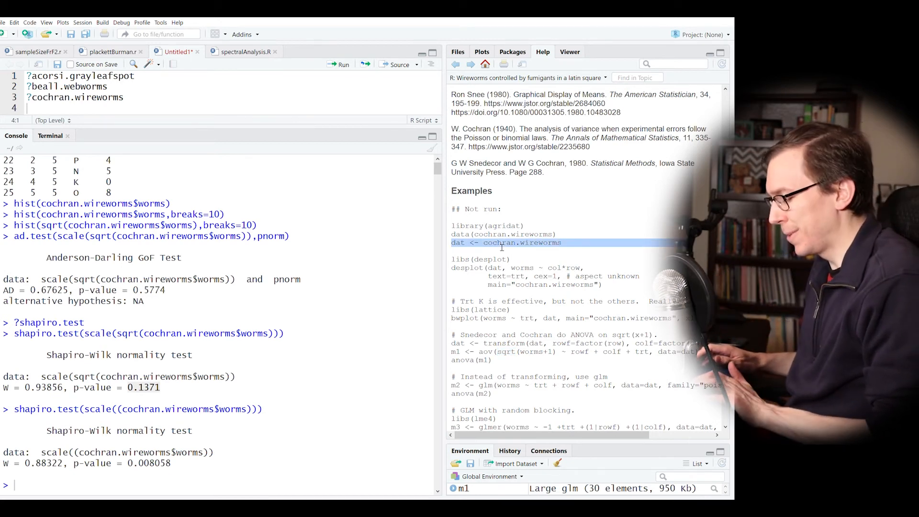
{"action": "key", "text": "ctrl+Return"}
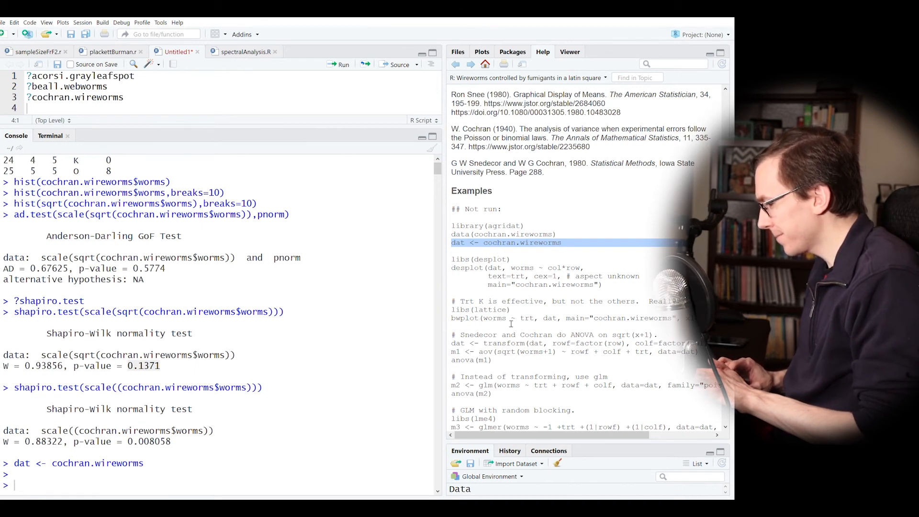
{"action": "left_click", "coordinate": [485, 346]}
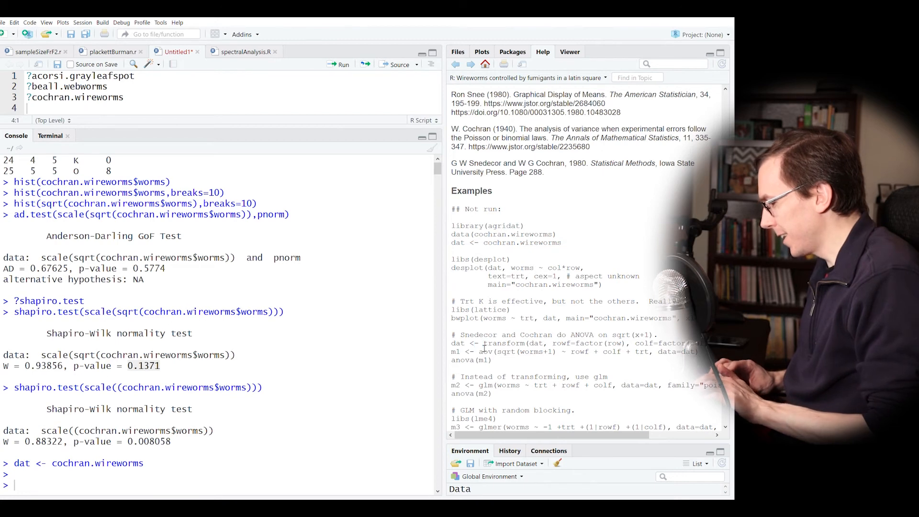
{"action": "triple_click", "coordinate": [496, 348]}
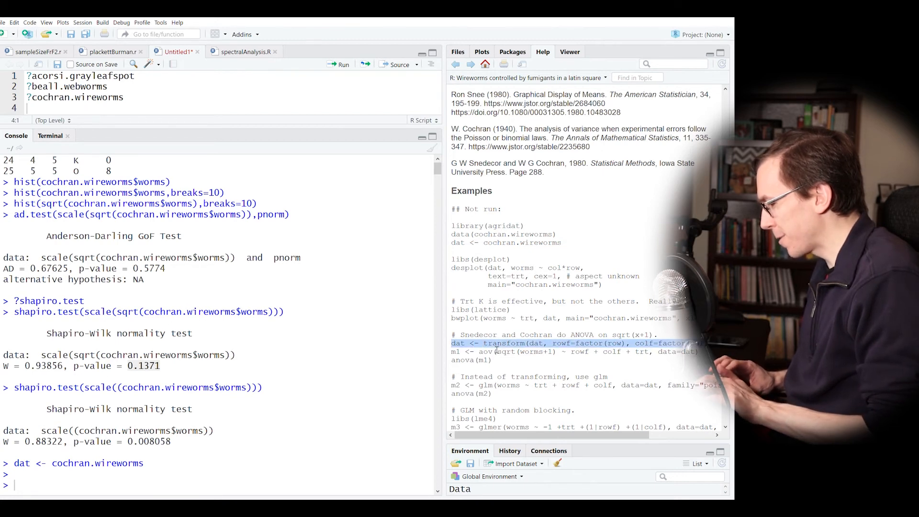
{"action": "key", "text": "ctrl+Return"}
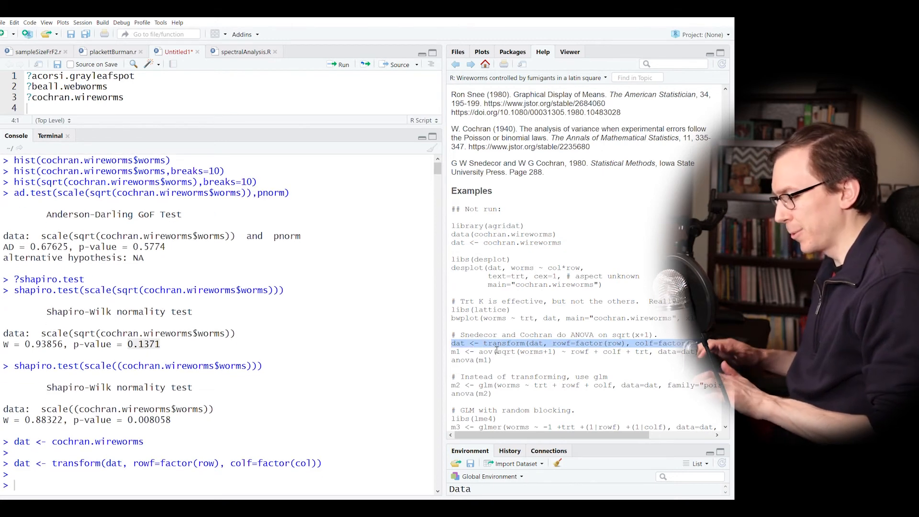
{"action": "double_click", "coordinate": [143, 463]}
{"action": "double_click", "coordinate": [241, 462]}
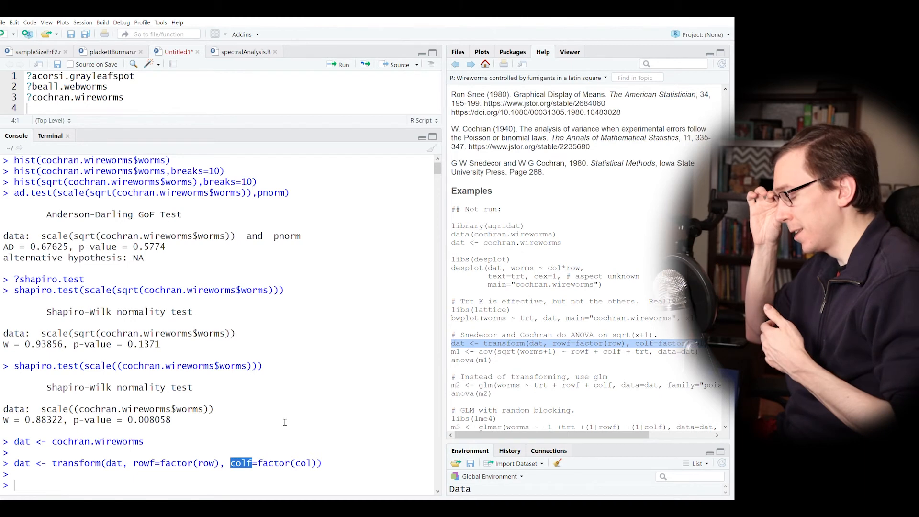
- Fit the example ANOVA model m1 with aov(sqrt(worms+1) ~ rowf + colf + trt, data=dat)
{"action": "triple_click", "coordinate": [504, 354]}
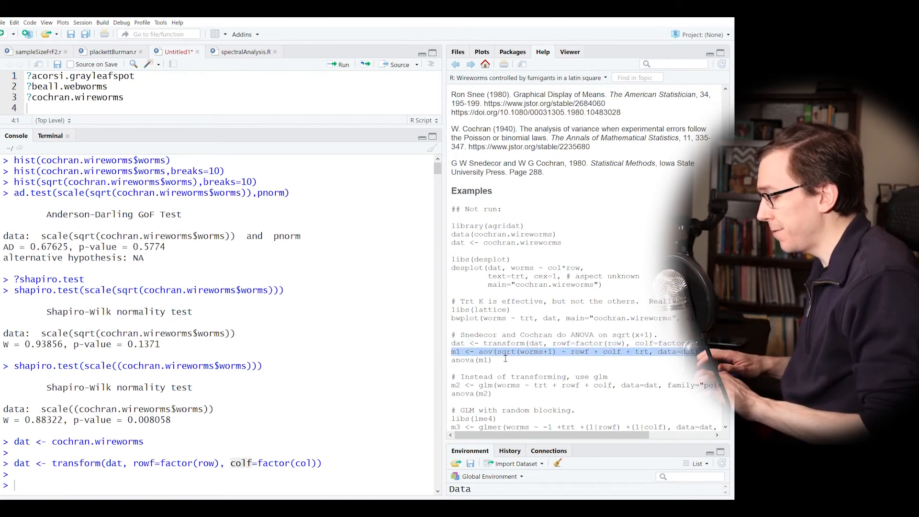
{"action": "key", "text": "ctrl+Return"}
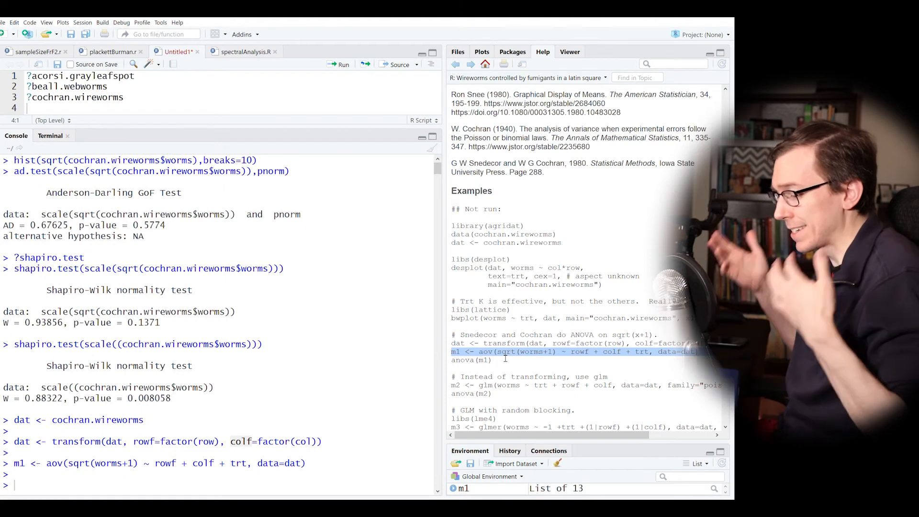
- Examine the m1 formula's aov call, sqrt(worms+1) response, trt, colf and rowf terms, and the example comment crediting Snedecor and Cochran
{"action": "double_click", "coordinate": [55, 465]}
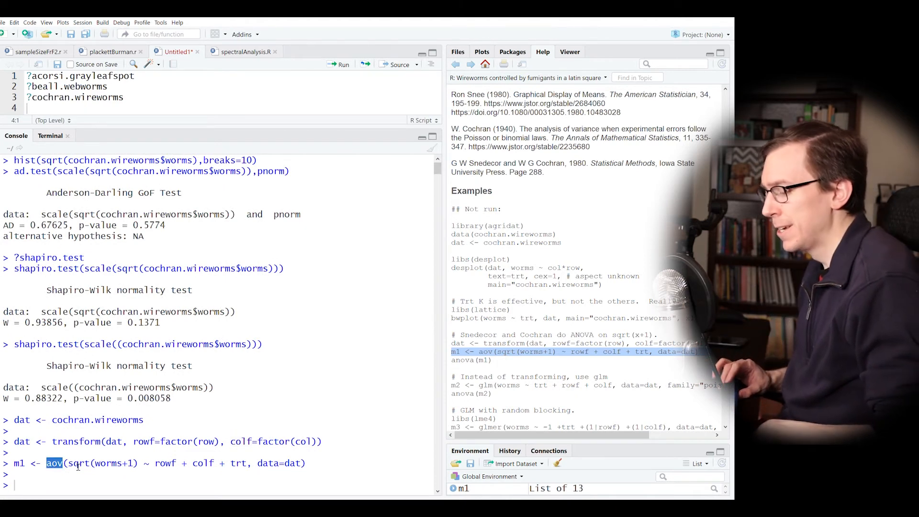
{"action": "double_click", "coordinate": [78, 464]}
{"action": "left_click", "coordinate": [138, 464]}
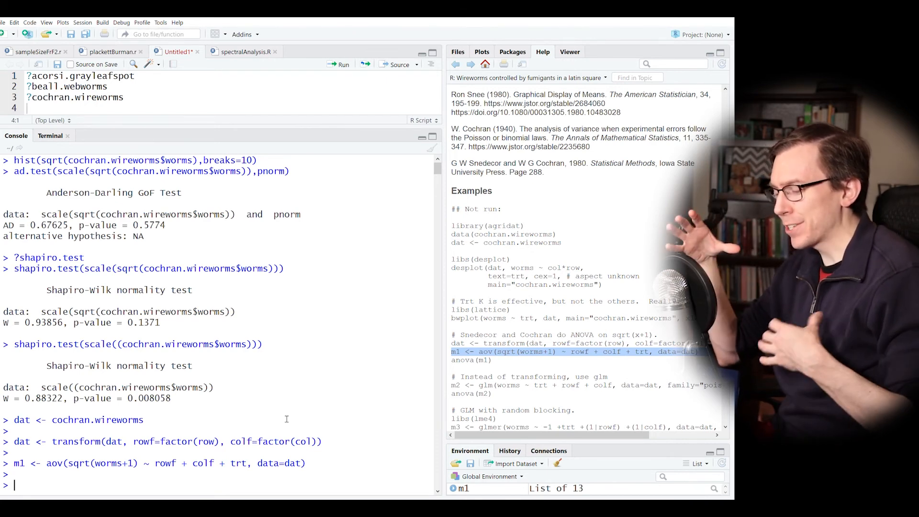
{"action": "double_click", "coordinate": [243, 466]}
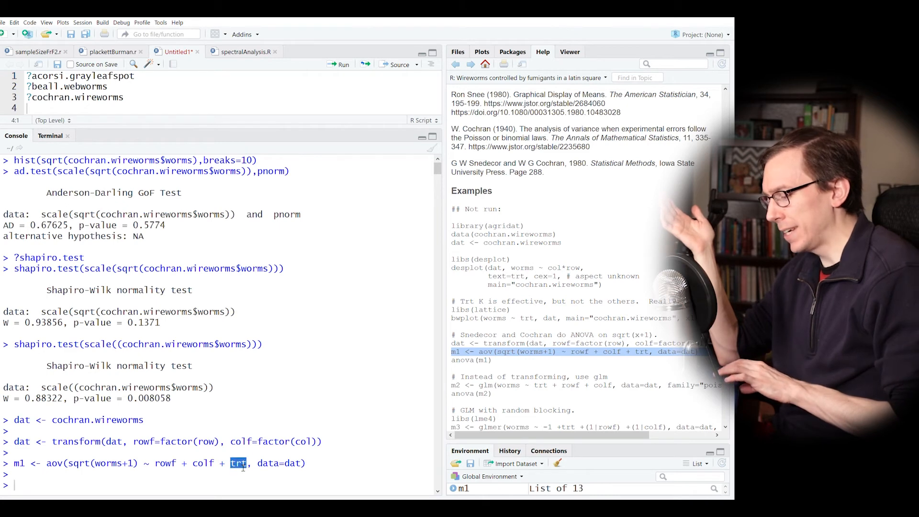
{"action": "double_click", "coordinate": [203, 466]}
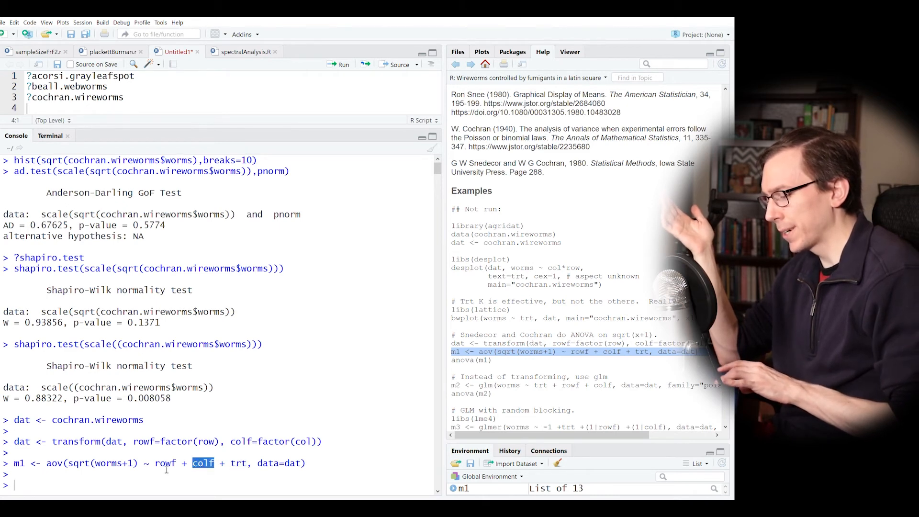
{"action": "double_click", "coordinate": [166, 466]}
{"action": "left_click", "coordinate": [215, 388]}
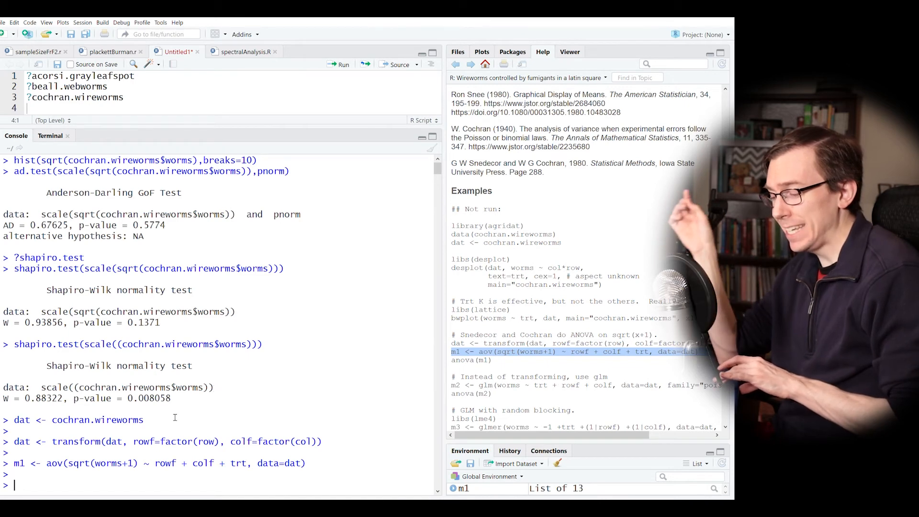
{"action": "double_click", "coordinate": [119, 463]}
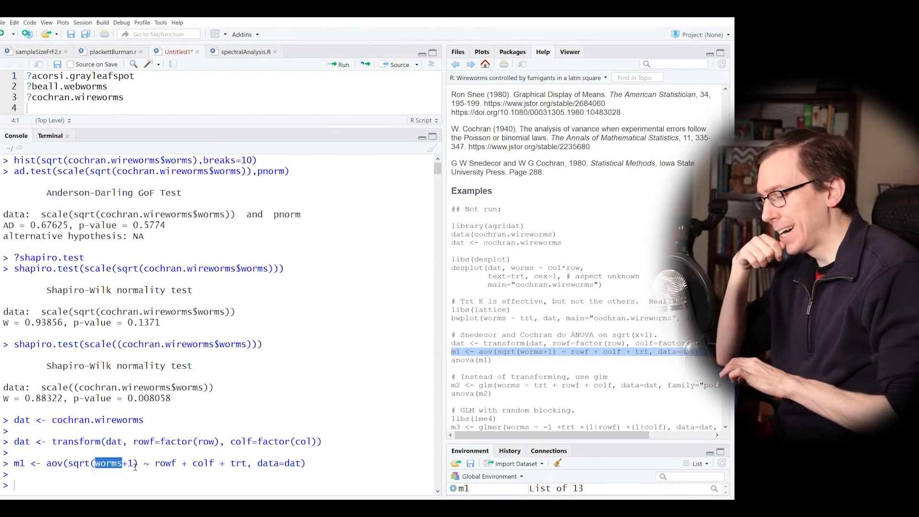
{"action": "left_click", "coordinate": [135, 467]}
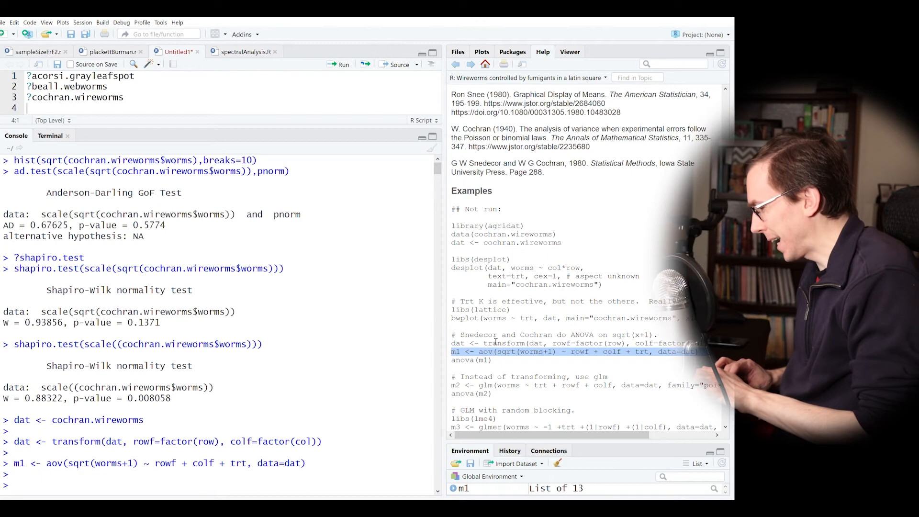
{"action": "left_click_drag", "start_coordinate": [466, 338], "coordinate": [555, 341]}
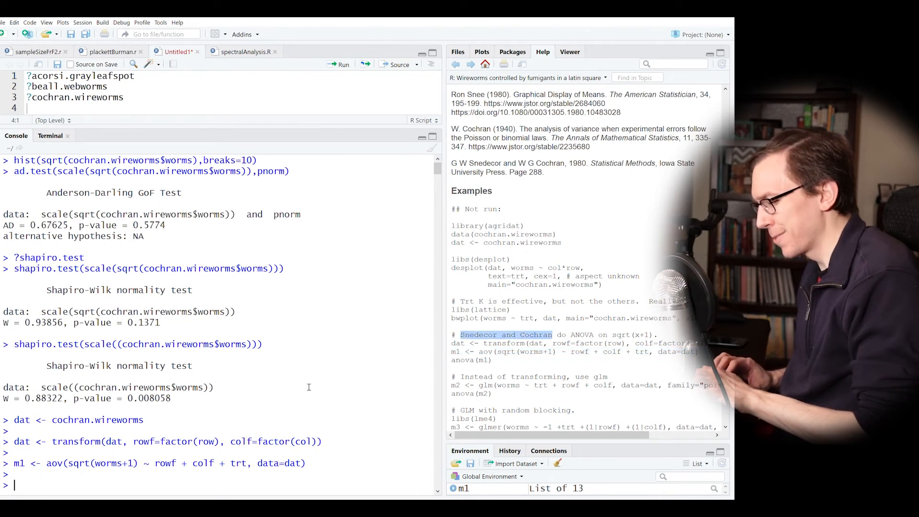
- Display the ANOVA table with summary(m1) and check the rowf and colf rows
{"action": "type", "text": "mmary"}
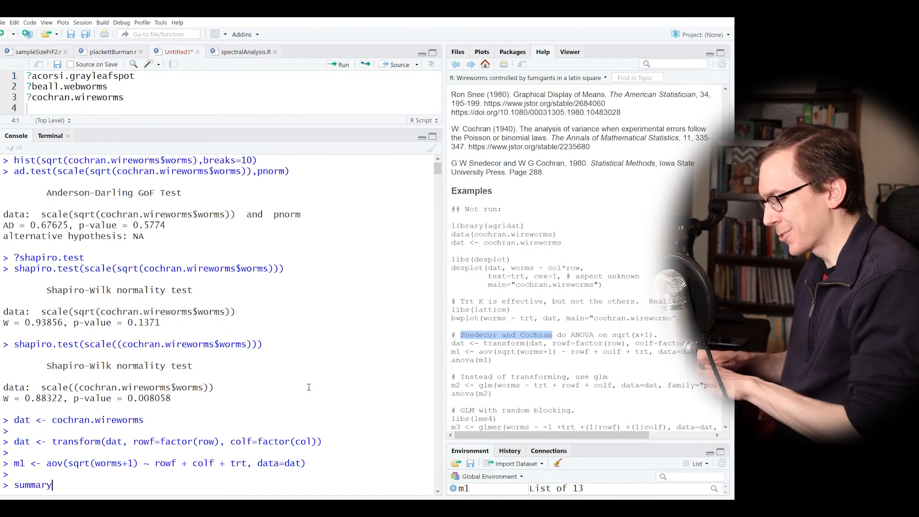
{"action": "type", "text": "(m1"}
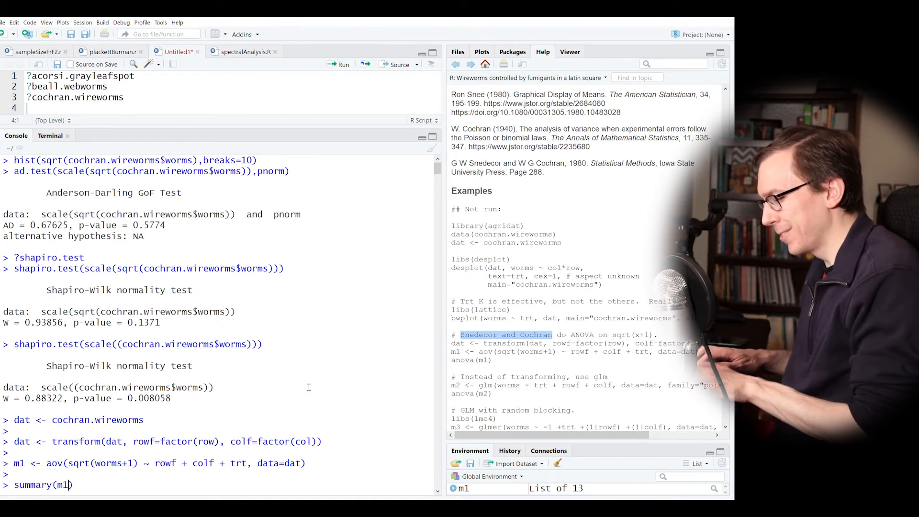
{"action": "key", "text": "Return"}
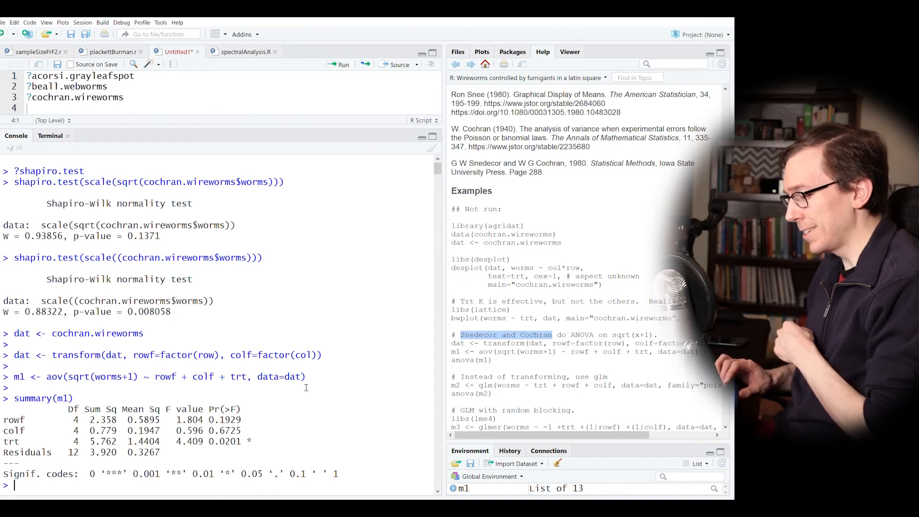
{"action": "triple_click", "coordinate": [221, 421]}
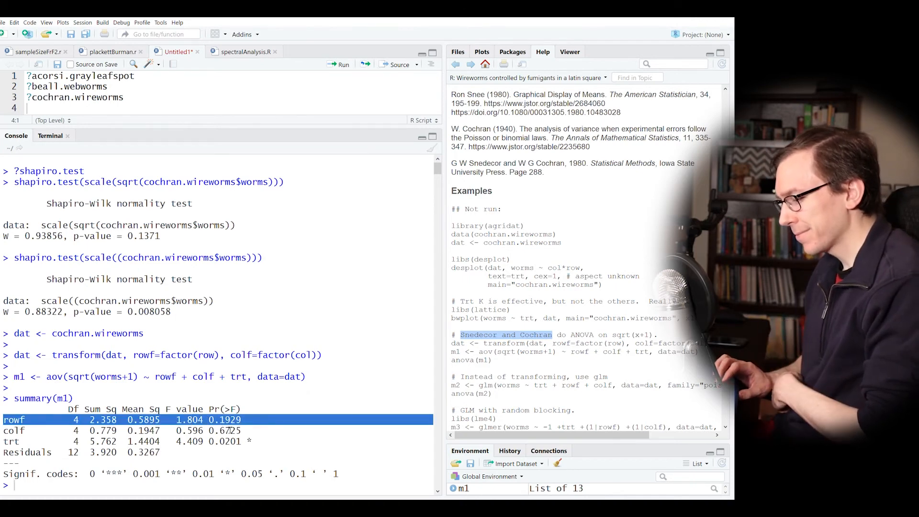
{"action": "triple_click", "coordinate": [230, 430]}
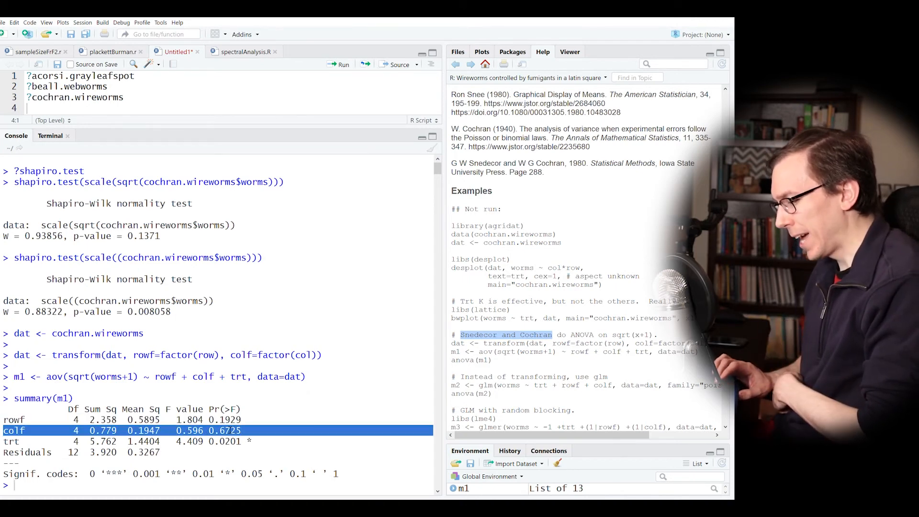
- Check the trt row of the ANOVA table and run Tukey pairwise comparisons with TukeyHSD(m1)
{"action": "triple_click", "coordinate": [217, 441]}
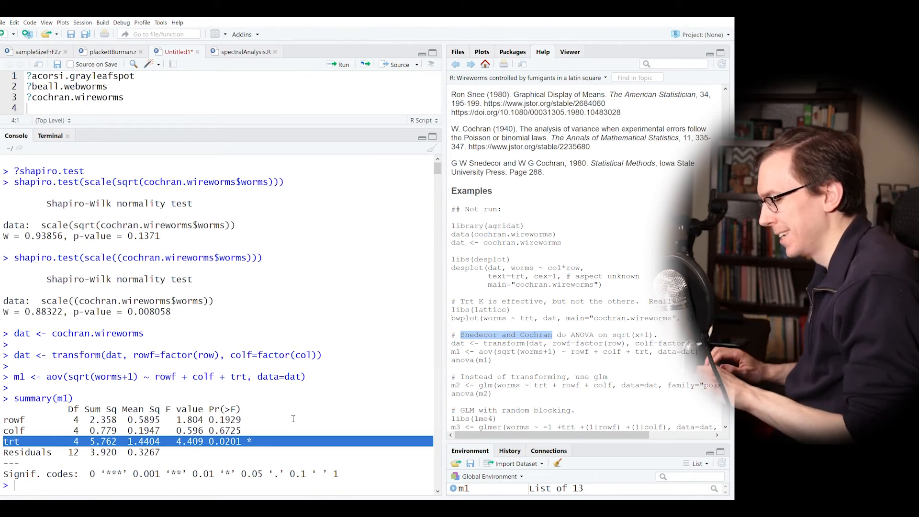
{"action": "type", "text": "summary(m1"}
{"action": "key", "text": "BackSpace"}
{"action": "key", "text": "BackSpace"}
{"action": "key", "text": "BackSpace"}
{"action": "key", "text": "BackSpace"}
{"action": "key", "text": "BackSpace"}
{"action": "key", "text": "BackSpace"}
{"action": "key", "text": "BackSpace"}
{"action": "type", "text": "tauk"}
{"action": "key", "text": "BackSpace"}
{"action": "key", "text": "BackSpace"}
{"action": "key", "text": "BackSpace"}
{"action": "key", "text": "BackSpace"}
{"action": "type", "text": "TukeyHSD(m1"}
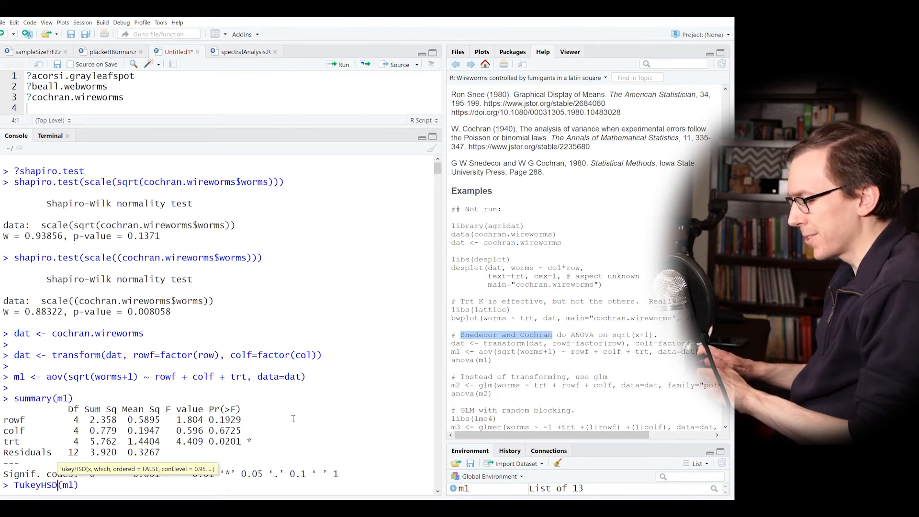
{"action": "key", "text": "Return"}
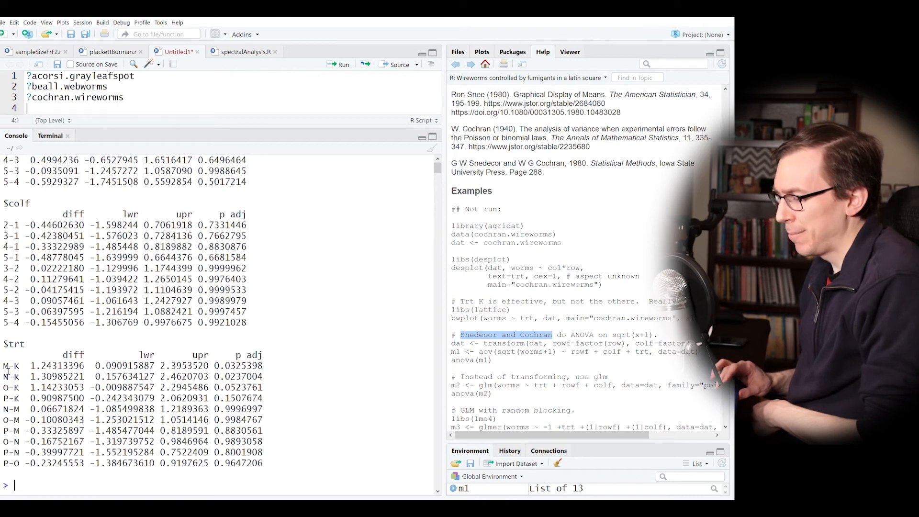
- Examine the $trt Tukey comparisons, focusing on the differences and adjusted p-values of M-K, N-K, O-K and P-K
{"action": "left_click_drag", "start_coordinate": [7, 371], "coordinate": [323, 462]}
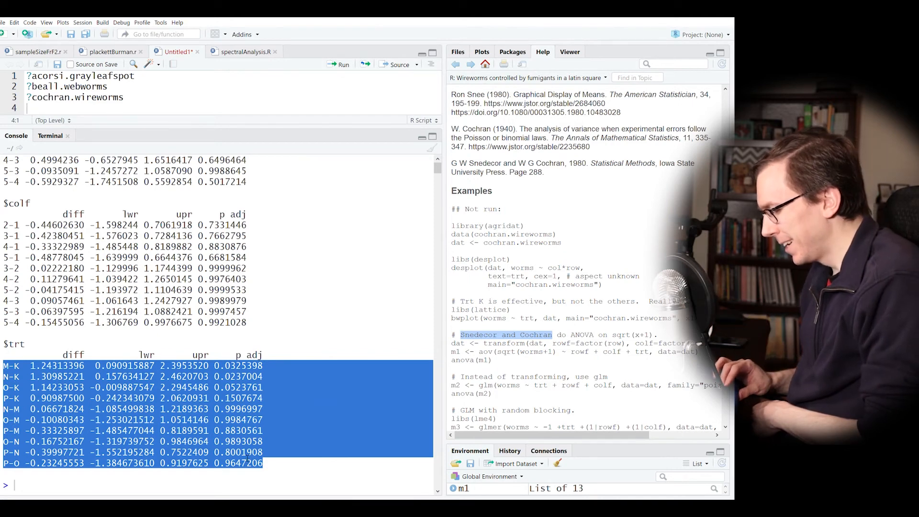
{"action": "triple_click", "coordinate": [244, 372]}
{"action": "left_click", "coordinate": [271, 377]}
{"action": "left_click_drag", "start_coordinate": [269, 379], "coordinate": [133, 387]}
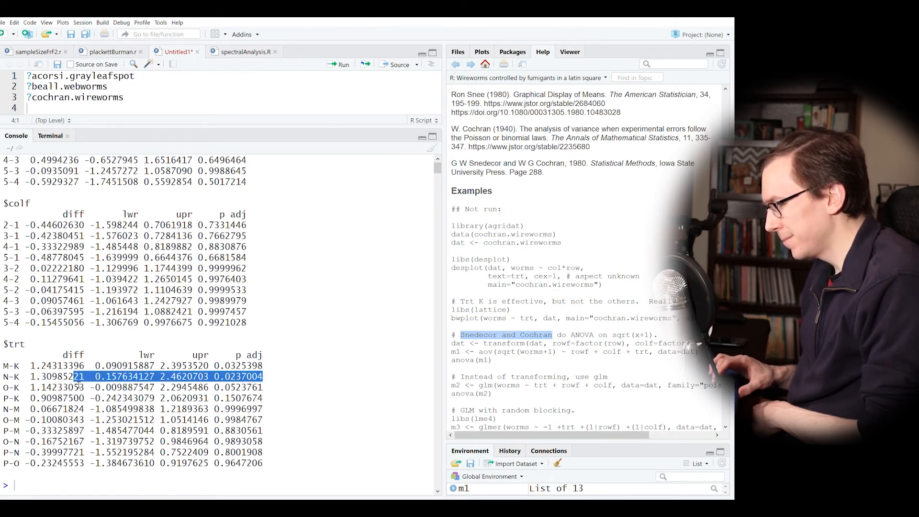
{"action": "left_click", "coordinate": [78, 386]}
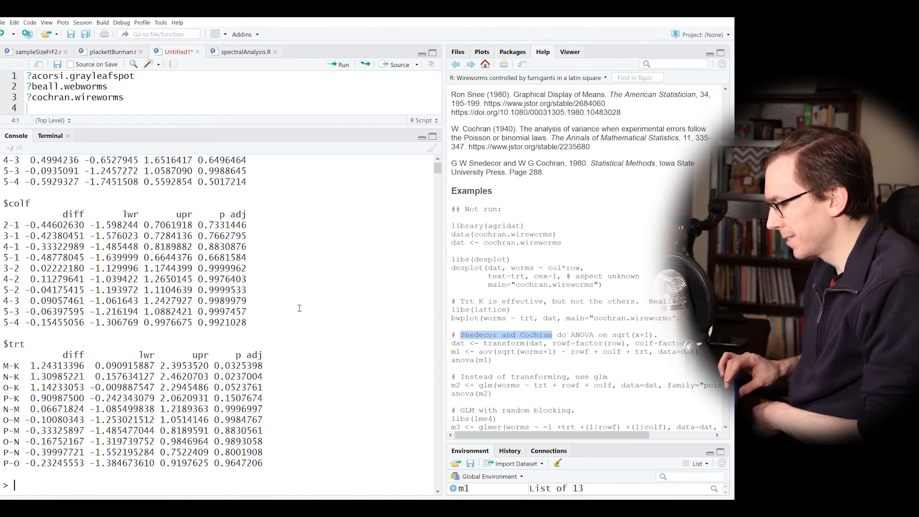
{"action": "left_click_drag", "start_coordinate": [265, 388], "coordinate": [9, 366]}
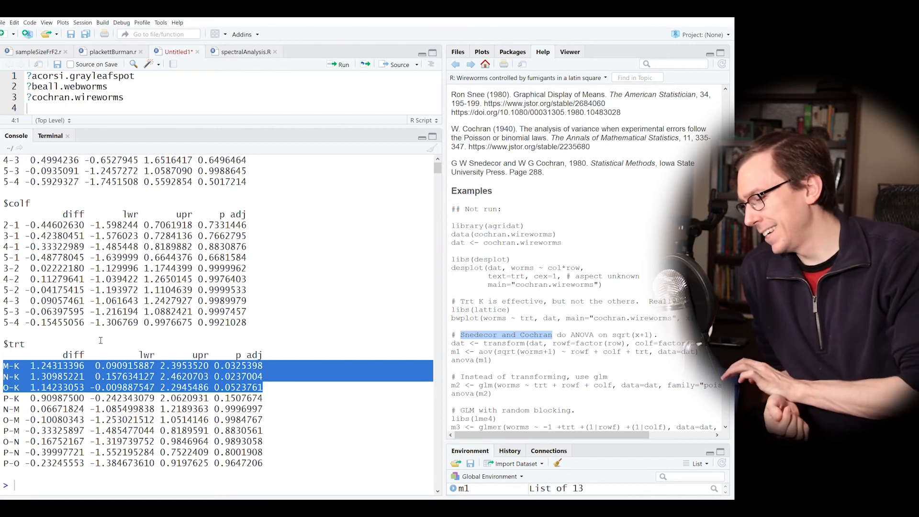
{"action": "triple_click", "coordinate": [16, 398]}
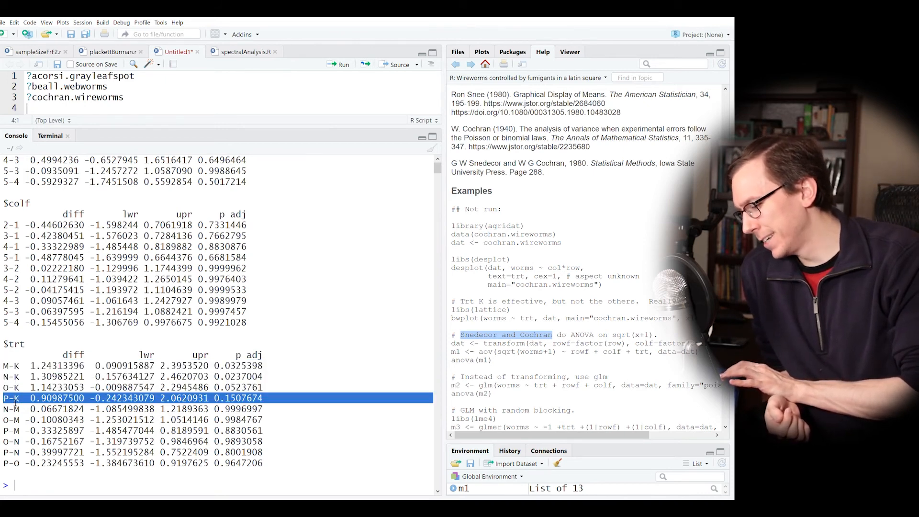
{"action": "double_click", "coordinate": [59, 401]}
{"action": "double_click", "coordinate": [240, 403]}
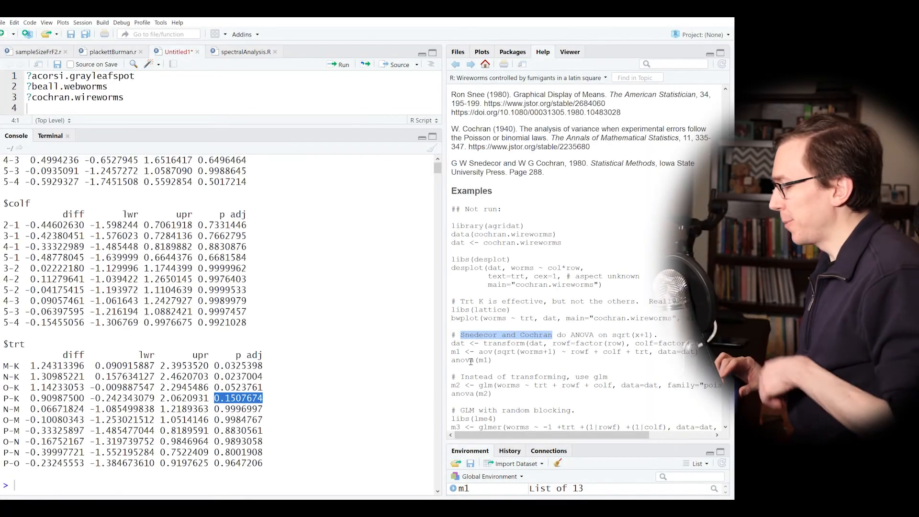
- Fit the example Poisson model m2 with glm(worms ~ trt + rowf + colf, data=dat, family="poisson")
{"action": "triple_click", "coordinate": [521, 355]}
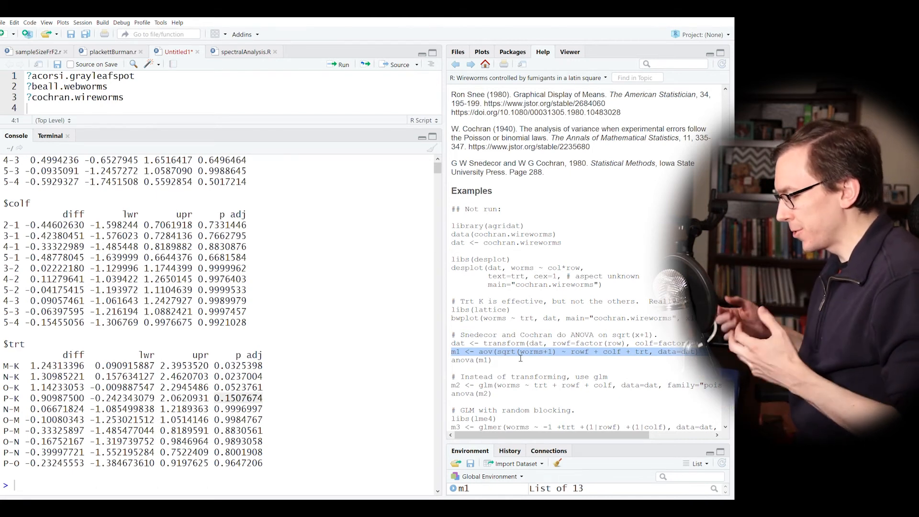
{"action": "triple_click", "coordinate": [503, 388]}
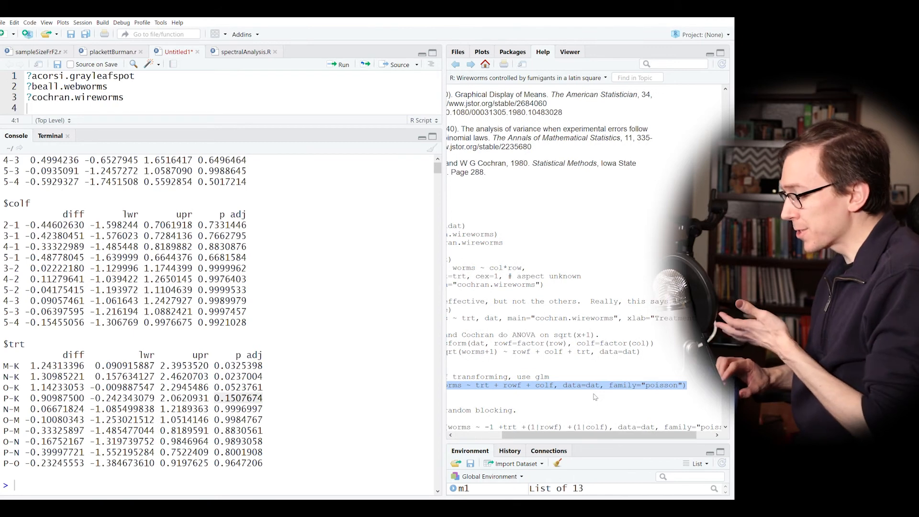
{"action": "key", "text": "ctrl+Return"}
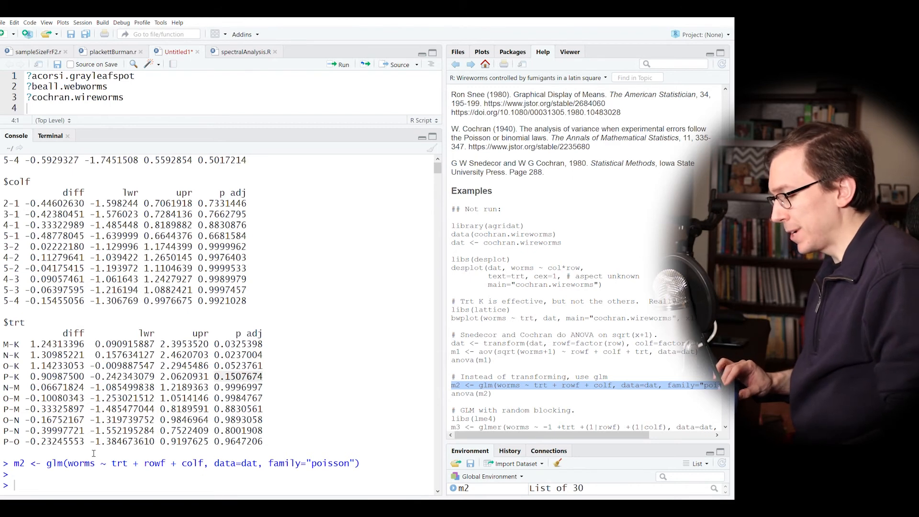
- Check the predictor terms in the m2 formula and display its analysis of deviance table with anova(m2)
{"action": "left_click_drag", "start_coordinate": [117, 470], "coordinate": [184, 470]}
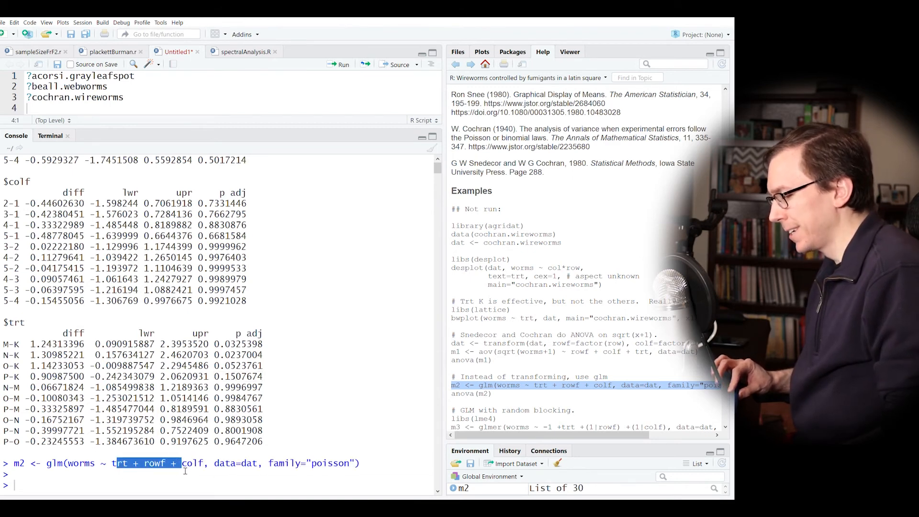
{"action": "left_click", "coordinate": [364, 407]}
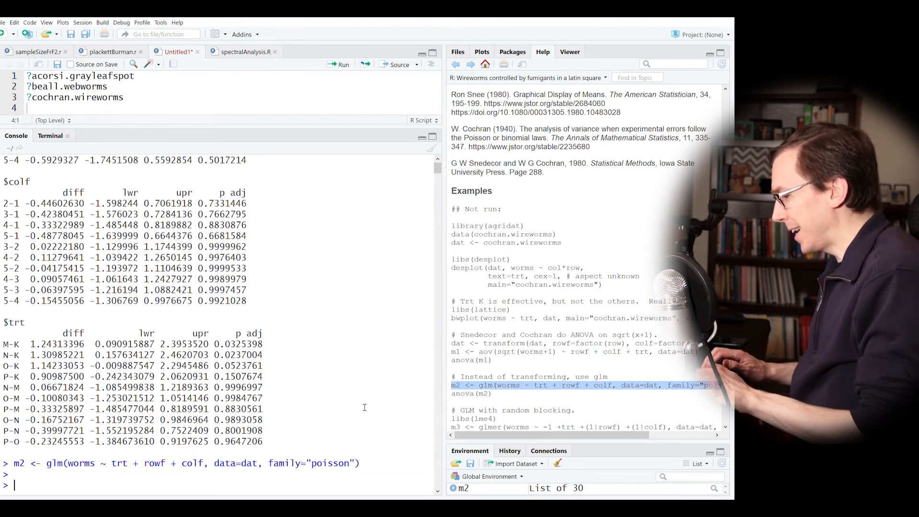
{"action": "type", "text": "anova(m2"}
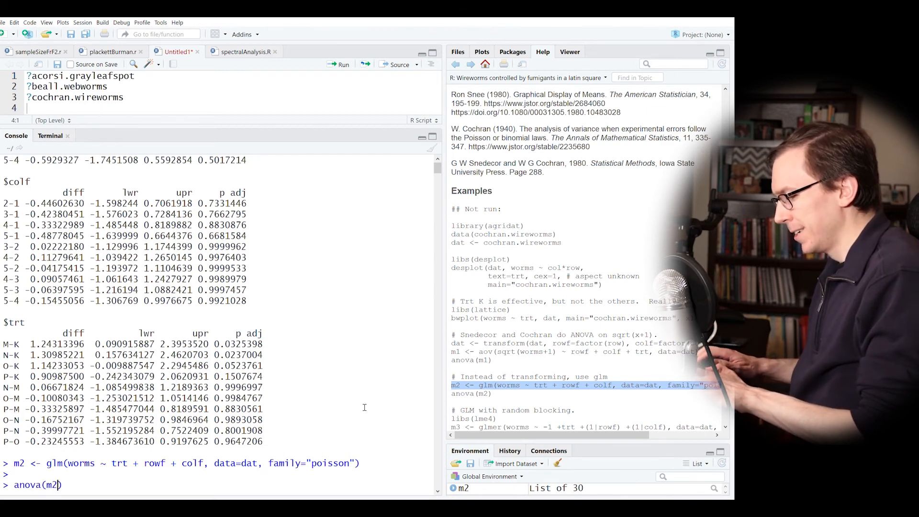
{"action": "key", "text": "Return"}
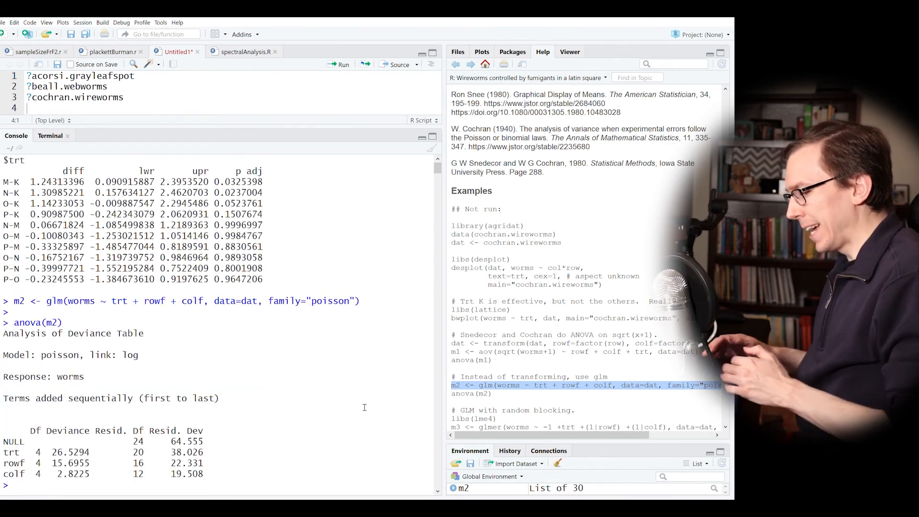
- Rerun the deviance table as anova(m2,test='LRT') and check the rowf, trt and colf rows
{"action": "key", "text": "Up"}
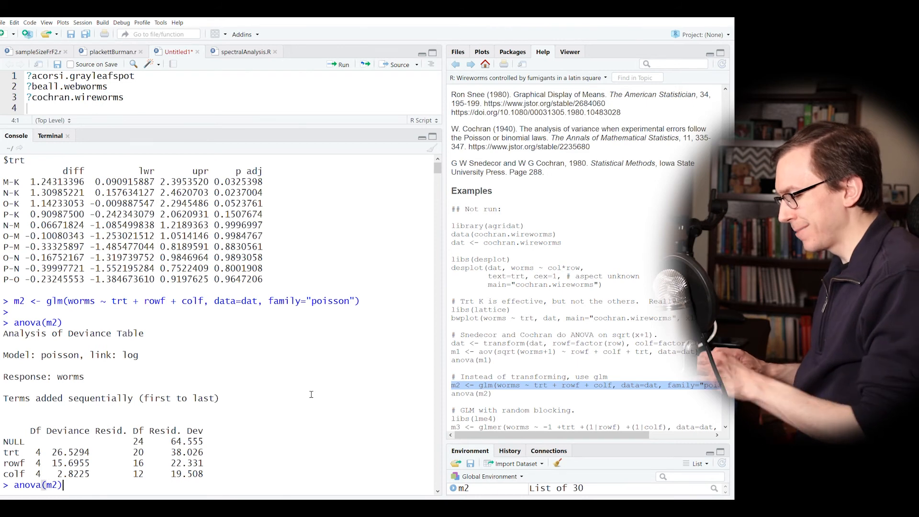
{"action": "key", "text": "Left"}
{"action": "type", "text": ",test"}
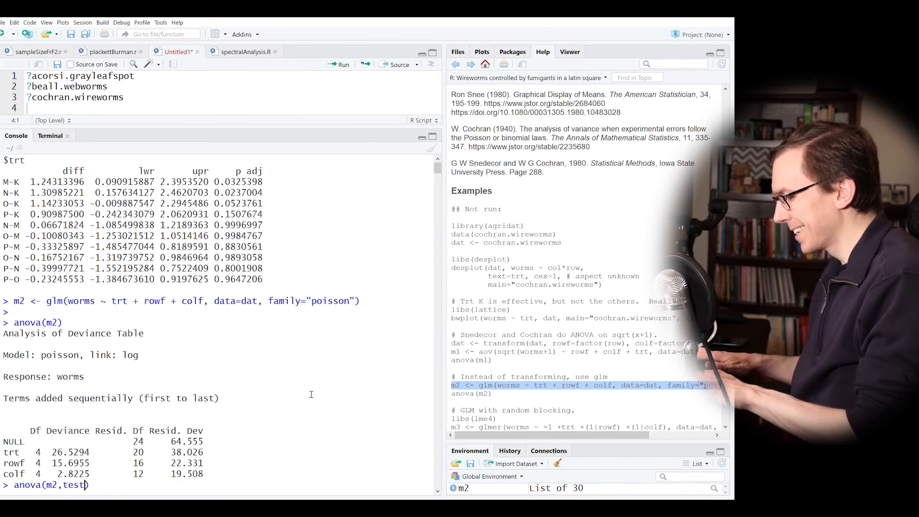
{"action": "type", "text": "='"}
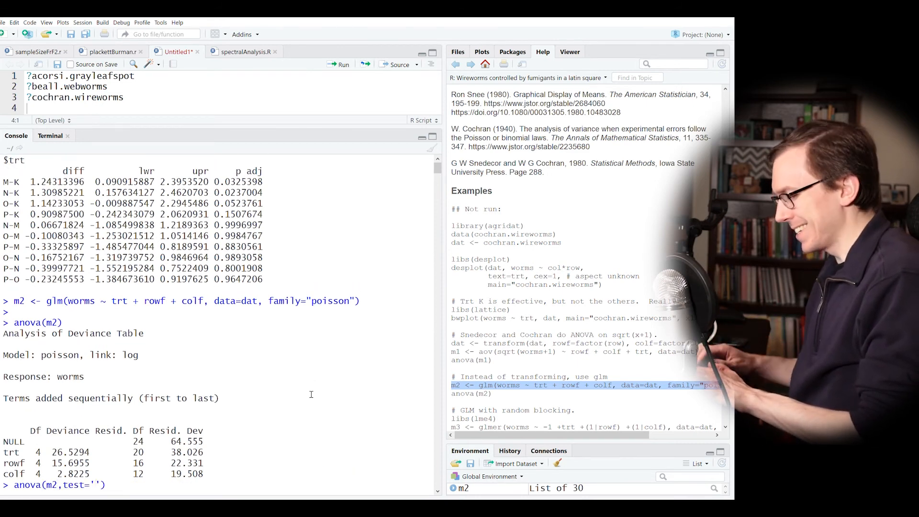
{"action": "type", "text": "LRT"}
{"action": "key", "text": "Return"}
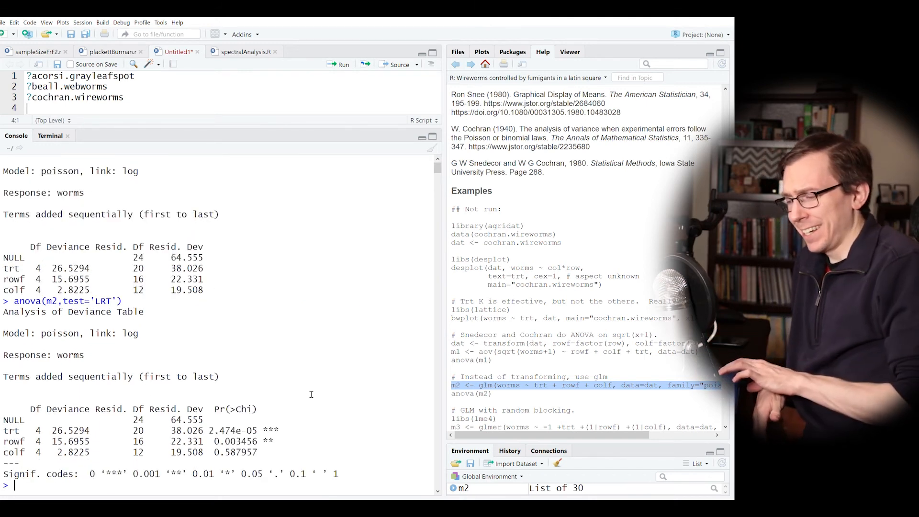
{"action": "triple_click", "coordinate": [244, 443]}
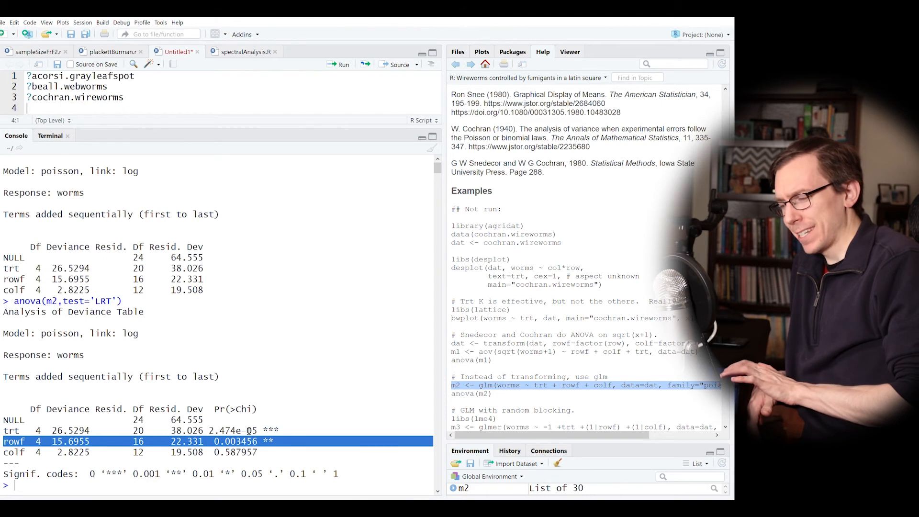
{"action": "triple_click", "coordinate": [248, 431]}
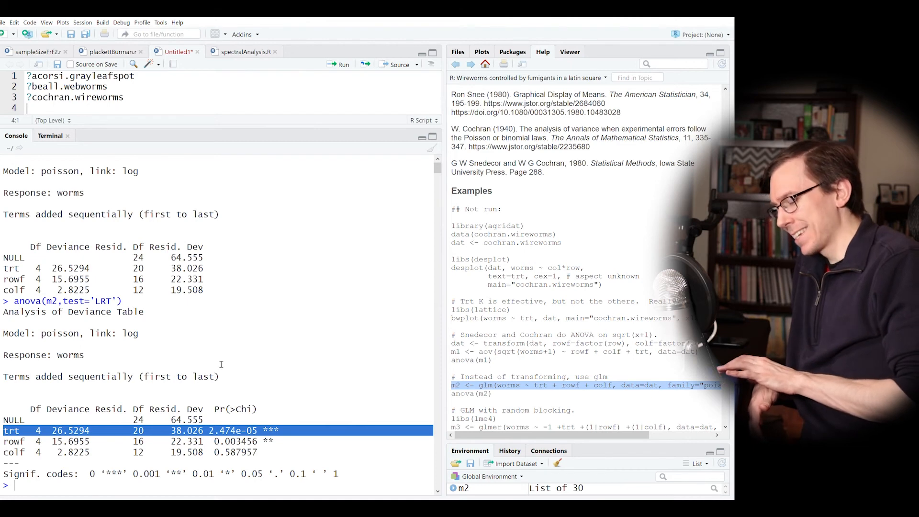
{"action": "triple_click", "coordinate": [230, 456]}
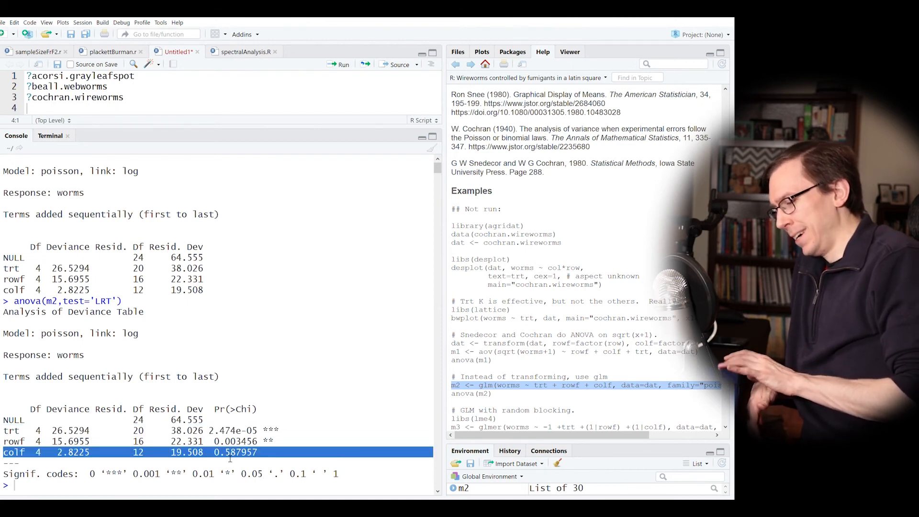
{"action": "left_click", "coordinate": [253, 388]}
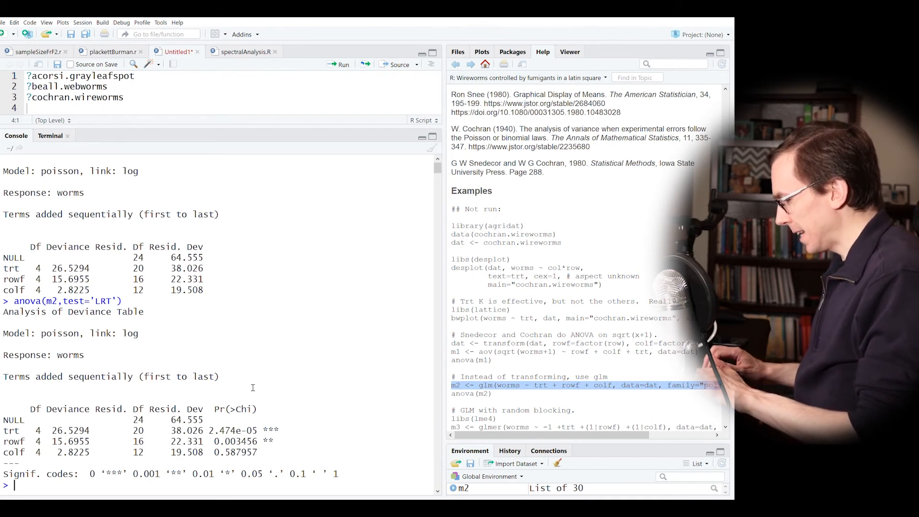
- Refit m2 using the same glm formula and data with family=quasipoisson
{"action": "key", "text": "Up"}
{"action": "key", "text": "Up"}
{"action": "key", "text": "Down"}
{"action": "key", "text": "Up"}
{"action": "key", "text": "Up"}
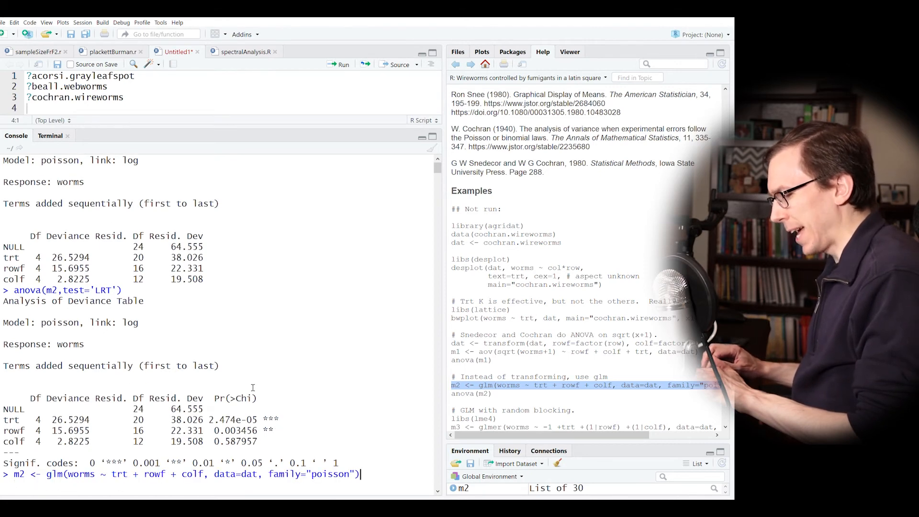
{"action": "key", "text": "Delete"}
{"action": "key", "text": "Left"}
{"action": "key", "text": "Left"}
{"action": "key", "text": "BackSpace"}
{"action": "type", "text": "quasi"}
{"action": "key", "text": "BackSpace"}
{"action": "key", "text": "BackSpace"}
{"action": "type", "text": "si"}
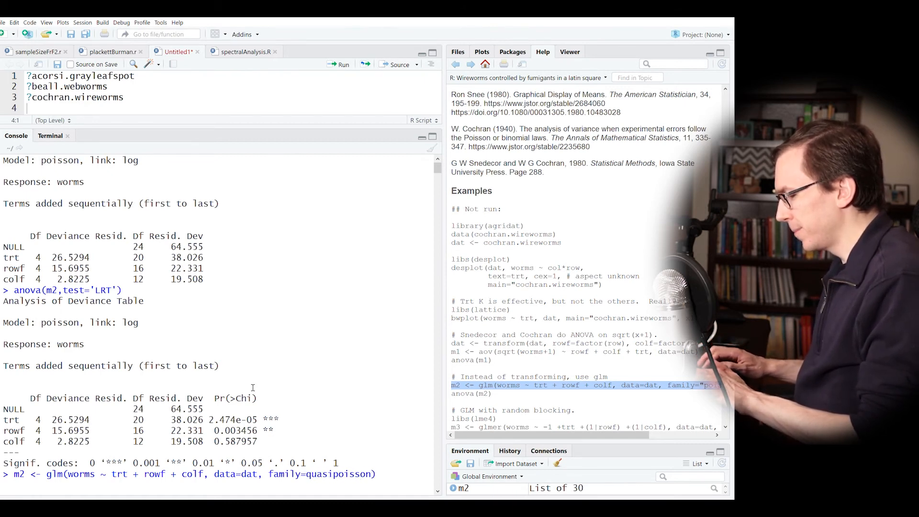
{"action": "key", "text": "Return"}
{"action": "key", "text": "Return"}
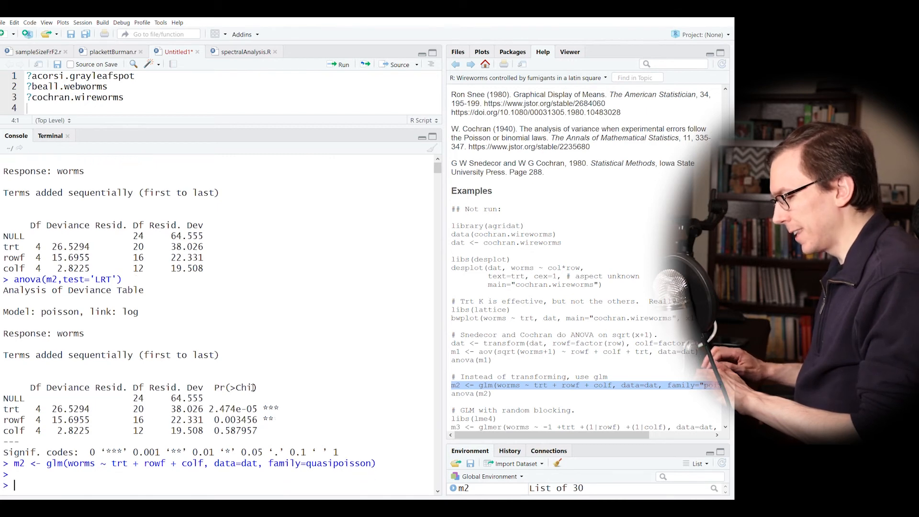
- Run anova(m2,test='LRT') on the quasipoisson fit and compare its rowf and trt p-values with the Poisson table
{"action": "key", "text": "Up"}
{"action": "key", "text": "Up"}
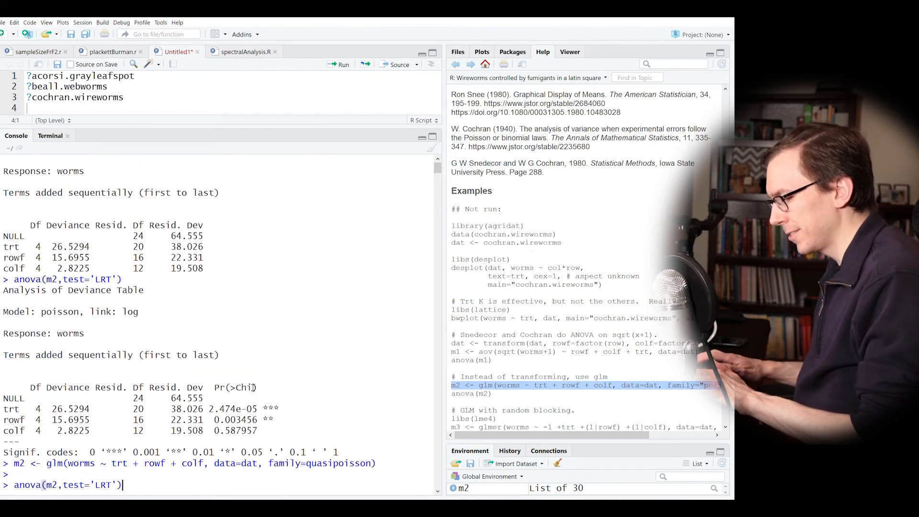
{"action": "key", "text": "Return"}
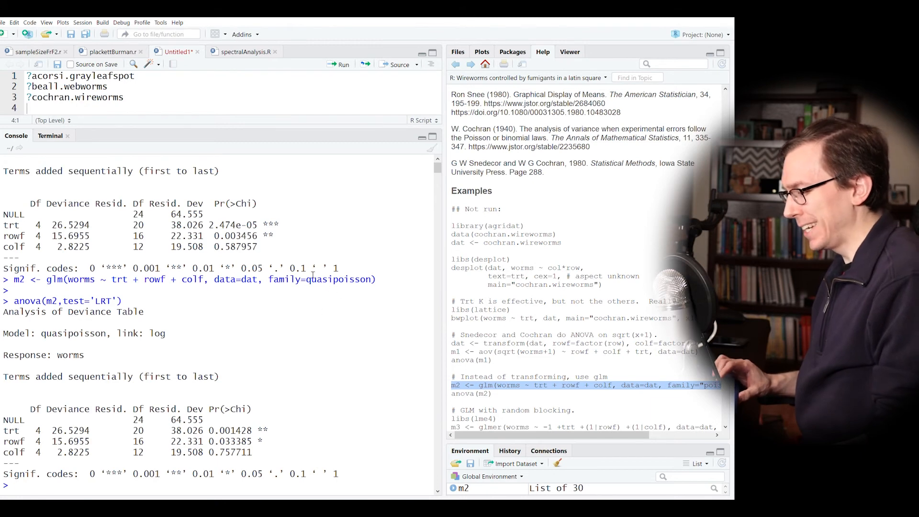
{"action": "triple_click", "coordinate": [242, 443]}
{"action": "left_click", "coordinate": [233, 237]}
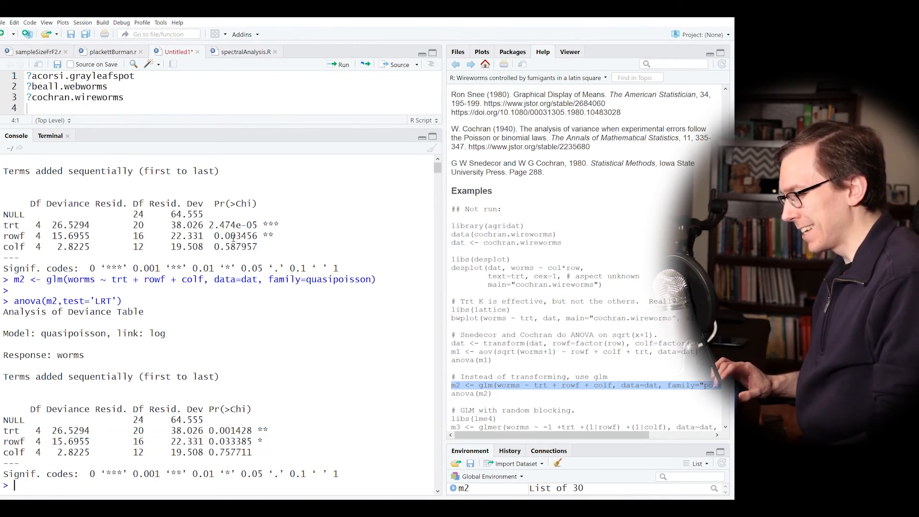
{"action": "triple_click", "coordinate": [233, 237]}
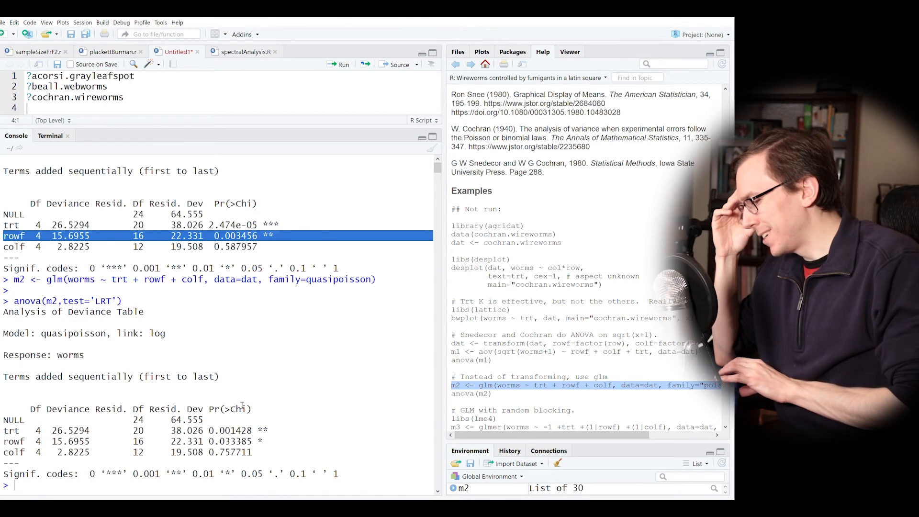
{"action": "double_click", "coordinate": [235, 433]}
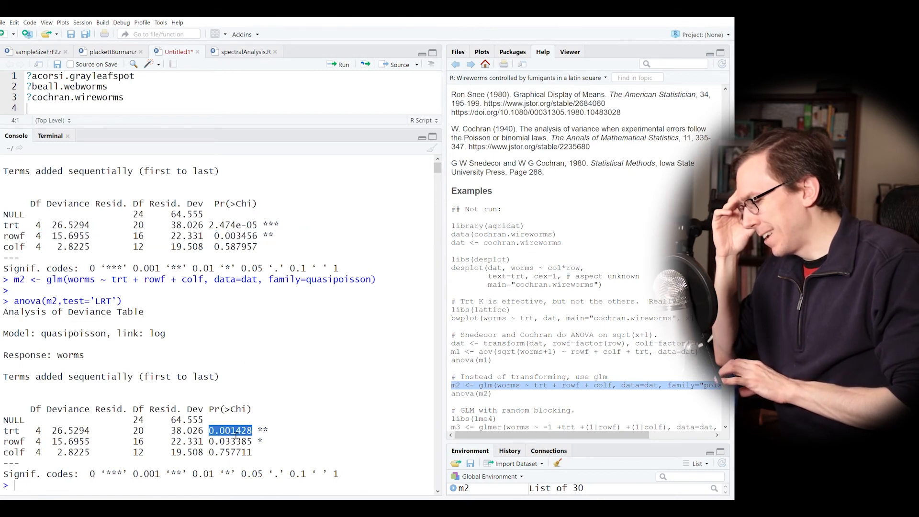
{"action": "left_click", "coordinate": [254, 224]}
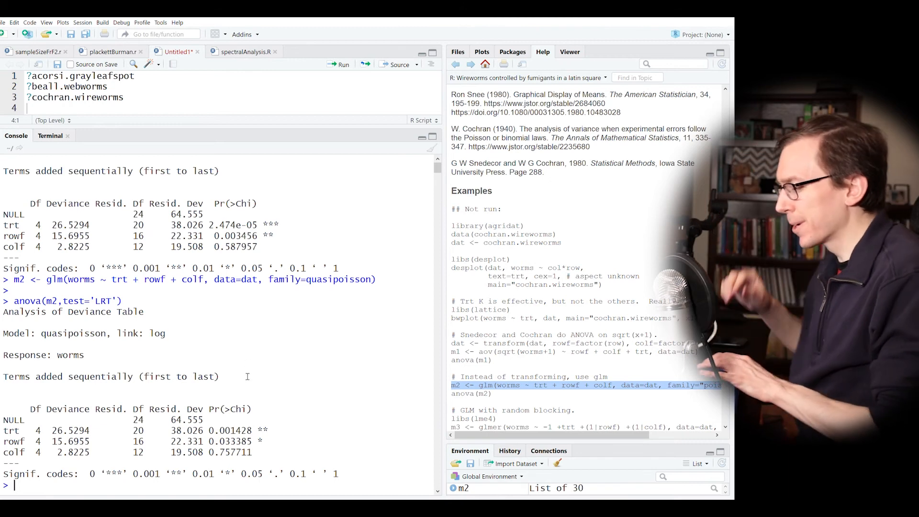
- Refit m2 using the same glm formula and data with family=poisson
{"action": "key", "text": "Up"}
{"action": "key", "text": "Up"}
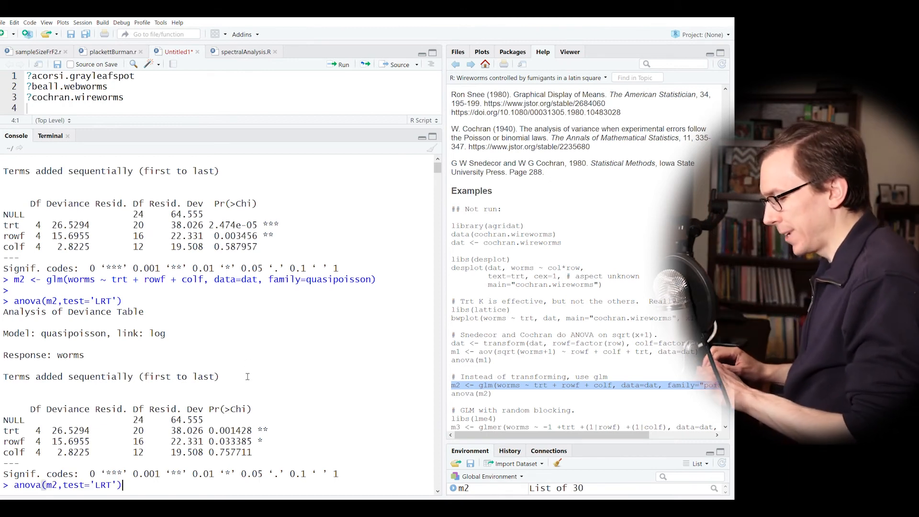
{"action": "key", "text": "Return"}
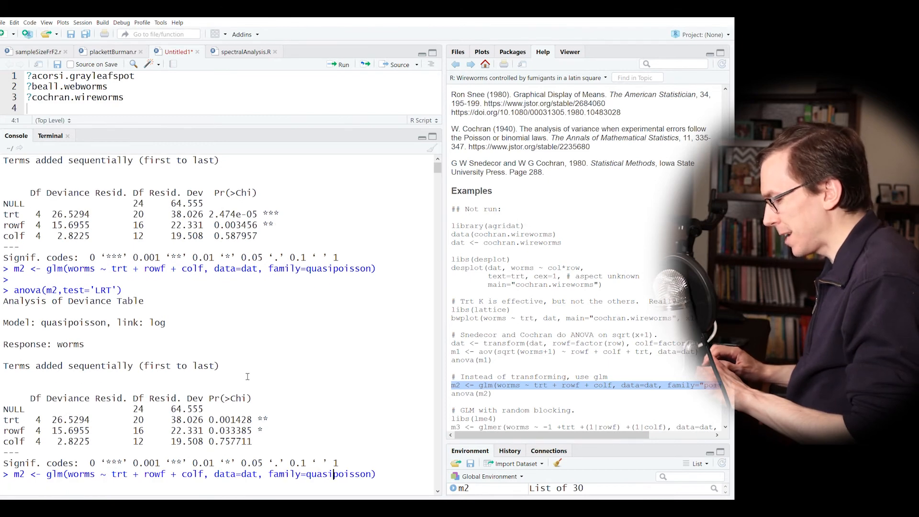
{"action": "key", "text": "BackSpace"}
{"action": "key", "text": "BackSpace"}
{"action": "key", "text": "BackSpace"}
{"action": "key", "text": "BackSpace"}
{"action": "key", "text": "BackSpace"}
{"action": "key", "text": "Return"}
{"action": "key", "text": "Return"}
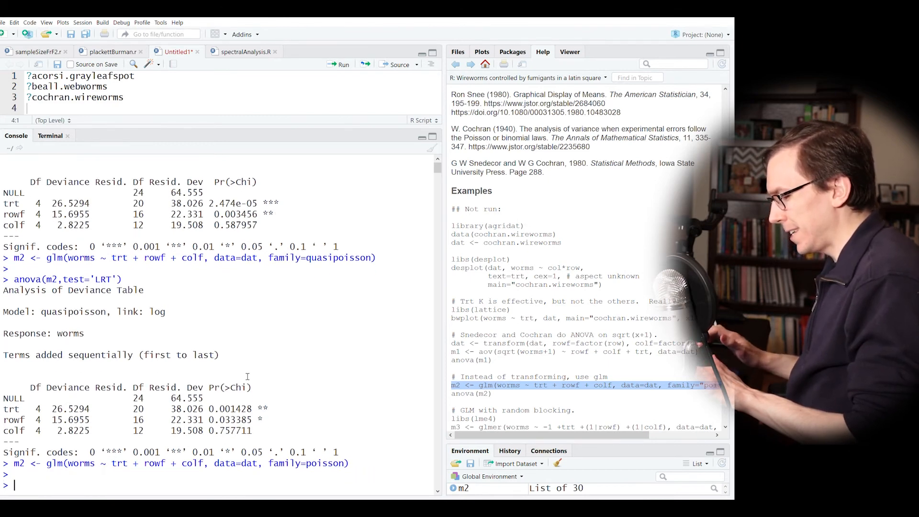
- Display the coefficients with summary(m2) and check the trtM to trtP rows and the rowf4 row
{"action": "type", "text": "summary(m2"}
{"action": "key", "text": "Return"}
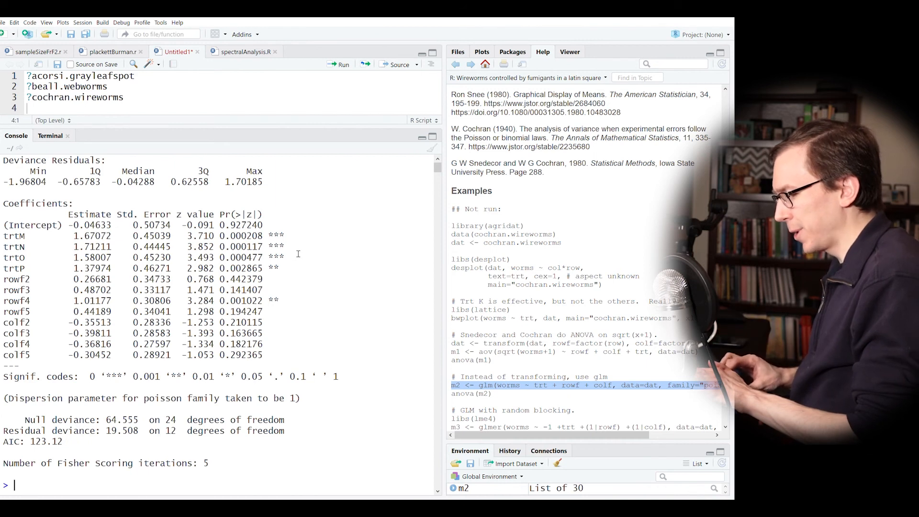
{"action": "left_click_drag", "start_coordinate": [299, 270], "coordinate": [9, 241]}
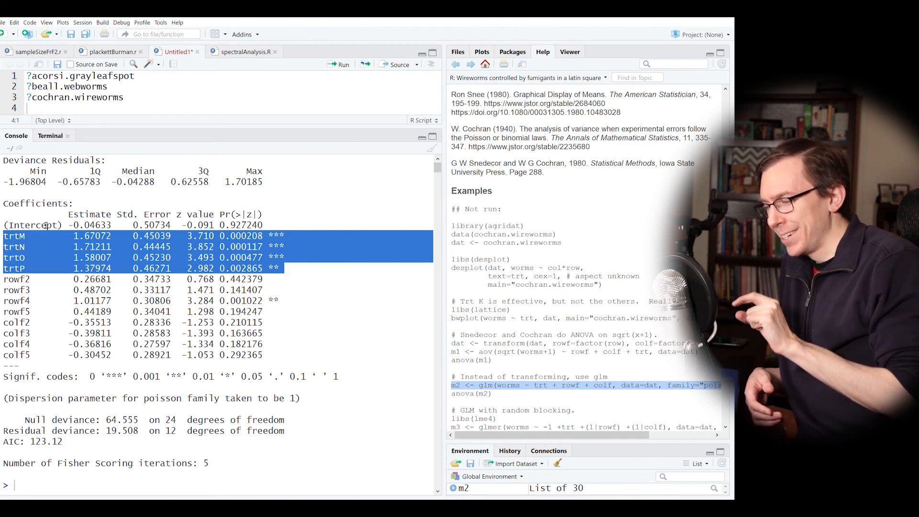
{"action": "triple_click", "coordinate": [247, 301]}
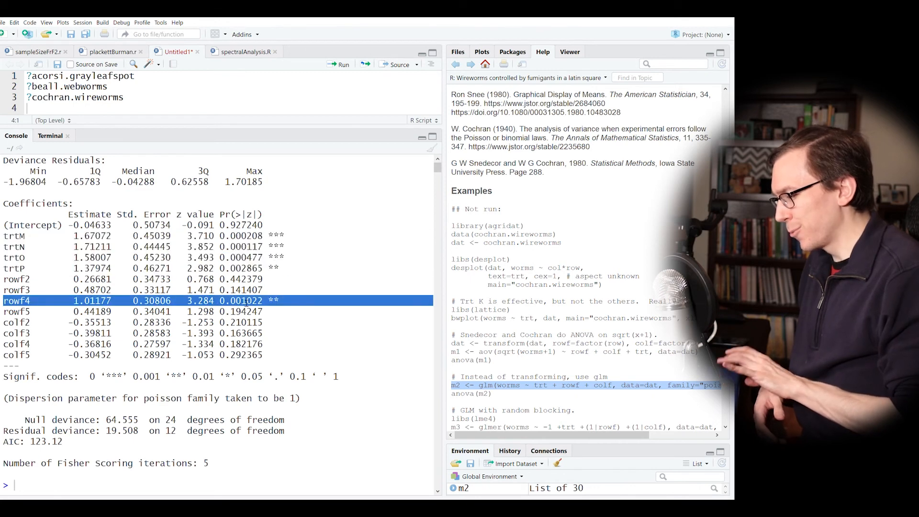
{"action": "left_click", "coordinate": [290, 254]}
- Fit m3 as glm(worms ~ trt + rowf + colf, data=dat, family=quasipoisson)
{"action": "key", "text": "Up"}
{"action": "key", "text": "Up"}
{"action": "key", "text": "Return"}
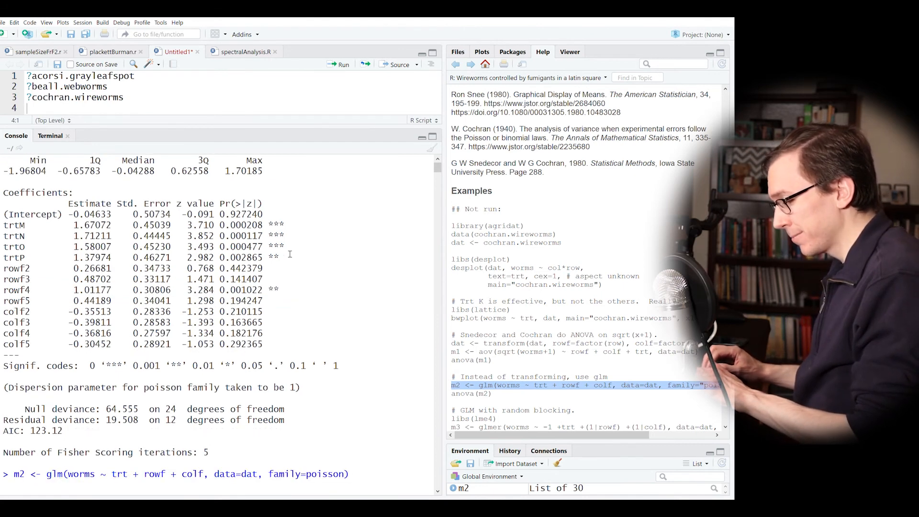
{"action": "key", "text": "Left"}
{"action": "key", "text": "Left"}
{"action": "key", "text": "Left"}
{"action": "key", "text": "Left"}
{"action": "key", "text": "Left"}
{"action": "key", "text": "Left"}
{"action": "key", "text": "Left"}
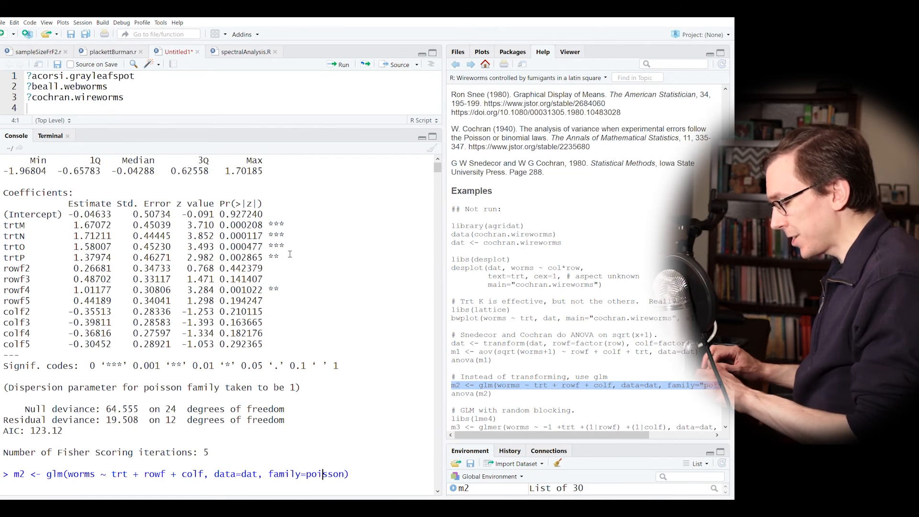
{"action": "type", "text": "qu"}
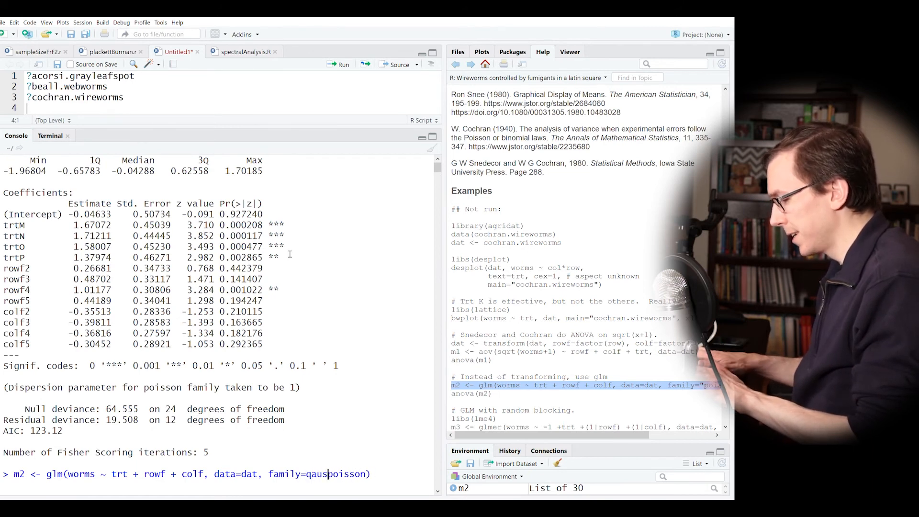
{"action": "type", "text": "asi"}
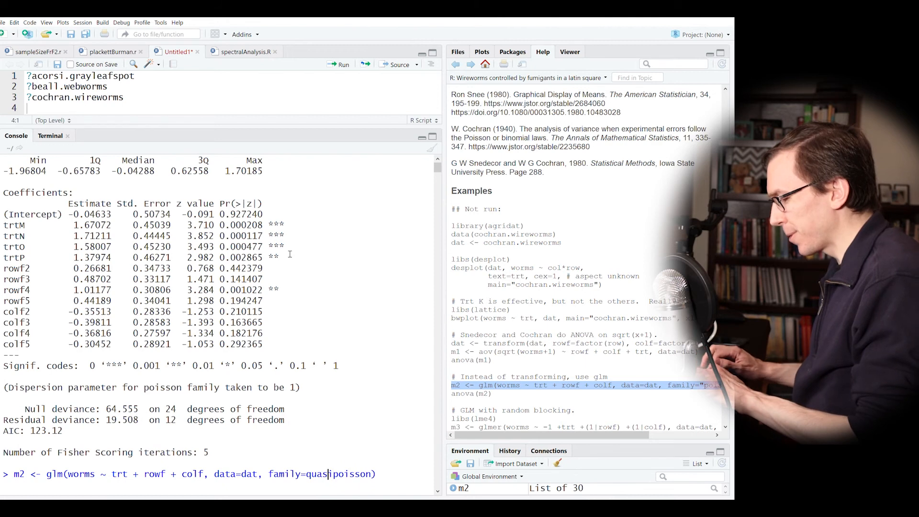
{"action": "key", "text": "Left"}
{"action": "key", "text": "Left"}
{"action": "key", "text": "Left"}
{"action": "key", "text": "Left"}
{"action": "key", "text": "Left"}
{"action": "key", "text": "Left"}
{"action": "key", "text": "Left"}
{"action": "key", "text": "Left"}
{"action": "key", "text": "Left"}
{"action": "key", "text": "Left"}
{"action": "key", "text": "Left"}
{"action": "key", "text": "Left"}
{"action": "key", "text": "Left"}
{"action": "key", "text": "Left"}
{"action": "key", "text": "Left"}
{"action": "key", "text": "Left"}
{"action": "key", "text": "Left"}
{"action": "key", "text": "Left"}
{"action": "key", "text": "Left"}
{"action": "key", "text": "Left"}
{"action": "key", "text": "Left"}
{"action": "key", "text": "Left"}
{"action": "key", "text": "Left"}
{"action": "key", "text": "Left"}
{"action": "key", "text": "Left"}
{"action": "key", "text": "Left"}
{"action": "key", "text": "Left"}
{"action": "key", "text": "Left"}
{"action": "key", "text": "Left"}
{"action": "key", "text": "Left"}
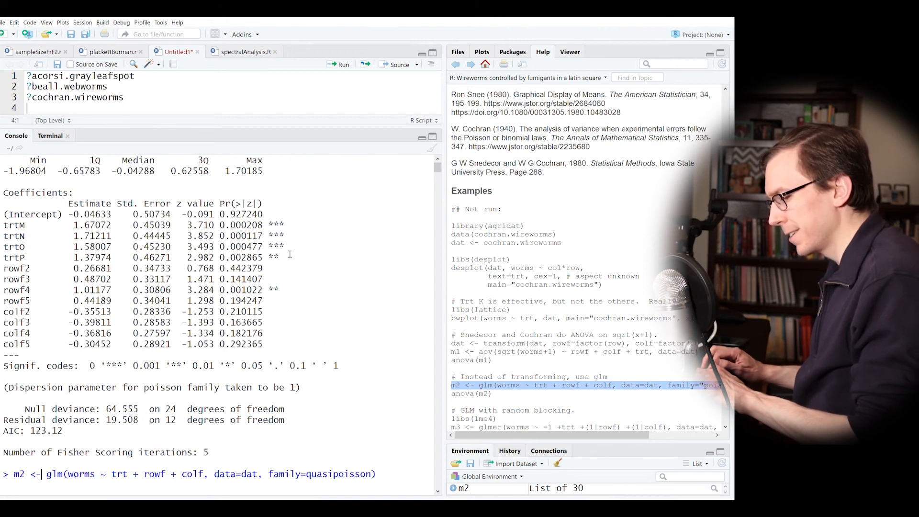
{"action": "key", "text": "BackSpace"}
{"action": "type", "text": "3"}
{"action": "key", "text": "Return"}
{"action": "key", "text": "Return"}
- Display the quasipoisson coefficients with summary(m3) and check the dispersion parameter and the p-value column's test statistic
{"action": "type", "text": "summary(m2)"}
{"action": "key", "text": "Left"}
{"action": "key", "text": "BackSpace"}
{"action": "type", "text": "3"}
{"action": "key", "text": "Return"}
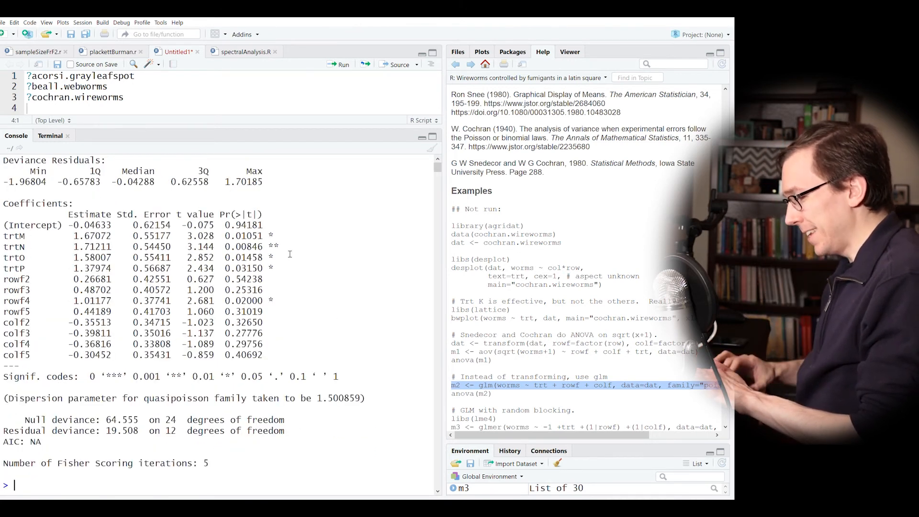
{"action": "double_click", "coordinate": [340, 398]}
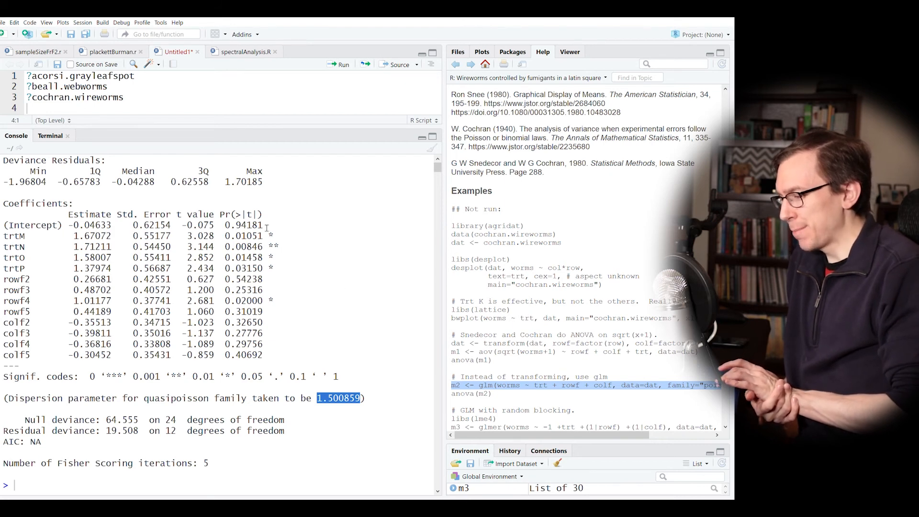
{"action": "left_click_drag", "start_coordinate": [245, 214], "coordinate": [256, 215]}
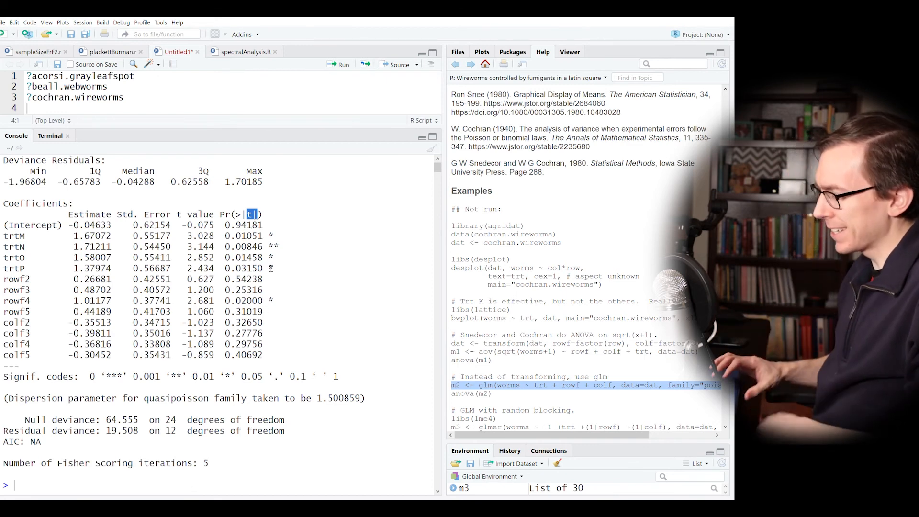
{"action": "left_click", "coordinate": [354, 301]}
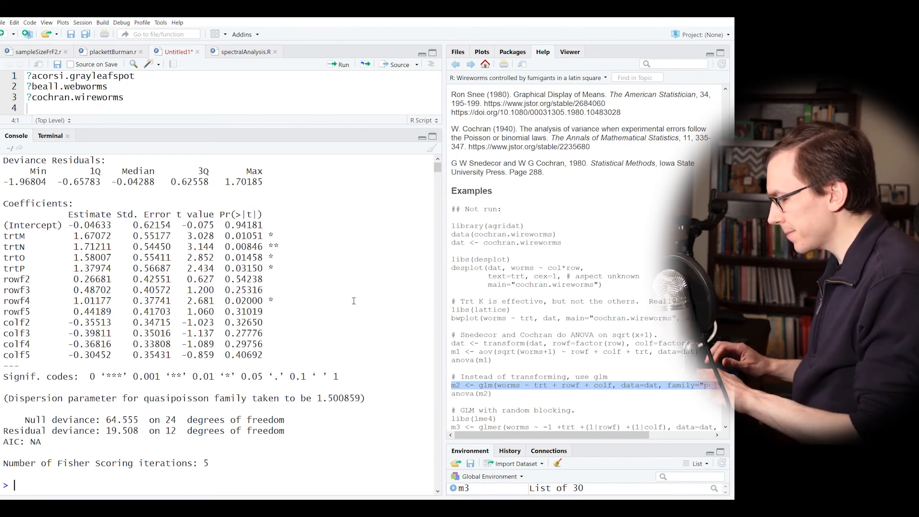
{"action": "type", "text": "summary(m3)"}
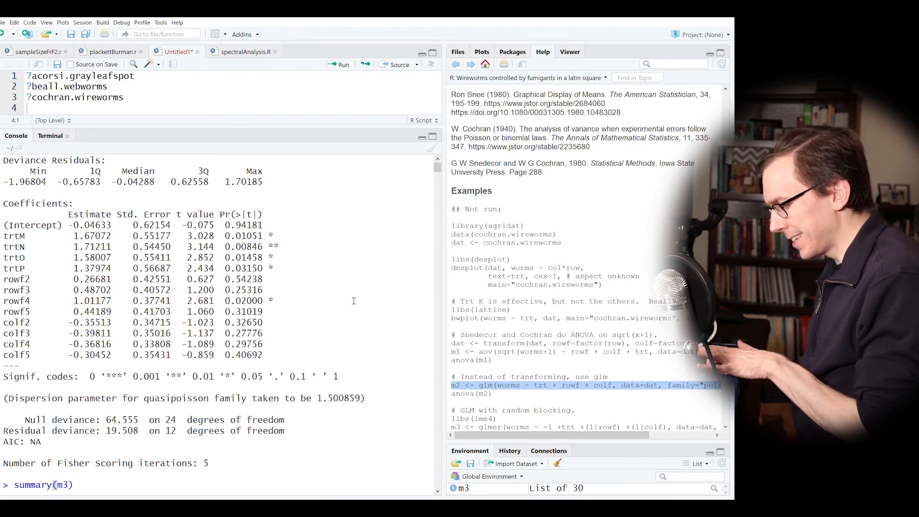
{"action": "key", "text": "Escape"}
{"action": "key", "text": "Up"}
{"action": "key", "text": "Up"}
{"action": "key", "text": "Return"}
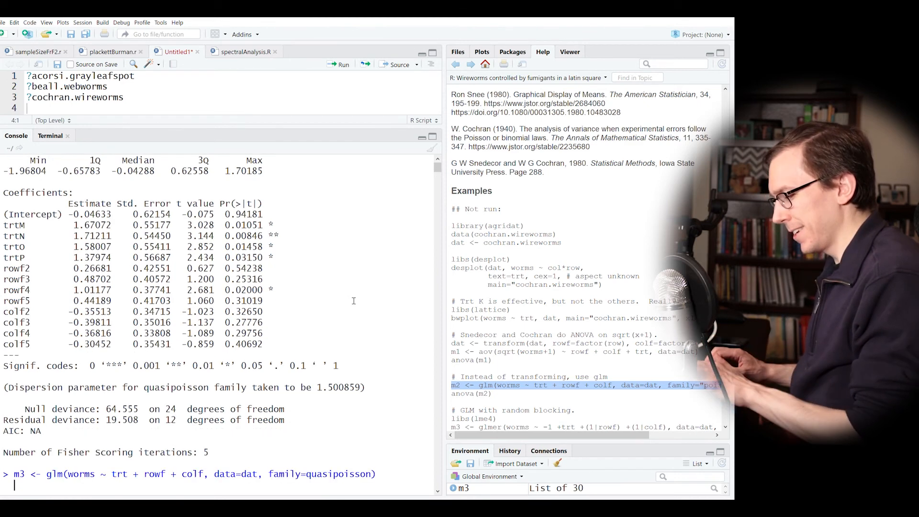
{"action": "key", "text": "Escape"}
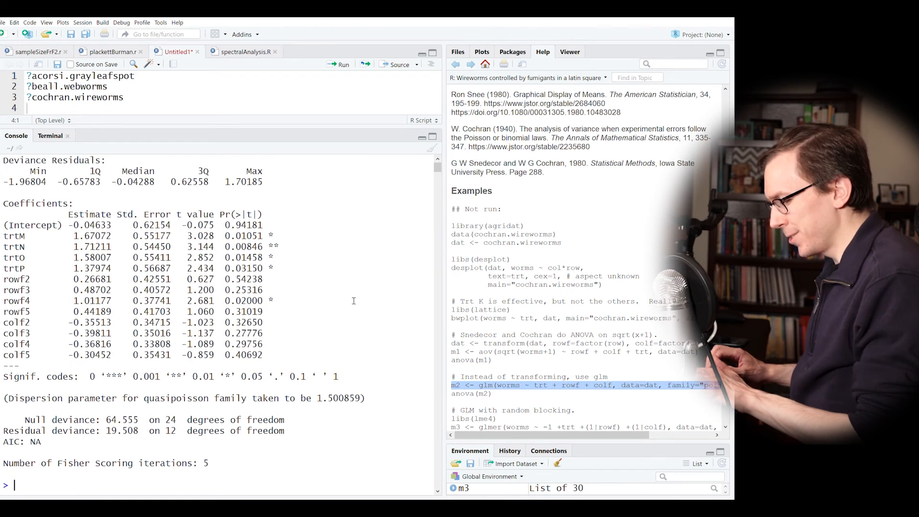
- Display the square-root ANOVA's coefficients with summary.lm(m1) and check the trt rows and the rowf4 row
{"action": "type", "text": "summ"}
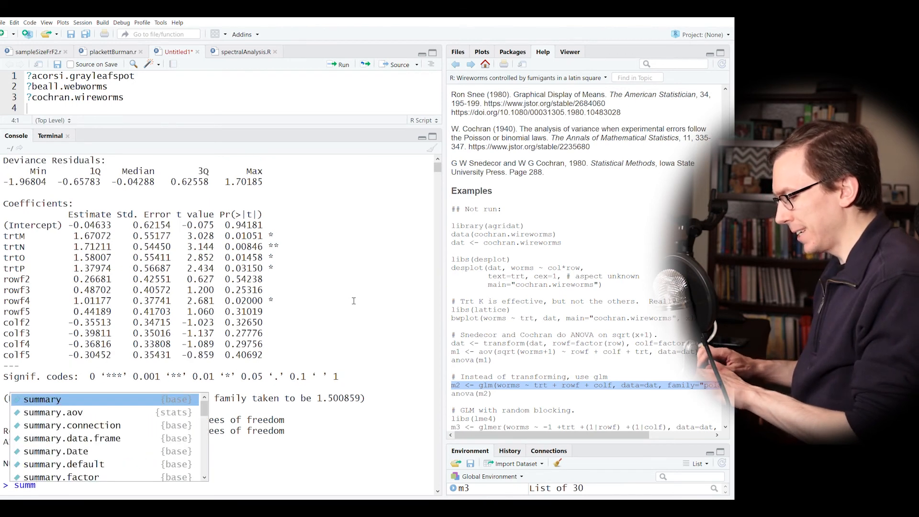
{"action": "key", "text": "Tab"}
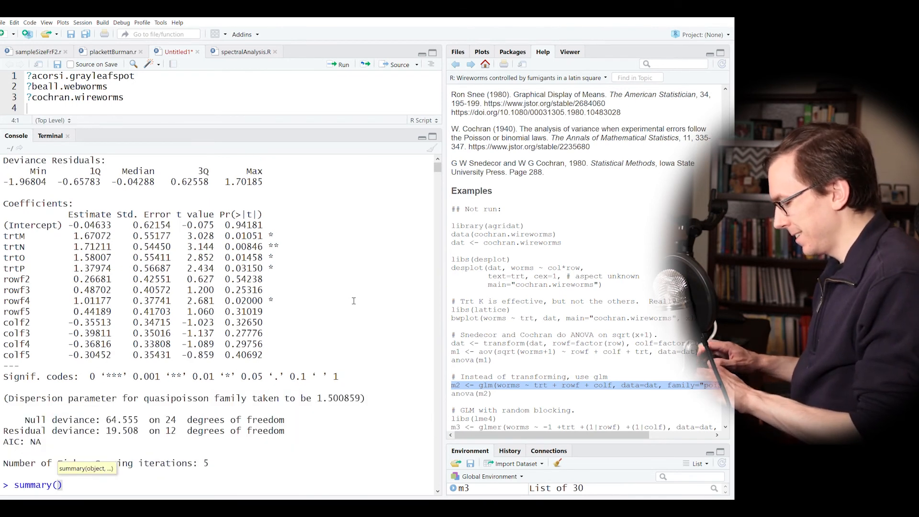
{"action": "key", "text": "Left"}
{"action": "type", "text": ".lm"}
{"action": "key", "text": "Right"}
{"action": "type", "text": "m1"}
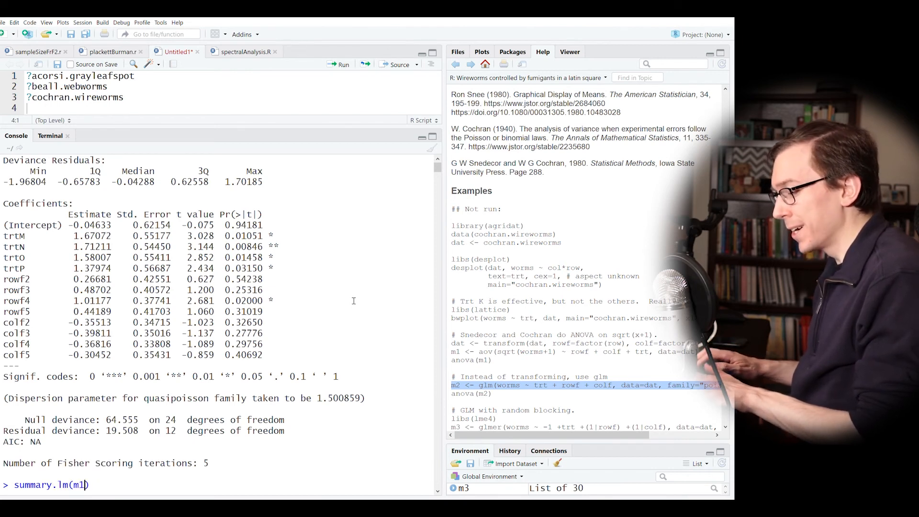
{"action": "key", "text": "Return"}
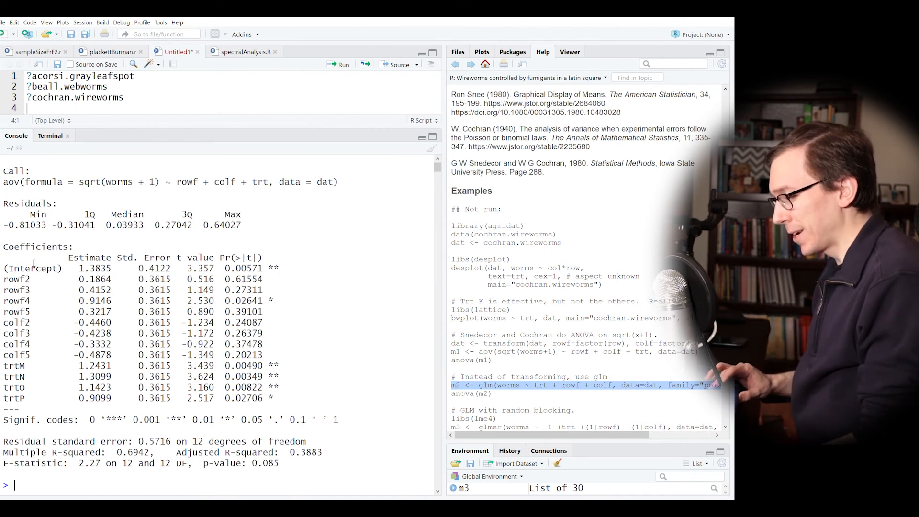
{"action": "left_click_drag", "start_coordinate": [21, 281], "coordinate": [135, 371]}
{"action": "left_click", "coordinate": [140, 384]}
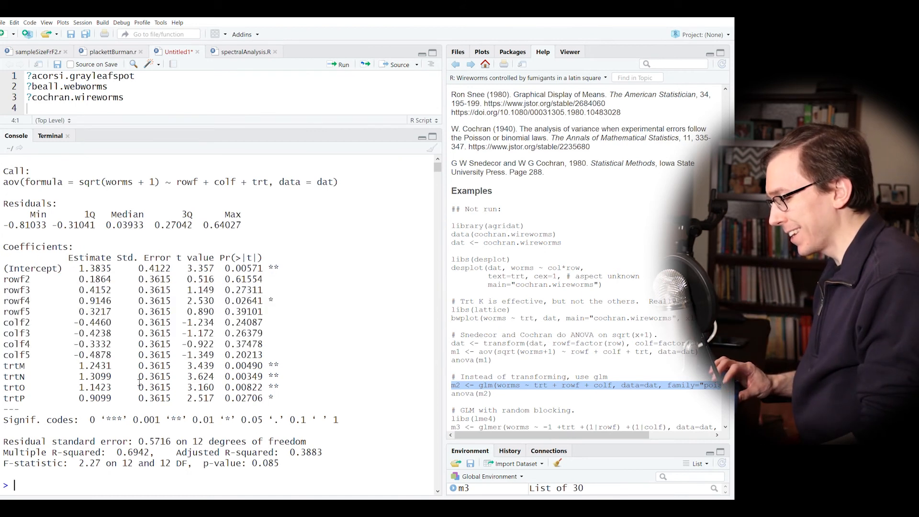
{"action": "left_click_drag", "start_coordinate": [6, 368], "coordinate": [300, 403]}
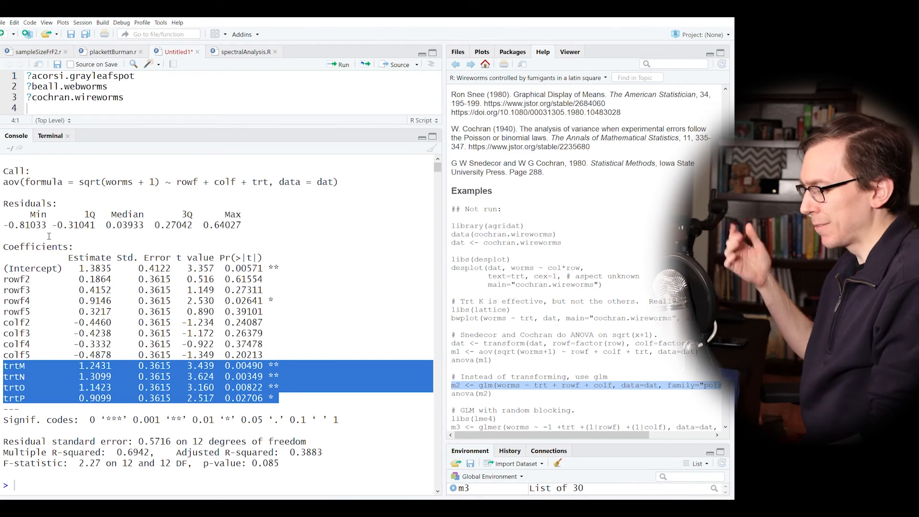
{"action": "triple_click", "coordinate": [220, 304]}
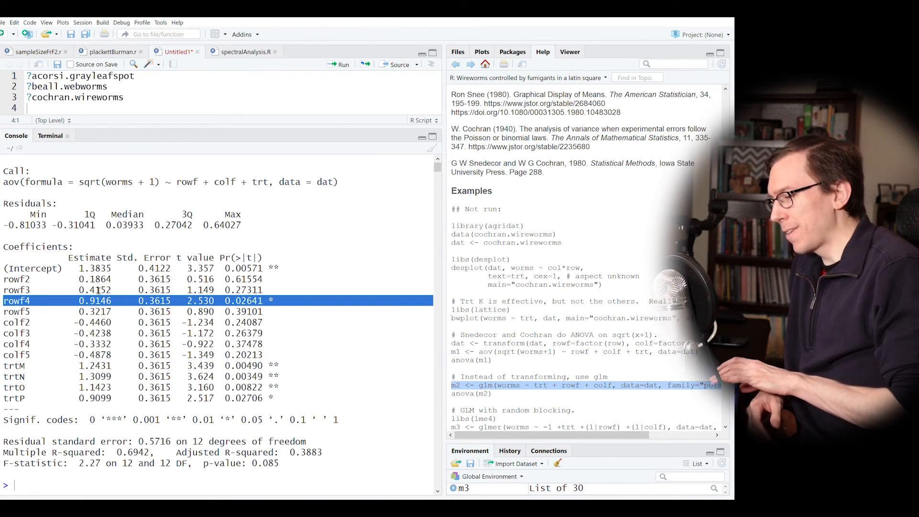
- Run summary(m1) and compare the ANOVA table's rowf test and degrees of freedom with the rowf4 coefficient
{"action": "scroll", "coordinate": [98, 290], "scroll_direction": "up", "scroll_amount": 1}
{"action": "left_click", "coordinate": [231, 336]}
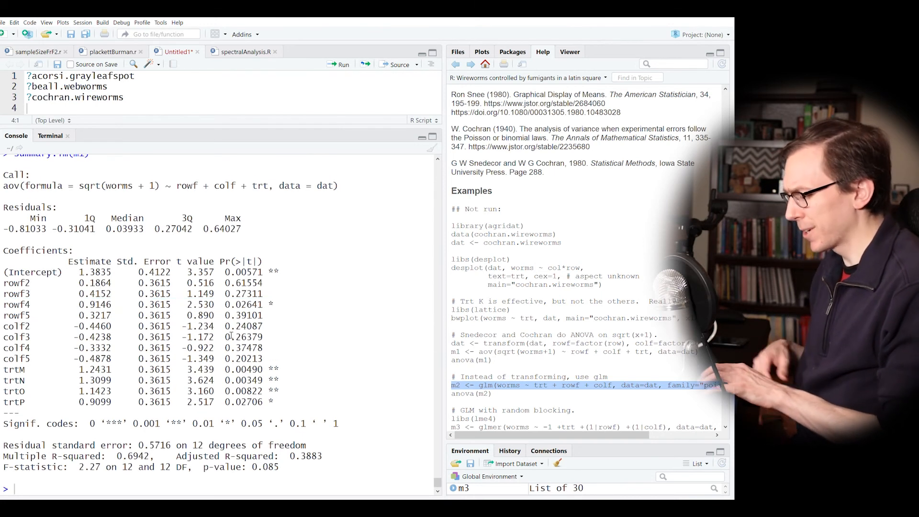
{"action": "type", "text": "summary(m1)"}
{"action": "key", "text": "Return"}
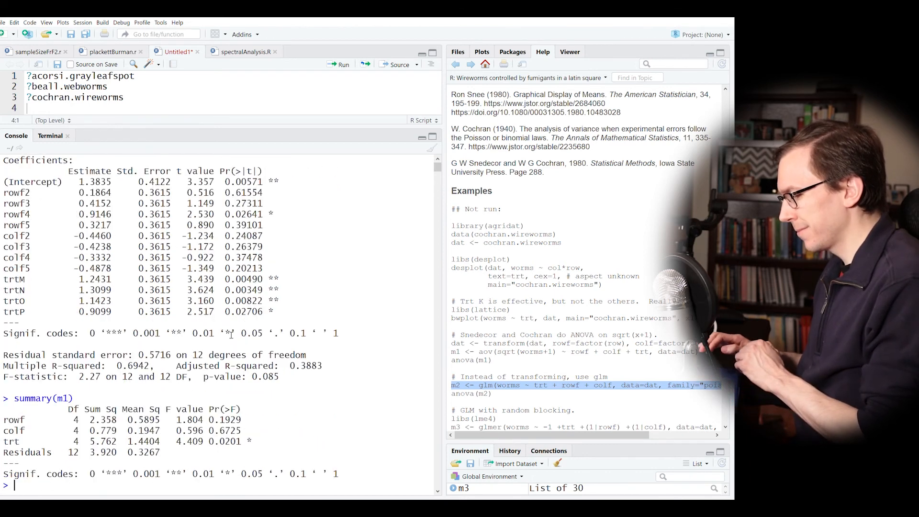
{"action": "triple_click", "coordinate": [222, 419]}
{"action": "left_click", "coordinate": [249, 216]}
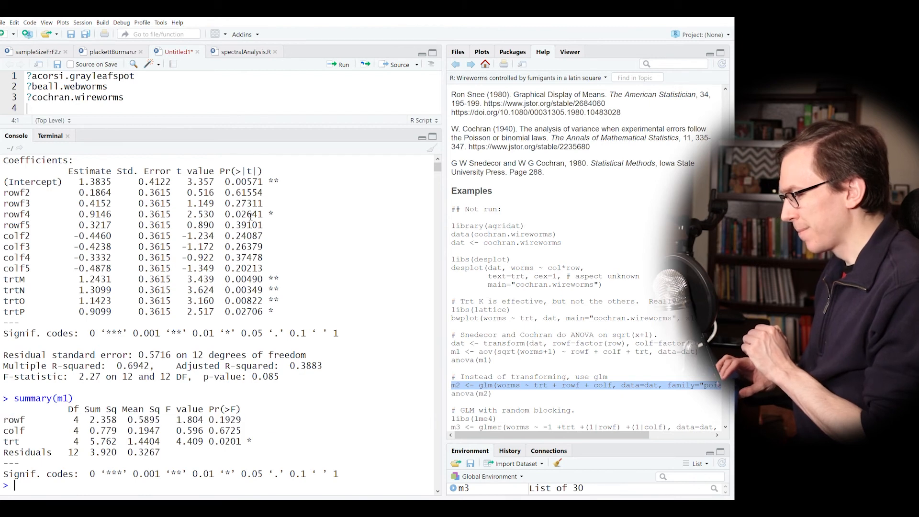
{"action": "triple_click", "coordinate": [250, 216]}
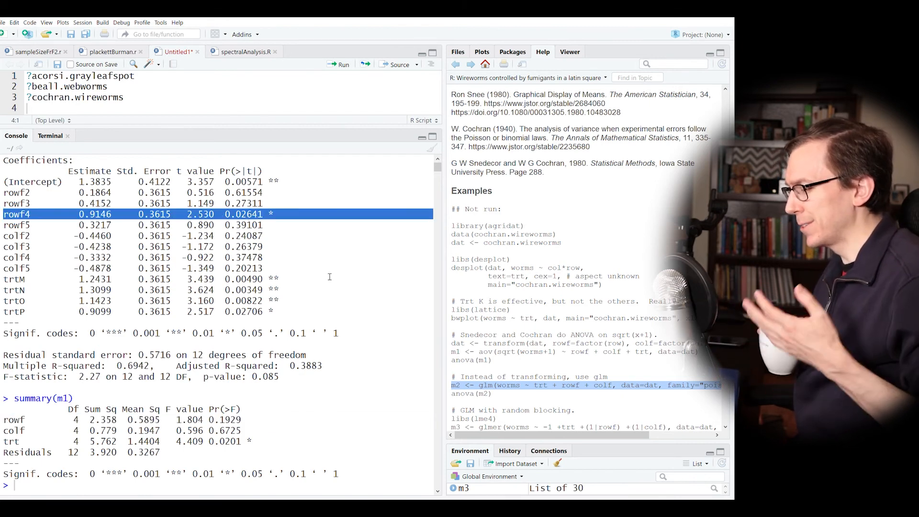
{"action": "double_click", "coordinate": [76, 419]}
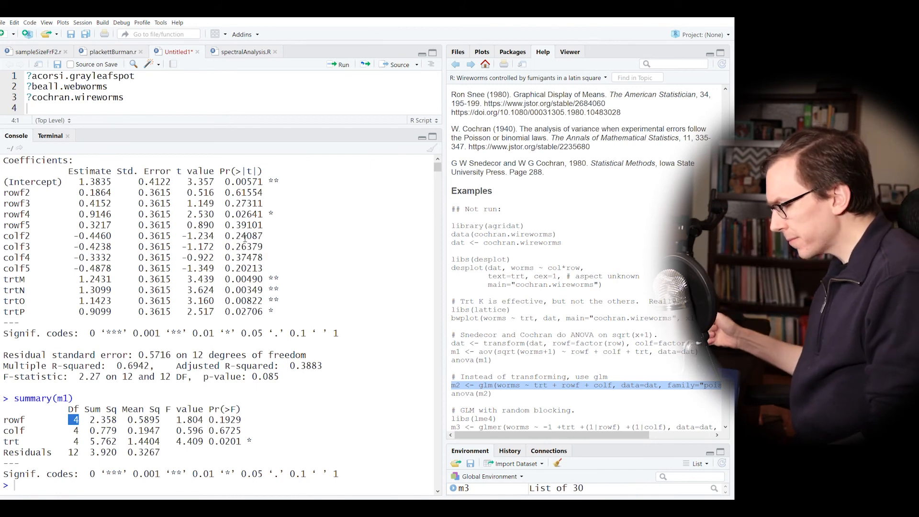
{"action": "left_click", "coordinate": [329, 224]}
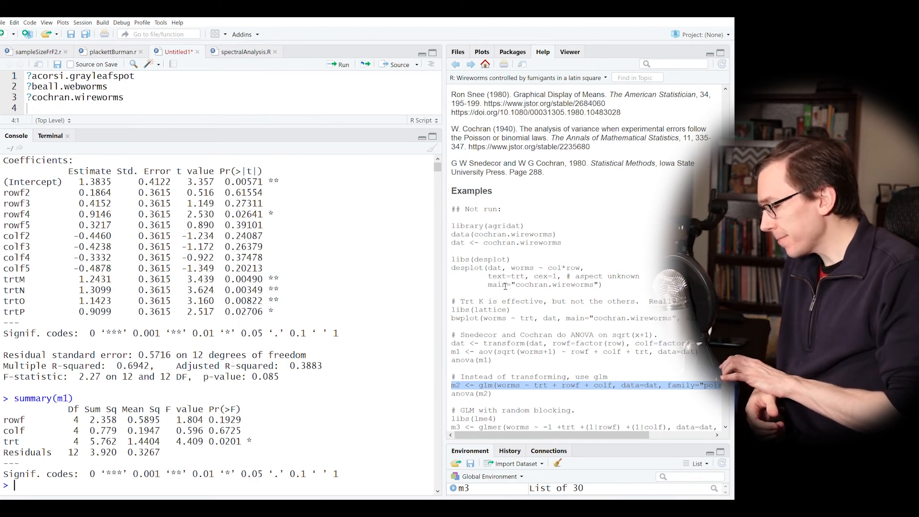
- Examine the glmer random-blocking example for m3 in the cochran.wireworms help page
{"action": "scroll", "coordinate": [505, 286], "scroll_direction": "down", "scroll_amount": 1}
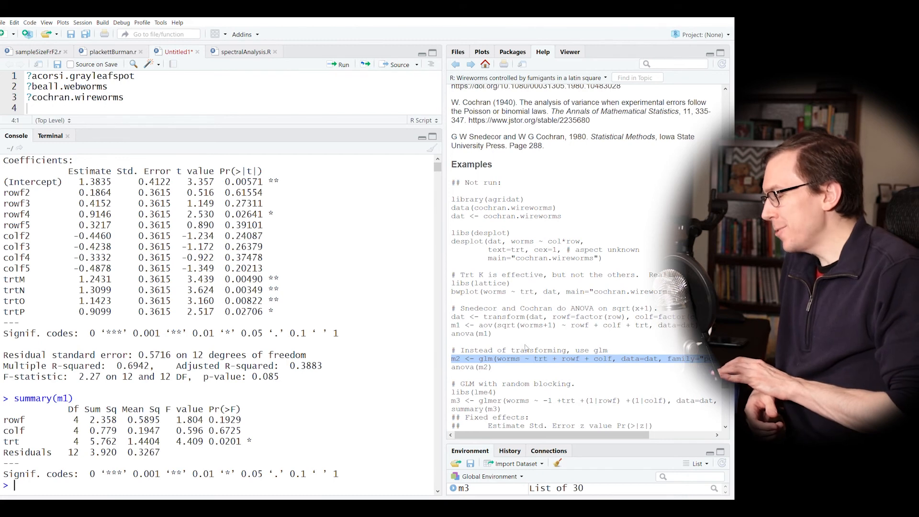
{"action": "double_click", "coordinate": [521, 402]}
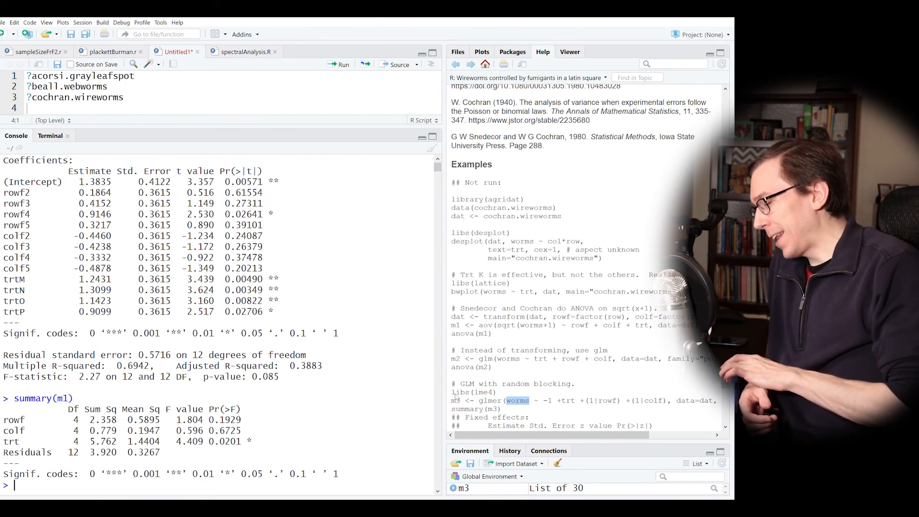
{"action": "double_click", "coordinate": [489, 401]}
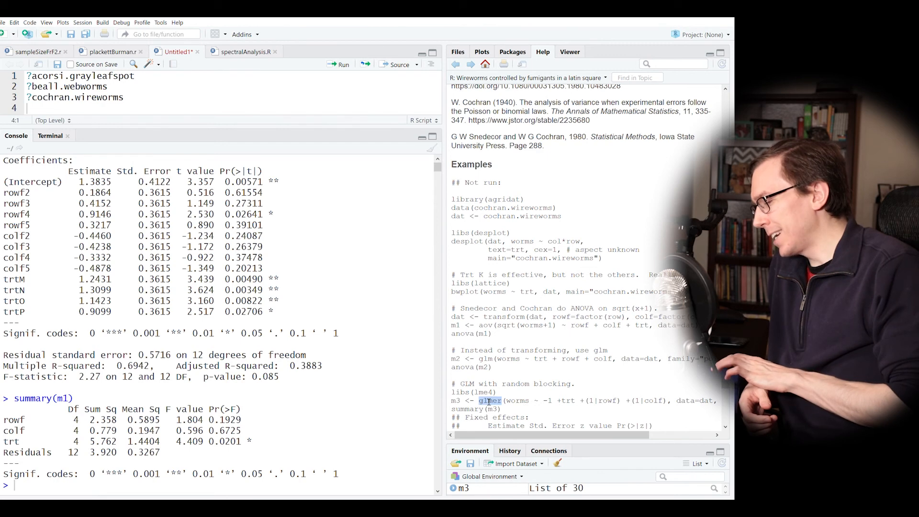
{"action": "left_click", "coordinate": [534, 359]}
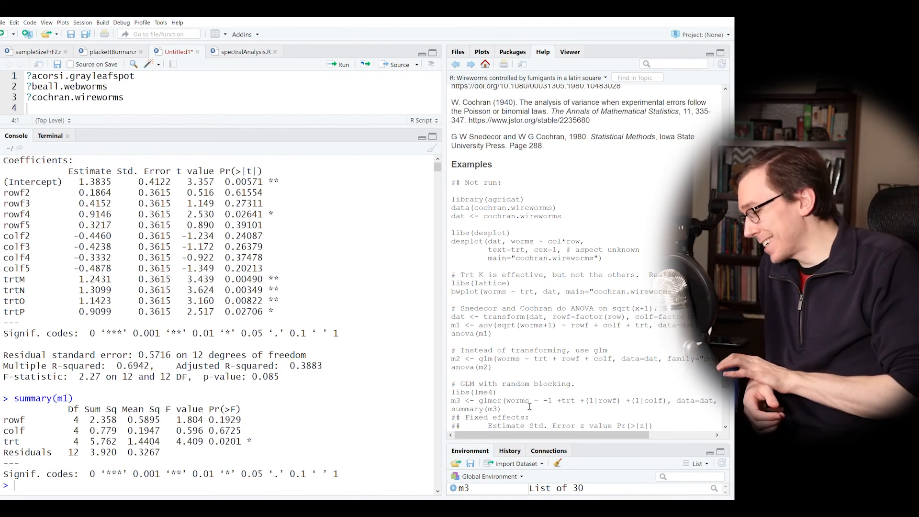
- Inspect the glmer call's random rowf and colf terms and its fixed-effects output for the trt levels in the help example
{"action": "double_click", "coordinate": [608, 402]}
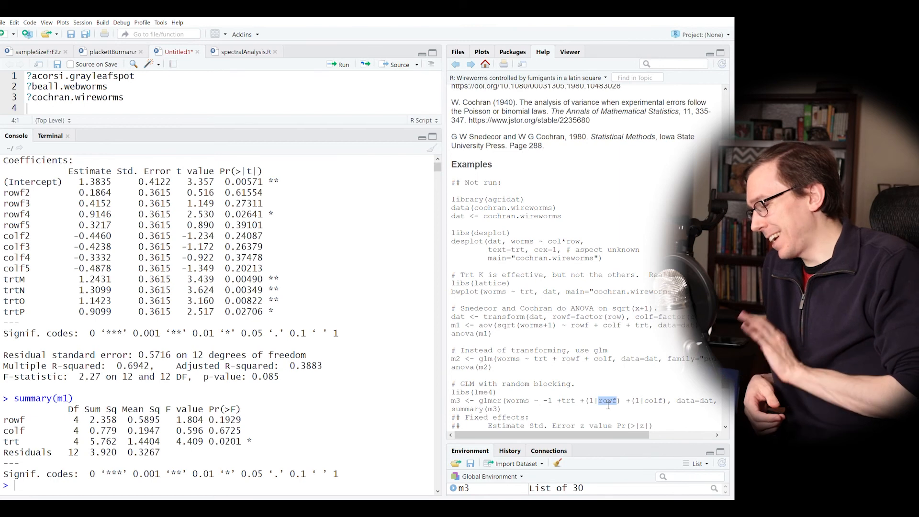
{"action": "scroll", "coordinate": [607, 406], "scroll_direction": "down", "scroll_amount": 2}
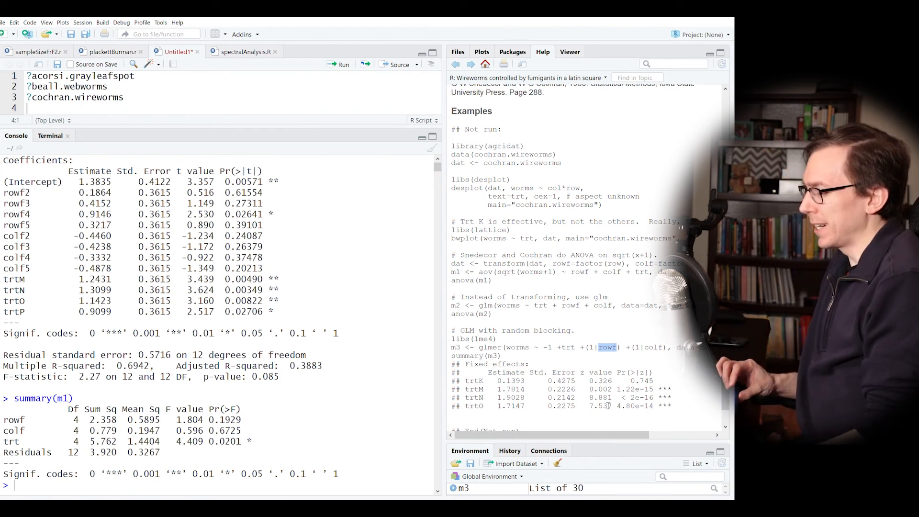
{"action": "double_click", "coordinate": [660, 349]}
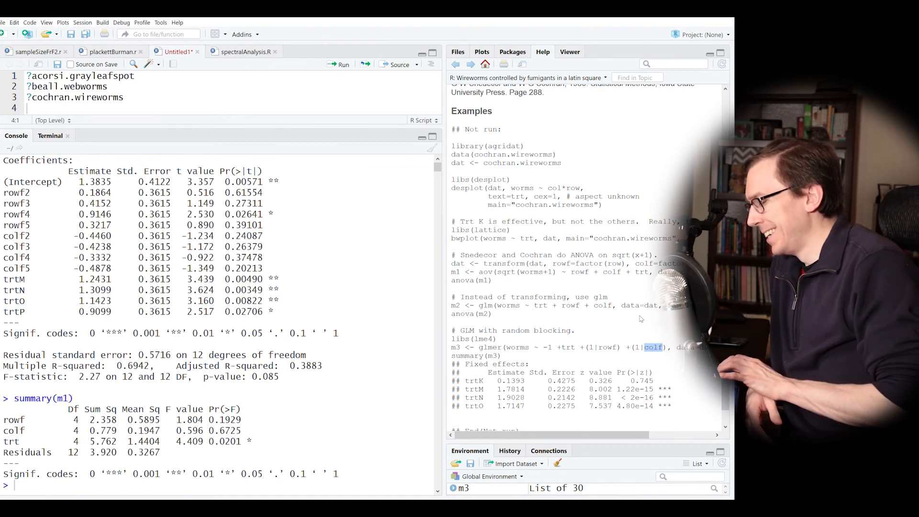
{"action": "double_click", "coordinate": [500, 350]}
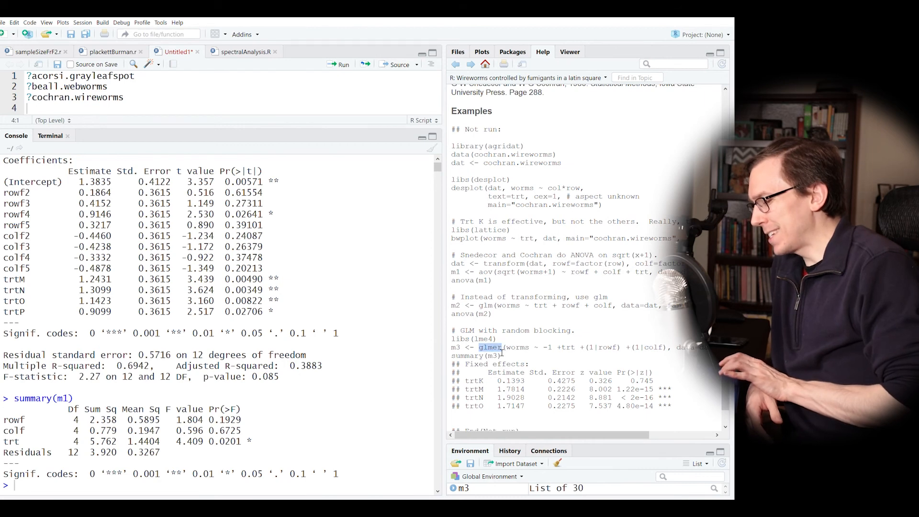
{"action": "scroll", "coordinate": [536, 342], "scroll_direction": "down", "scroll_amount": 2}
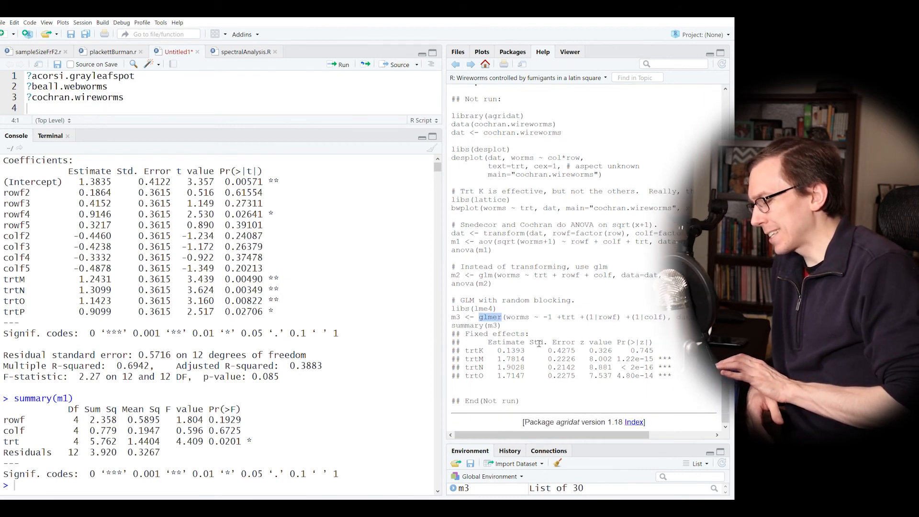
{"action": "scroll", "coordinate": [539, 343], "scroll_direction": "up", "scroll_amount": 1}
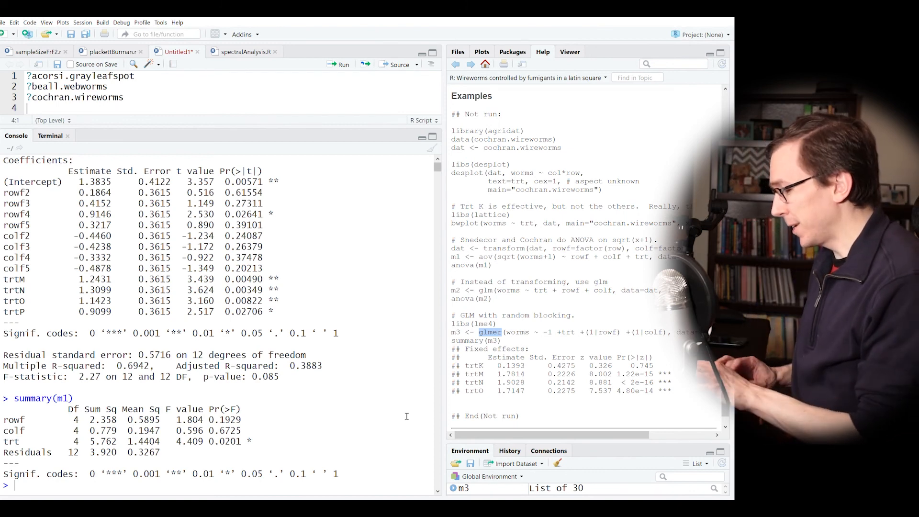
- Open the ?glm documentation, go to its linked family page, and examine the available distributions and their default links
{"action": "type", "text": "?glm"}
{"action": "key", "text": "Return"}
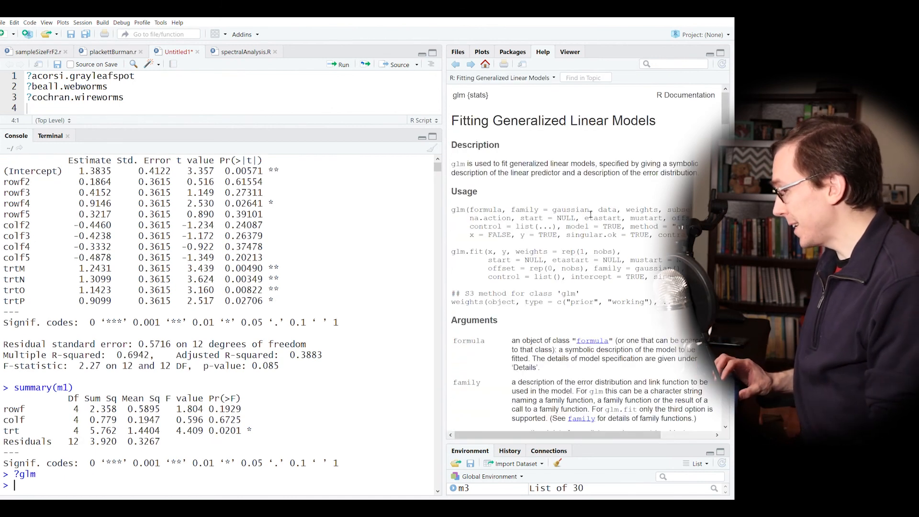
{"action": "scroll", "coordinate": [578, 353], "scroll_direction": "down", "scroll_amount": 1}
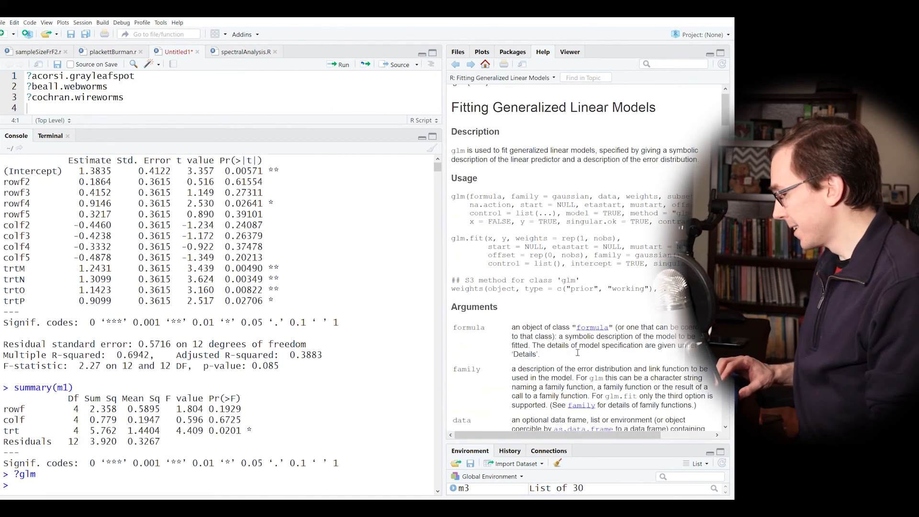
{"action": "scroll", "coordinate": [578, 353], "scroll_direction": "down", "scroll_amount": 2}
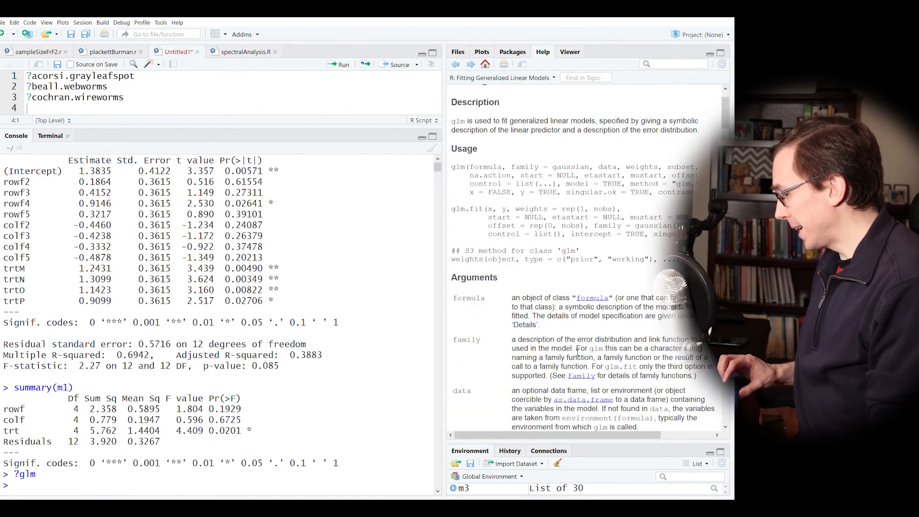
{"action": "left_click", "coordinate": [584, 379]}
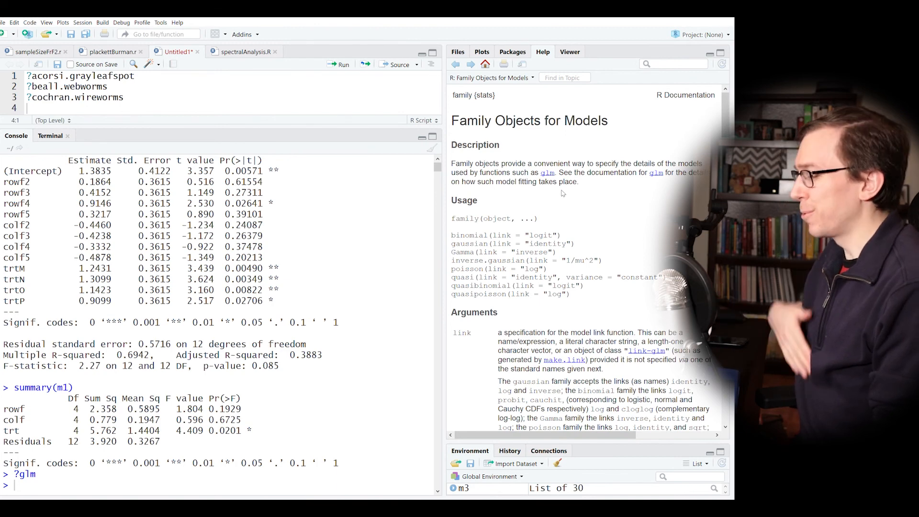
{"action": "double_click", "coordinate": [468, 252]}
{"action": "double_click", "coordinate": [489, 263]}
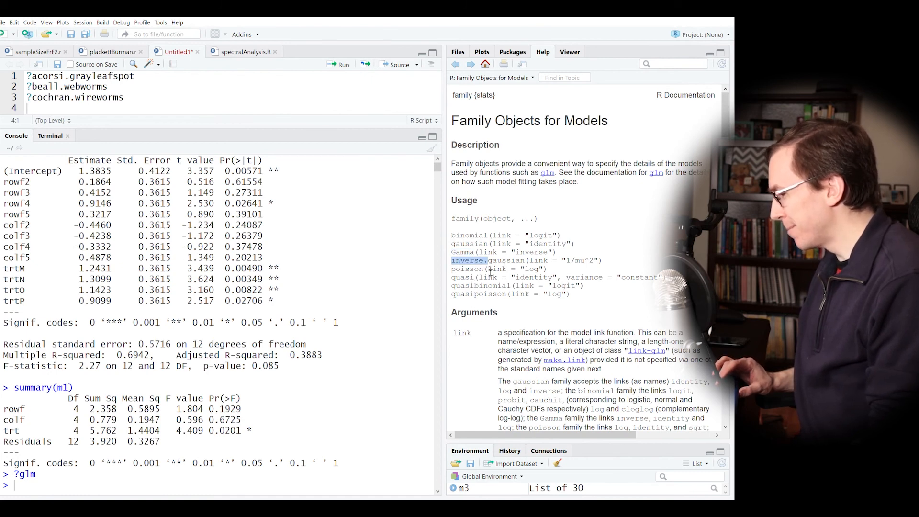
{"action": "left_click", "coordinate": [543, 221]}
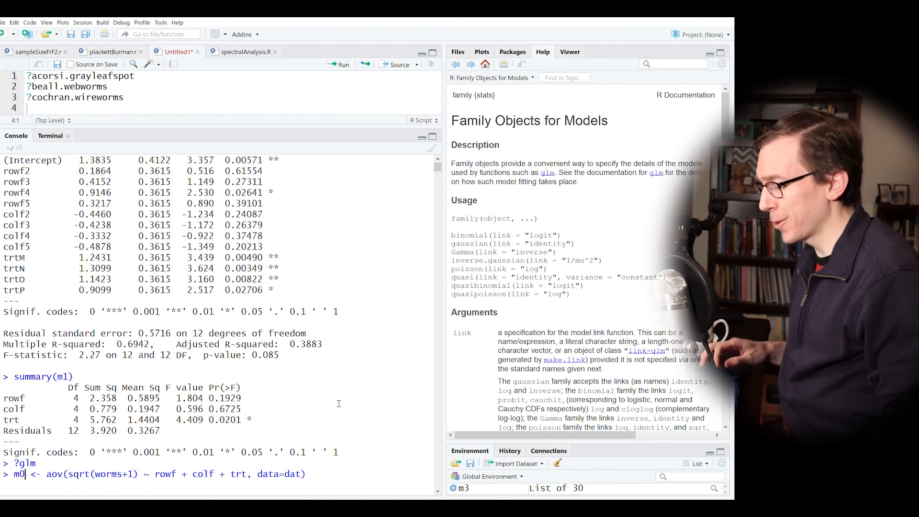
- Fit an ANOVA without the square-root transformation as m0 <- aov((worms+1) ~ rowf + colf + trt, data=dat)
{"action": "key", "text": "Right"}
{"action": "key", "text": "Right"}
{"action": "key", "text": "Right"}
{"action": "key", "text": "Right"}
{"action": "key", "text": "Right"}
{"action": "key", "text": "Right"}
{"action": "key", "text": "Right"}
{"action": "key", "text": "Right"}
{"action": "key", "text": "Right"}
{"action": "key", "text": "Right"}
{"action": "key", "text": "Right"}
{"action": "key", "text": "Right"}
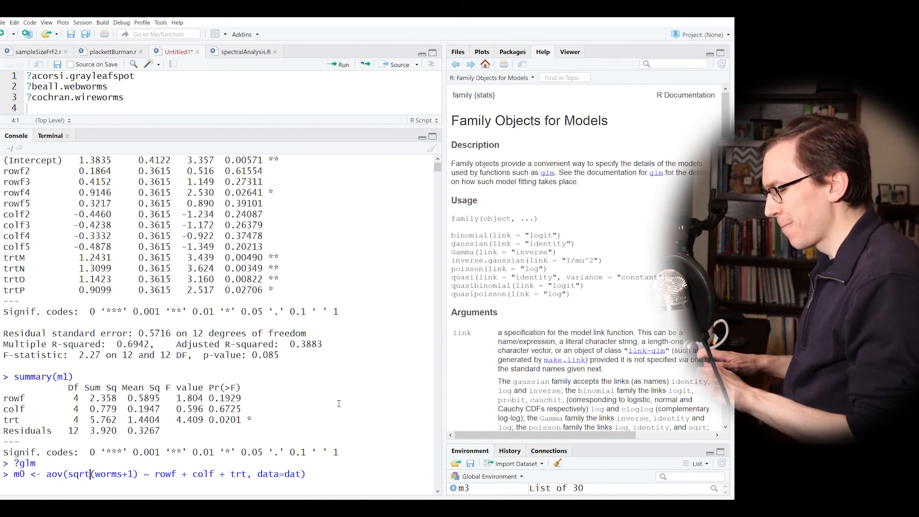
{"action": "key", "text": "BackSpace"}
{"action": "key", "text": "BackSpace"}
{"action": "key", "text": "BackSpace"}
{"action": "key", "text": "BackSpace"}
{"action": "key", "text": "Right"}
{"action": "key", "text": "Right"}
{"action": "key", "text": "Right"}
{"action": "key", "text": "Right"}
{"action": "key", "text": "Right"}
{"action": "key", "text": "Right"}
{"action": "key", "text": "Right"}
{"action": "key", "text": "Right"}
{"action": "key", "text": "Right"}
{"action": "key", "text": "Right"}
{"action": "key", "text": "Right"}
{"action": "key", "text": "Right"}
{"action": "key", "text": "Right"}
{"action": "key", "text": "Right"}
{"action": "key", "text": "Right"}
{"action": "key", "text": "Right"}
{"action": "key", "text": "Right"}
{"action": "key", "text": "Right"}
{"action": "key", "text": "Right"}
{"action": "key", "text": "Right"}
{"action": "key", "text": "Right"}
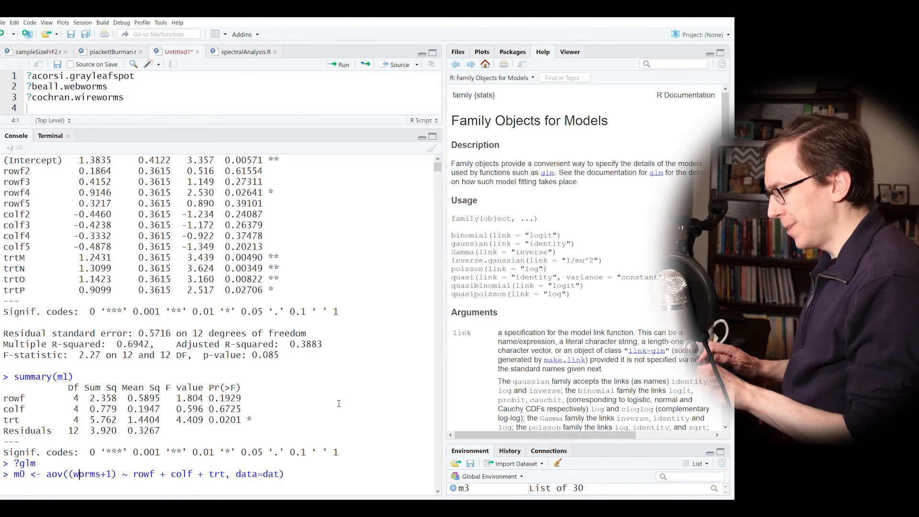
{"action": "key", "text": "Right"}
{"action": "key", "text": "Right"}
{"action": "key", "text": "Right"}
{"action": "key", "text": "Right"}
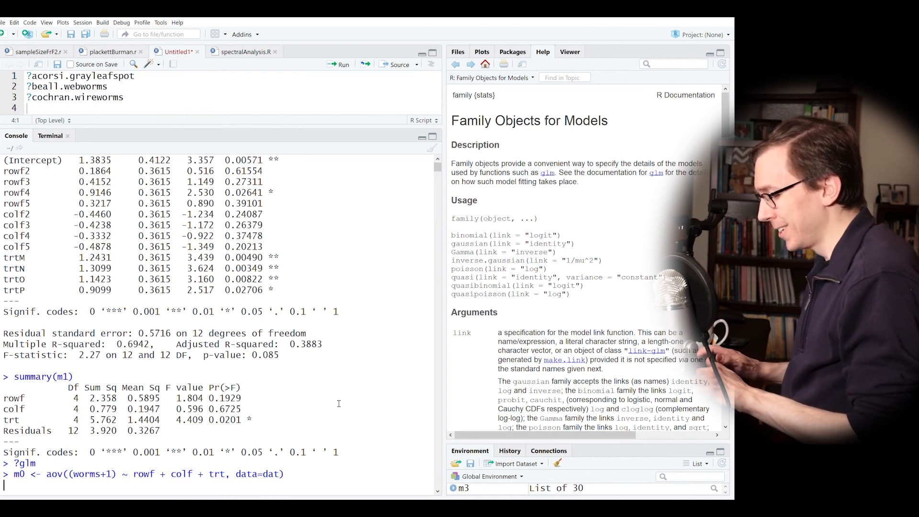
{"action": "key", "text": "Return"}
{"action": "key", "text": "Return"}
- Run summary(m0) and check the trt row's p-value and sum of squares
{"action": "type", "text": "s"}
{"action": "key", "text": "BackSpace"}
{"action": "type", "text": "anova"}
{"action": "key", "text": "BackSpace"}
{"action": "key", "text": "BackSpace"}
{"action": "key", "text": "BackSpace"}
{"action": "key", "text": "BackSpace"}
{"action": "key", "text": "BackSpace"}
{"action": "type", "text": "summary(m0"}
{"action": "key", "text": "Return"}
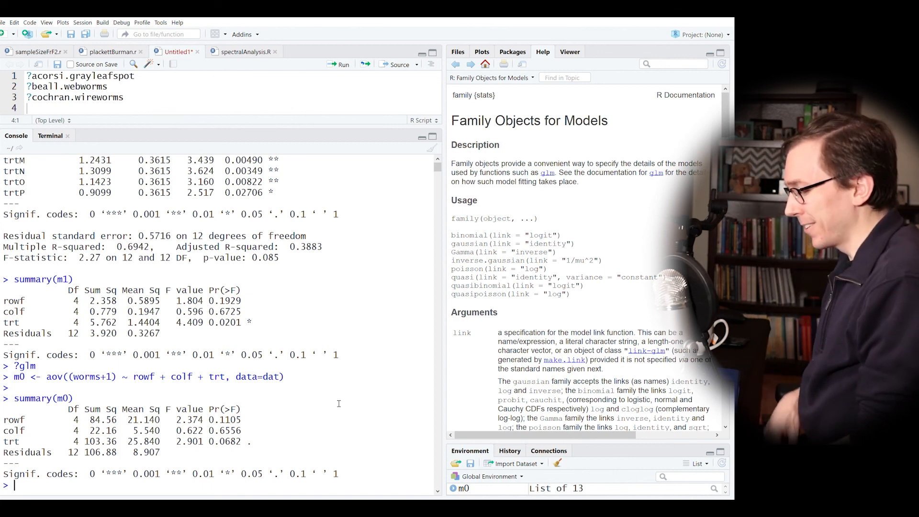
{"action": "double_click", "coordinate": [230, 441]}
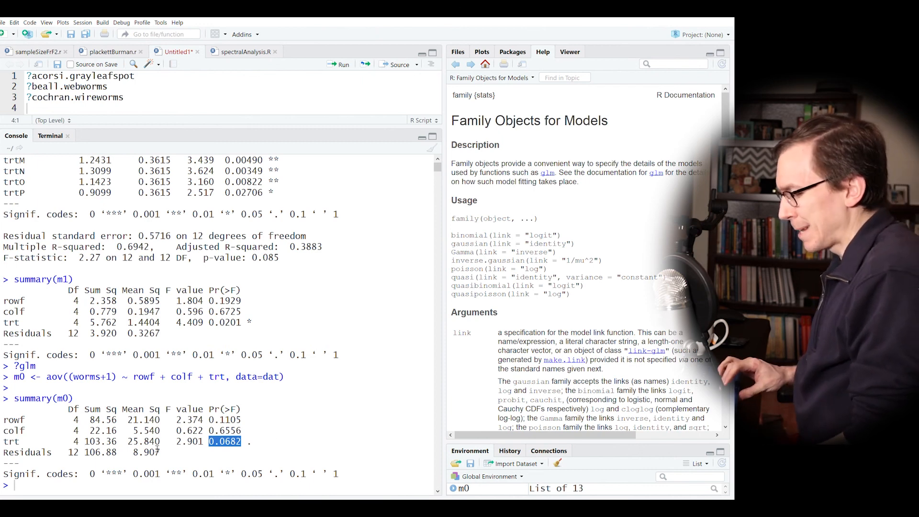
{"action": "double_click", "coordinate": [109, 444]}
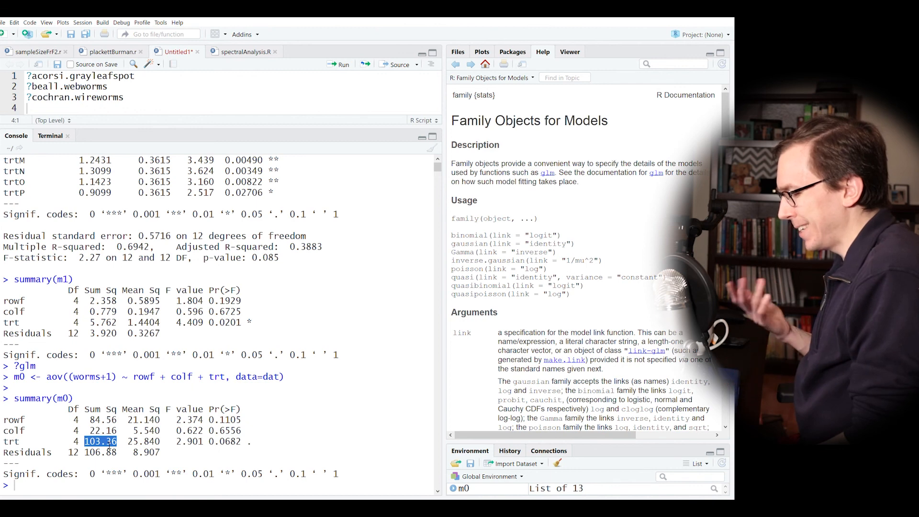
{"action": "left_click", "coordinate": [295, 427]}
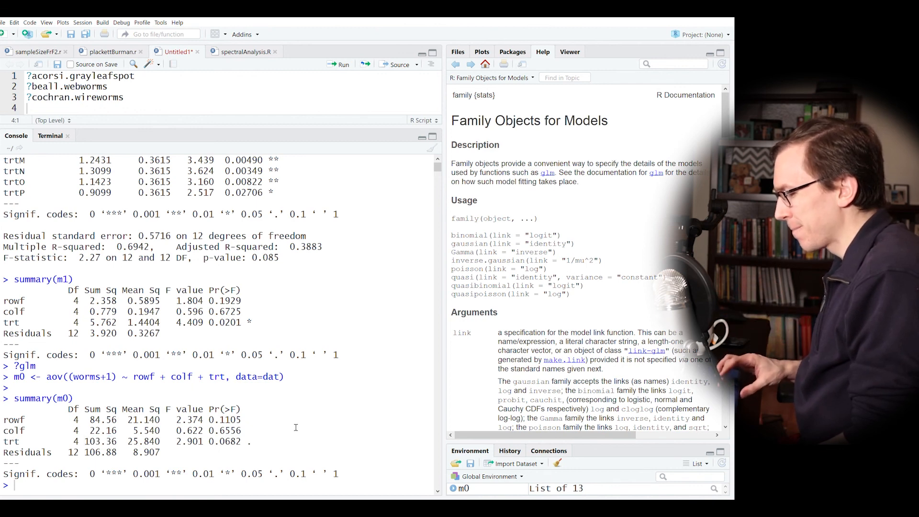
- Plot the Box-Cox log-likelihood profile with boxcox(md0)
{"action": "type", "text": "summary(m0)"}
{"action": "key", "text": "Escape"}
{"action": "type", "text": "boxcox("}
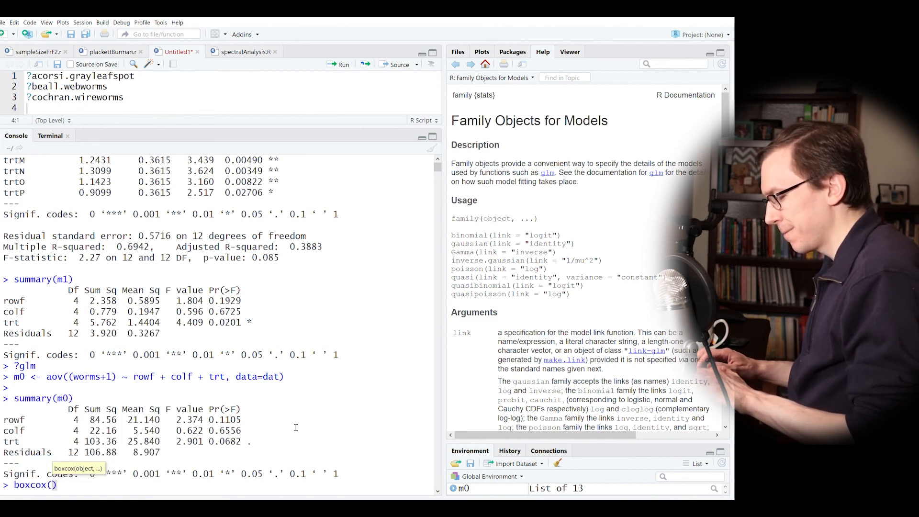
{"action": "type", "text": "md0"}
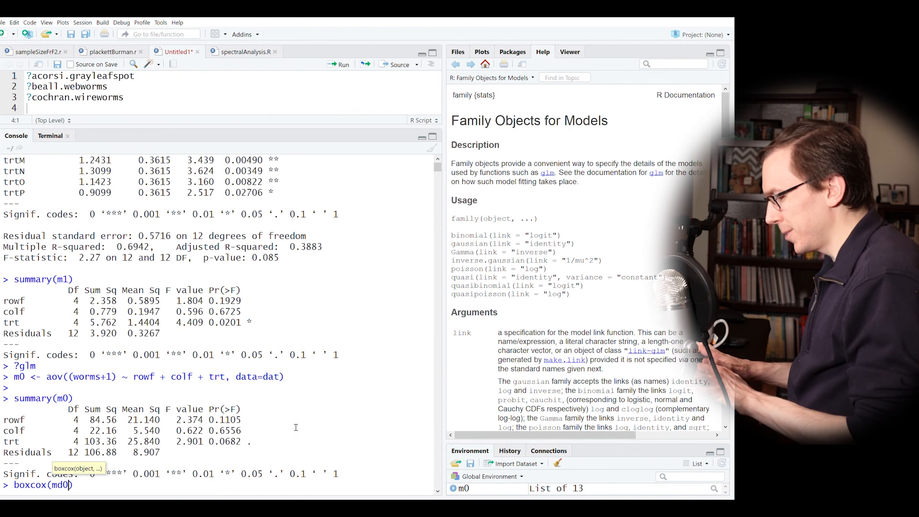
{"action": "key", "text": "Return"}
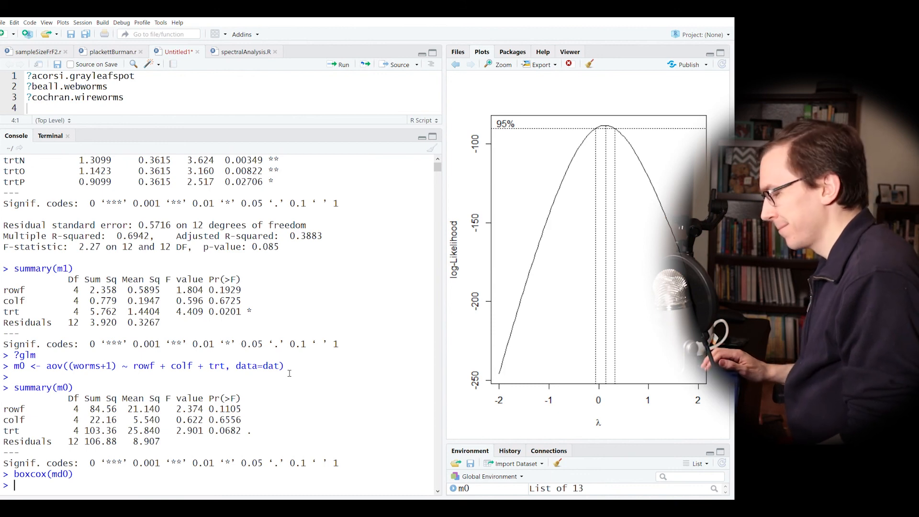
- Refit m0 with a log-transformed response as aov(log(worms+1) ~ rowf + colf + trt, data=dat)
{"action": "key", "text": "Up"}
{"action": "key", "text": "Up"}
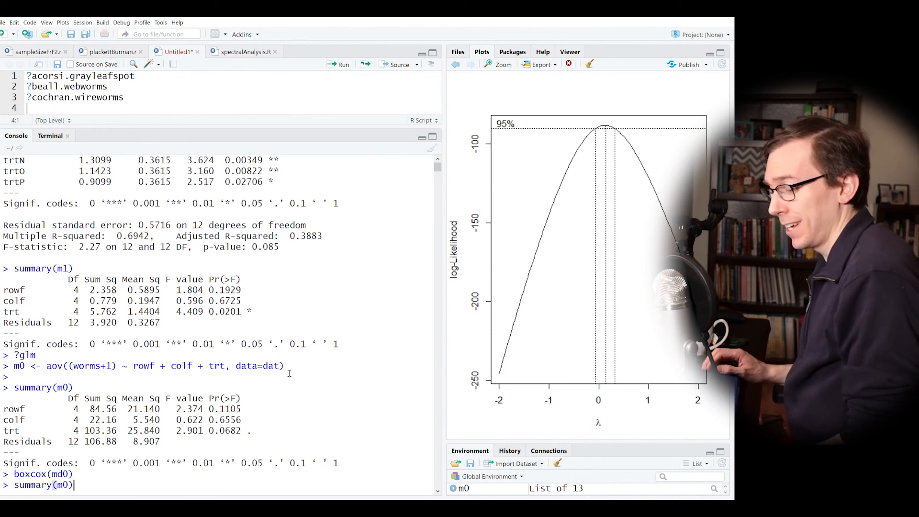
{"action": "key", "text": "Up"}
{"action": "key", "text": "Left"}
{"action": "key", "text": "Left"}
{"action": "key", "text": "Left"}
{"action": "key", "text": "Left"}
{"action": "key", "text": "Left"}
{"action": "key", "text": "Left"}
{"action": "key", "text": "Left"}
{"action": "key", "text": "Left"}
{"action": "key", "text": "Left"}
{"action": "key", "text": "Left"}
{"action": "key", "text": "Left"}
{"action": "key", "text": "Left"}
{"action": "key", "text": "Left"}
{"action": "key", "text": "Left"}
{"action": "key", "text": "Left"}
{"action": "key", "text": "Left"}
{"action": "key", "text": "Left"}
{"action": "key", "text": "Left"}
{"action": "key", "text": "Left"}
{"action": "key", "text": "Left"}
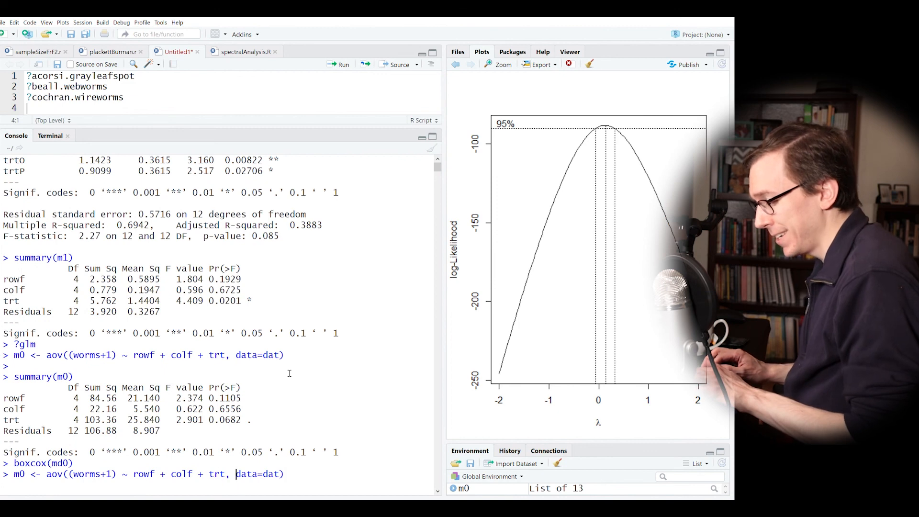
{"action": "type", "text": "log"}
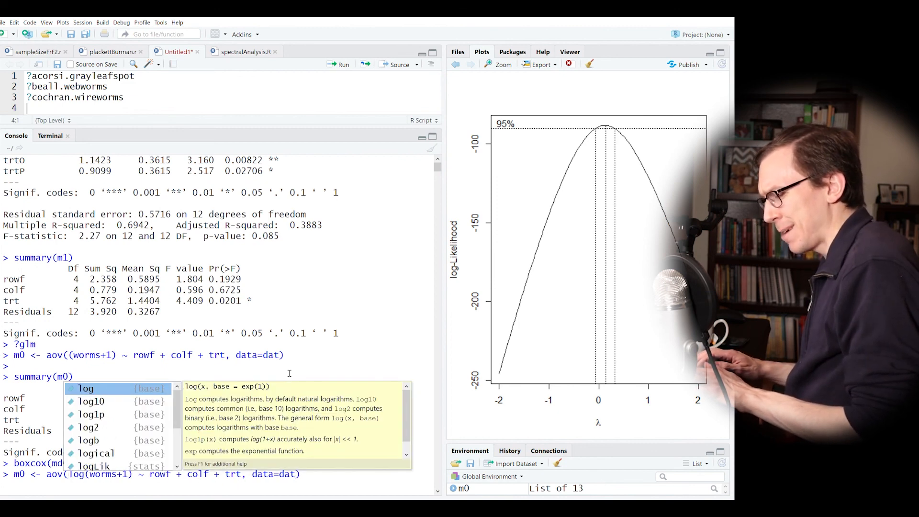
{"action": "key", "text": "Escape"}
{"action": "key", "text": "Return"}
{"action": "key", "text": "Return"}
- Run anova(m0) on the log-transformed model and check the p-values of the trt, colf and rowf rows
{"action": "type", "text": "anova(m"}
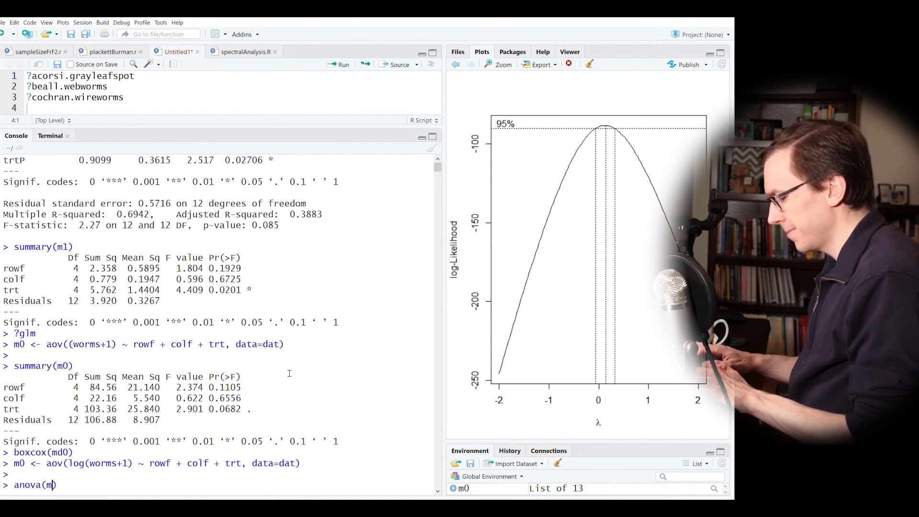
{"action": "type", "text": "0"}
{"action": "key", "text": "Return"}
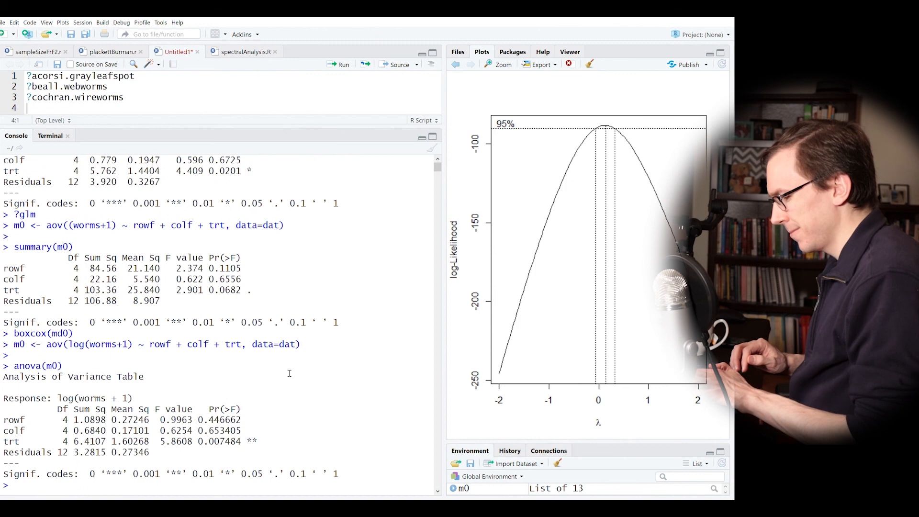
{"action": "double_click", "coordinate": [234, 441]}
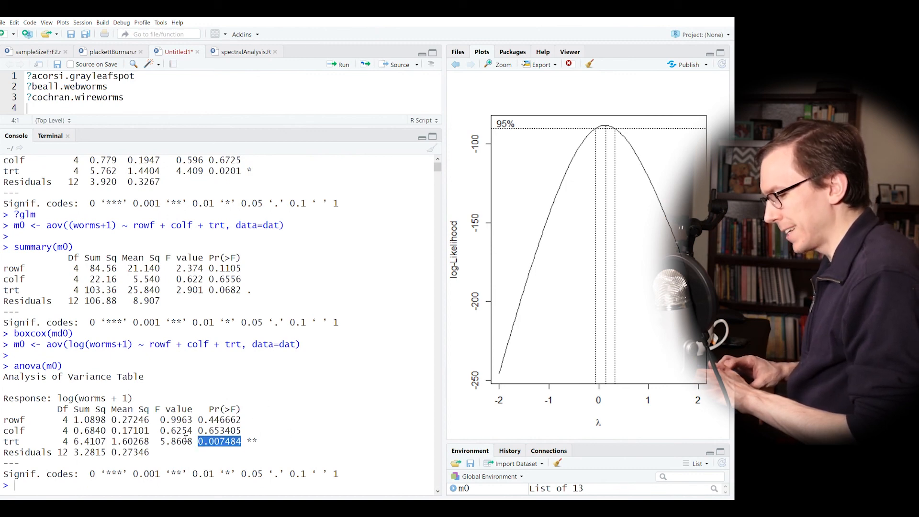
{"action": "triple_click", "coordinate": [204, 430]}
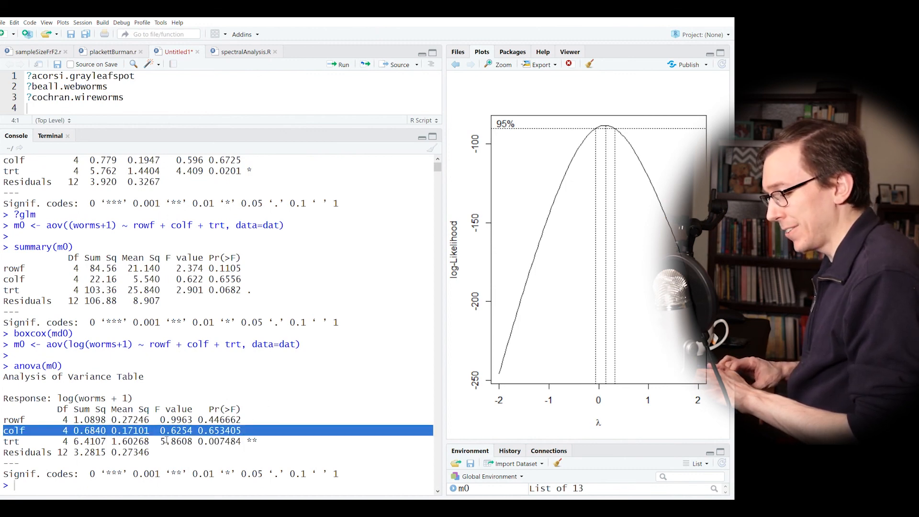
{"action": "triple_click", "coordinate": [216, 420]}
{"action": "left_click", "coordinate": [315, 451]}
- Display the log-transformed ANOVA's coefficients with summary.lm(m0) and check the rowf4 row's p-value
{"action": "key", "text": "Up"}
{"action": "key", "text": "Left"}
{"action": "key", "text": "Left"}
{"action": "key", "text": "Left"}
{"action": "key", "text": "Left"}
{"action": "key", "text": "BackSpace"}
{"action": "key", "text": "BackSpace"}
{"action": "key", "text": "BackSpace"}
{"action": "key", "text": "BackSpace"}
{"action": "key", "text": "BackSpace"}
{"action": "type", "text": "summ"}
{"action": "key", "text": "Tab"}
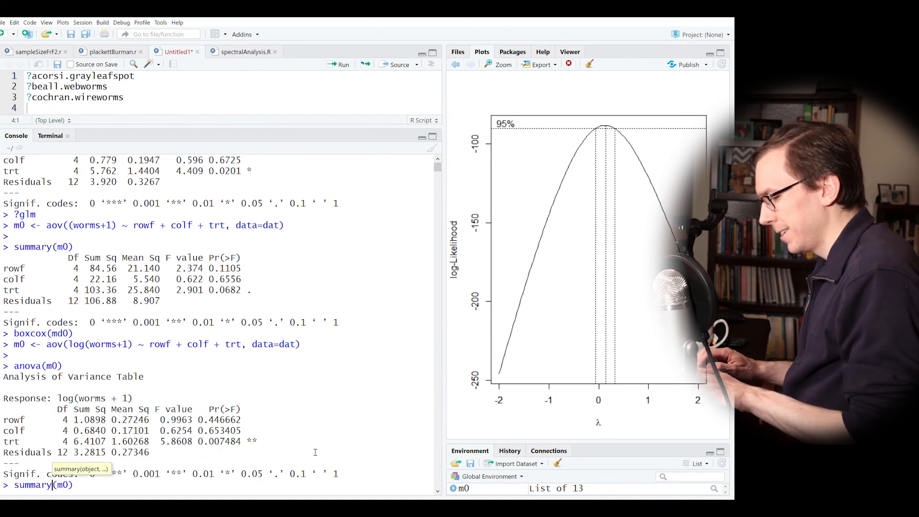
{"action": "type", "text": ".lm"}
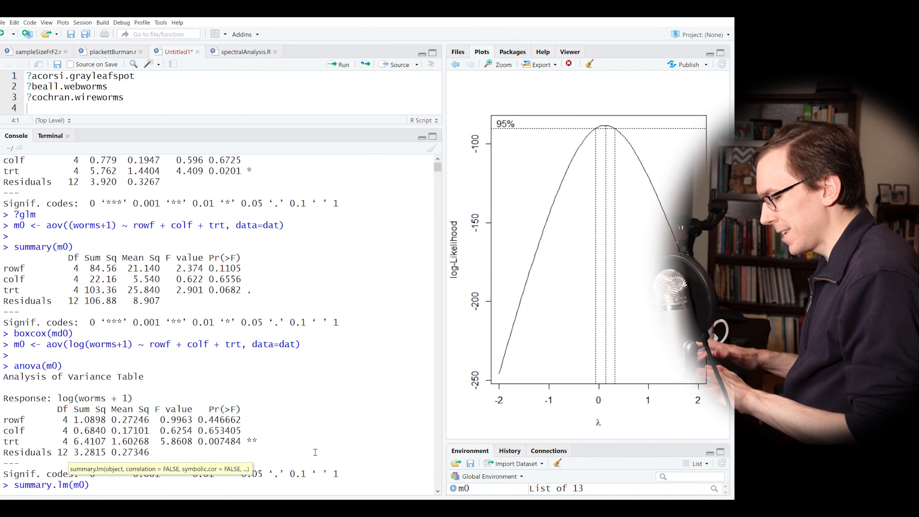
{"action": "key", "text": "Return"}
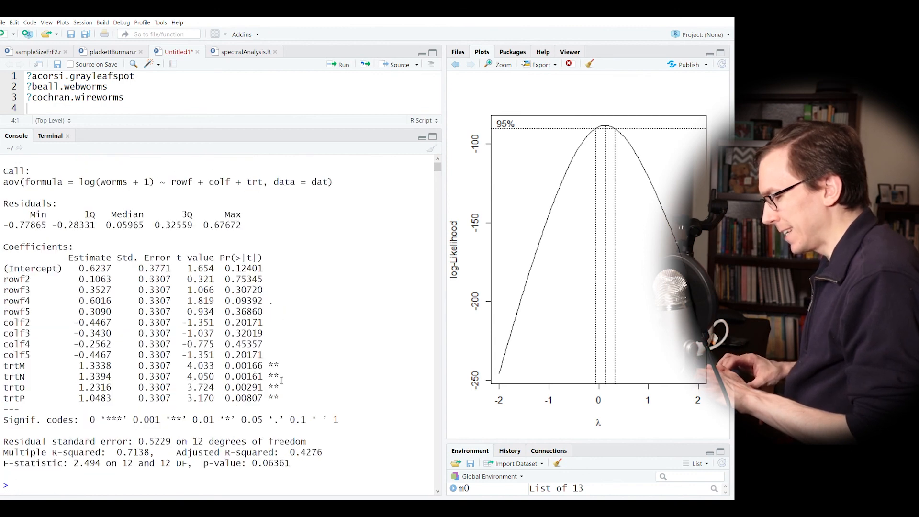
{"action": "triple_click", "coordinate": [268, 300]}
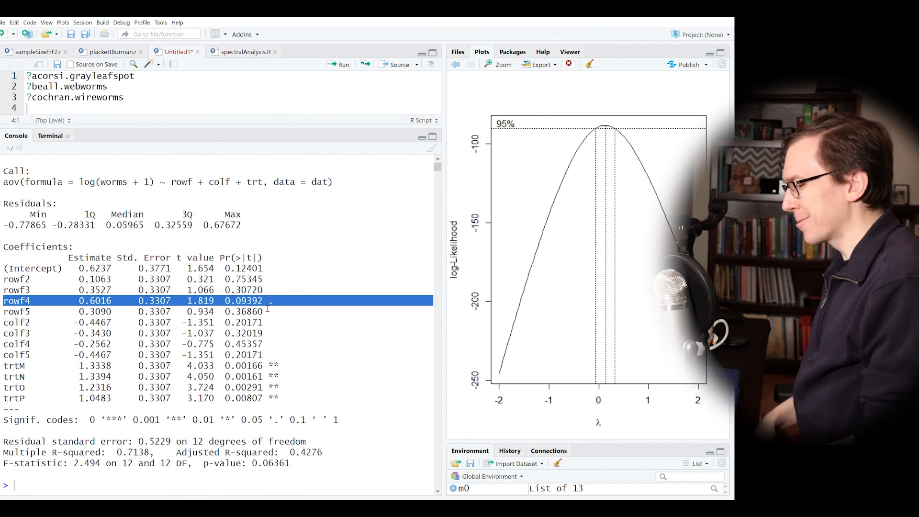
{"action": "left_click", "coordinate": [292, 330]}
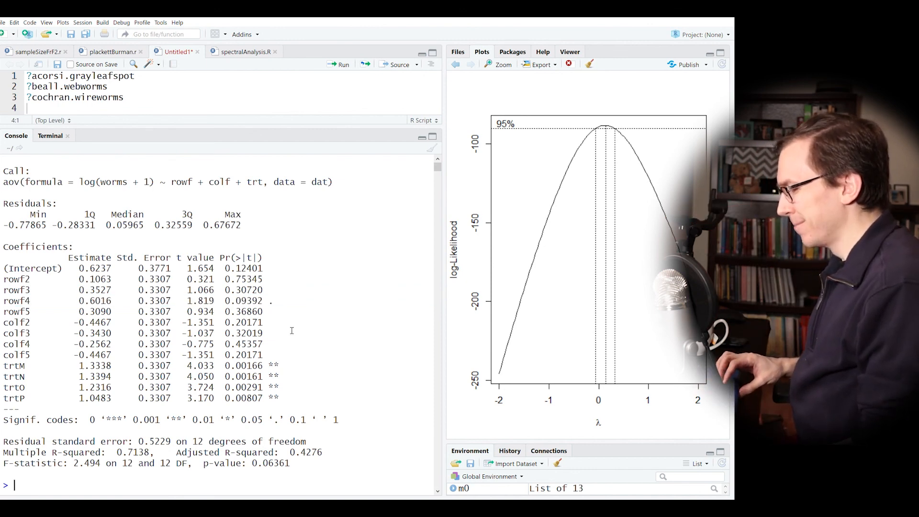
{"action": "double_click", "coordinate": [260, 303]}
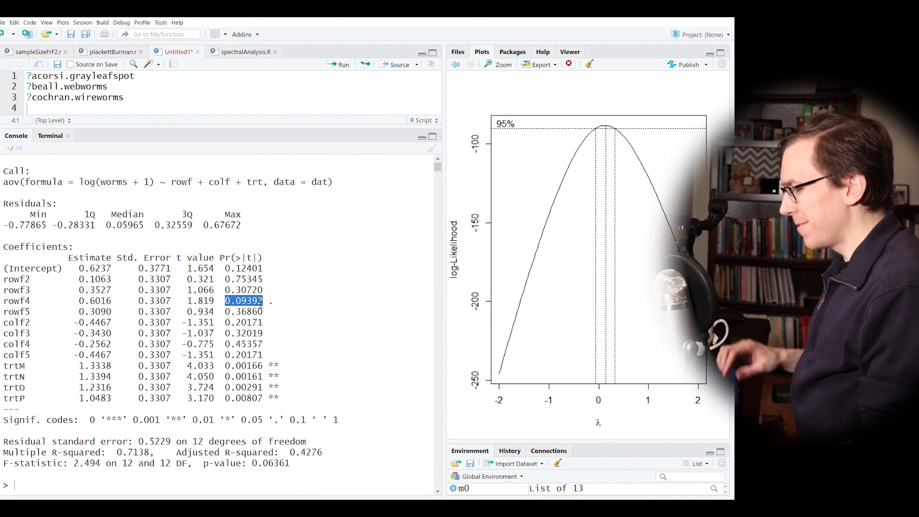
- Examine the trtM to trtP coefficient rows and their significance in the log-transformed model summary
{"action": "left_click_drag", "start_coordinate": [292, 402], "coordinate": [10, 369]}
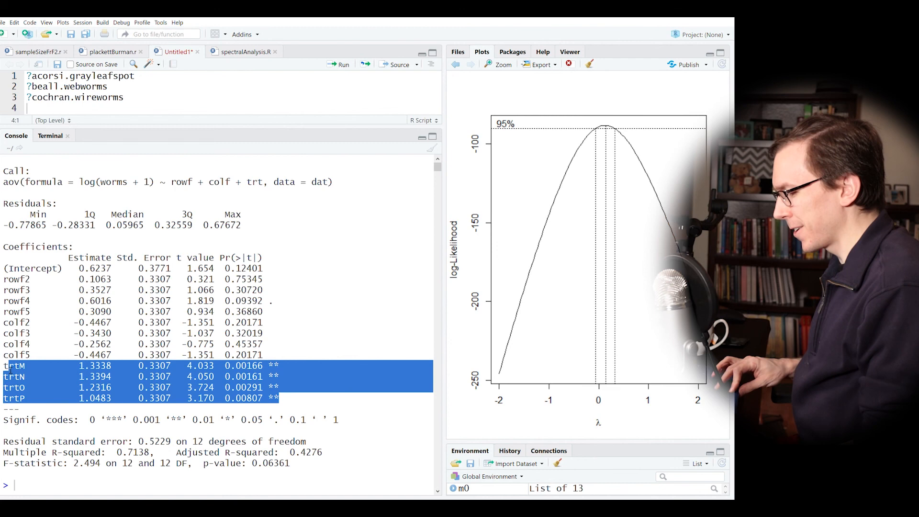
{"action": "left_click", "coordinate": [356, 362]}
{"action": "type", "text": "summary.lm(m0)"}
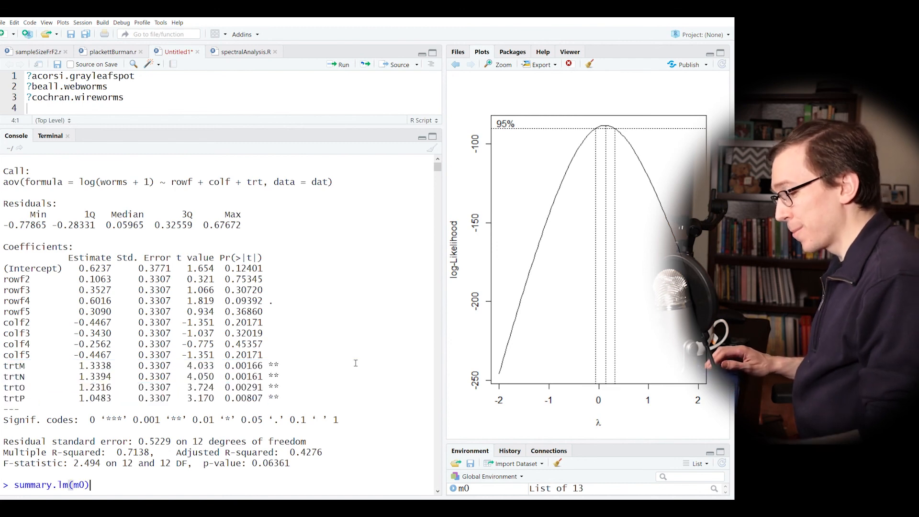
{"action": "key", "text": "Left"}
{"action": "key", "text": "Left"}
{"action": "key", "text": "Left"}
{"action": "key", "text": "Left"}
{"action": "key", "text": "BackSpace"}
{"action": "key", "text": "BackSpace"}
{"action": "key", "text": "BackSpace"}
{"action": "key", "text": "BackSpace"}
{"action": "key", "text": "BackSpace"}
{"action": "key", "text": "BackSpace"}
{"action": "key", "text": "BackSpace"}
{"action": "key", "text": "BackSpace"}
{"action": "key", "text": "BackSpace"}
{"action": "key", "text": "BackSpace"}
{"action": "type", "text": "anova"}
{"action": "key", "text": "End"}
- Run a Shapiro-Wilk normality test on the scaled log counts with shapiro.test(scale(log(1+cochran.wireworms$worms)))
{"action": "key", "text": "Up"}
{"action": "key", "text": "Up"}
{"action": "key", "text": "Up"}
{"action": "key", "text": "Up"}
{"action": "key", "text": "Up"}
{"action": "key", "text": "Up"}
{"action": "key", "text": "Up"}
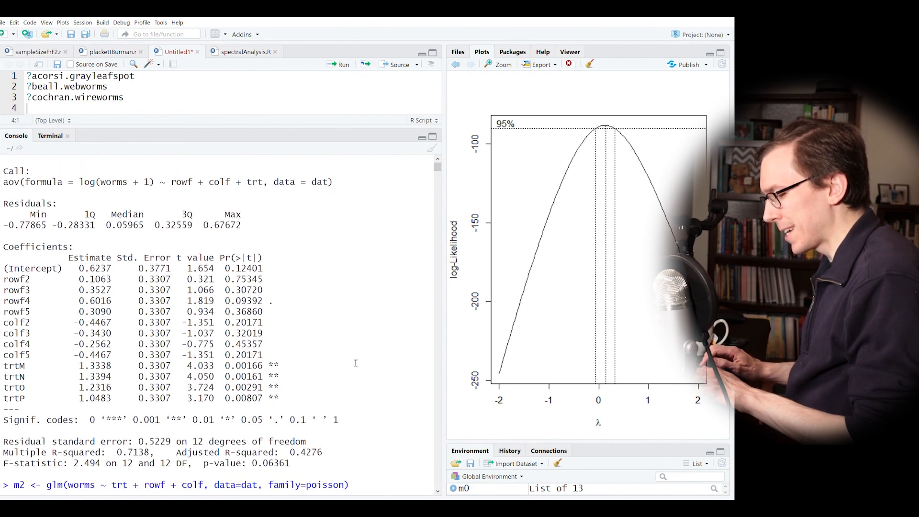
{"action": "key", "text": "Up"}
{"action": "key", "text": "Up"}
{"action": "key", "text": "Up"}
{"action": "key", "text": "Up"}
{"action": "key", "text": "Up"}
{"action": "key", "text": "Up"}
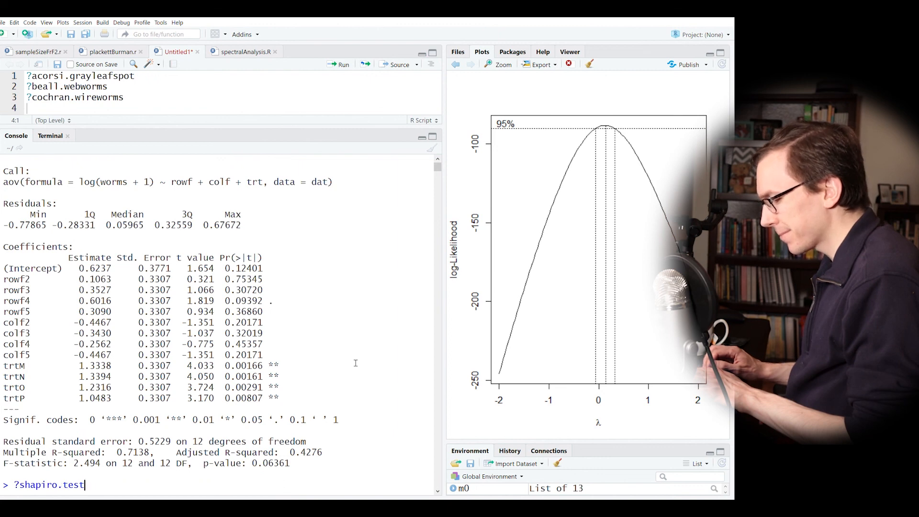
{"action": "key", "text": "Down"}
{"action": "key", "text": "ctrl+Left"}
{"action": "key", "text": "ctrl+Left"}
{"action": "key", "text": "ctrl+Left"}
{"action": "key", "text": "ctrl+Left"}
{"action": "key", "text": "Right"}
{"action": "key", "text": "Right"}
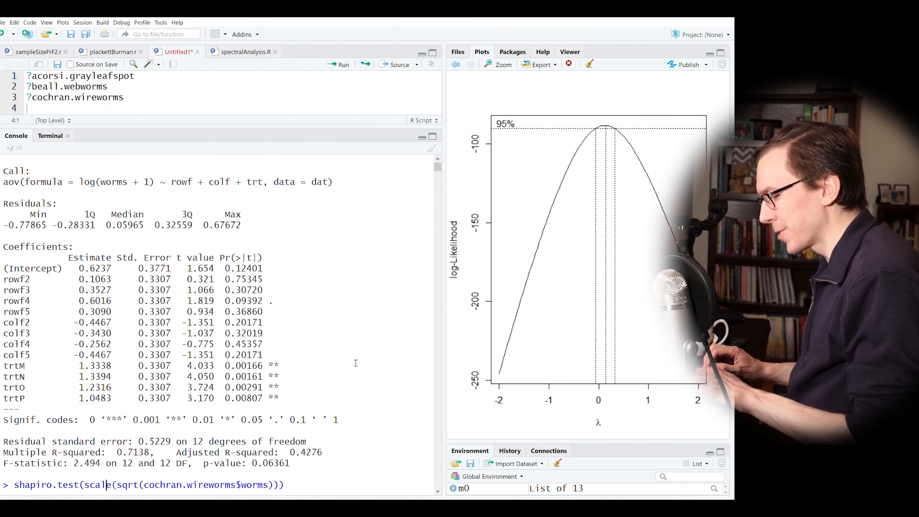
{"action": "key", "text": "Right"}
{"action": "key", "text": "Right"}
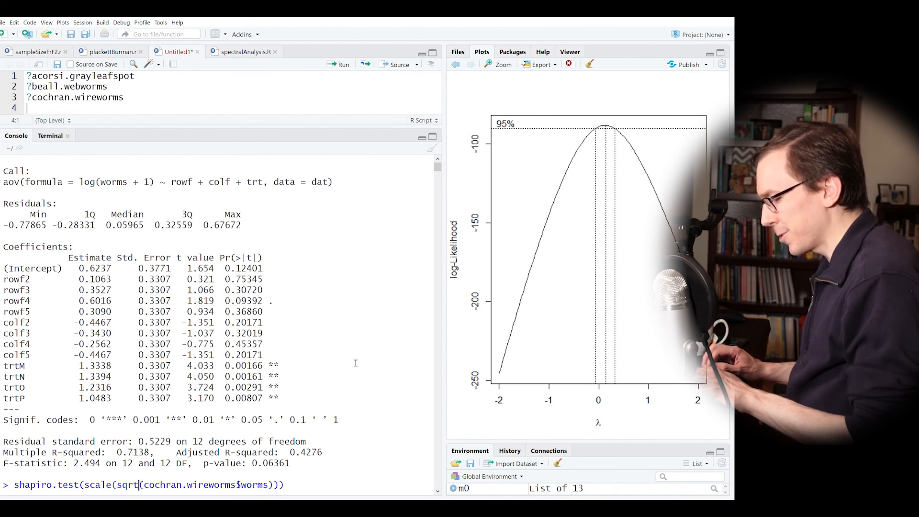
{"action": "key", "text": "BackSpace"}
{"action": "key", "text": "BackSpace"}
{"action": "key", "text": "BackSpace"}
{"action": "key", "text": "BackSpace"}
{"action": "key", "text": "BackSpace"}
{"action": "type", "text": "log("}
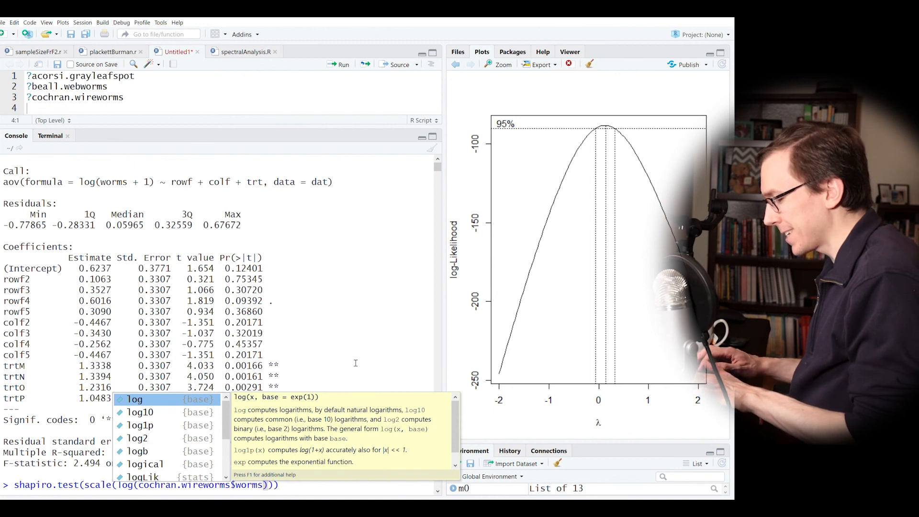
{"action": "type", "text": "1+"}
{"action": "key", "text": "Return"}
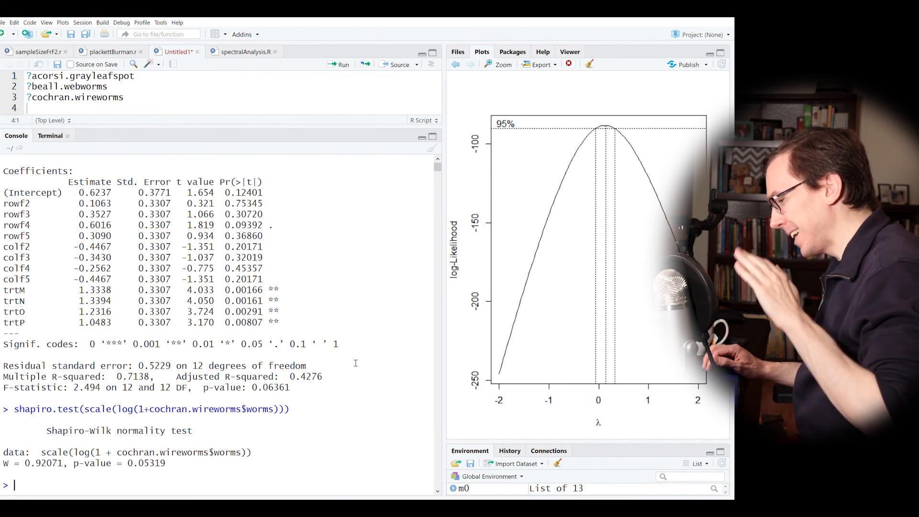
- Run an Anderson-Darling test of the scaled log counts against pnorm with ad.test(scale(log(1+cochran.wireworms$worms)),pnorm)
{"action": "key", "text": "Up"}
{"action": "key", "text": "Left"}
{"action": "key", "text": "Left"}
{"action": "key", "text": "Left"}
{"action": "key", "text": "Left"}
{"action": "key", "text": "Left"}
{"action": "key", "text": "Left"}
{"action": "key", "text": "Left"}
{"action": "key", "text": "Left"}
{"action": "key", "text": "Left"}
{"action": "key", "text": "Left"}
{"action": "key", "text": "Left"}
{"action": "key", "text": "Left"}
{"action": "key", "text": "Left"}
{"action": "key", "text": "Left"}
{"action": "key", "text": "Left"}
{"action": "key", "text": "Left"}
{"action": "key", "text": "Left"}
{"action": "key", "text": "Left"}
{"action": "key", "text": "Left"}
{"action": "key", "text": "Left"}
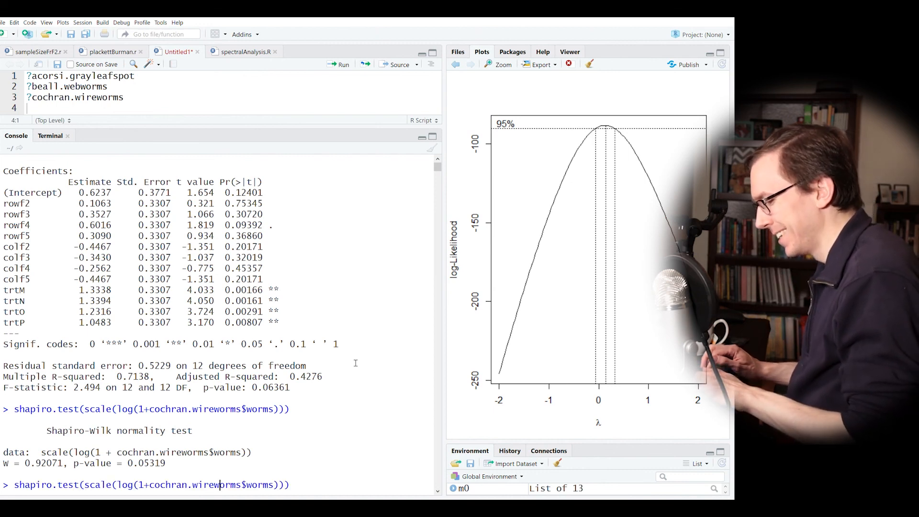
{"action": "key", "text": "BackSpace"}
{"action": "key", "text": "BackSpace"}
{"action": "key", "text": "BackSpace"}
{"action": "key", "text": "BackSpace"}
{"action": "key", "text": "BackSpace"}
{"action": "key", "text": "BackSpace"}
{"action": "key", "text": "BackSpace"}
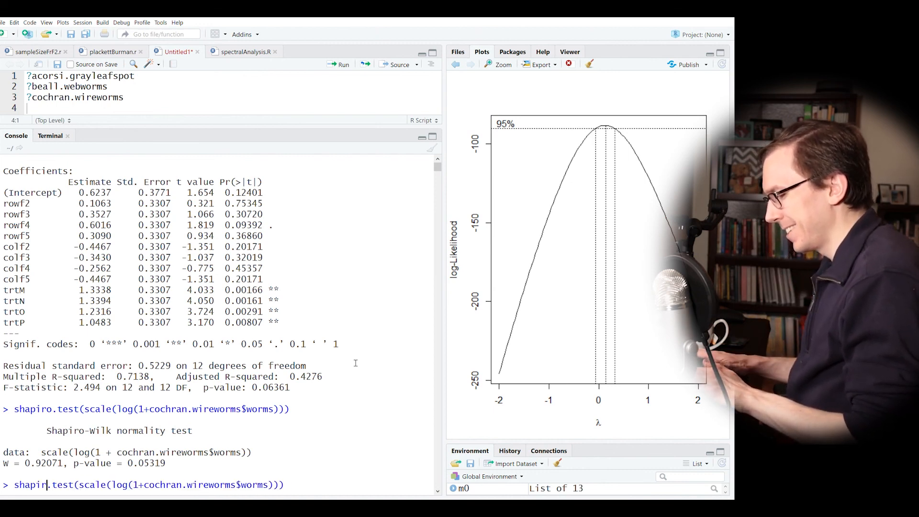
{"action": "type", "text": "ad"}
{"action": "key", "text": "Right"}
{"action": "key", "text": "Right"}
{"action": "key", "text": "Right"}
{"action": "key", "text": "Right"}
{"action": "key", "text": "Right"}
{"action": "key", "text": "Right"}
{"action": "key", "text": "Right"}
{"action": "key", "text": "Right"}
{"action": "key", "text": "Right"}
{"action": "key", "text": "Right"}
{"action": "key", "text": "Right"}
{"action": "key", "text": "Right"}
{"action": "key", "text": "Right"}
{"action": "key", "text": "Right"}
{"action": "key", "text": "Right"}
{"action": "key", "text": "Right"}
{"action": "key", "text": "Right"}
{"action": "key", "text": "Right"}
{"action": "key", "text": "Right"}
{"action": "key", "text": "Right"}
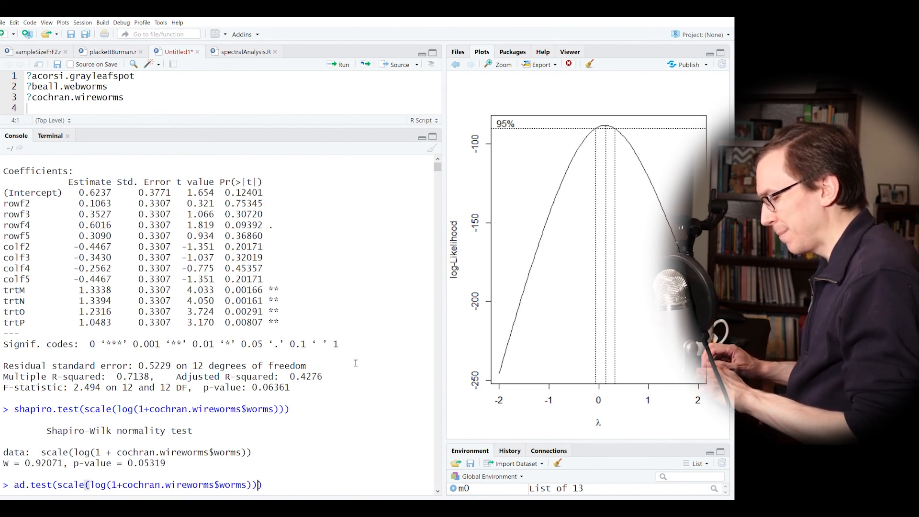
{"action": "type", "text": ","}
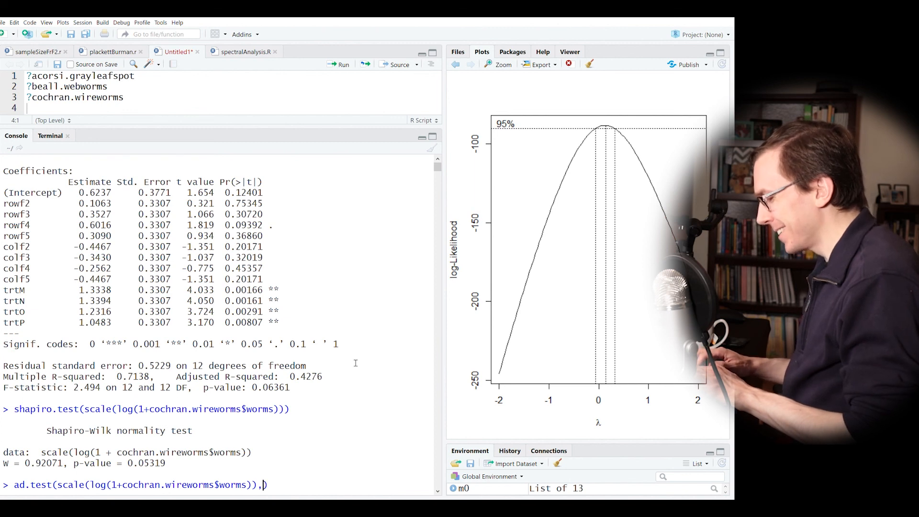
{"action": "type", "text": "pnorm"}
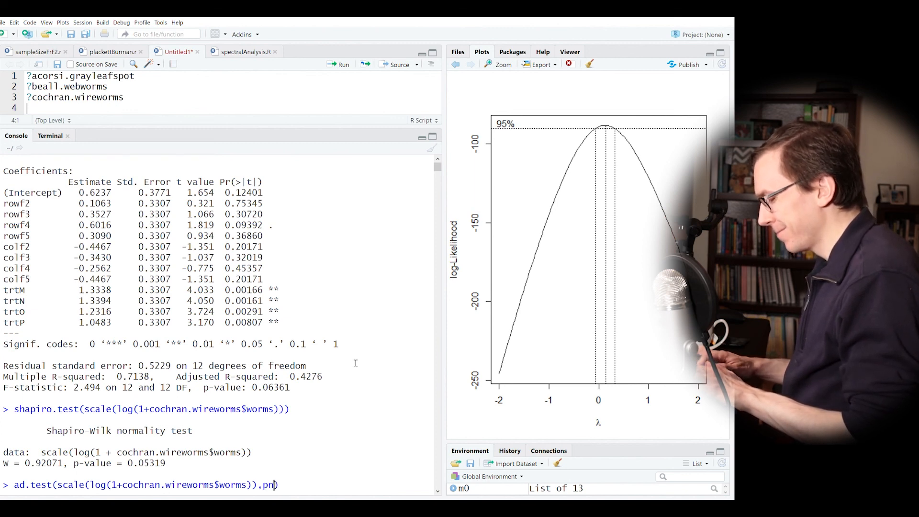
{"action": "key", "text": "Return"}
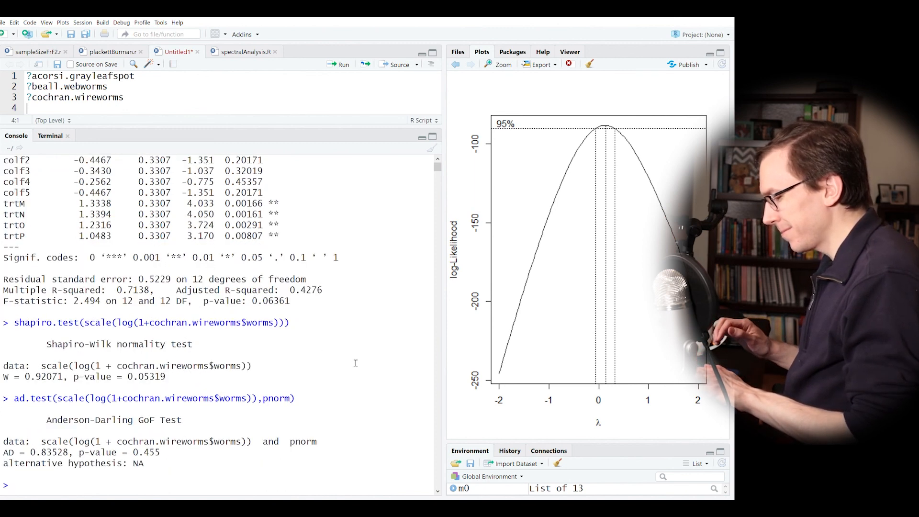